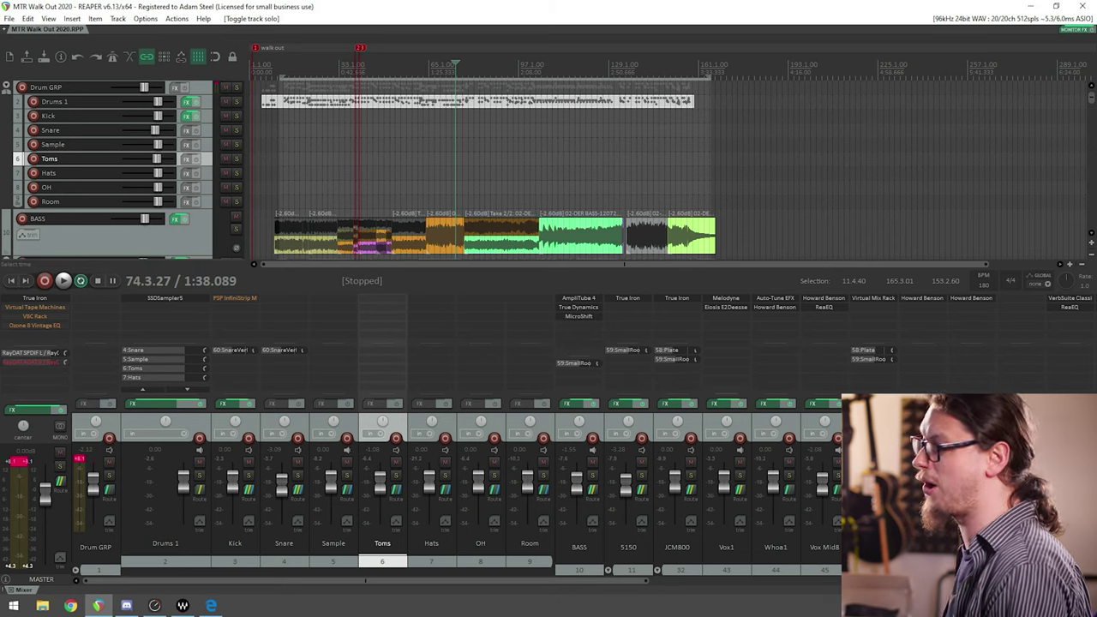
Step: Play the full mix from bar 74 to hear it and reset the master track's peak clip indicator
key(space)
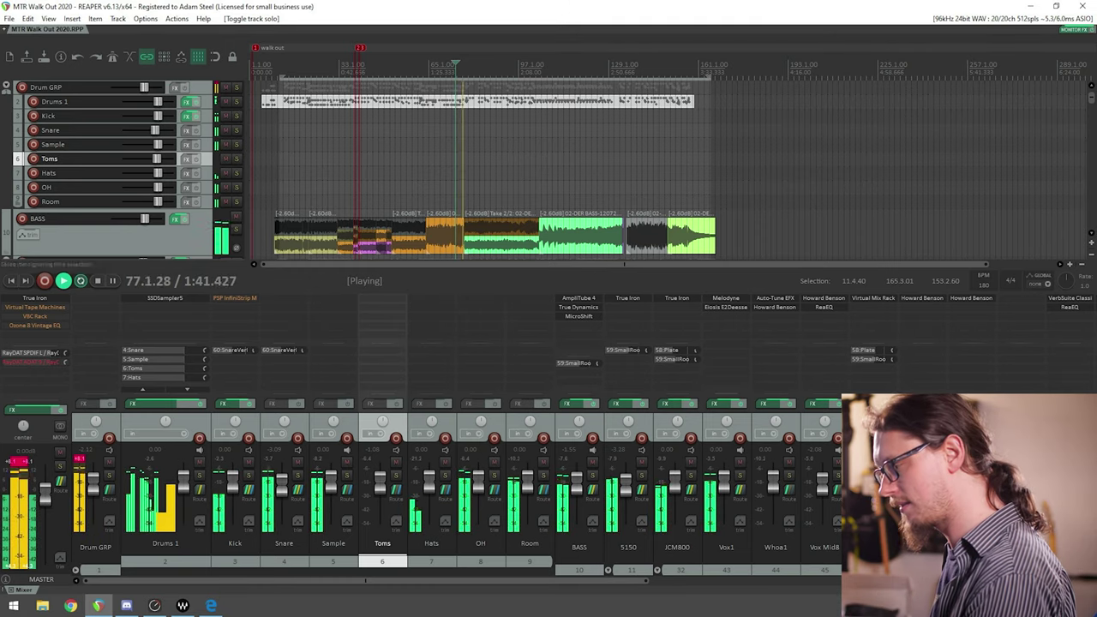
click(17, 461)
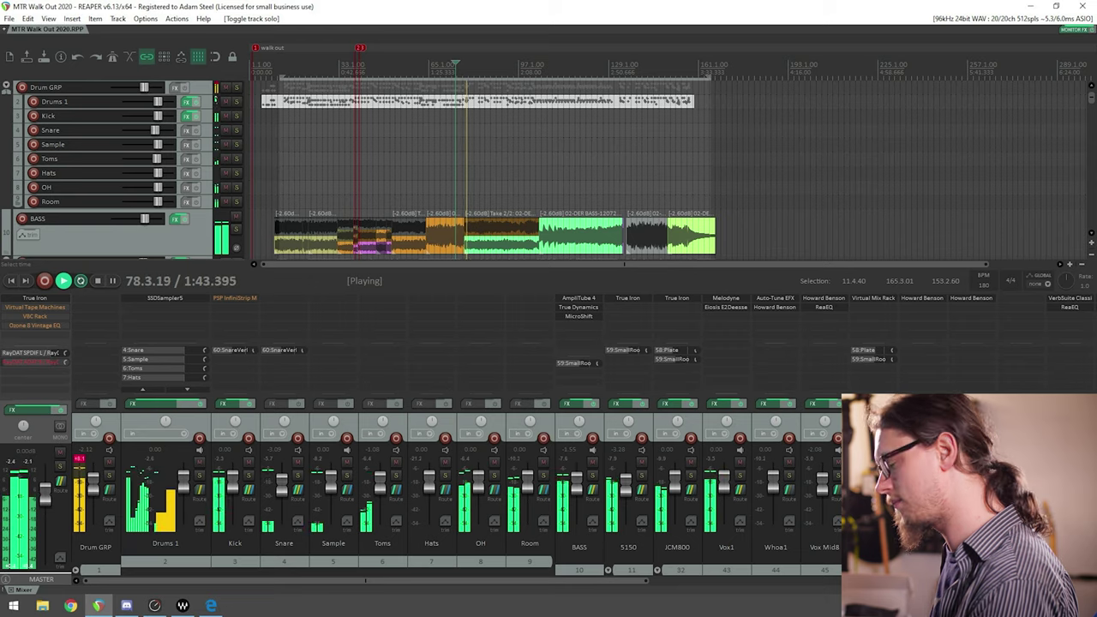
key(space)
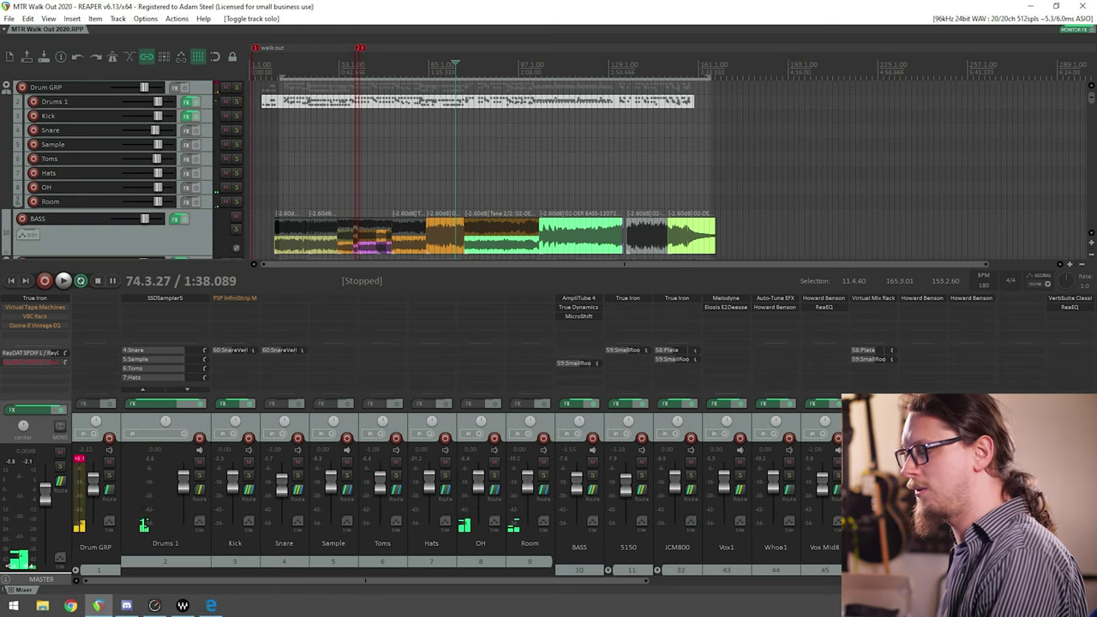
Step: Solo the Drum GRP track, enable the bypassed PSP InfiniStrip on the Kick track, and play the drums through it
click(109, 475)
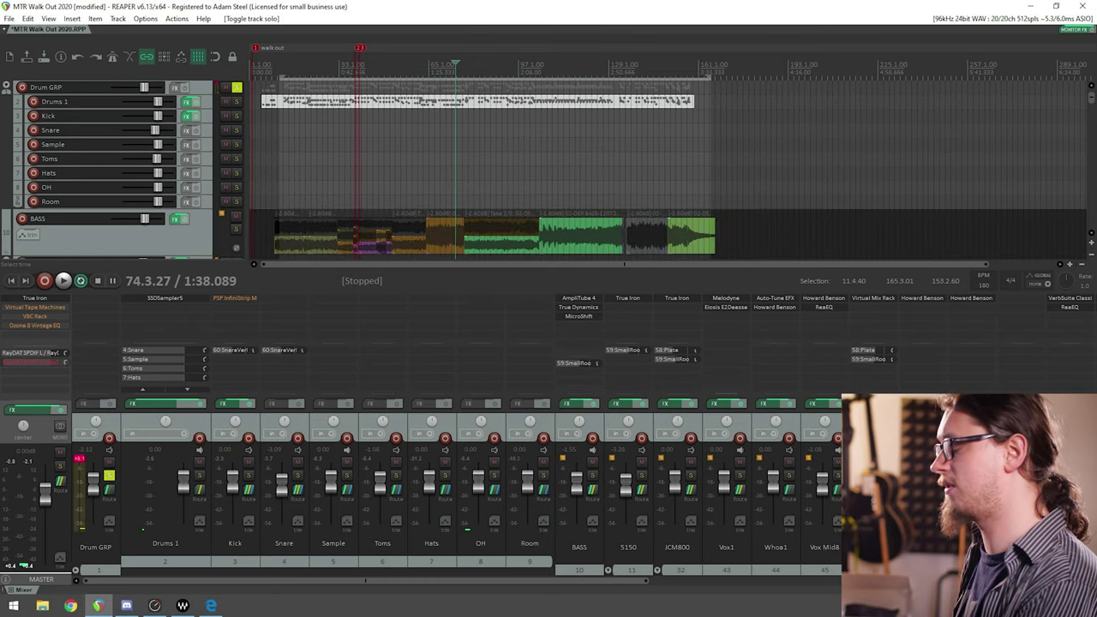
key(space)
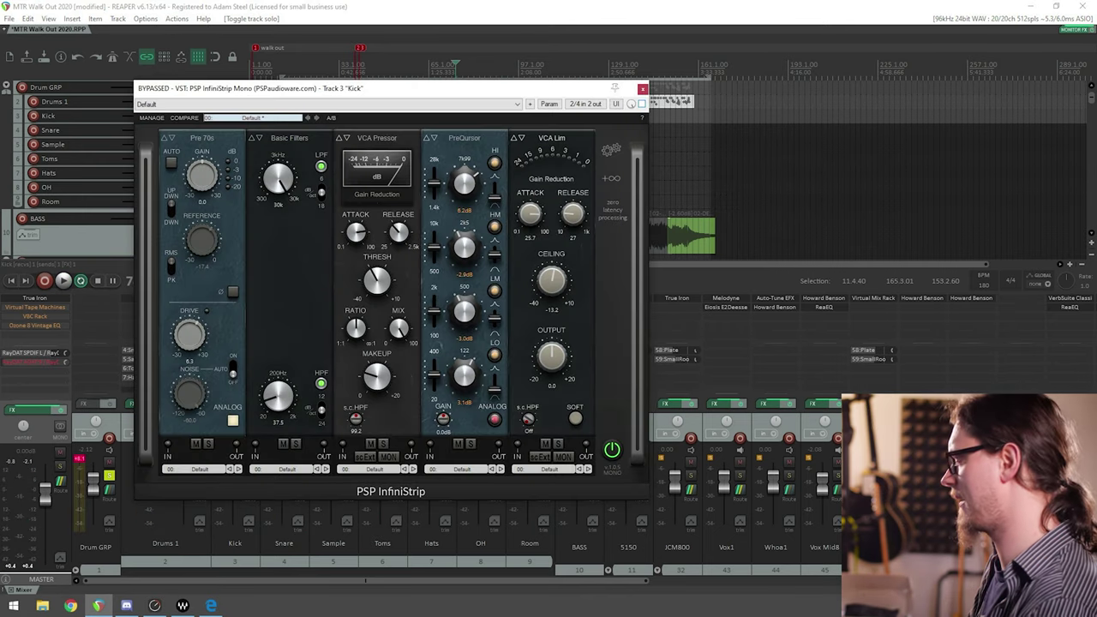
click(642, 104)
key(space)
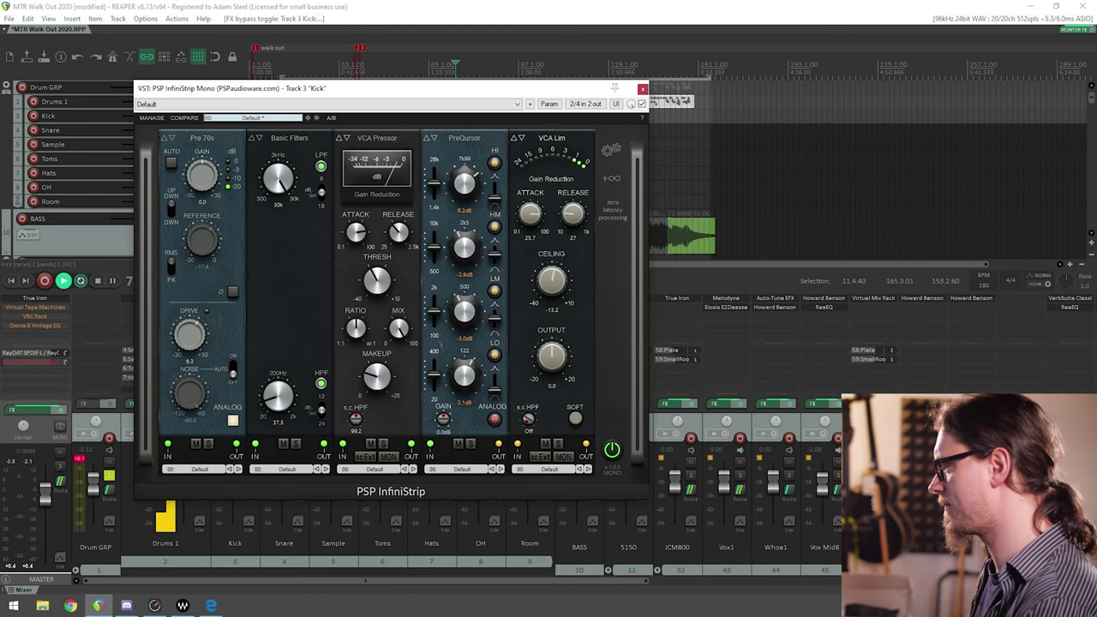
drag(426, 88, 482, 115)
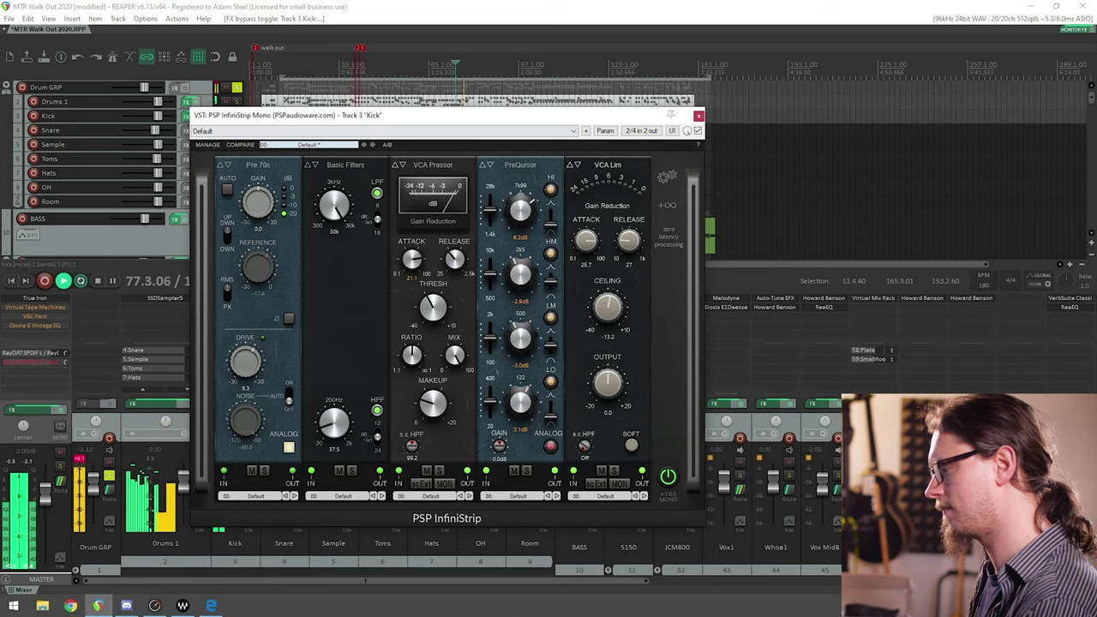
key(space)
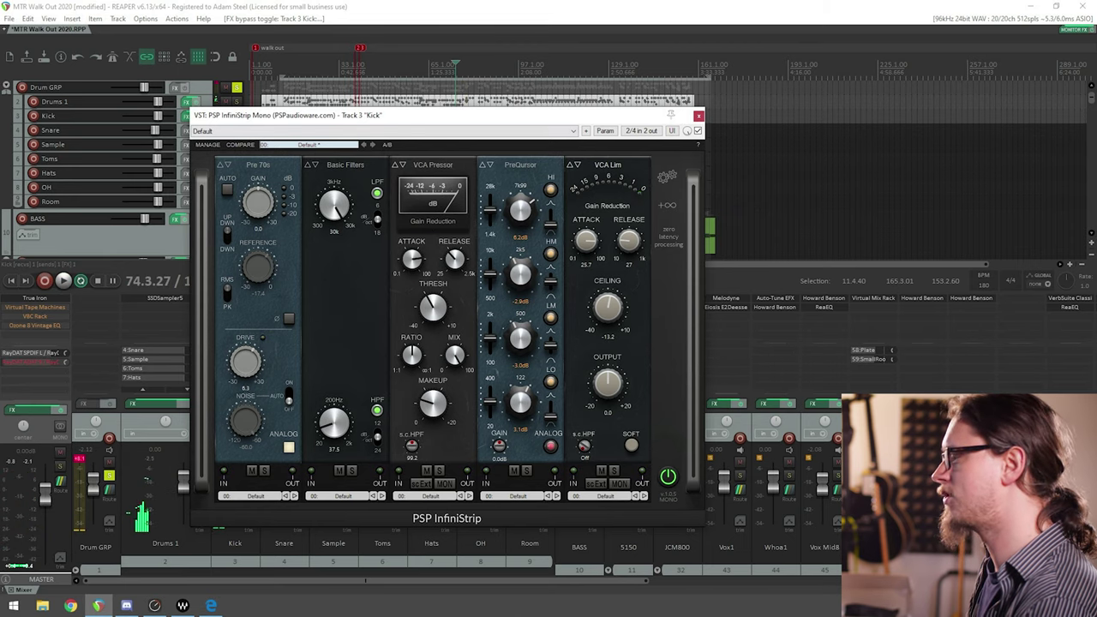
Step: Try the ADC 90s preamp on the kick with drive at 7.0, and audition the Pre 60s preamp for comparison
click(257, 165)
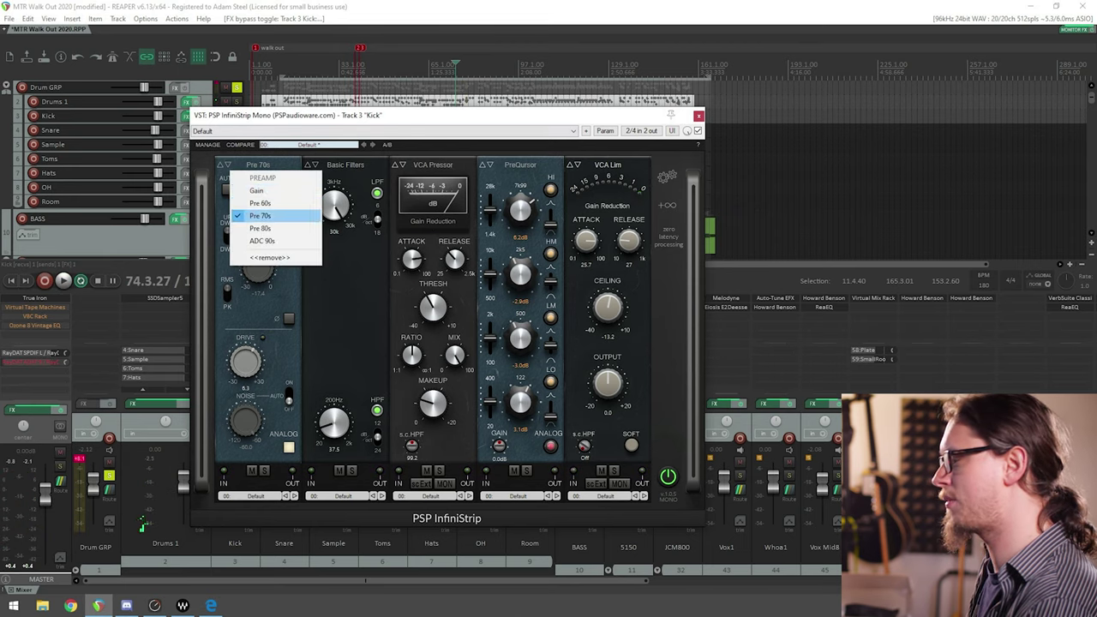
click(262, 241)
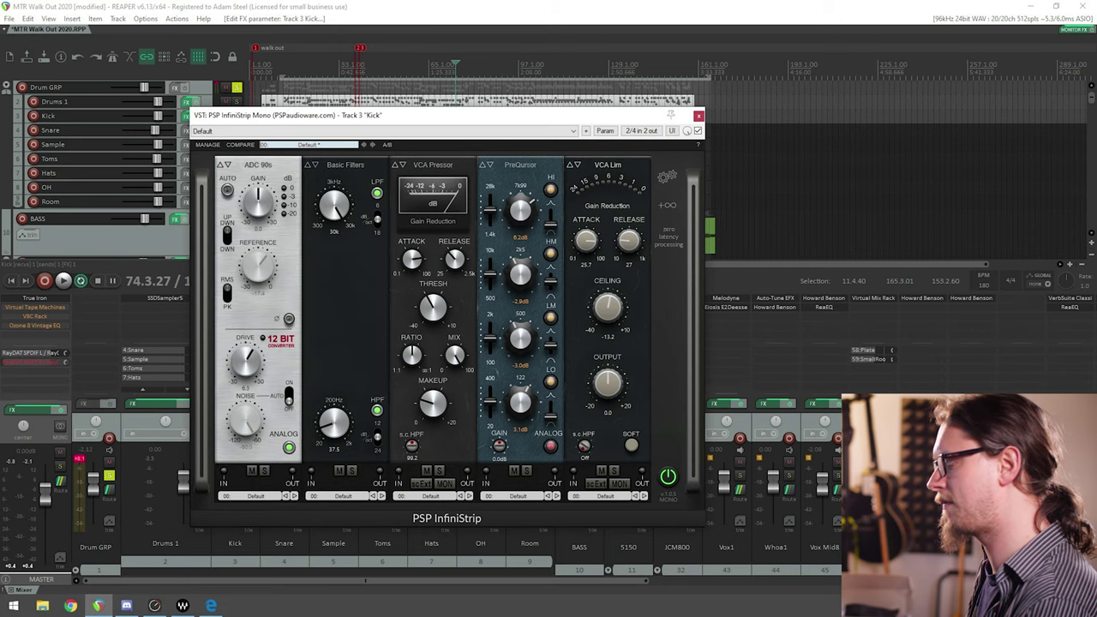
click(224, 164)
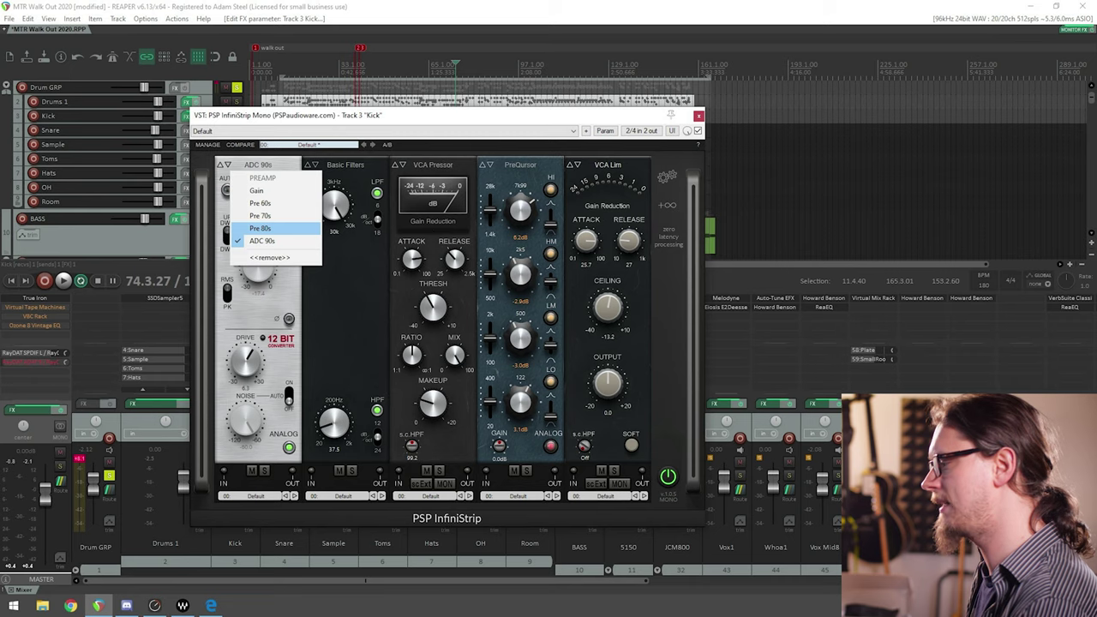
key(Escape)
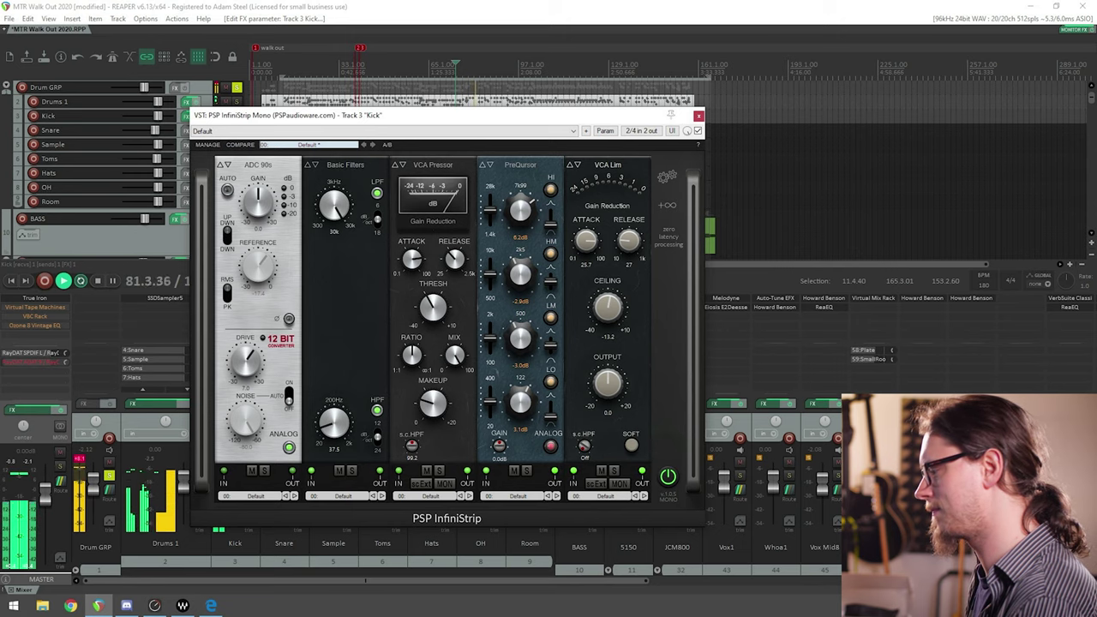
key(space)
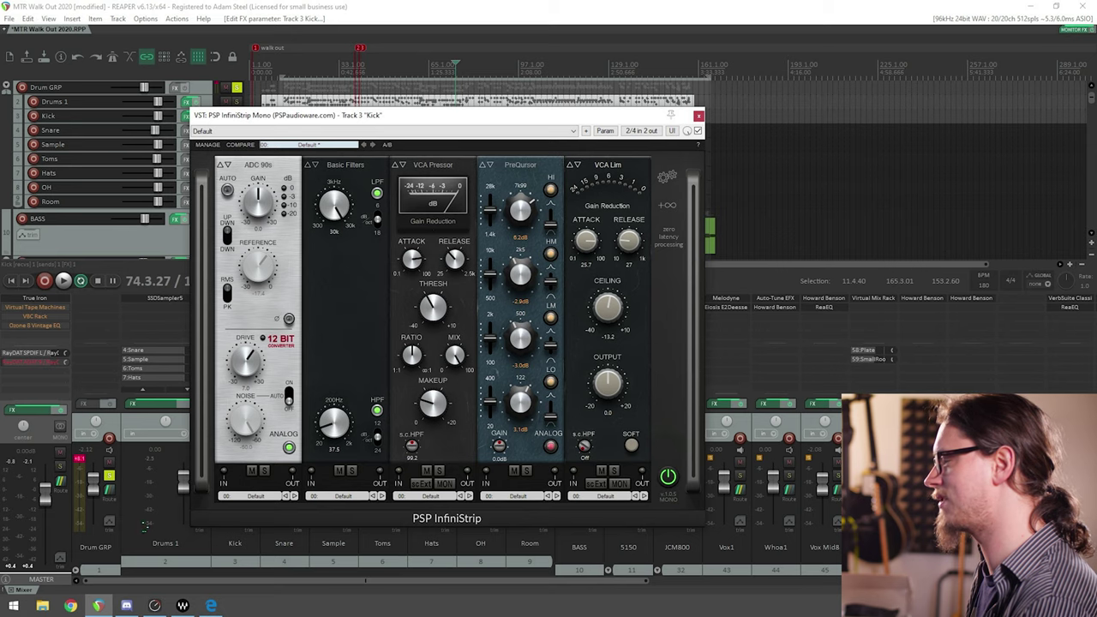
click(258, 164)
click(257, 204)
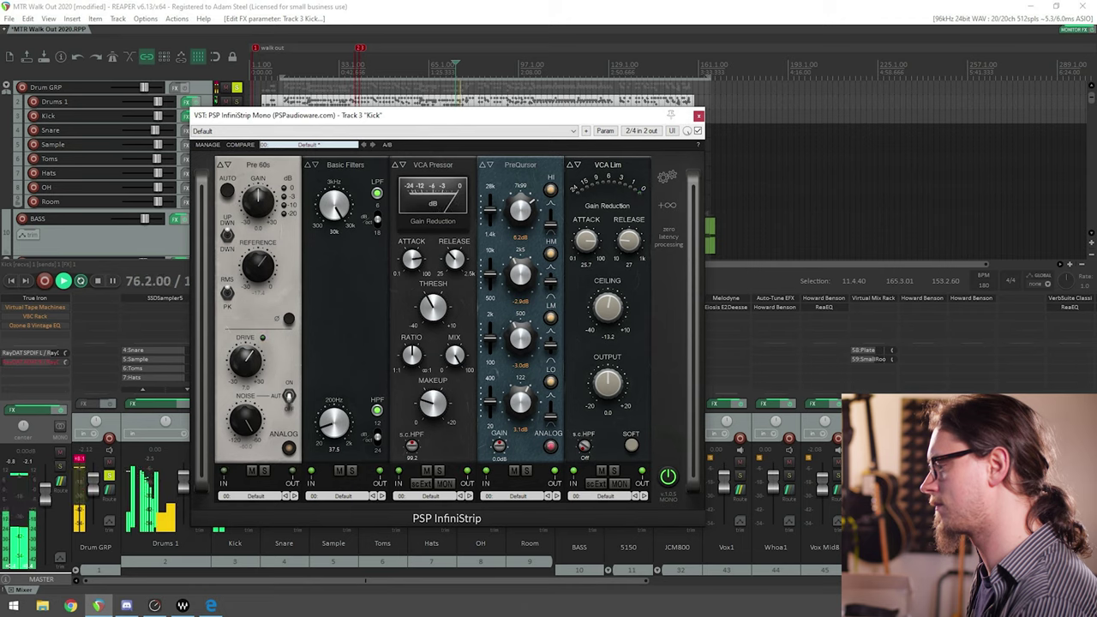
Step: Switch the kick's preamp module to Pre 70s and adjust it during playback to 2.3 gain and 14.8 drive
click(259, 165)
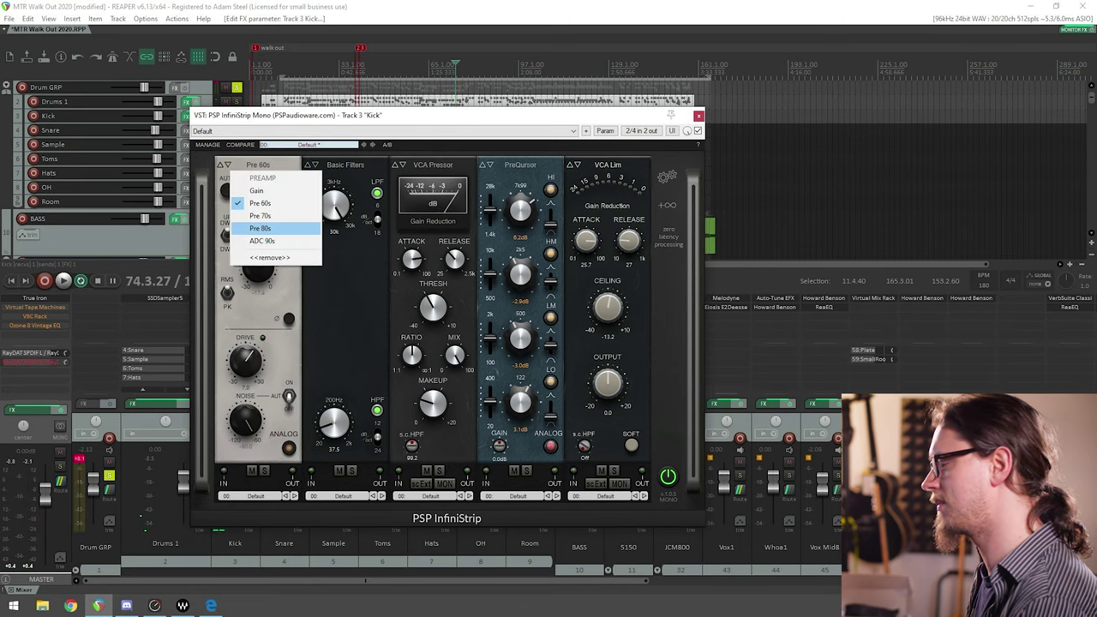
click(260, 215)
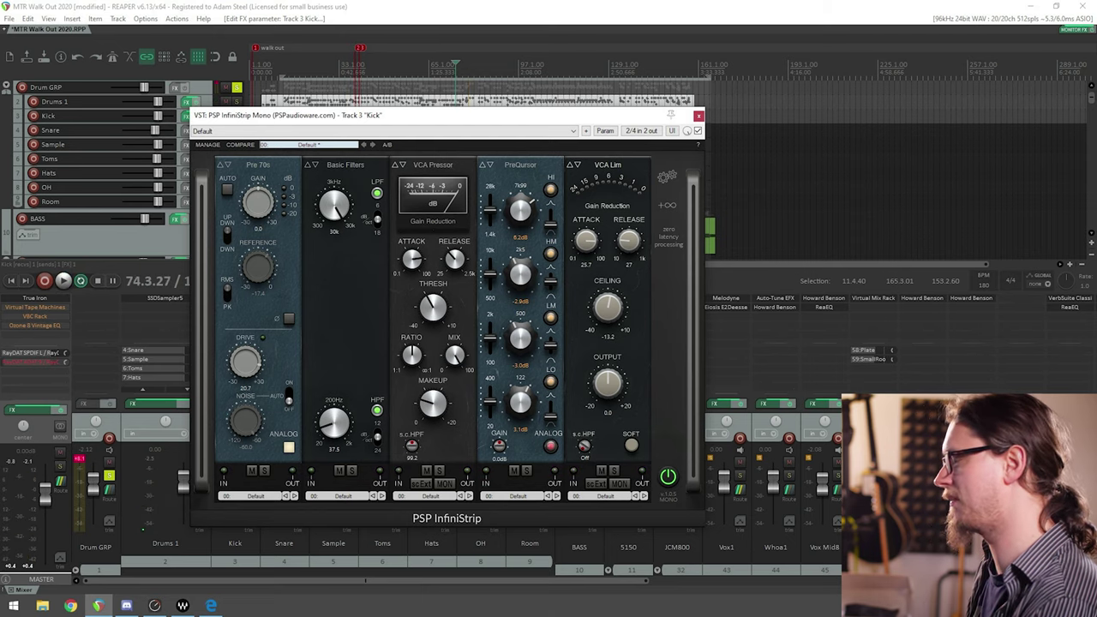
key(space)
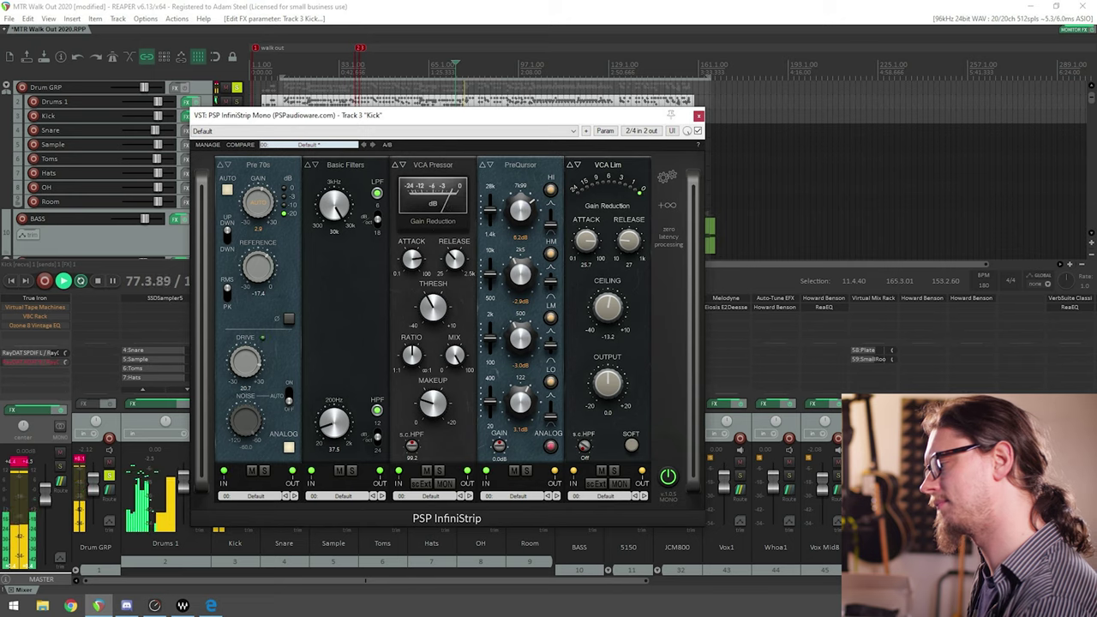
key(space)
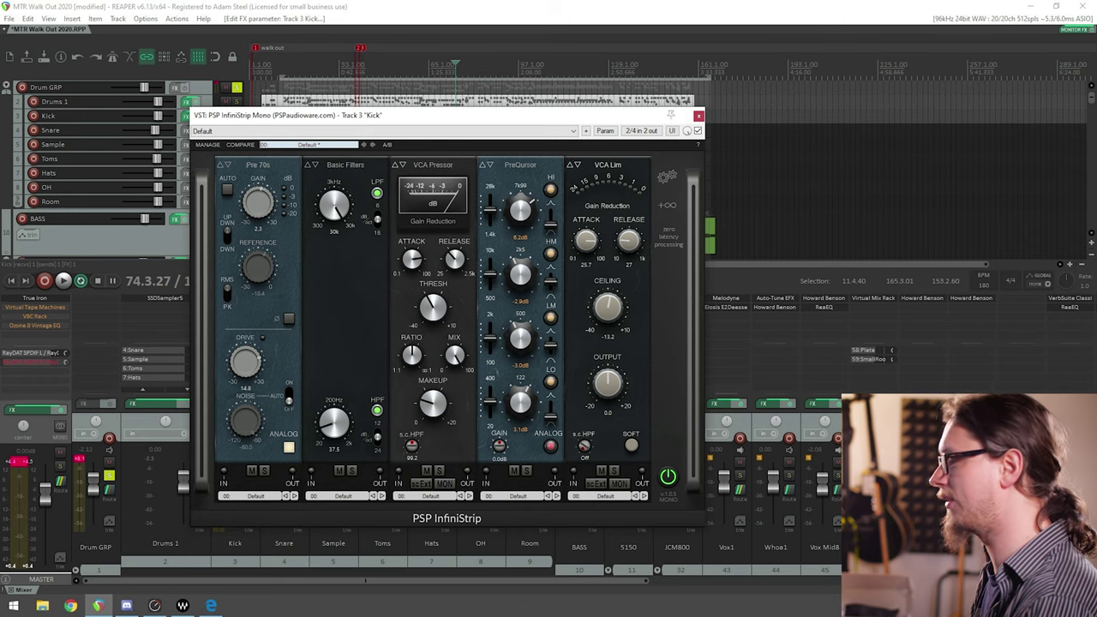
Step: Try the Pre 80s preamp on the kick, raising its drive to 23.0 while listening
click(257, 164)
click(257, 230)
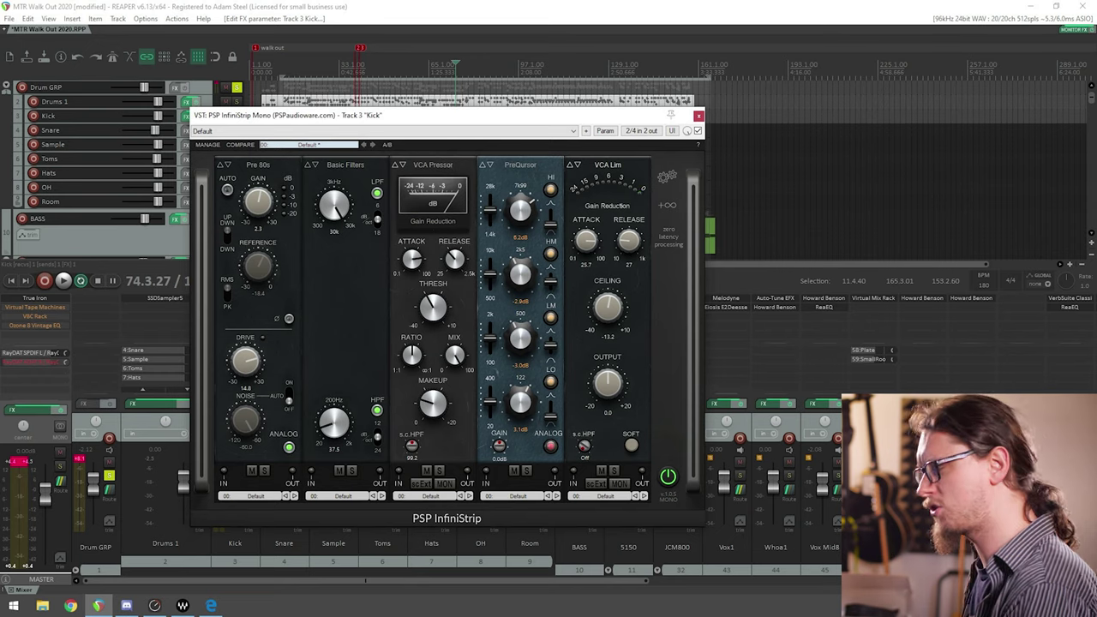
key(space)
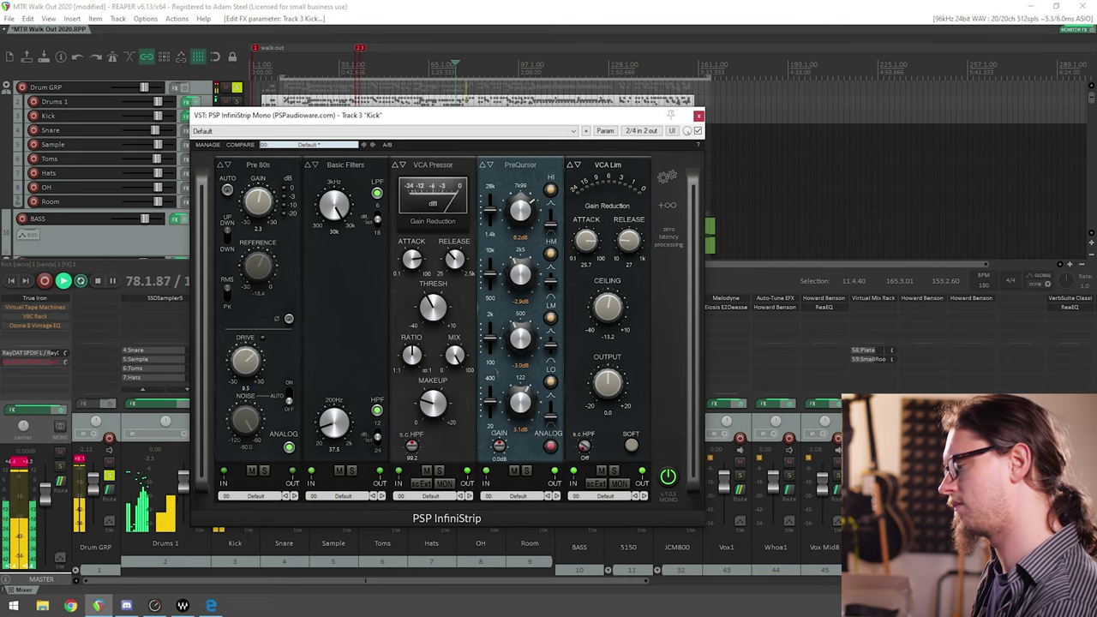
key(space)
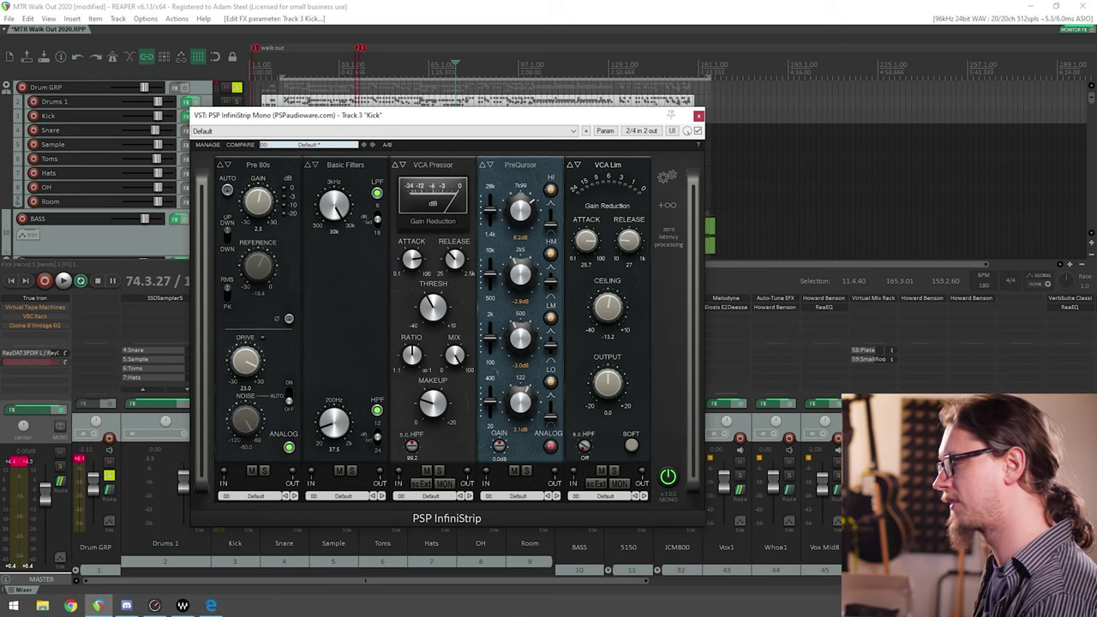
Step: Audition the ADC 90s preamp on the kick again with its drive set to about 10.6
click(258, 165)
click(257, 242)
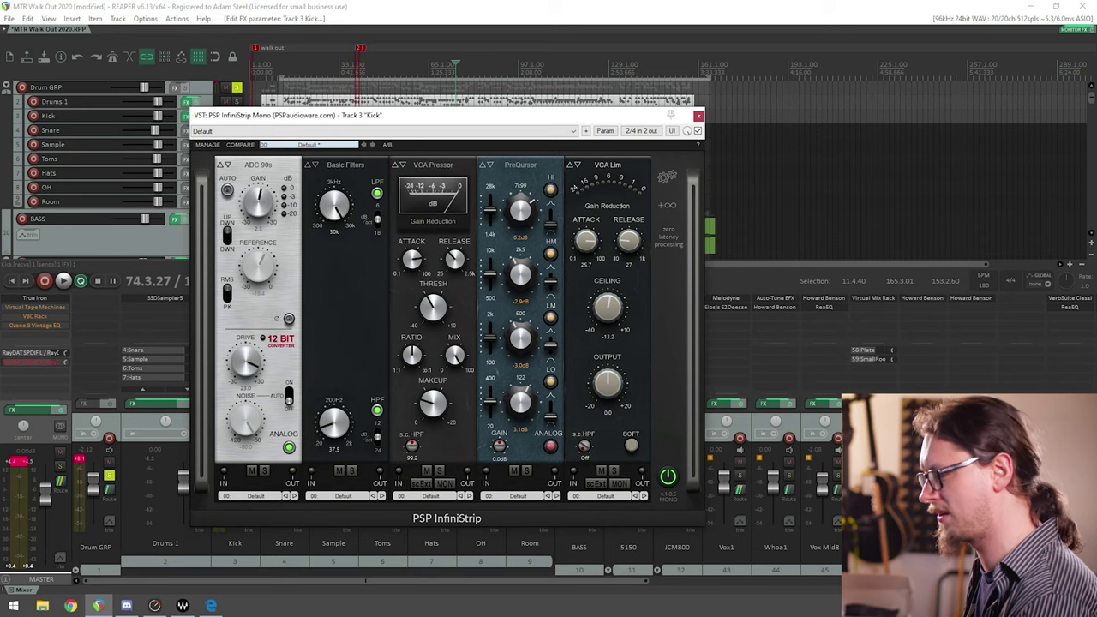
key(space)
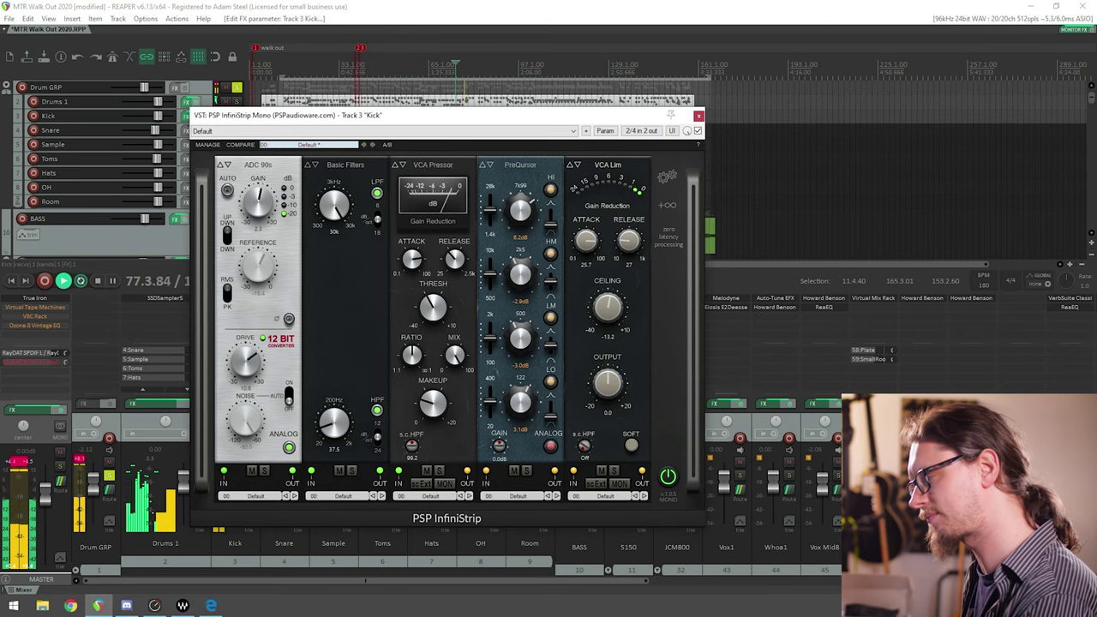
key(space)
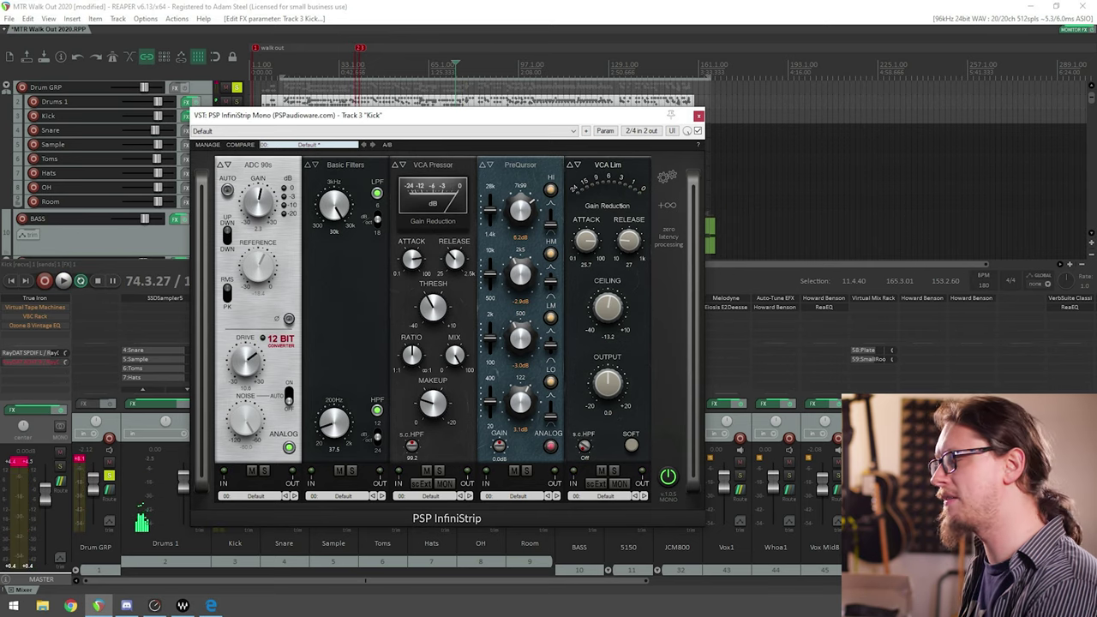
Step: Return the kick's preamp module to Pre 70s and set its drive to about 15.8 while listening
click(257, 165)
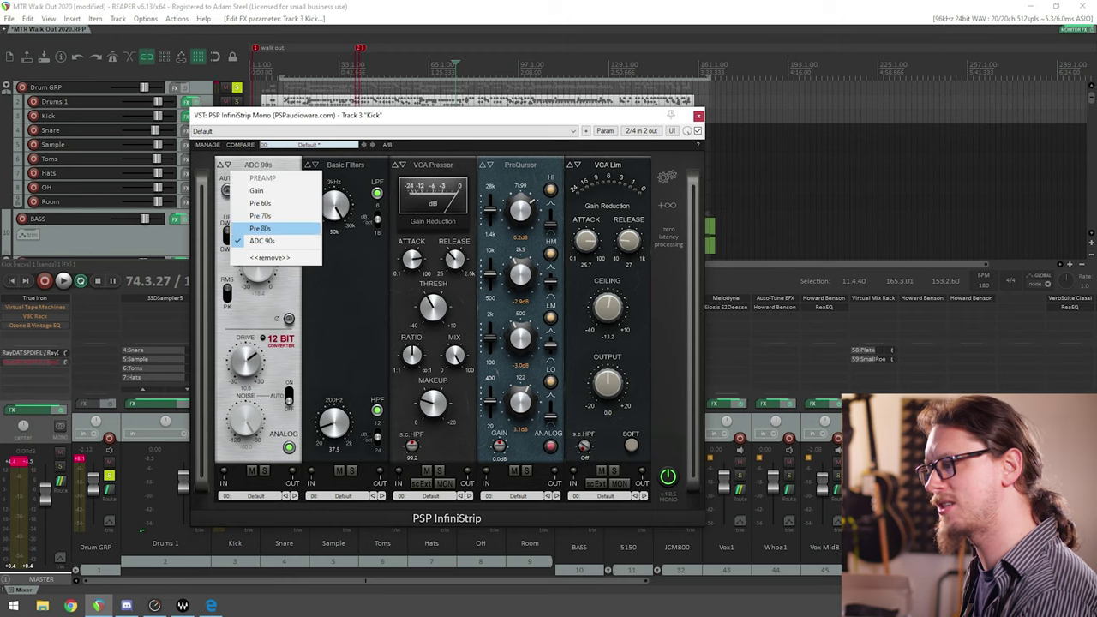
click(261, 215)
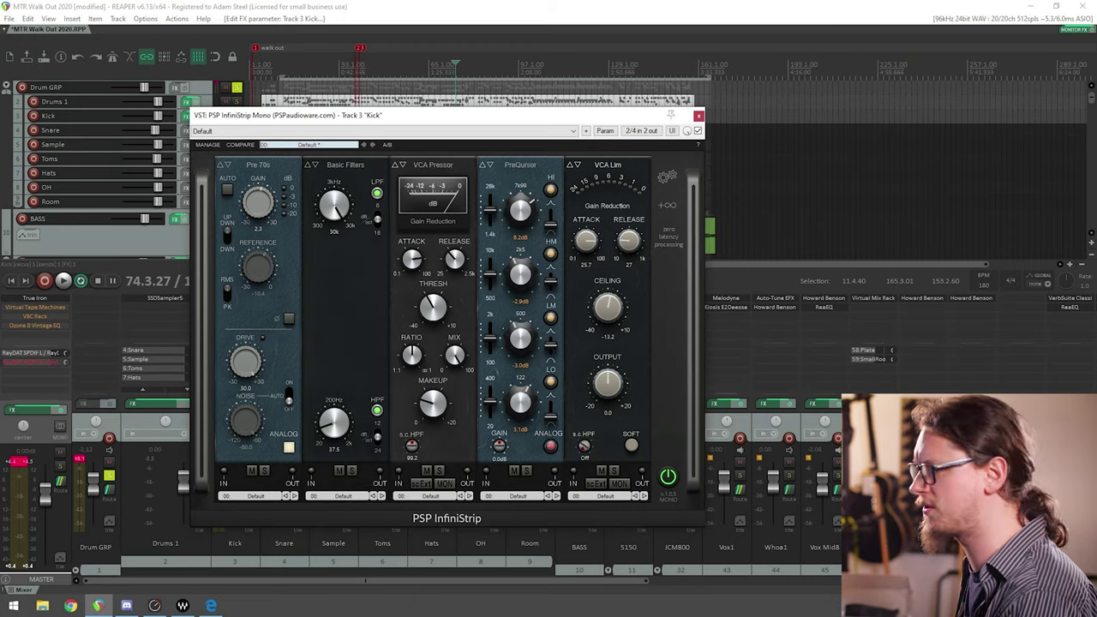
key(space)
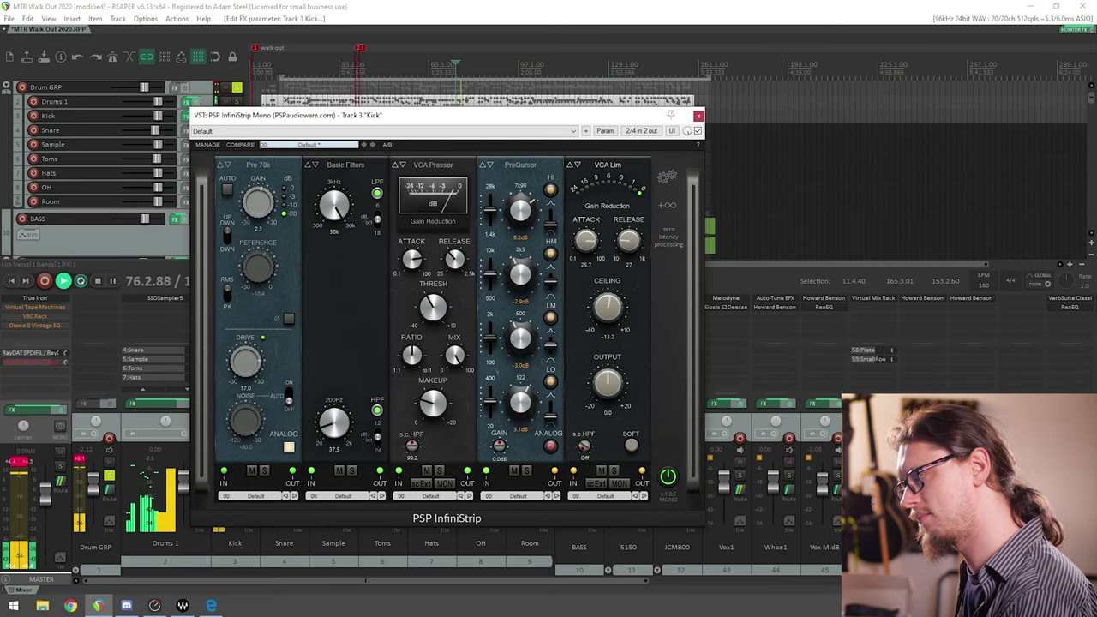
key(space)
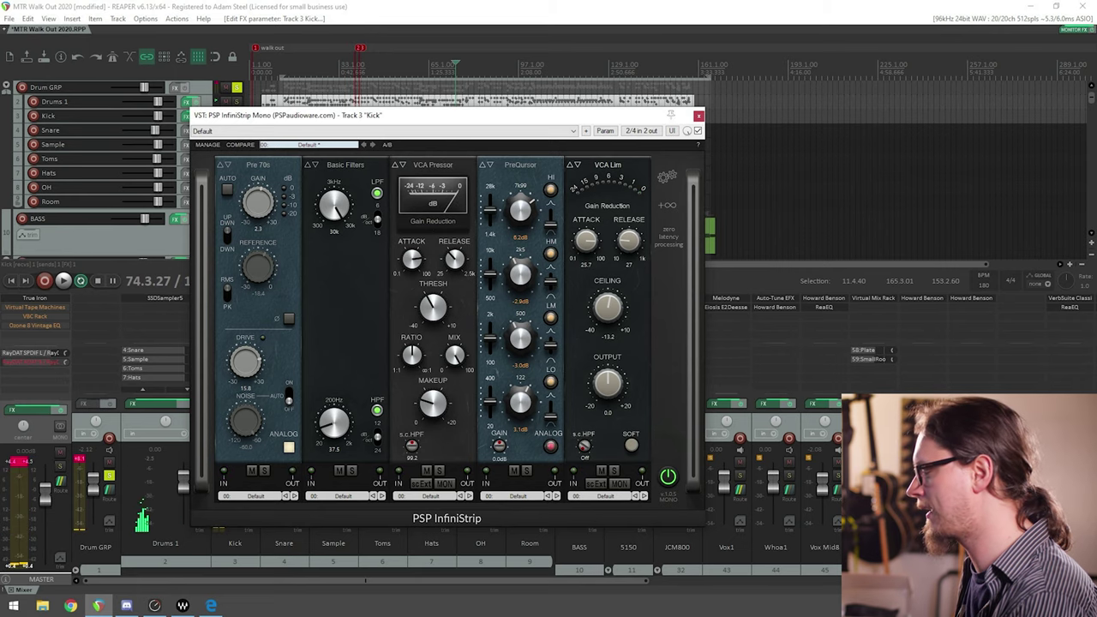
Step: Mute the VCA Pressor, PreQursor, VCA Lim and Basic Filters modules and play the kick through the preamp alone
click(426, 470)
click(513, 470)
click(601, 471)
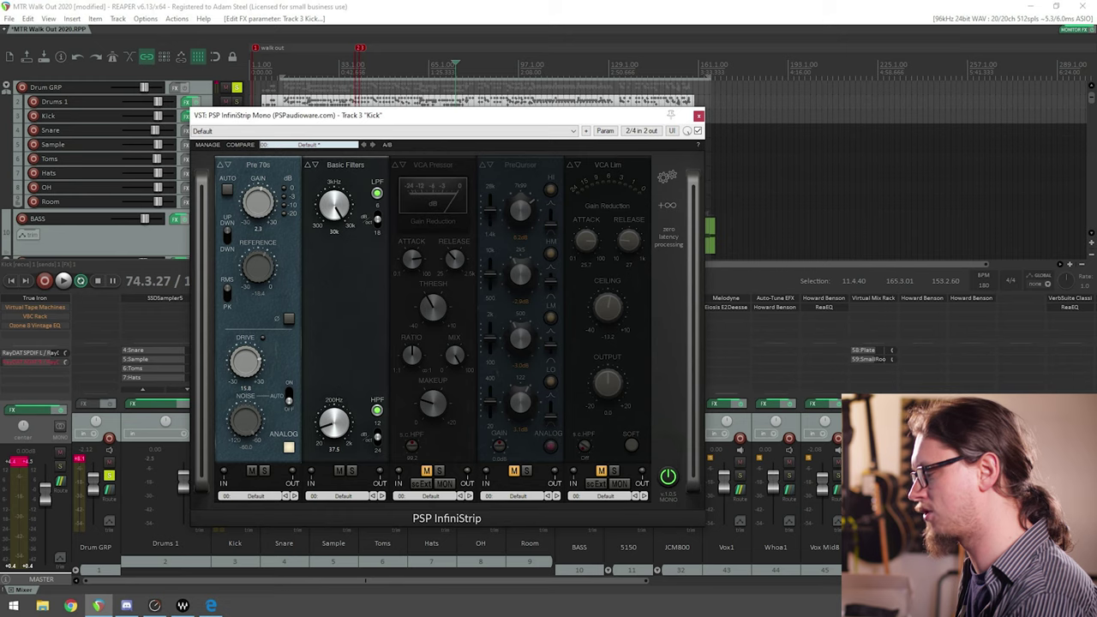
click(338, 471)
key(space)
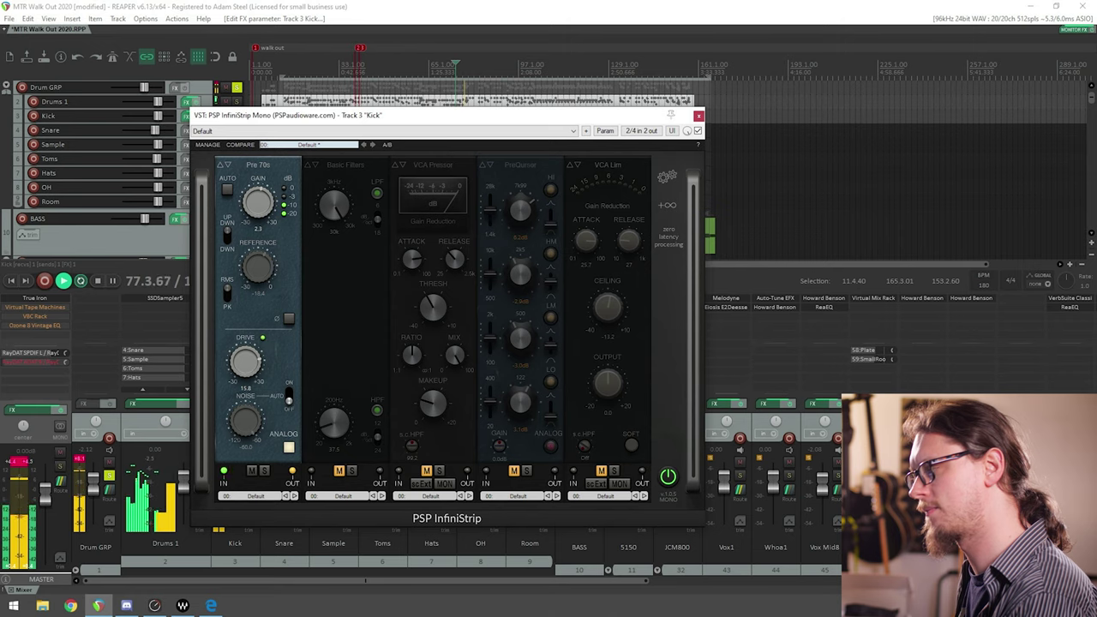
Step: Compare the kick without and with the Pre 70s preamp by muting the module, then unmuting it
click(251, 470)
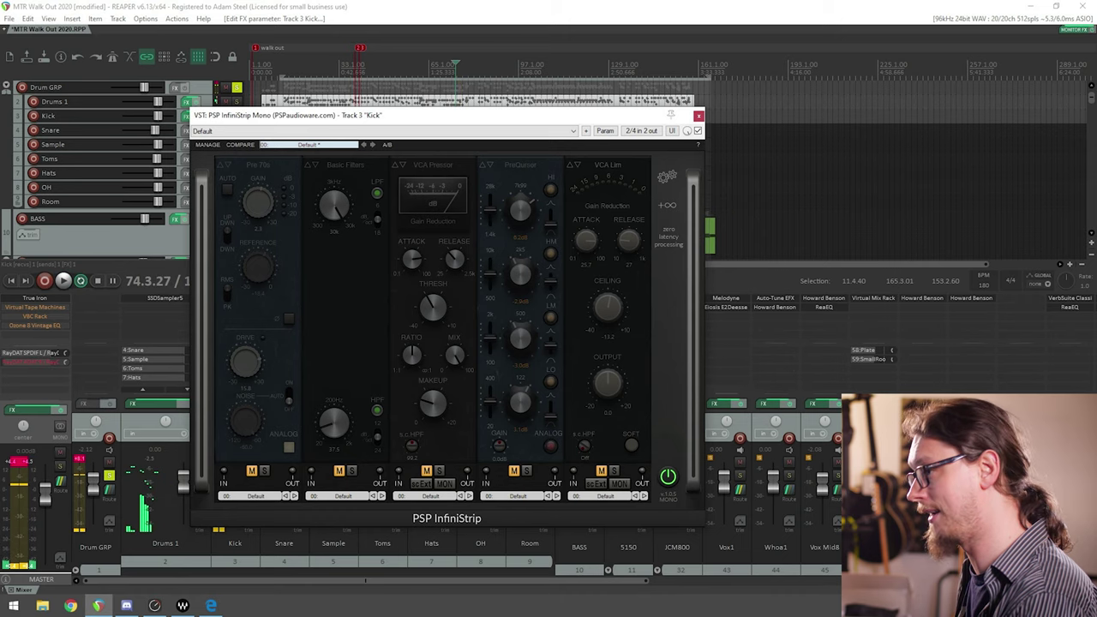
click(251, 471)
key(space)
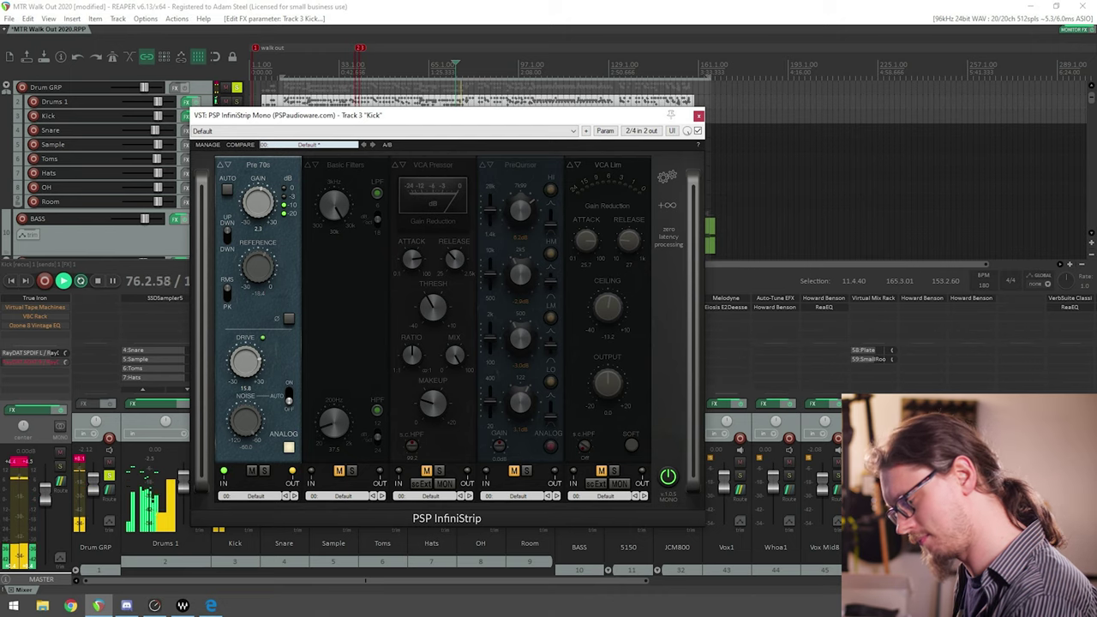
key(space)
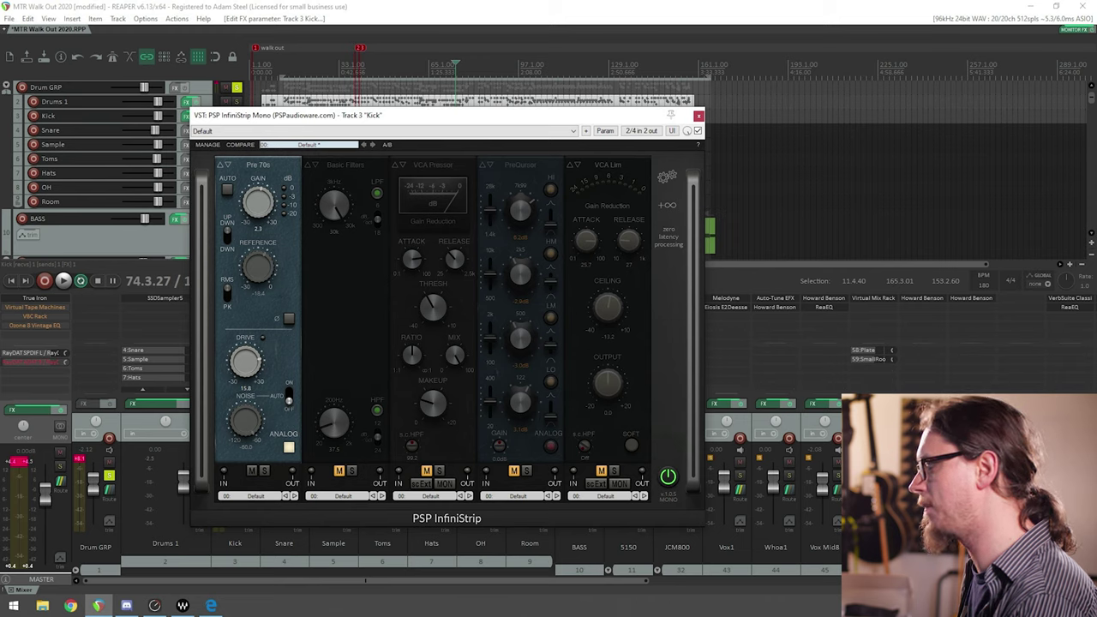
Step: Unmute the Basic Filters module and set its low-pass filter to 30k
click(339, 470)
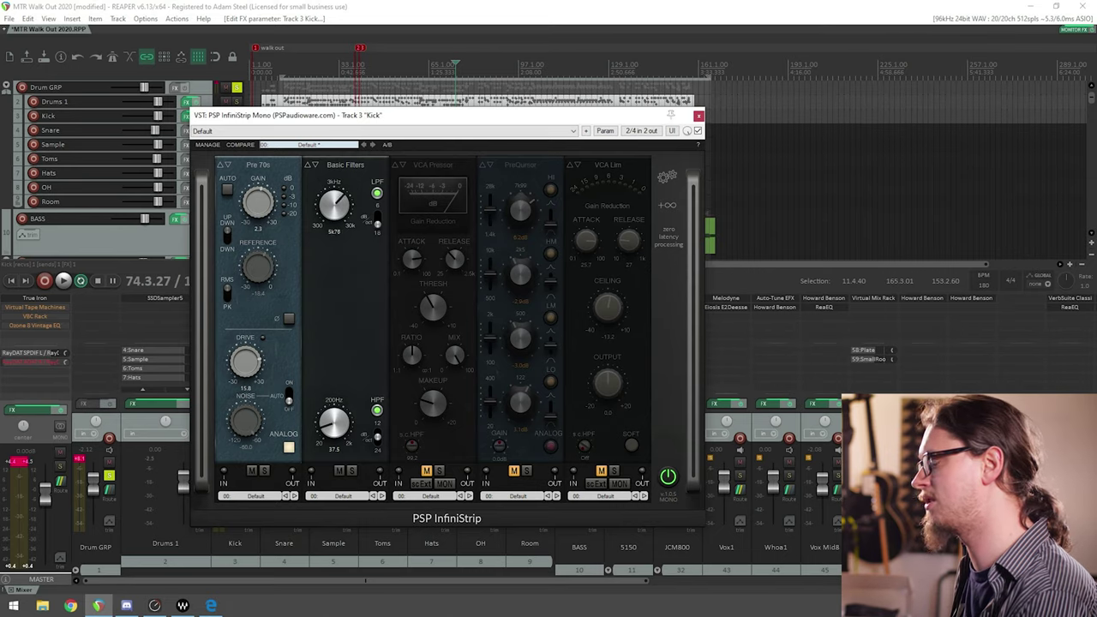
drag(335, 205, 334, 146)
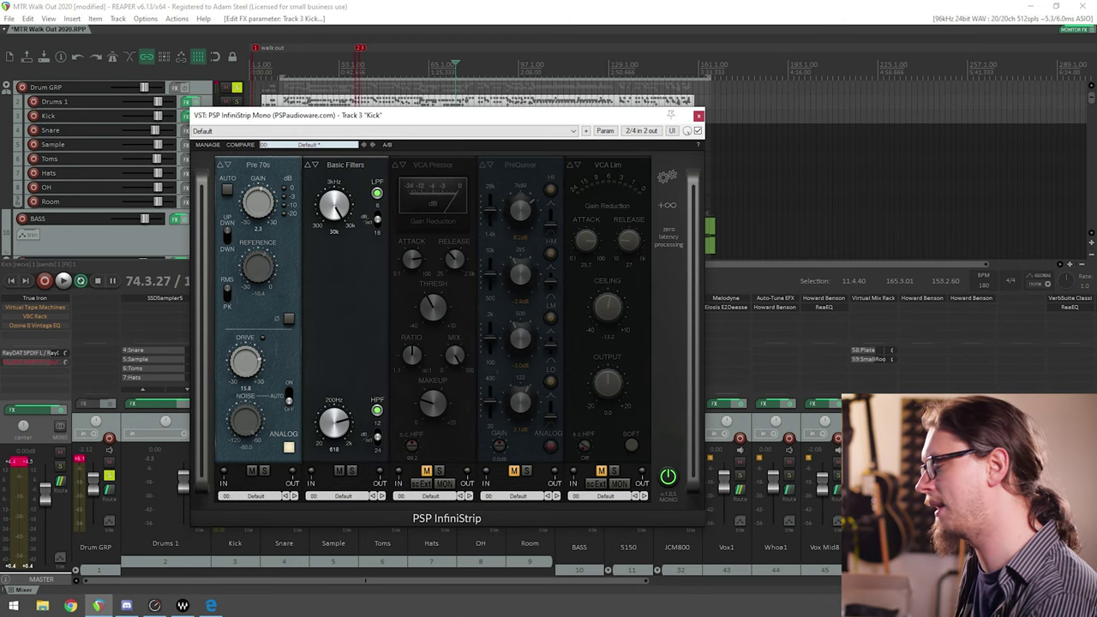
Step: Play the kick and lower the Basic Filters module's high-pass filter to 37.5 Hz
key(space)
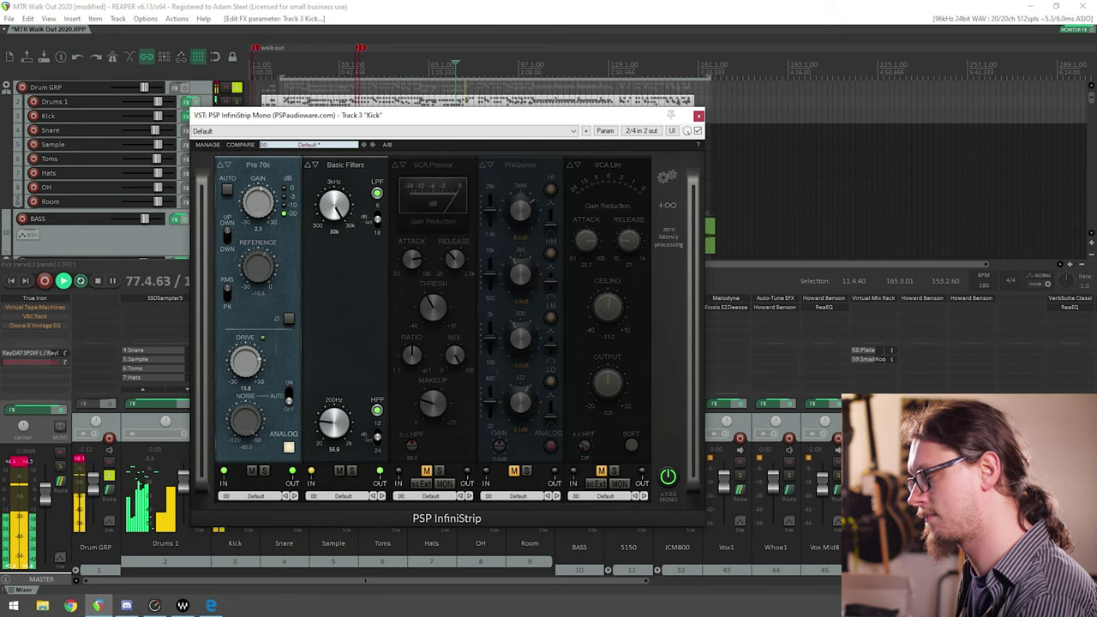
key(space)
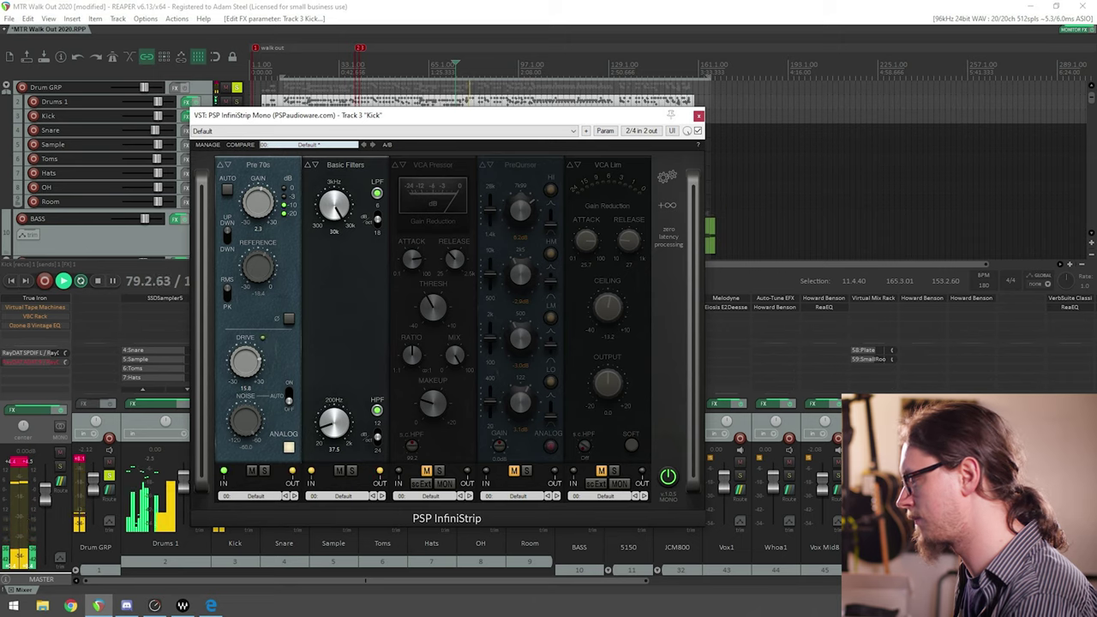
Step: Unmute the kick's compressor module, keep VCA Pressor as its type and listen to the compressed kick
click(426, 471)
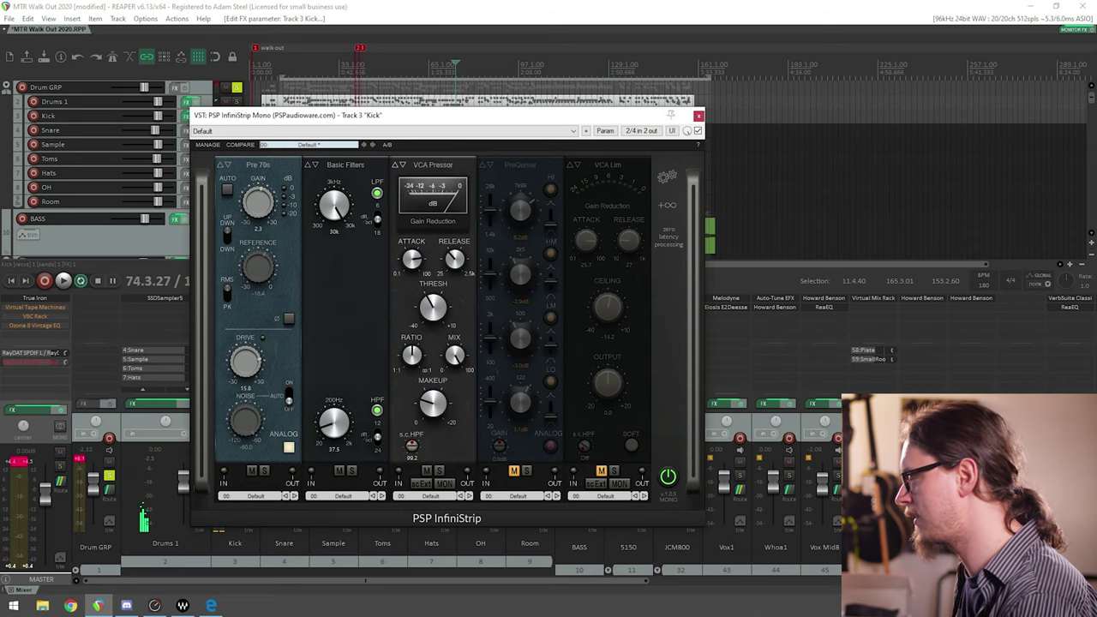
click(433, 164)
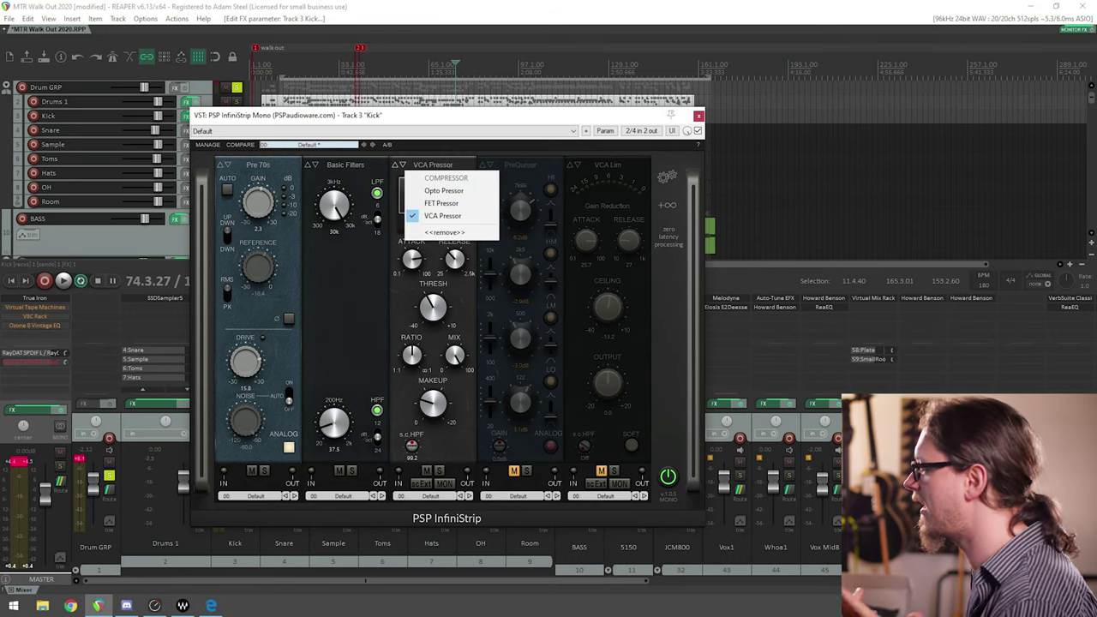
click(442, 215)
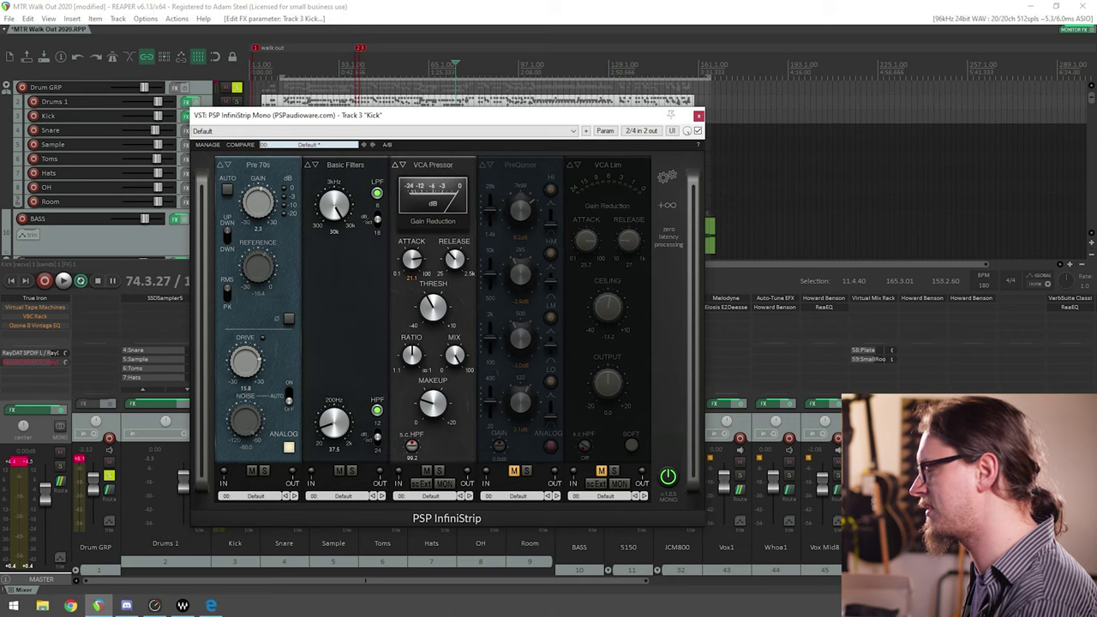
key(space)
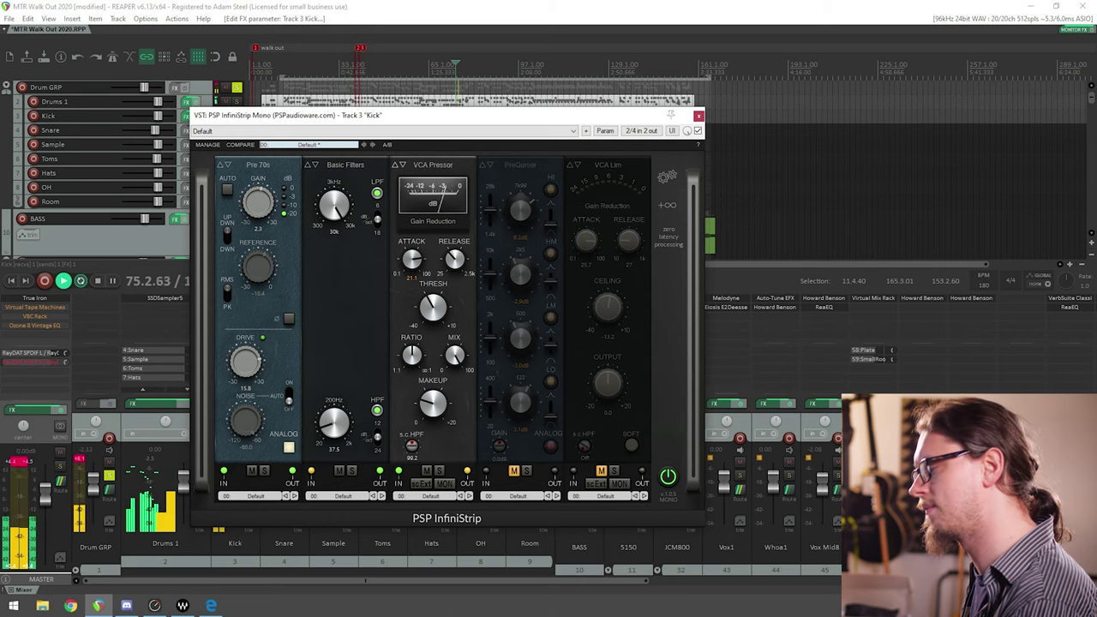
key(space)
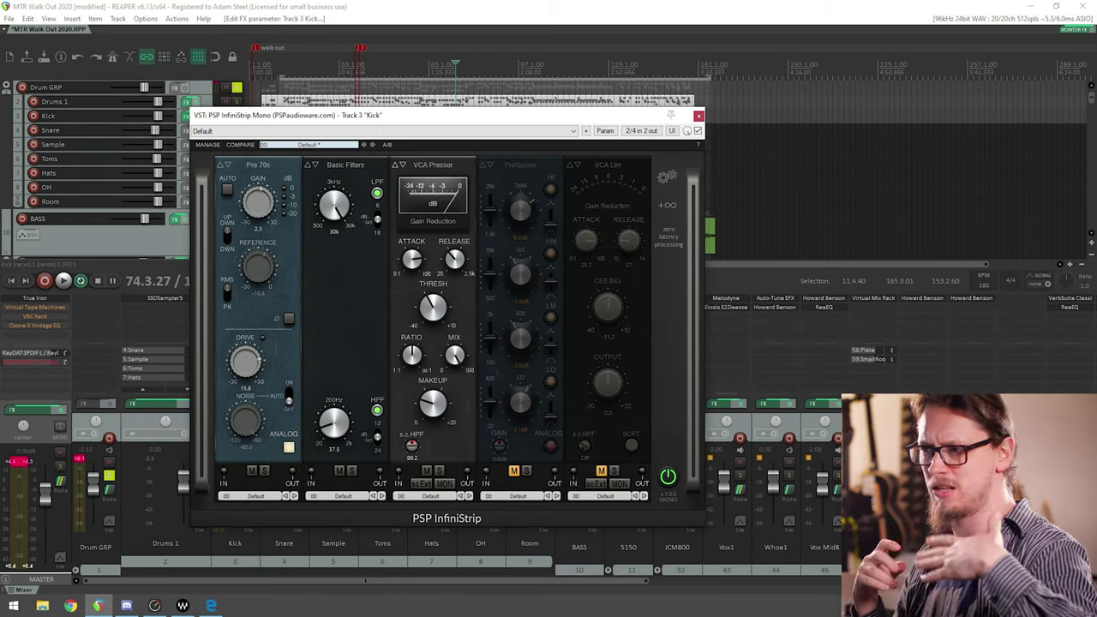
key(space)
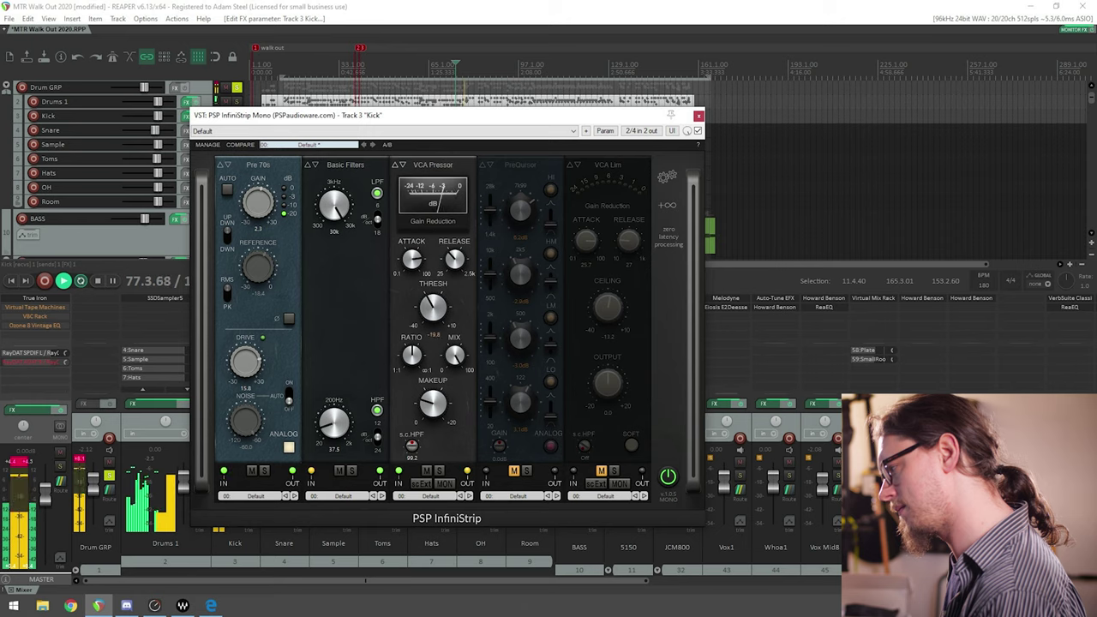
key(space)
Step: Unmute the PreQursor EQ, change it to ChannelQ and play the kick through it
click(514, 470)
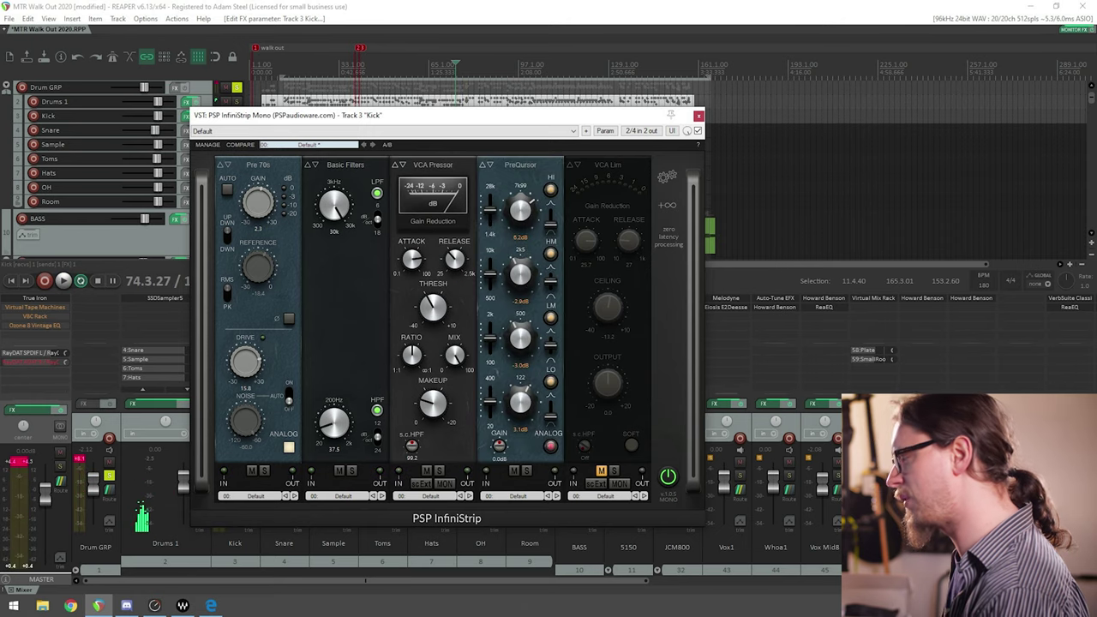
click(520, 165)
click(527, 190)
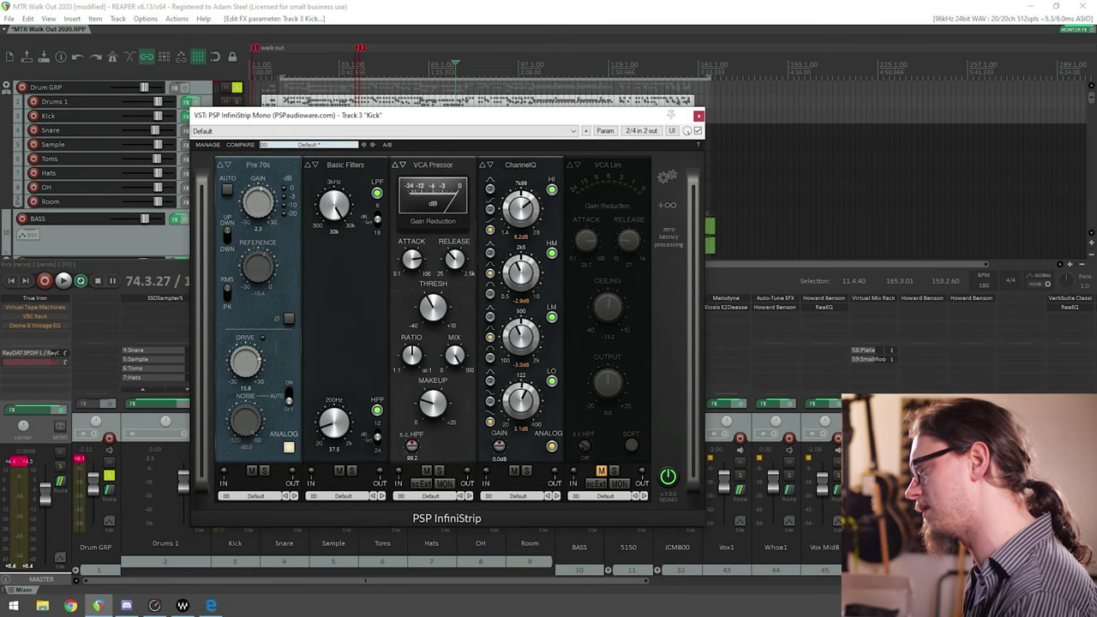
key(space)
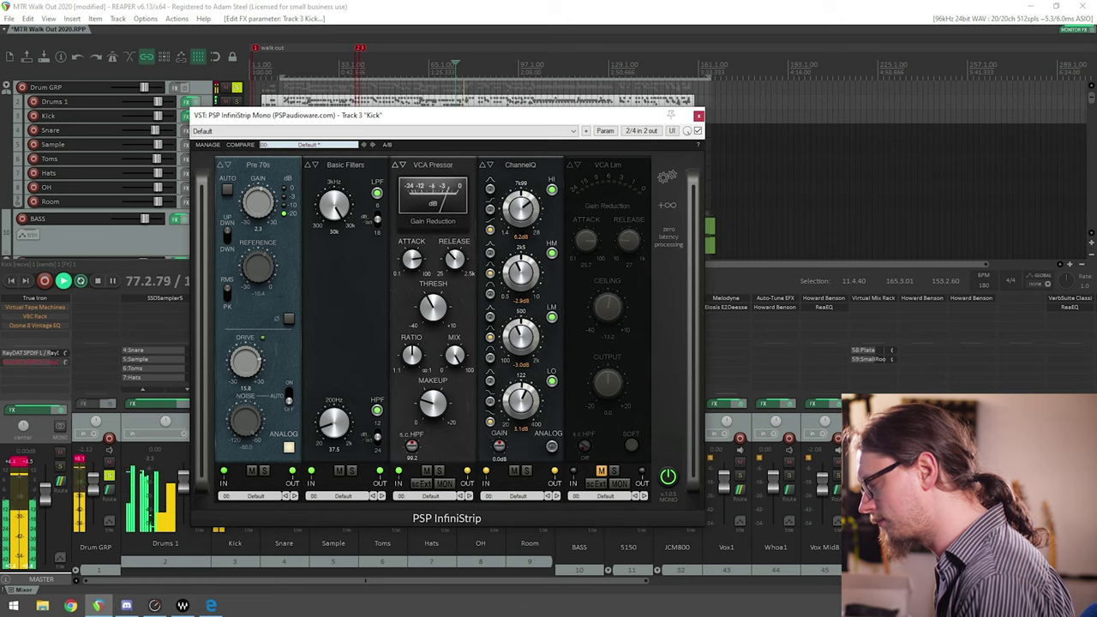
key(space)
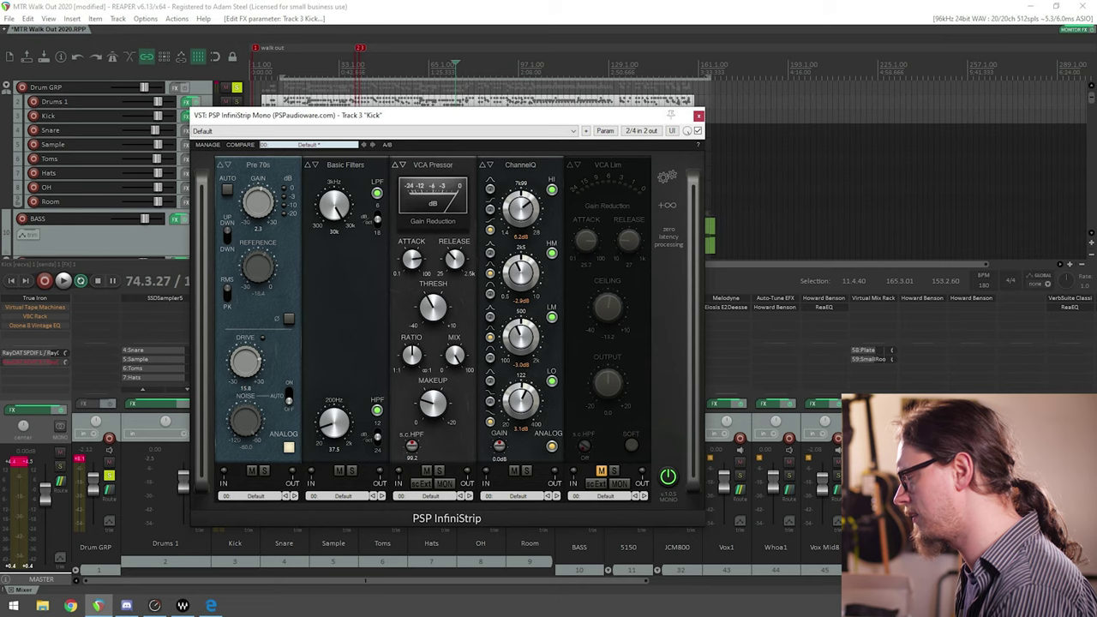
Step: Compare the kick without and with the ChannelQ equalizer by muting and unmuting the module during playback
key(space)
click(513, 471)
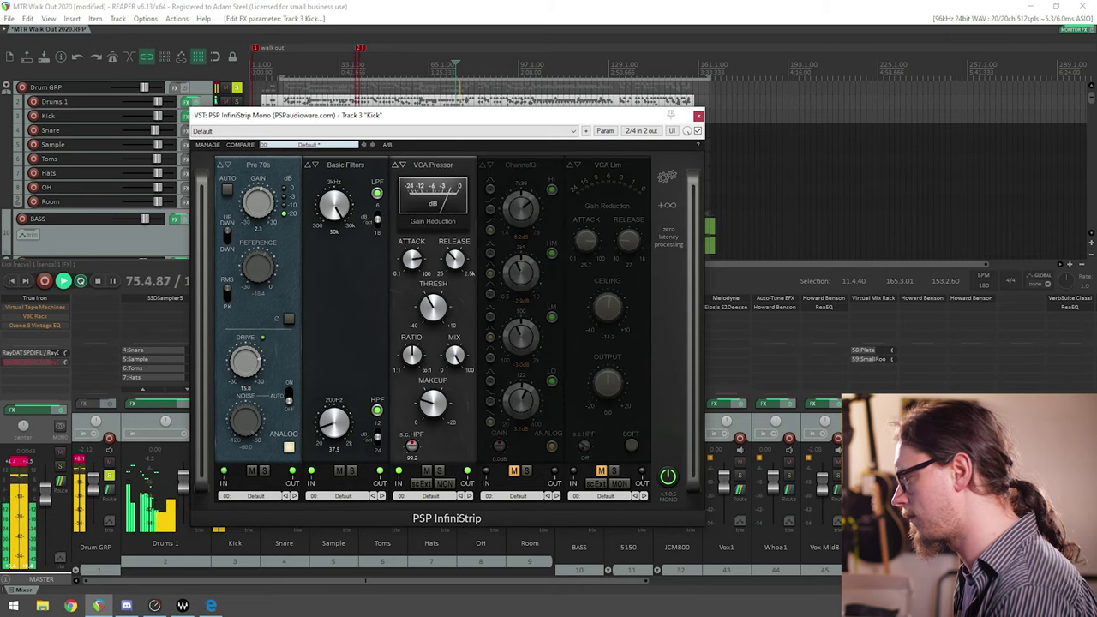
click(514, 471)
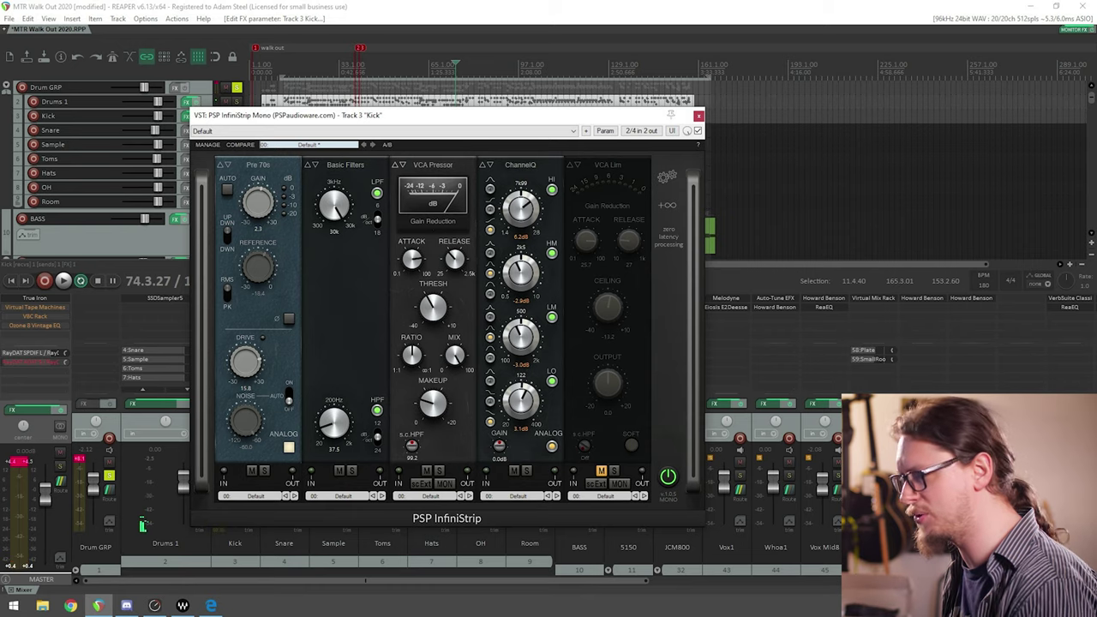
Step: Switch the EQ module to PreQursor and on to RetroQ while playing the kick to compare them
click(489, 165)
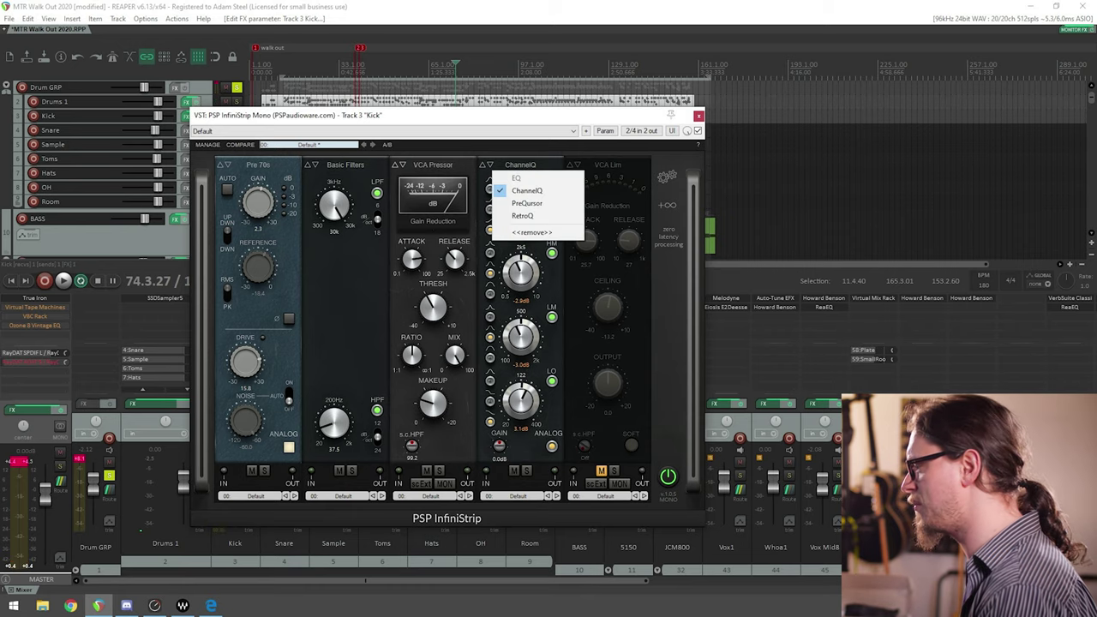
key(Escape)
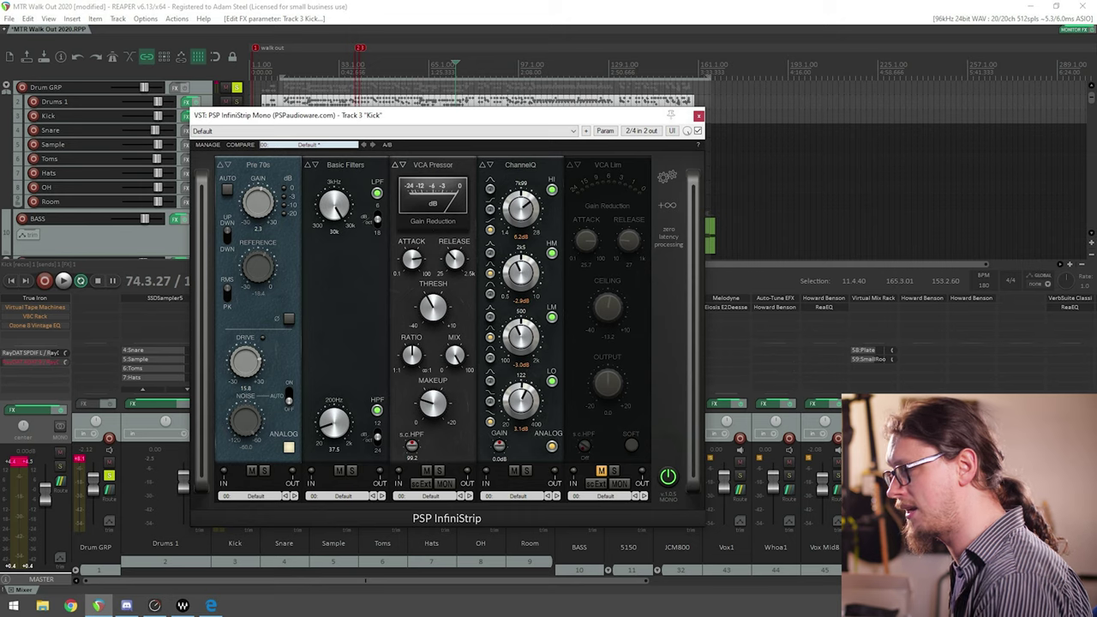
key(space)
click(486, 165)
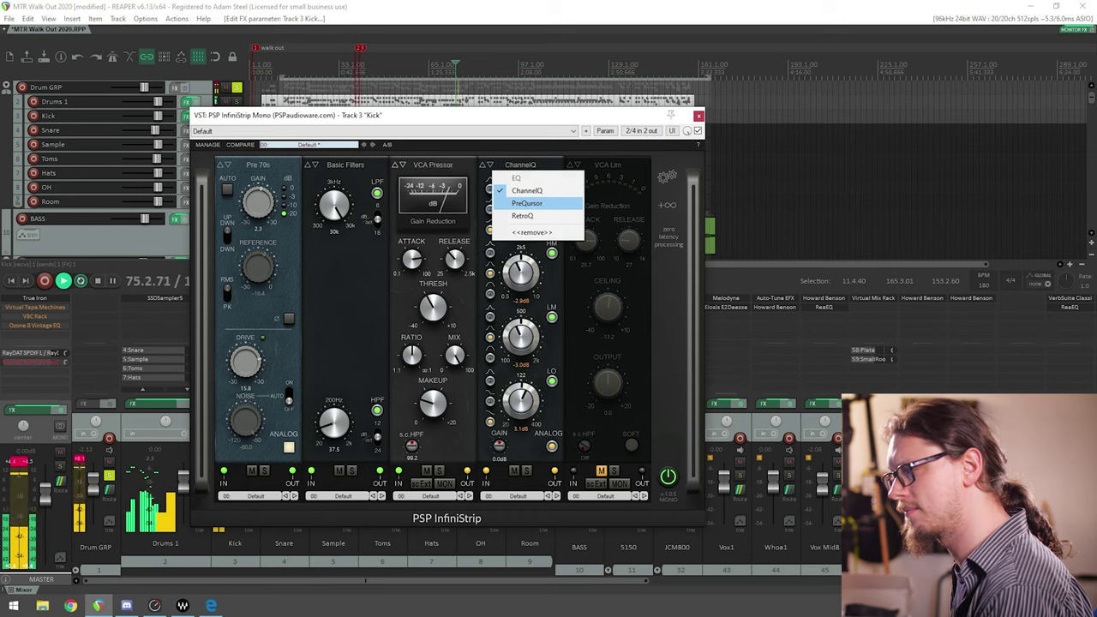
click(526, 203)
click(486, 164)
click(526, 216)
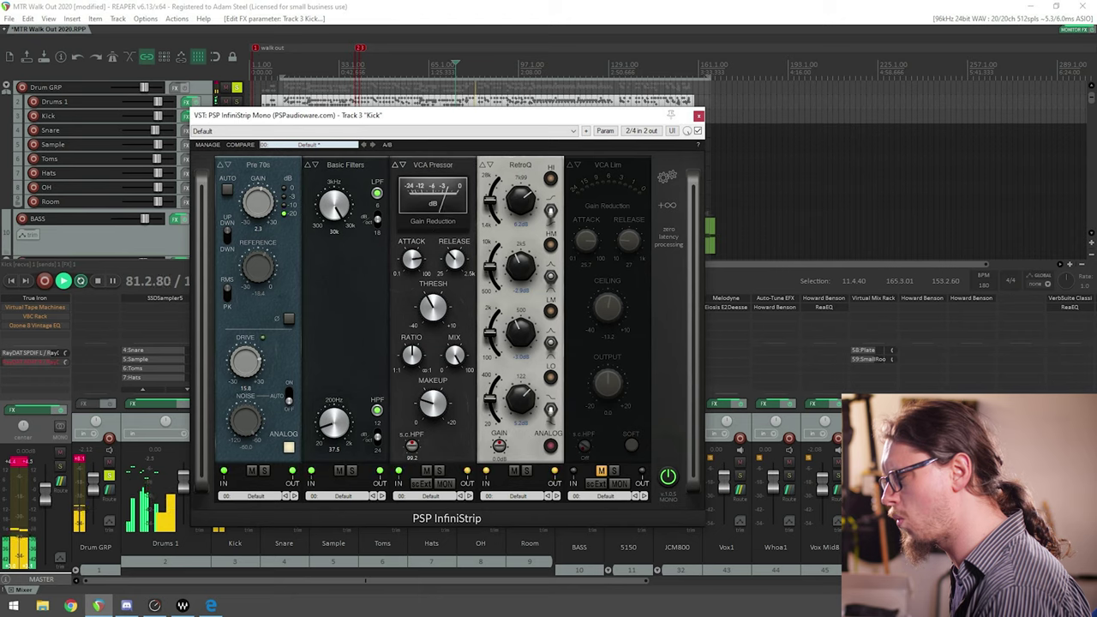
key(space)
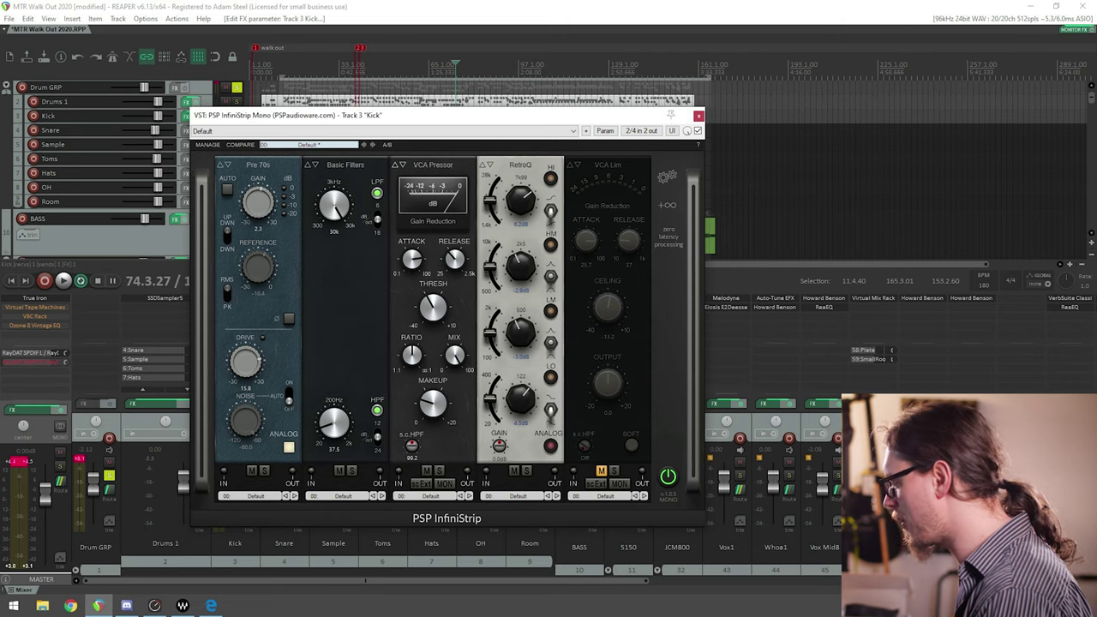
Step: Unmute the VCA Lim module and play the kick through the complete strip
click(601, 471)
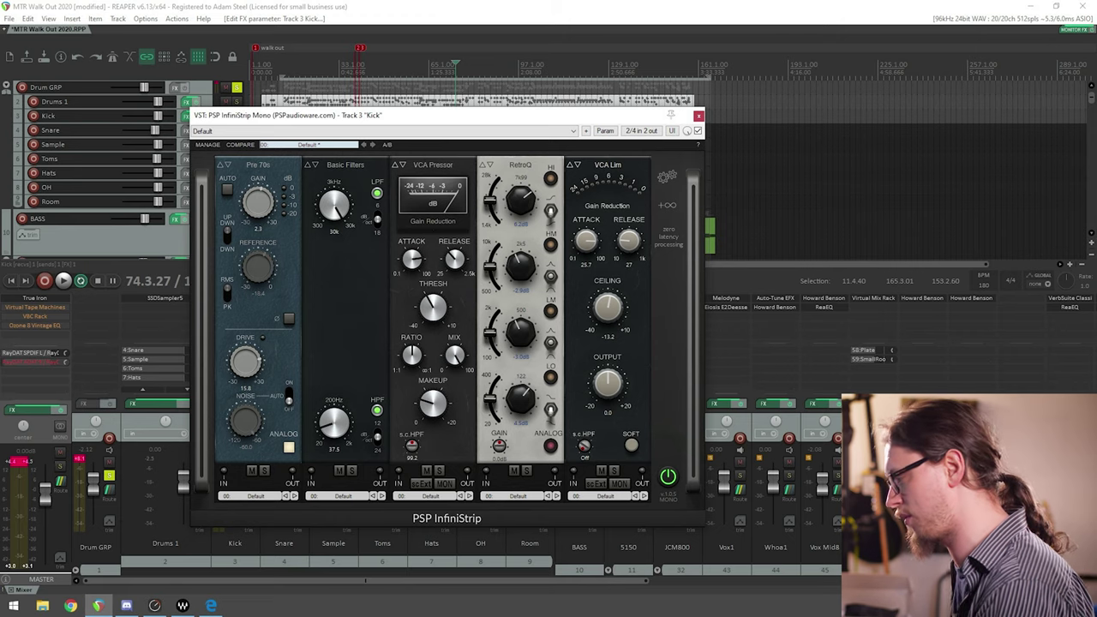
key(space)
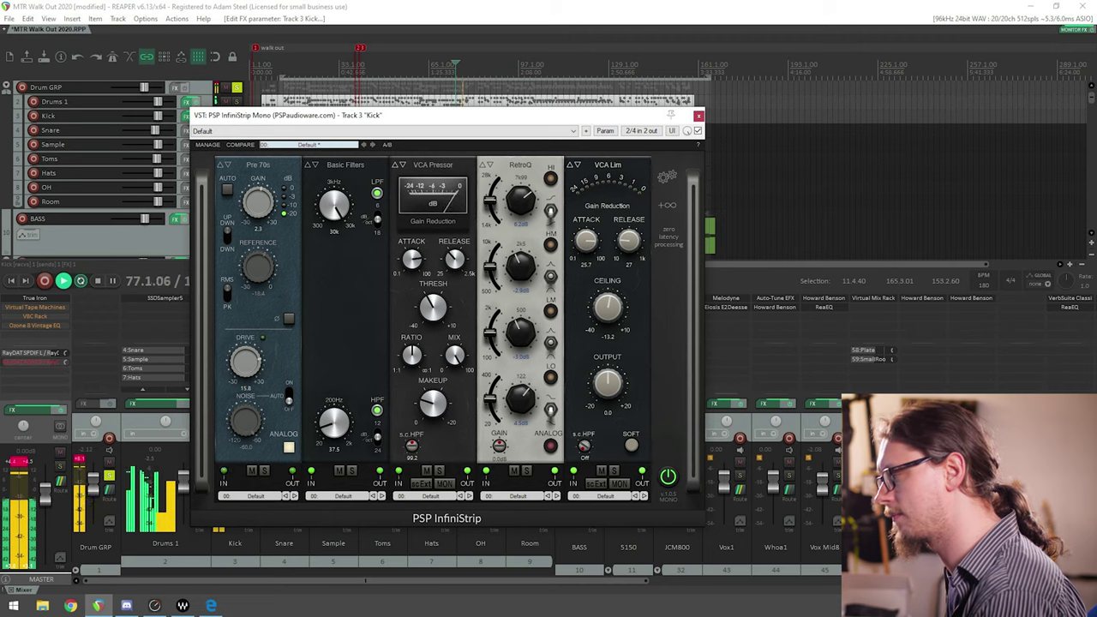
key(space)
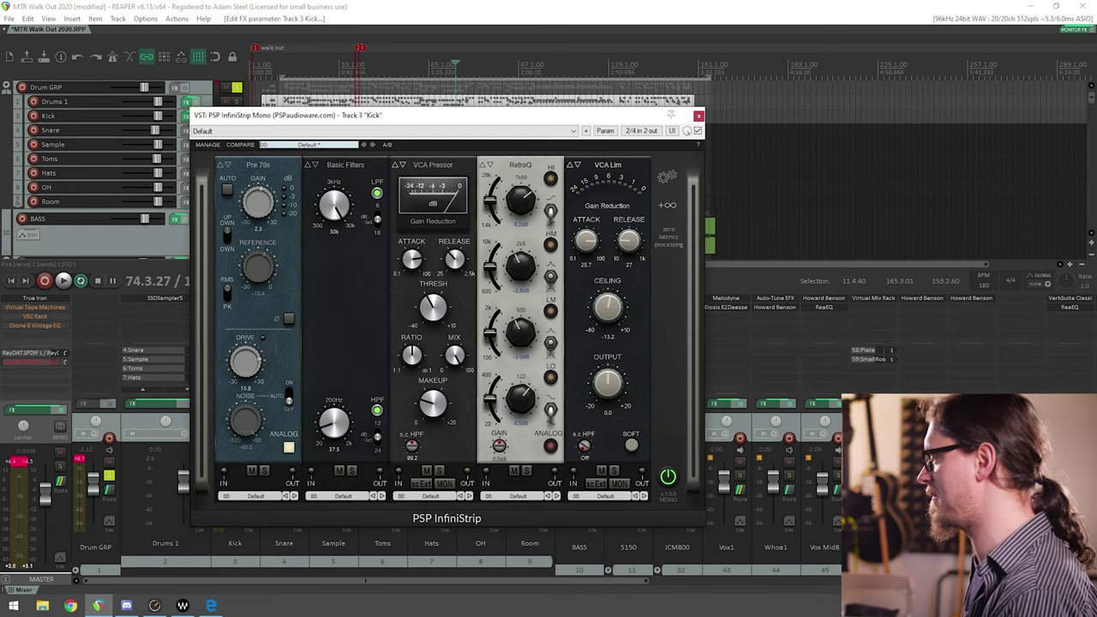
Step: Add a Master Control module with its fader at about -8.37 dB, and remove it again
click(666, 205)
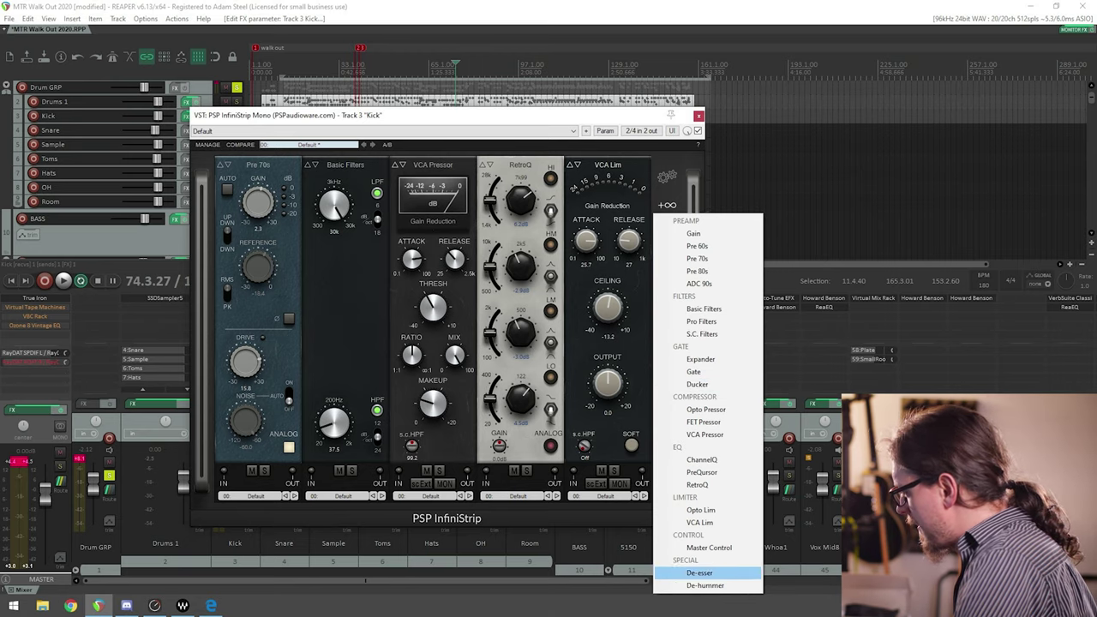
click(709, 547)
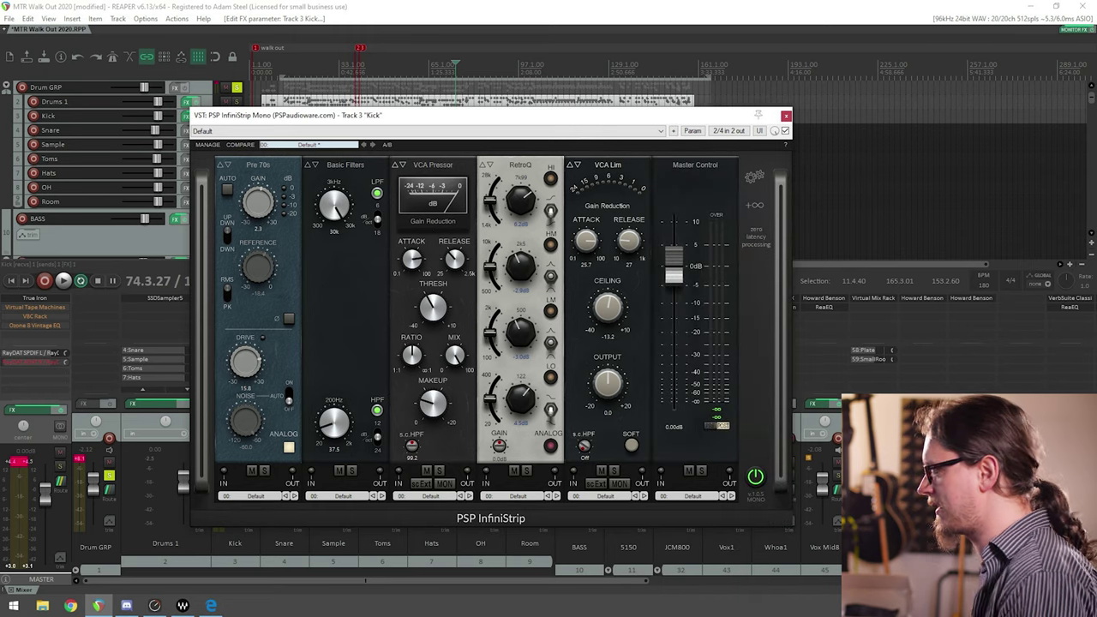
mouse_move(673, 307)
mouse_down()
mouse_move(673, 333)
mouse_move(674, 297)
mouse_up()
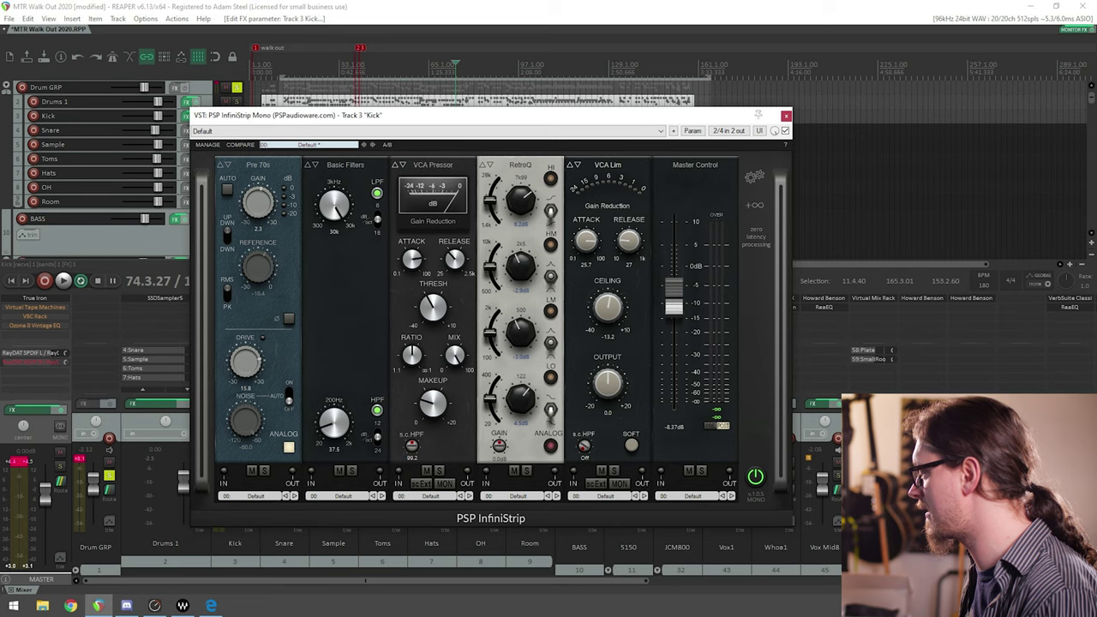
click(681, 164)
click(712, 208)
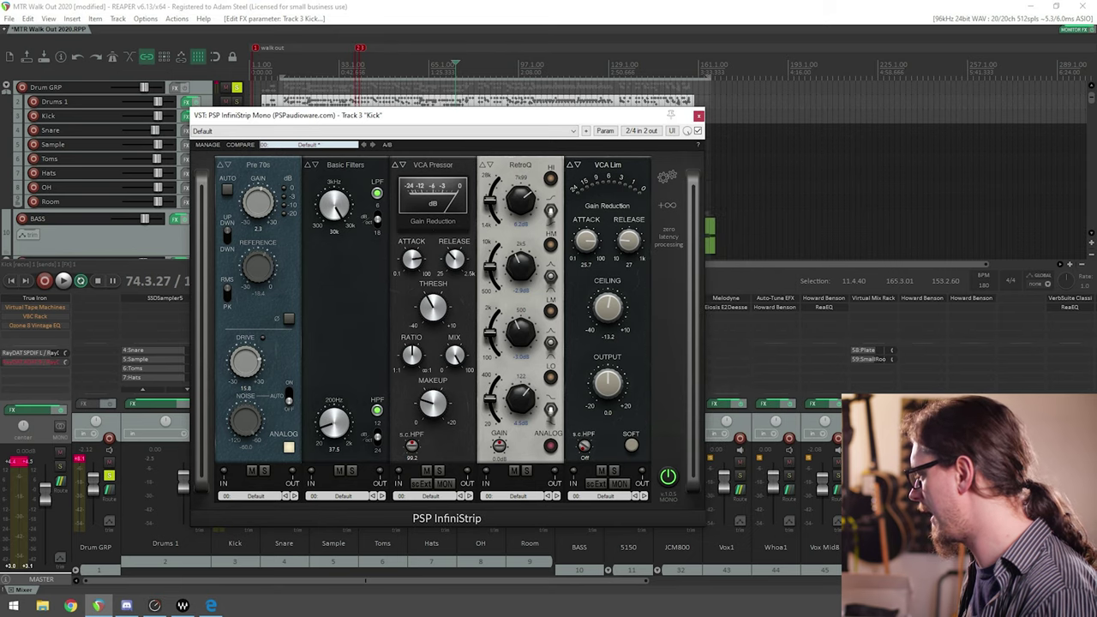
Step: Add a De-esser module at the end of the strip to show its controls, and remove it again
click(667, 206)
click(699, 573)
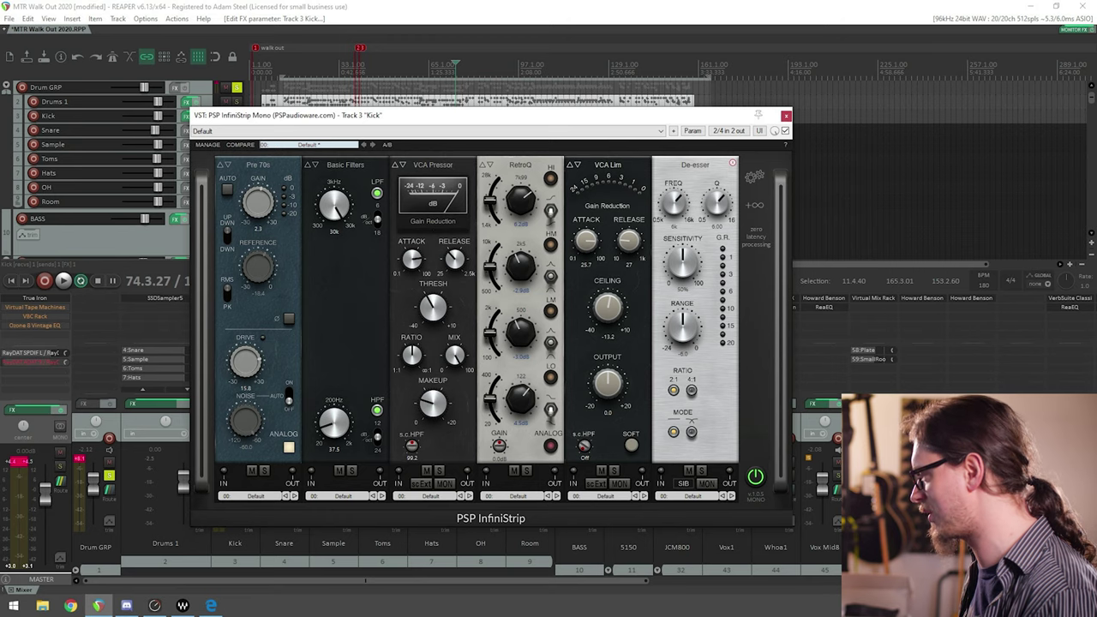
click(668, 167)
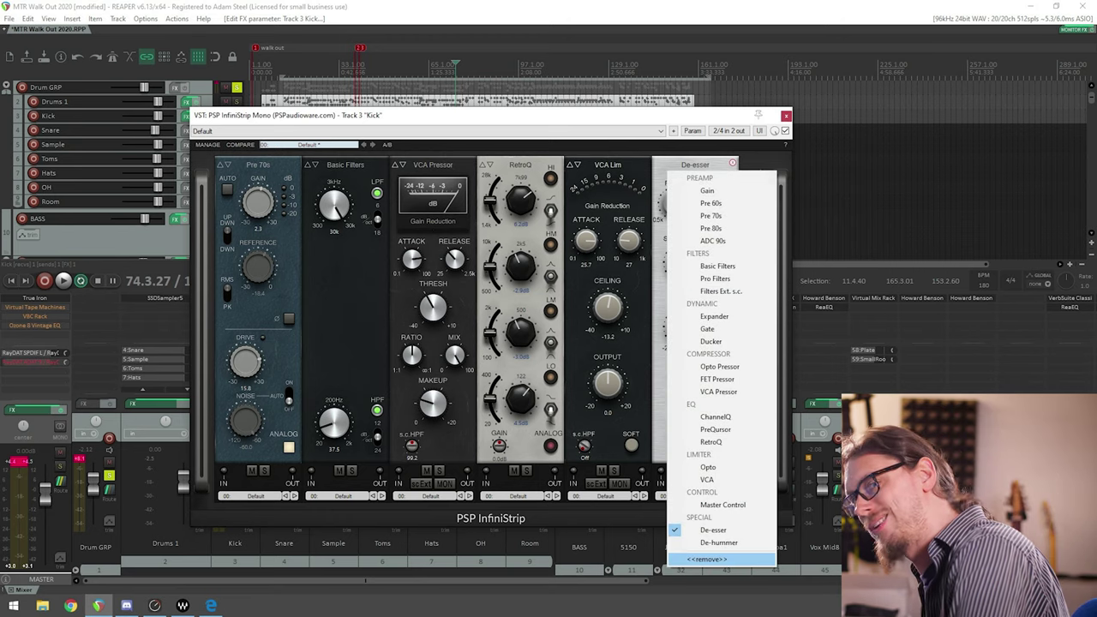
click(694, 559)
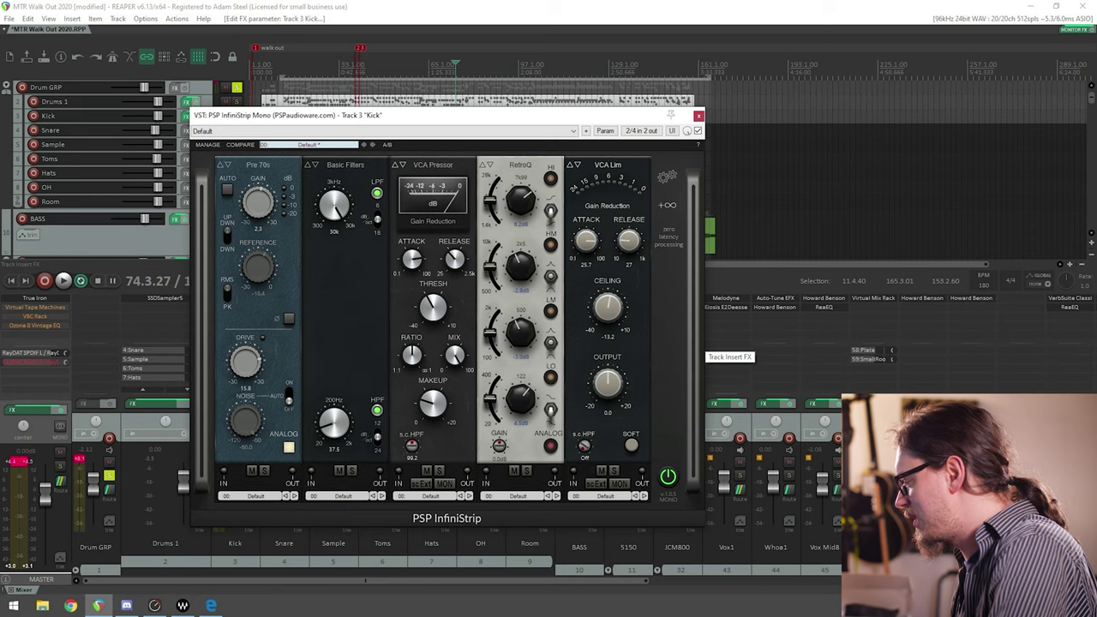
Step: Add a De-hummer module, try its 50 and 60 frequency options, and remove it again
click(666, 206)
click(704, 585)
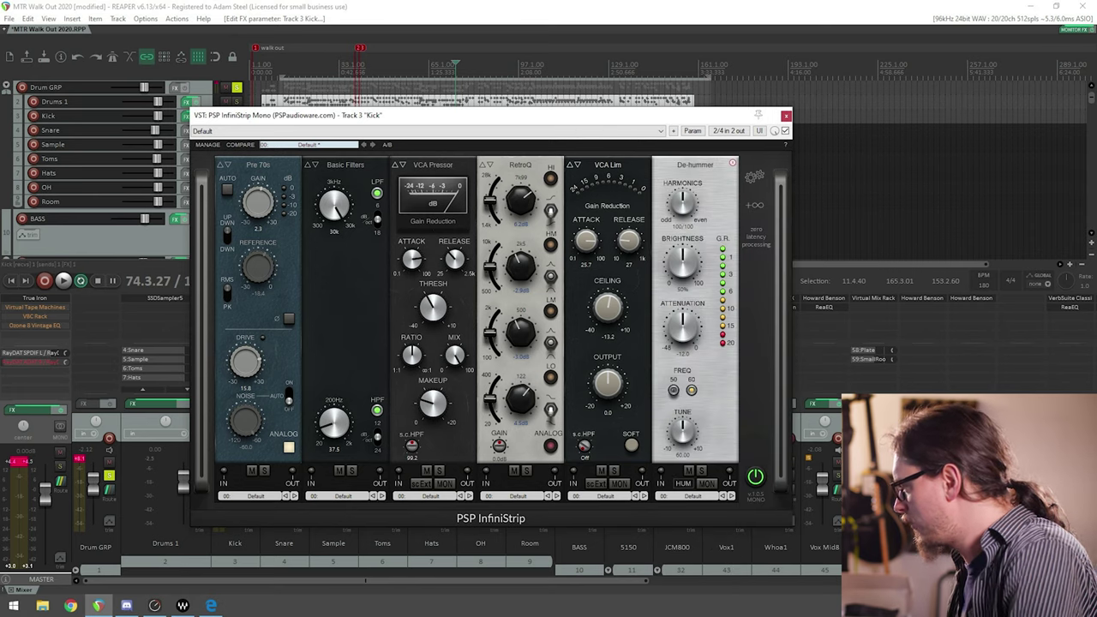
click(674, 390)
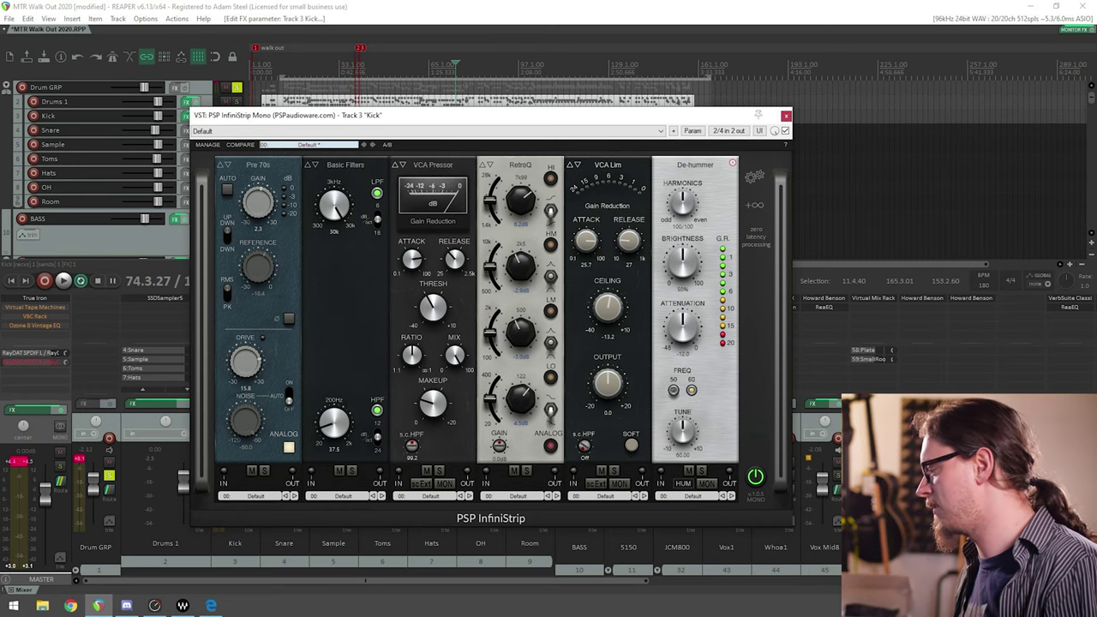
click(691, 390)
click(674, 390)
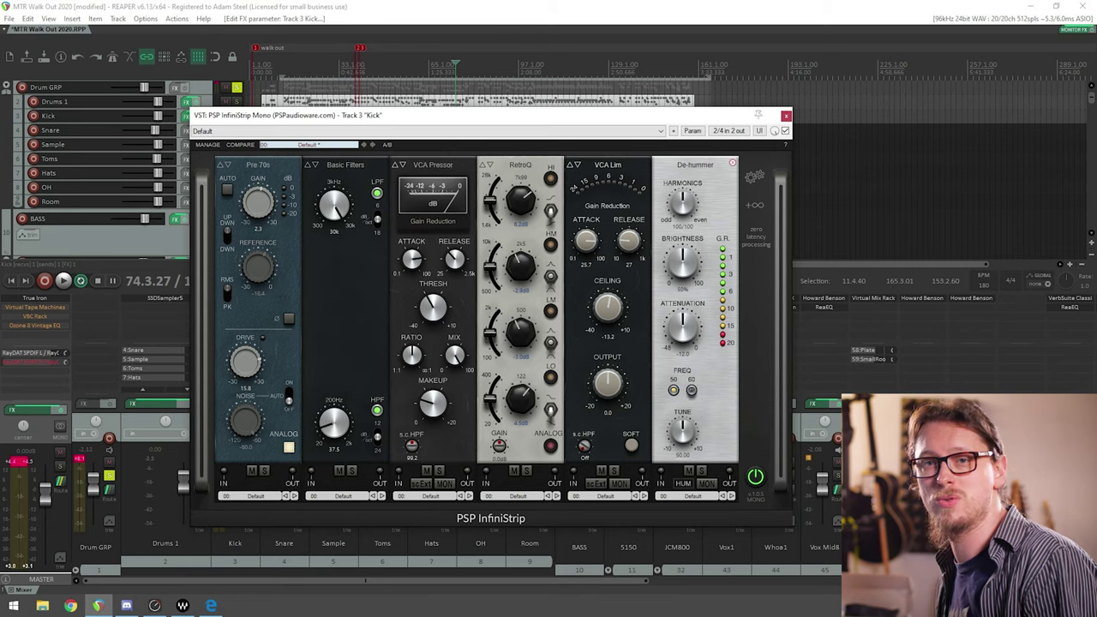
click(690, 389)
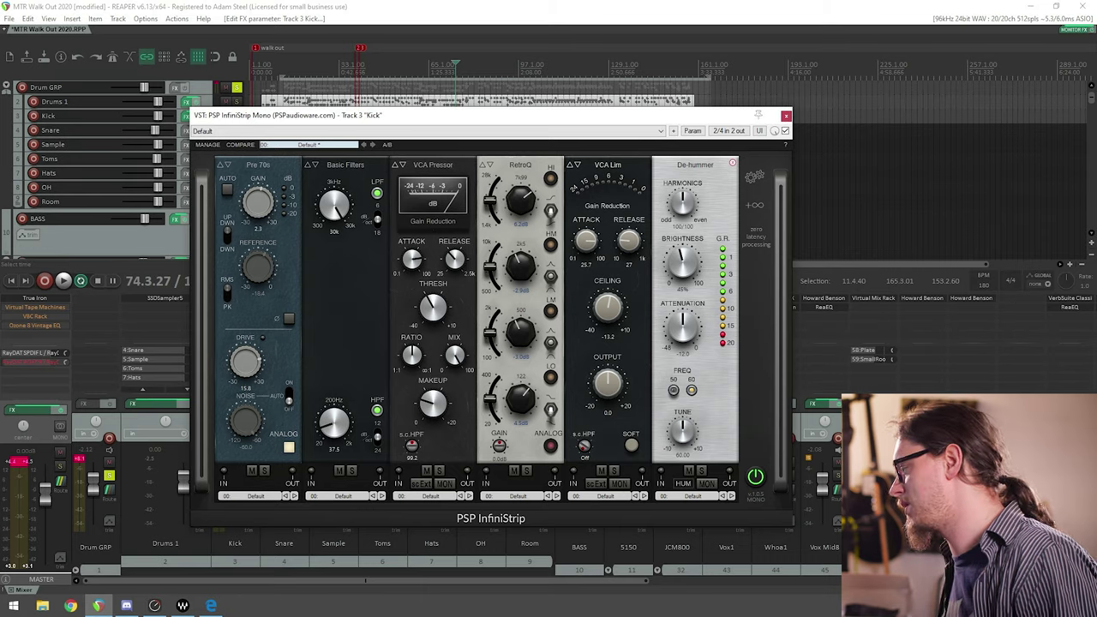
click(695, 164)
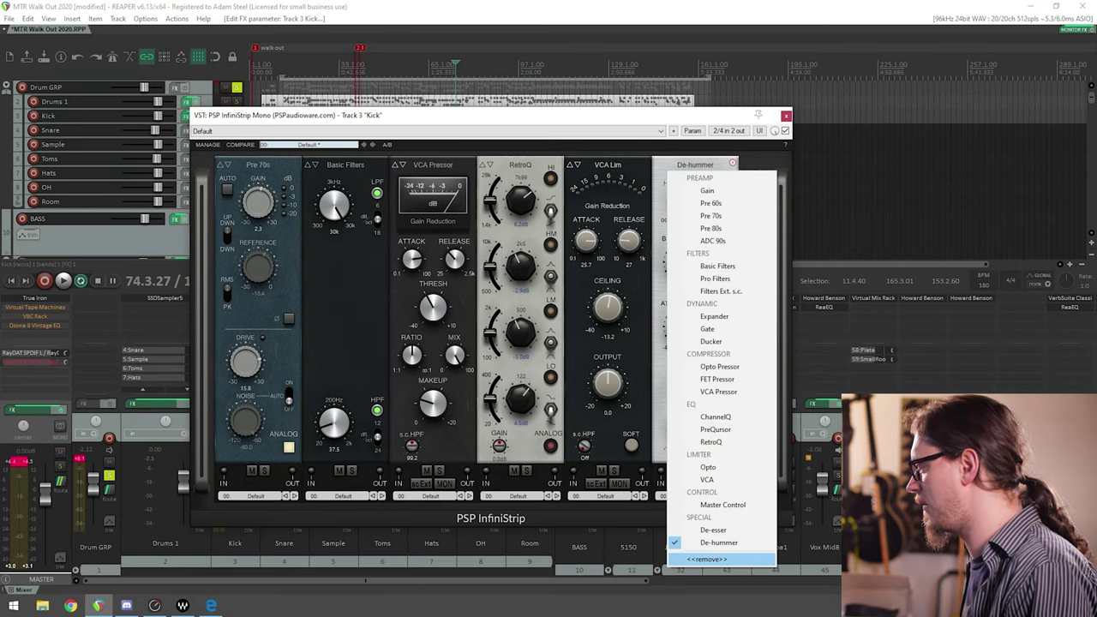
click(722, 558)
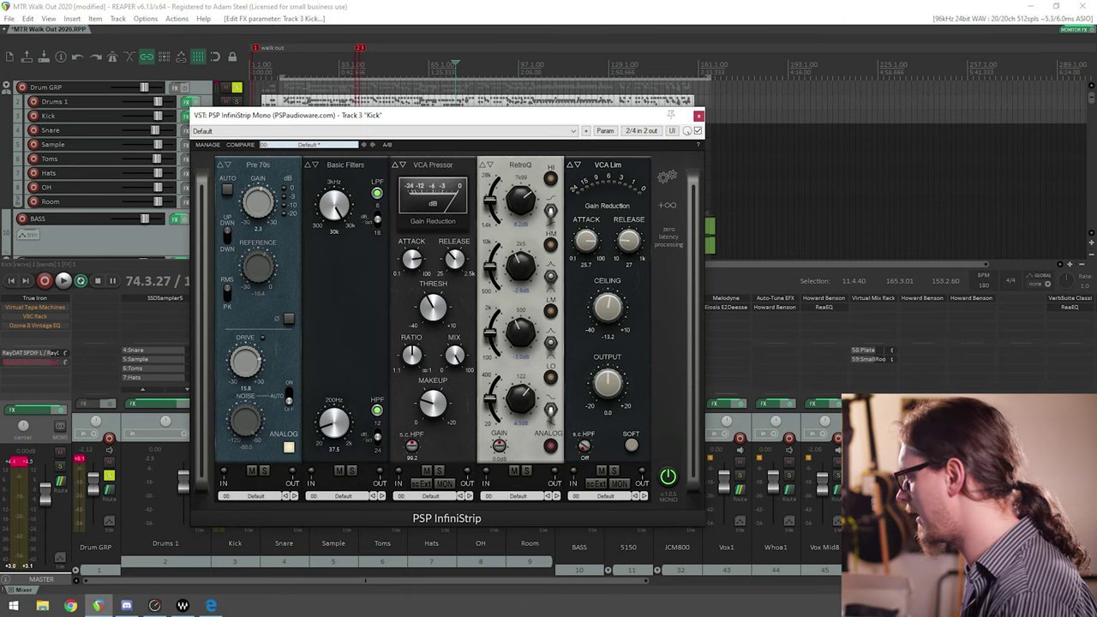
Step: Show the InfiniStrip in Full view mode, and switch it to Mini view mode
click(666, 177)
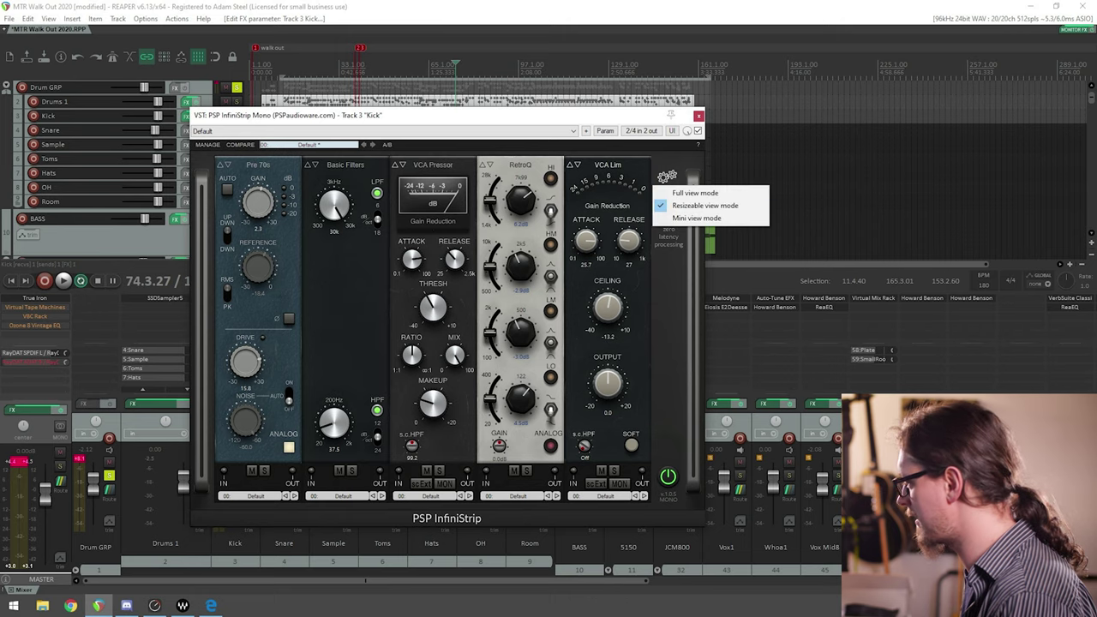
click(695, 193)
click(666, 177)
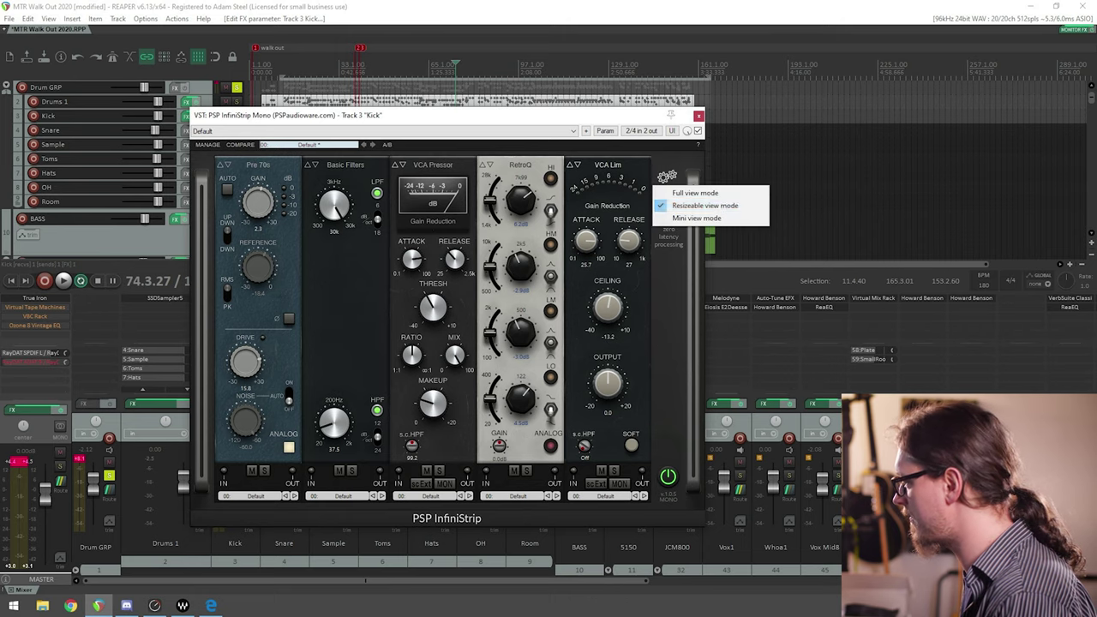
click(695, 193)
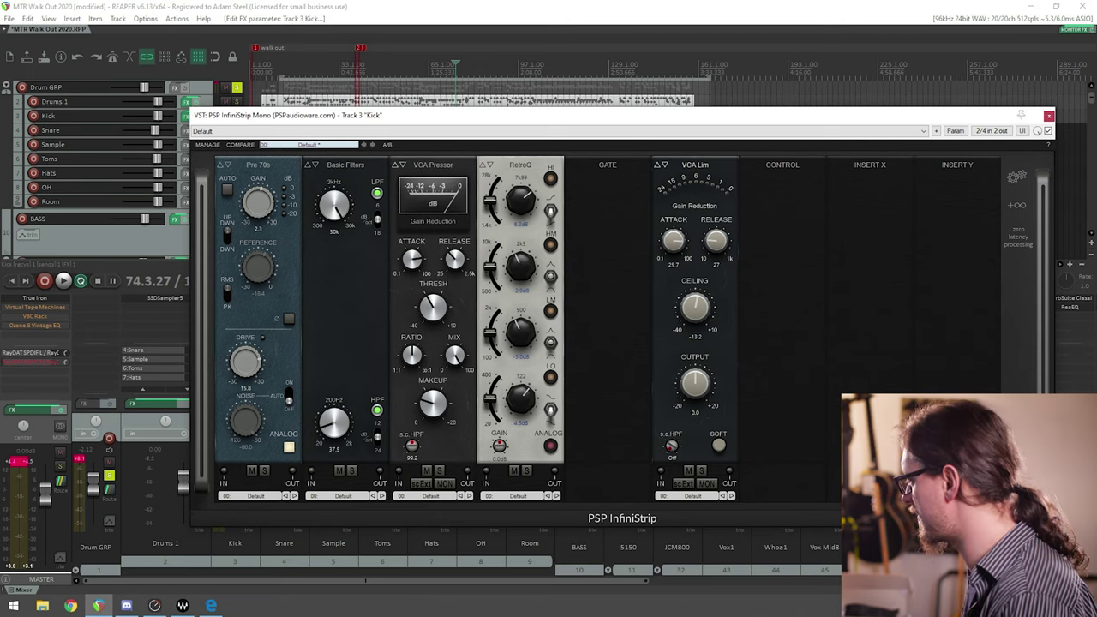
click(1016, 177)
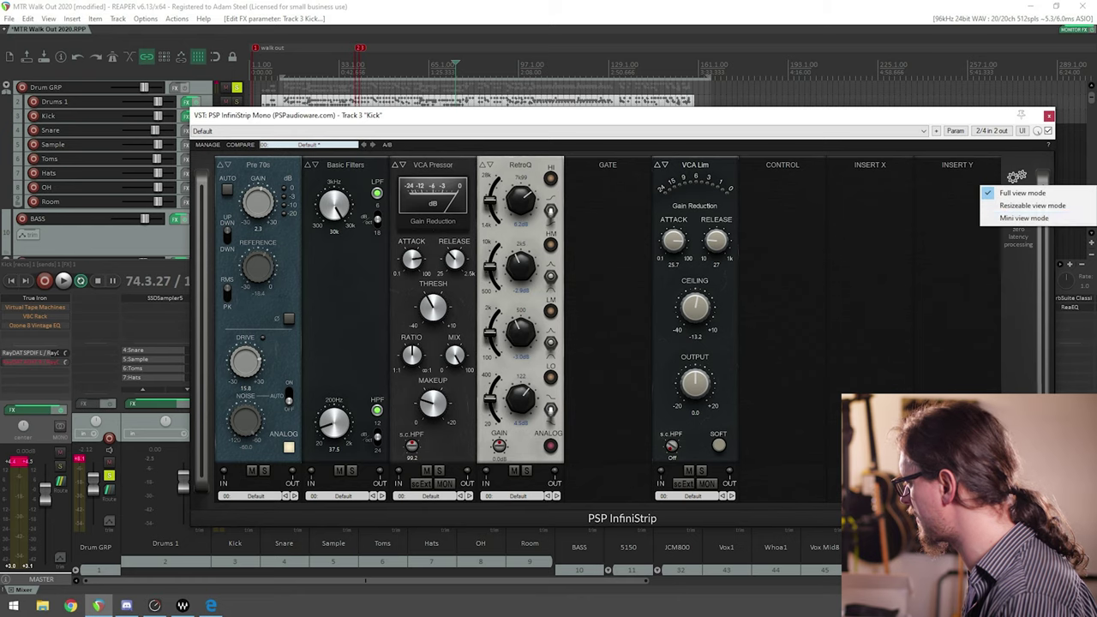
click(1024, 218)
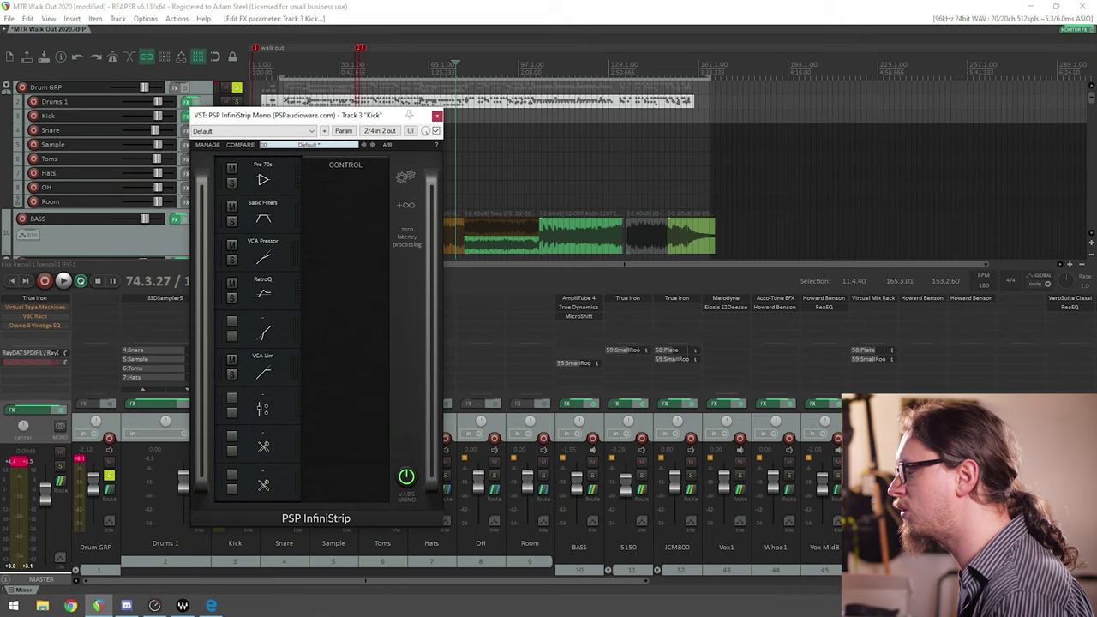
Step: Look through the RetroQ, VCA Pressor, Basic Filters, VCA Lim and Pre 70s modules one by one in Mini view
click(264, 290)
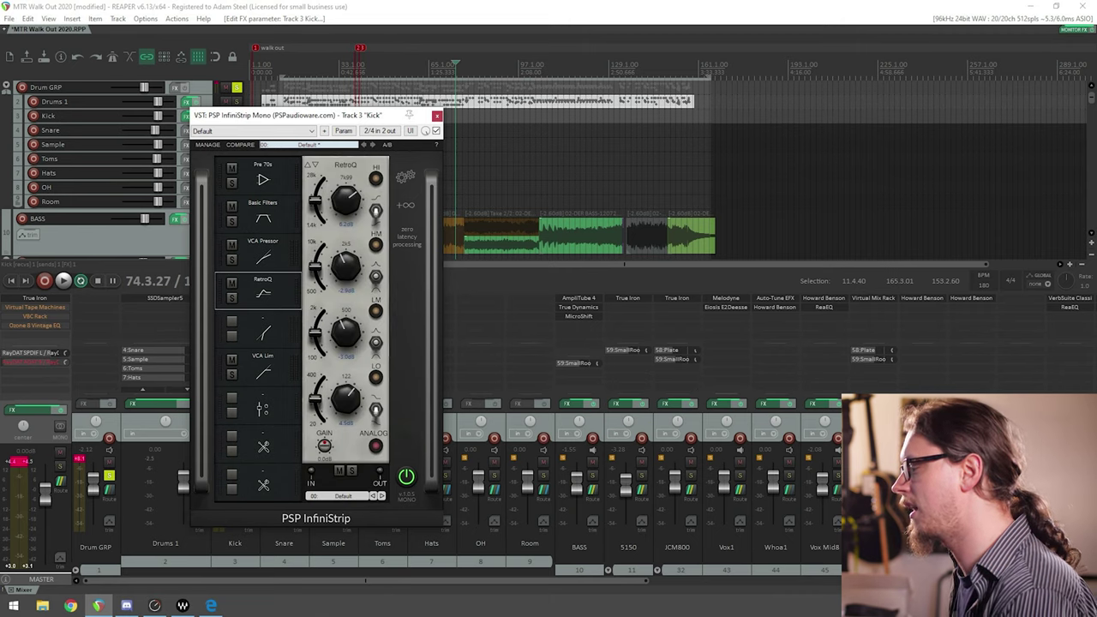
click(263, 252)
click(263, 214)
click(263, 366)
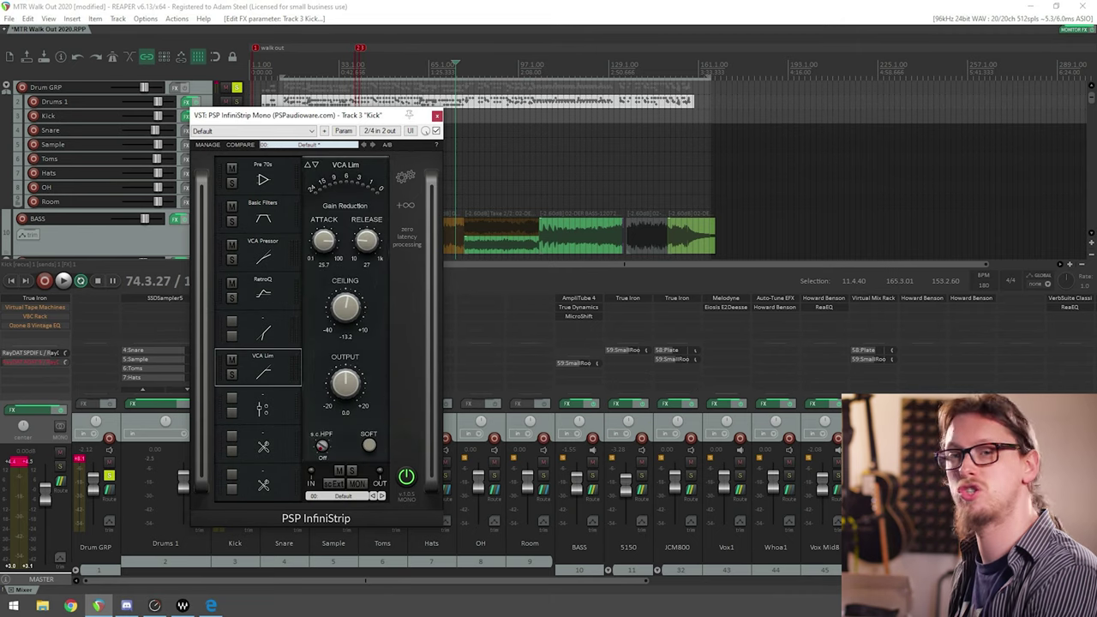
click(263, 175)
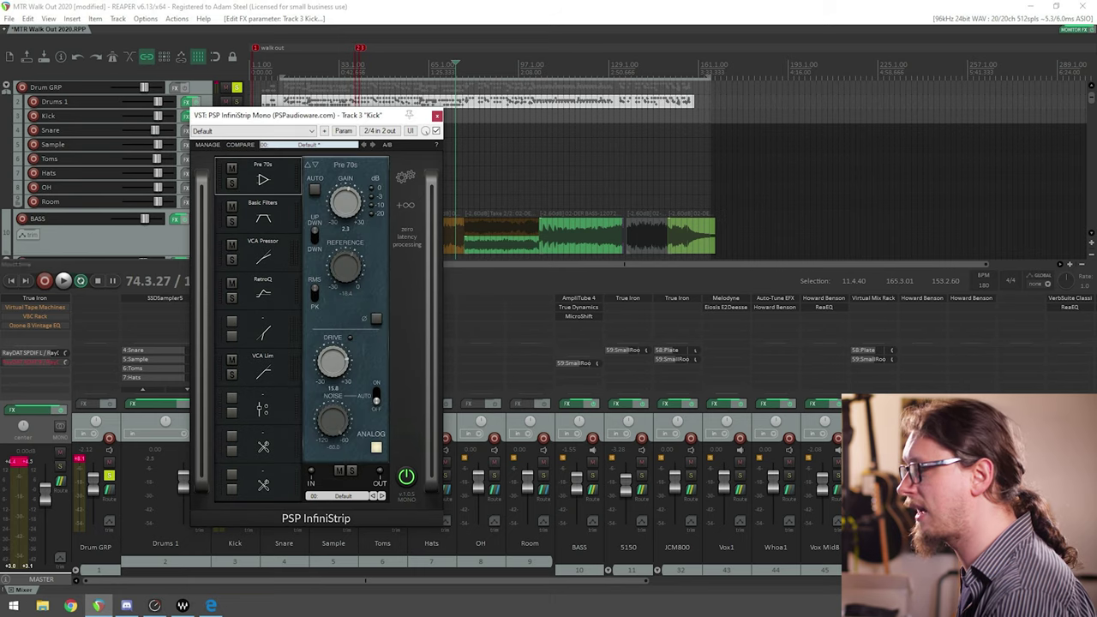
Step: Move the plug-in window aside and return the InfiniStrip to Resizeable view mode
drag(268, 117, 91, 114)
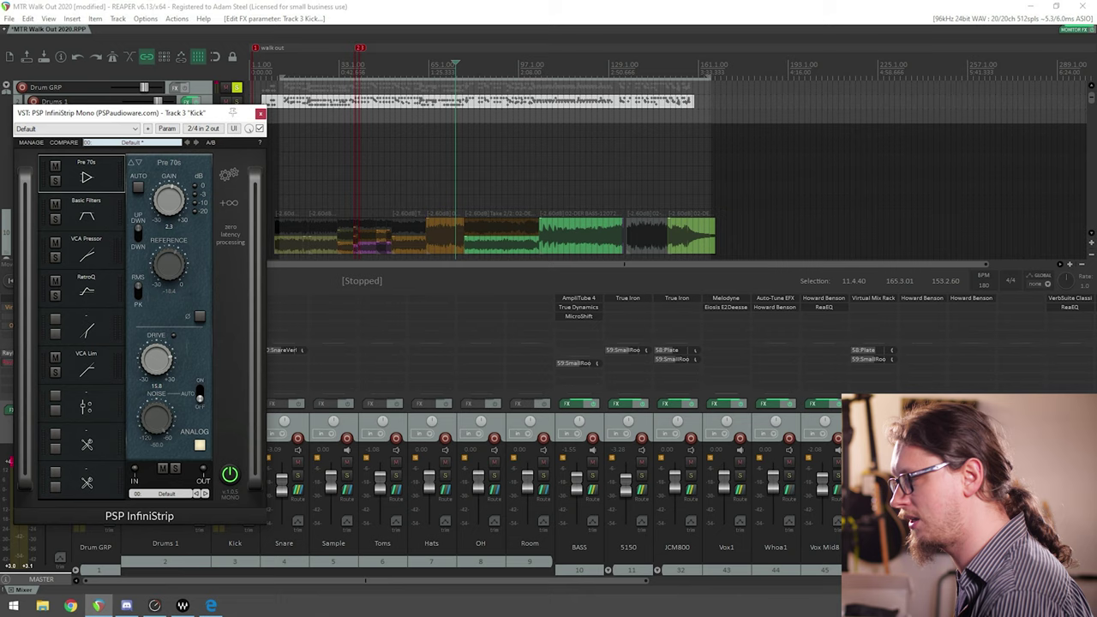
click(228, 174)
click(258, 203)
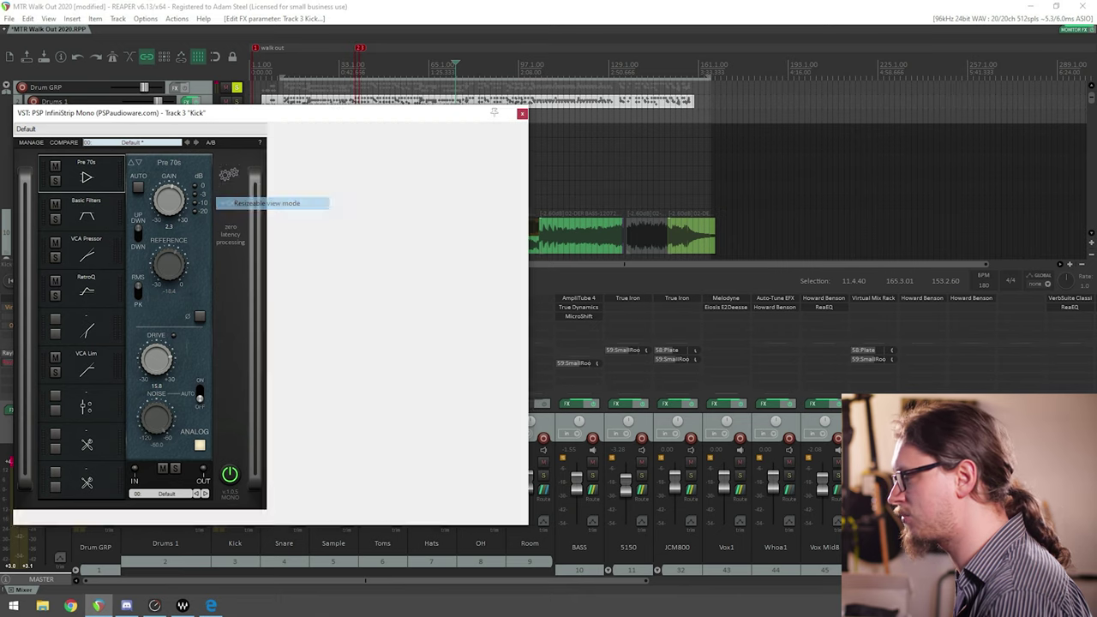
mouse_move(257, 162)
mouse_down()
mouse_move(343, 162)
mouse_move(101, 166)
mouse_move(360, 162)
mouse_move(257, 162)
mouse_up()
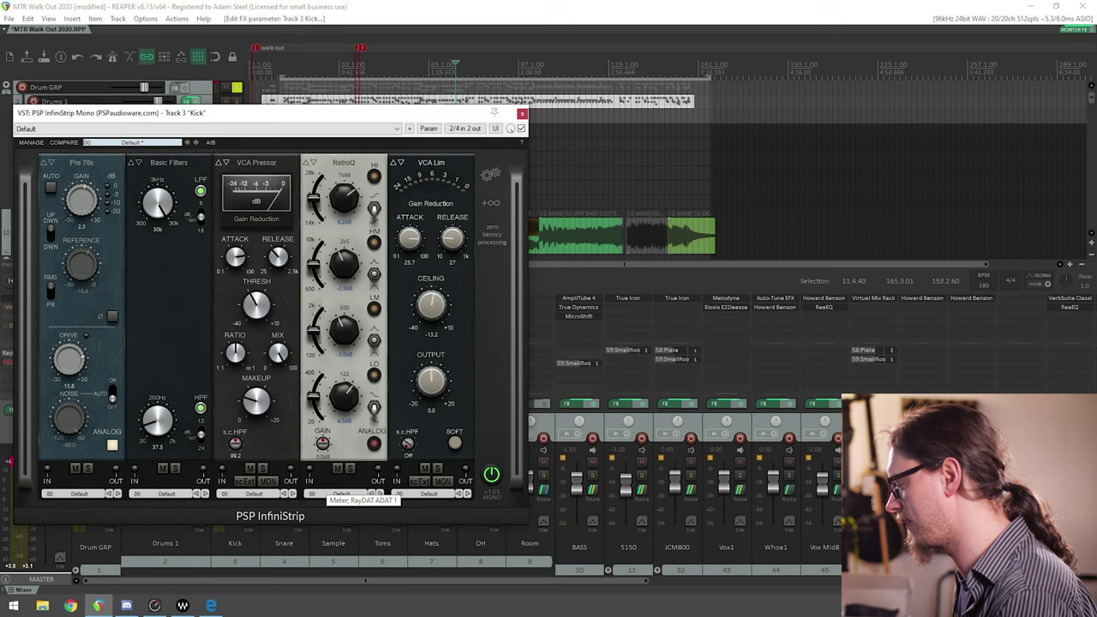
Step: Try the VCA Pressor's external sidechain while examining the plug-in's pin routing, and turn the sidechain off again
click(245, 482)
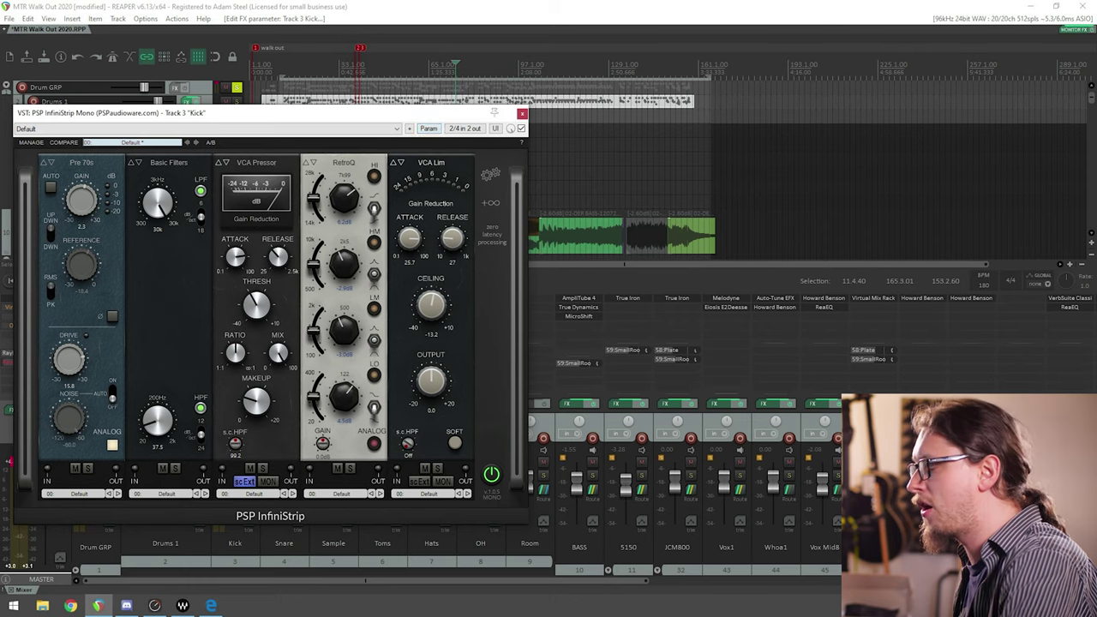
drag(426, 112, 511, 140)
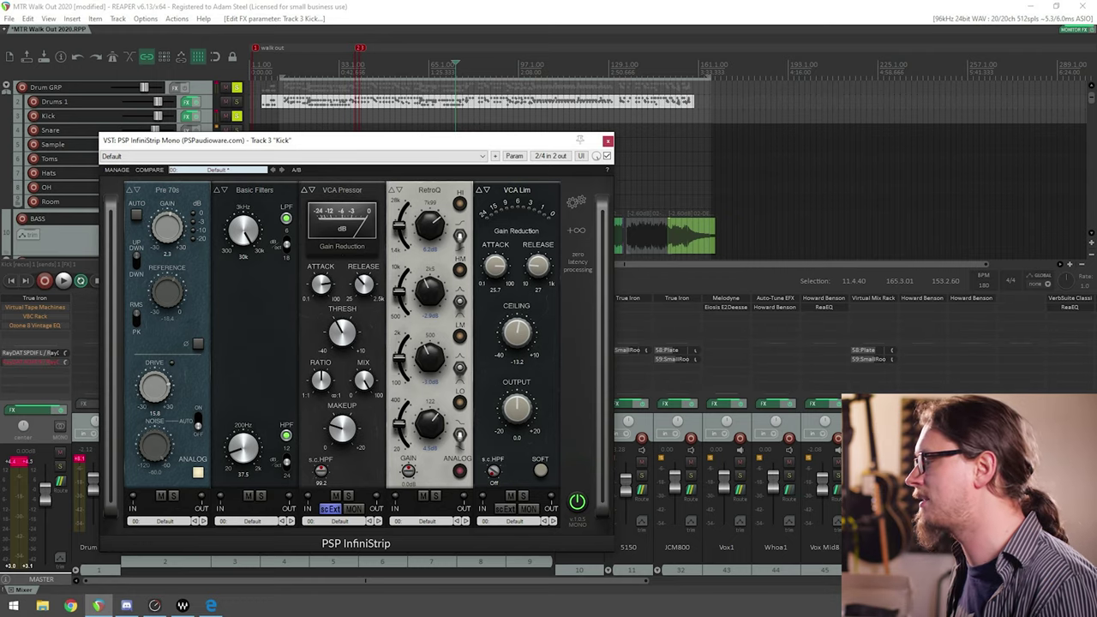
click(550, 155)
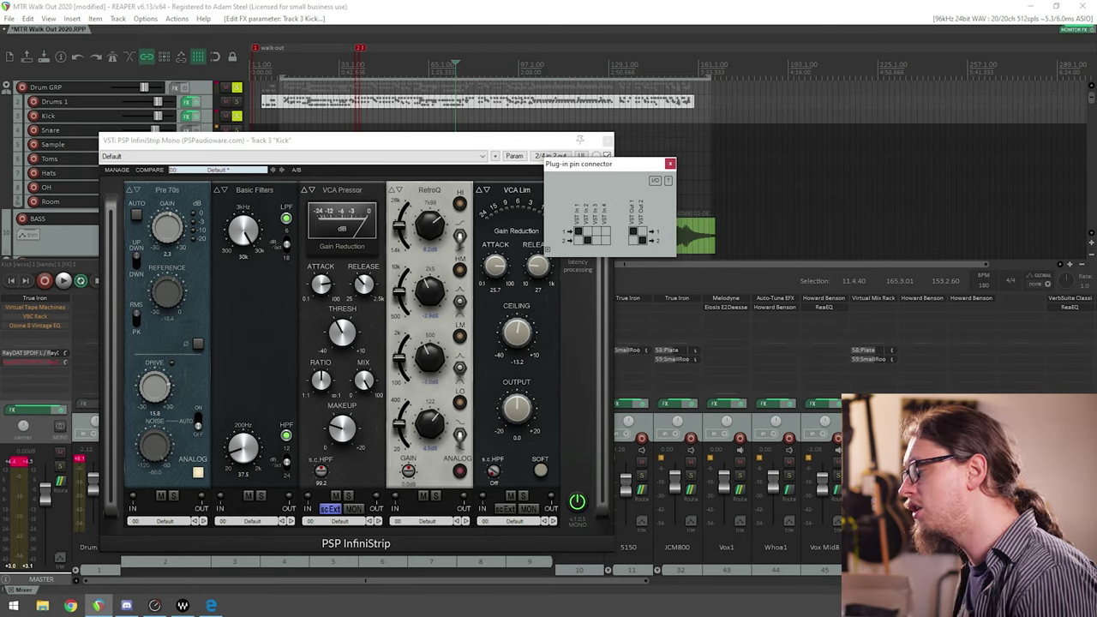
drag(633, 171, 688, 197)
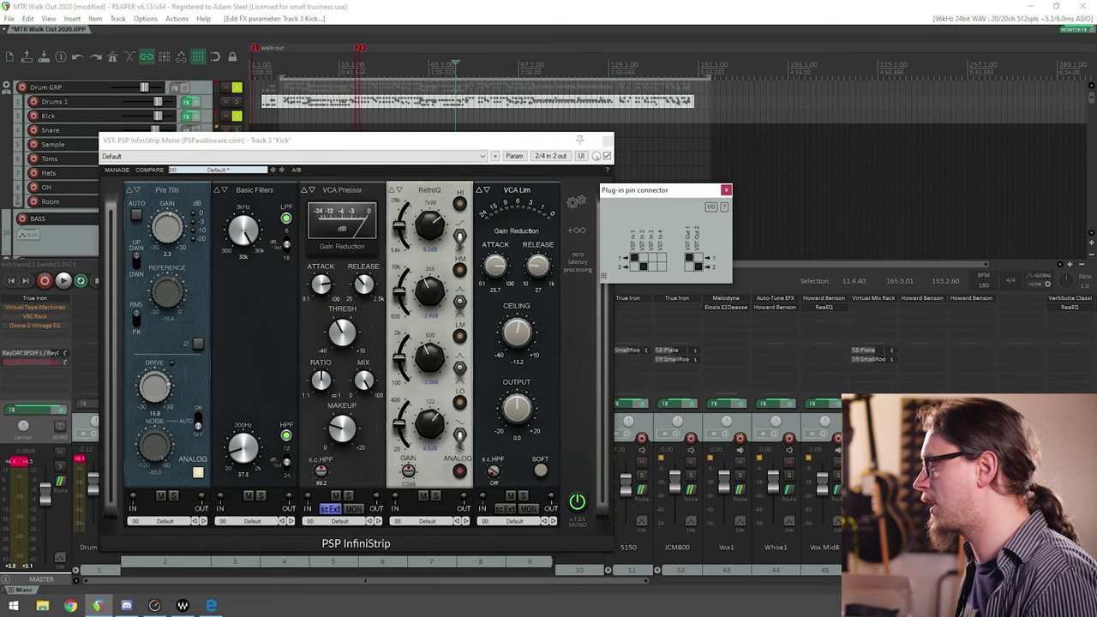
click(330, 509)
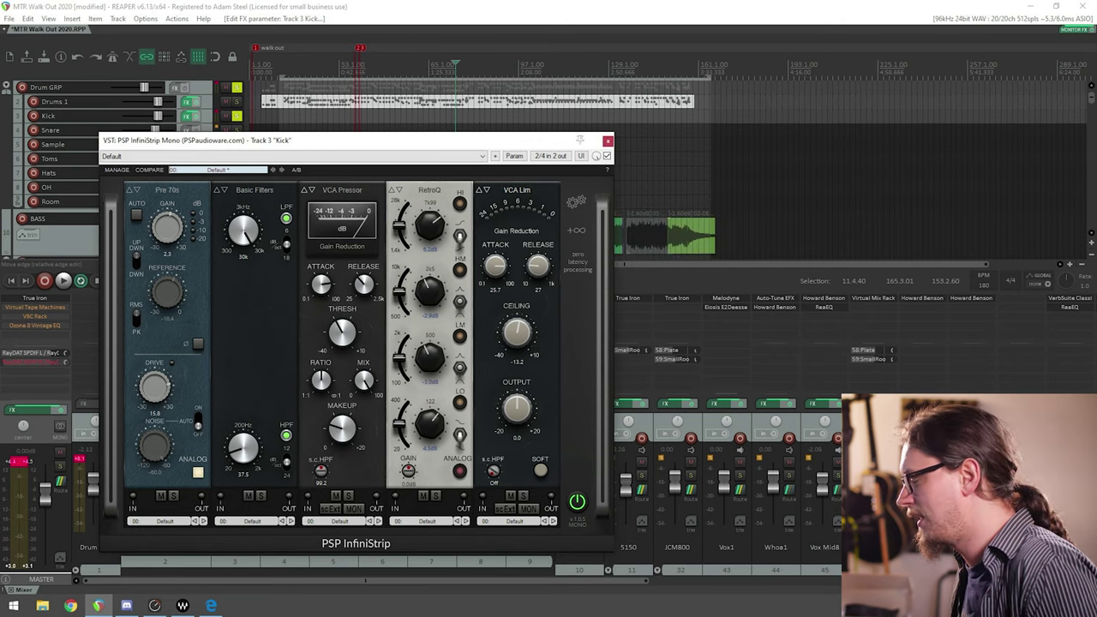
Step: Try monitoring mode on the VCA Pressor and VCA Lim modules, leaving it off on both
click(353, 508)
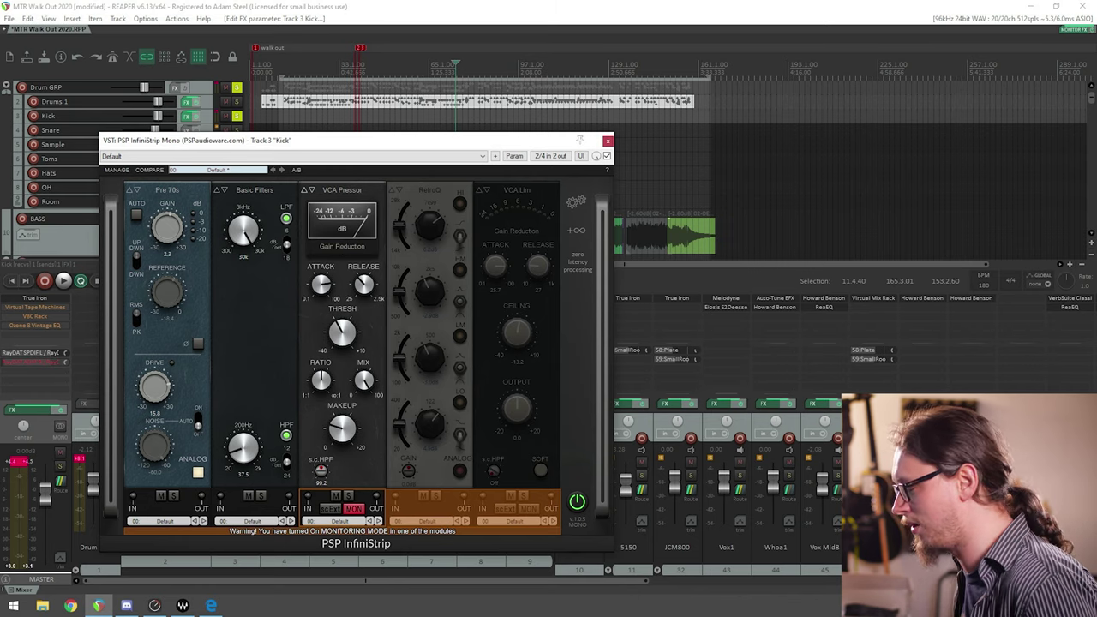
click(354, 508)
click(348, 496)
click(348, 496)
click(348, 496)
click(348, 495)
click(353, 508)
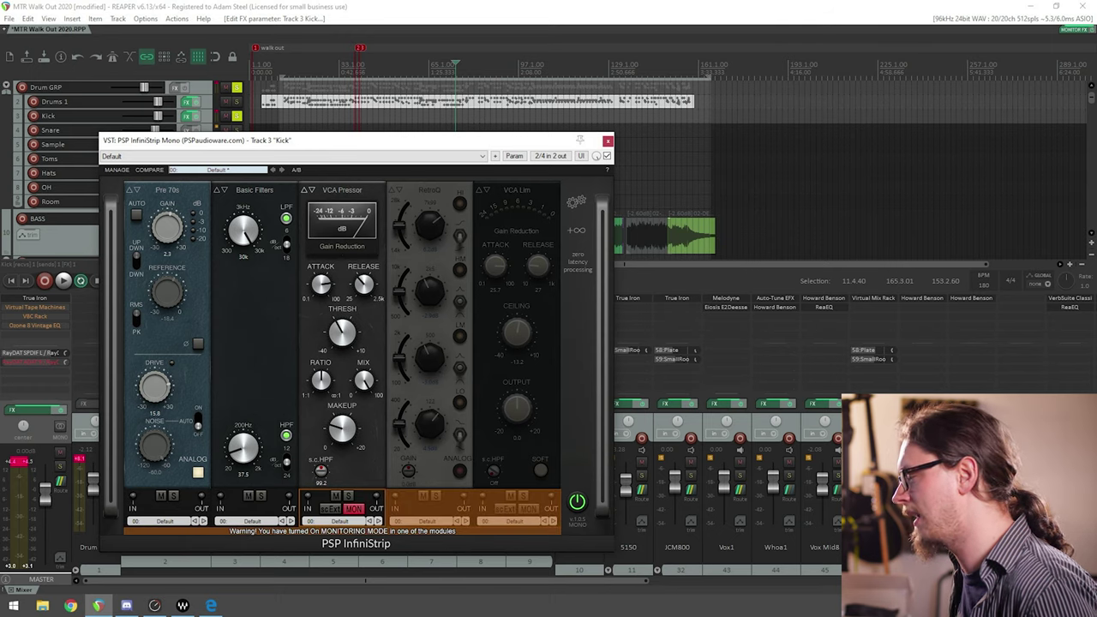
click(353, 508)
click(529, 509)
click(529, 509)
click(354, 508)
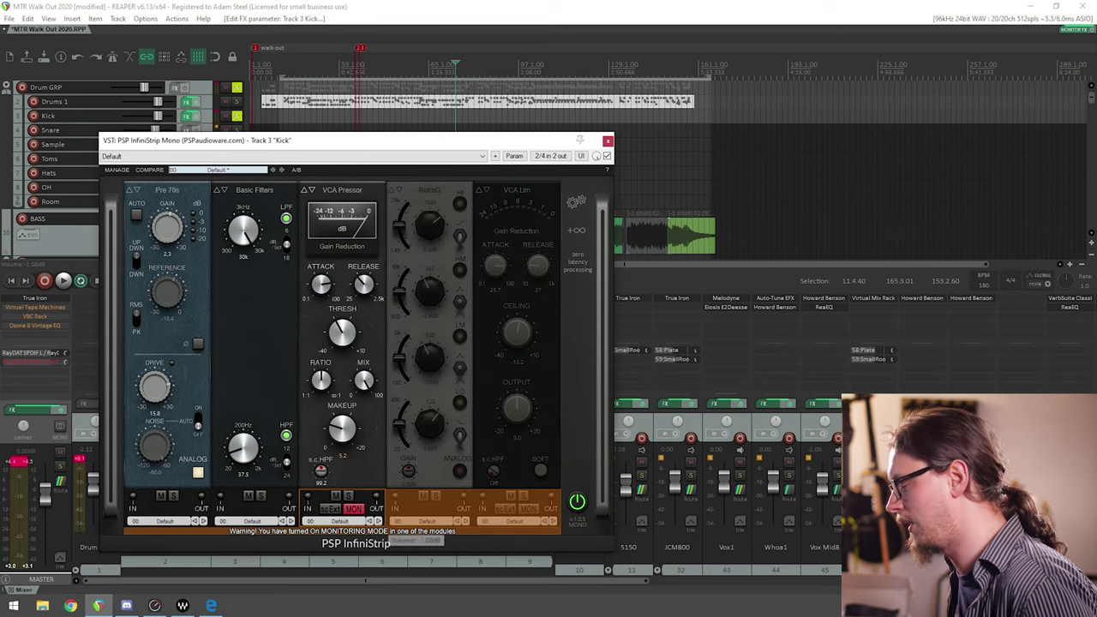
click(353, 508)
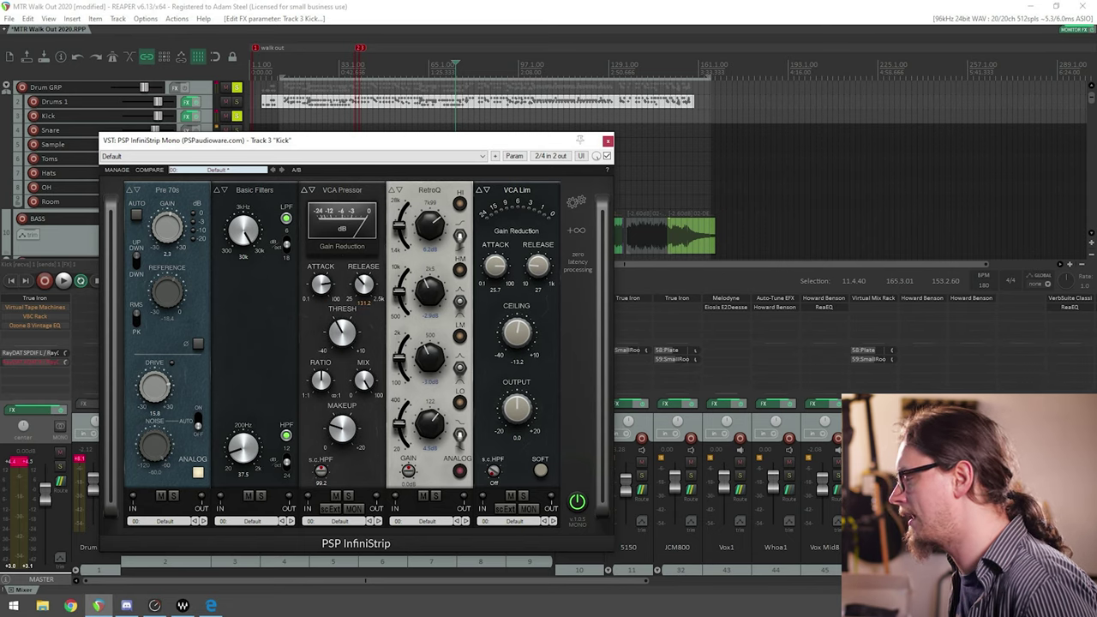
Step: Switch the Kick strip's EQ module to PreQursor and listen briefly to the kick
click(428, 189)
click(433, 228)
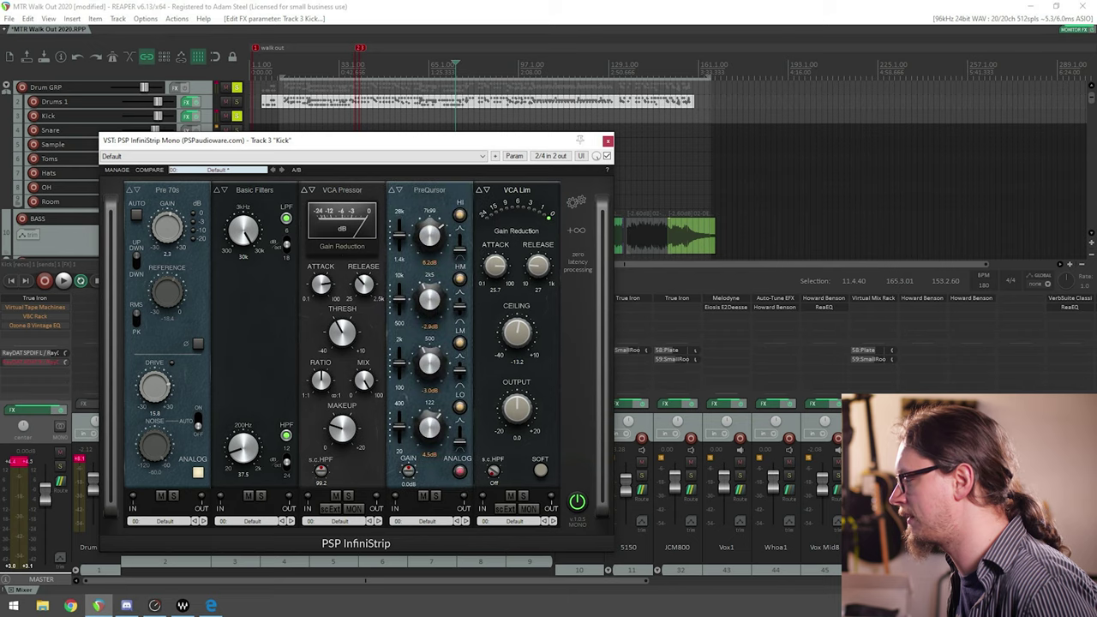
mouse_move(443, 140)
mouse_down()
mouse_move(472, 138)
mouse_move(446, 133)
mouse_up()
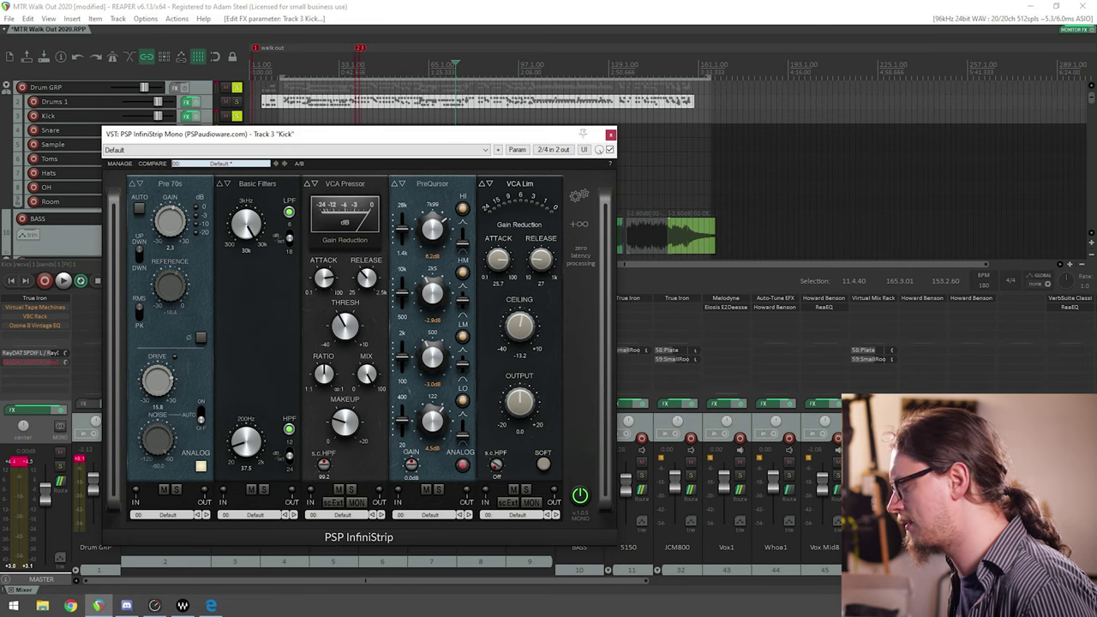
key(space)
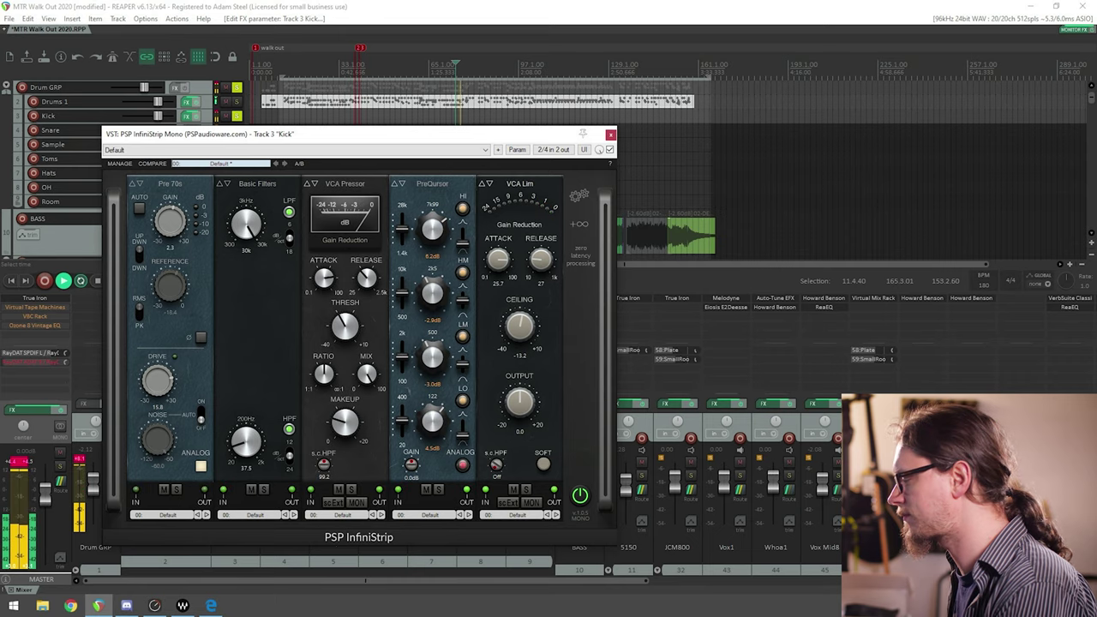
key(Escape)
key(space)
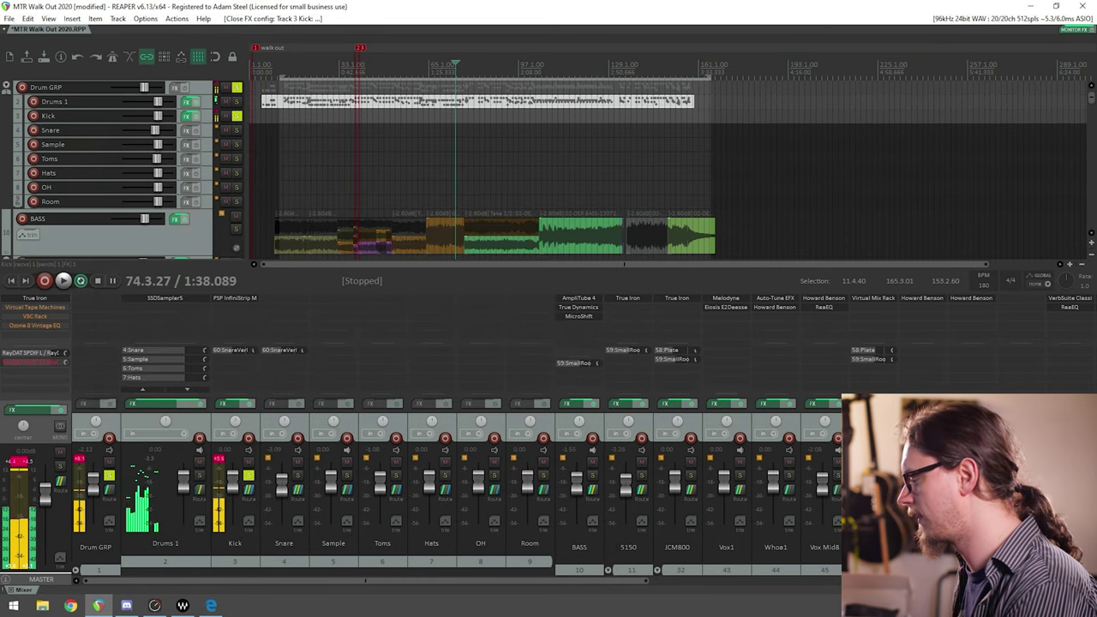
Step: Solo the OH track during playback and insert PSP InfiniStrip Stereo on it
click(237, 187)
key(space)
click(480, 300)
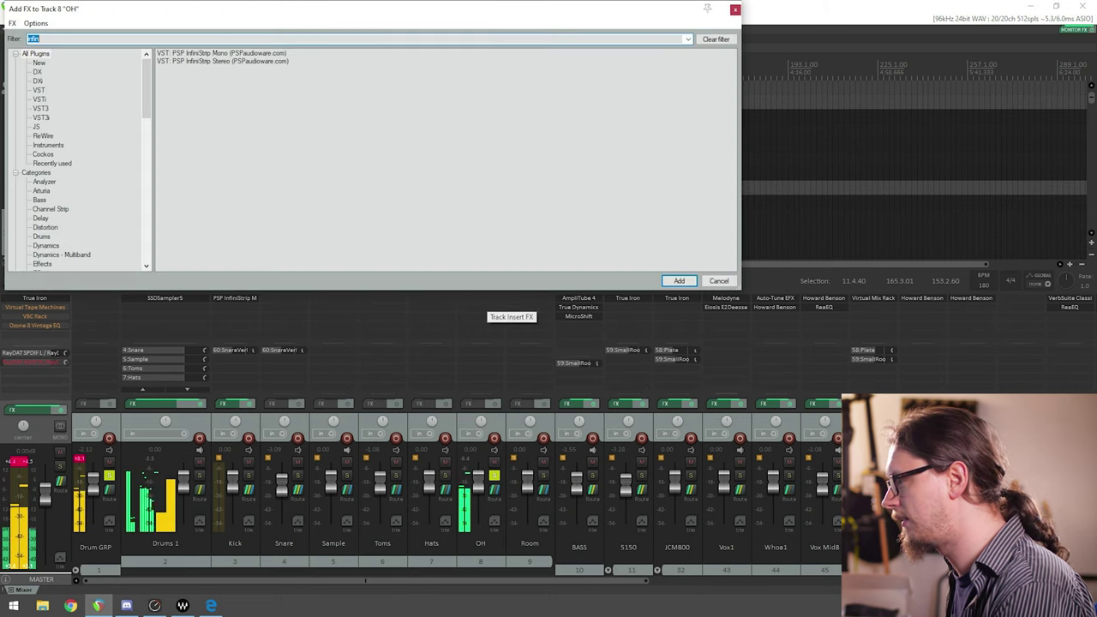
click(222, 61)
double_click(222, 61)
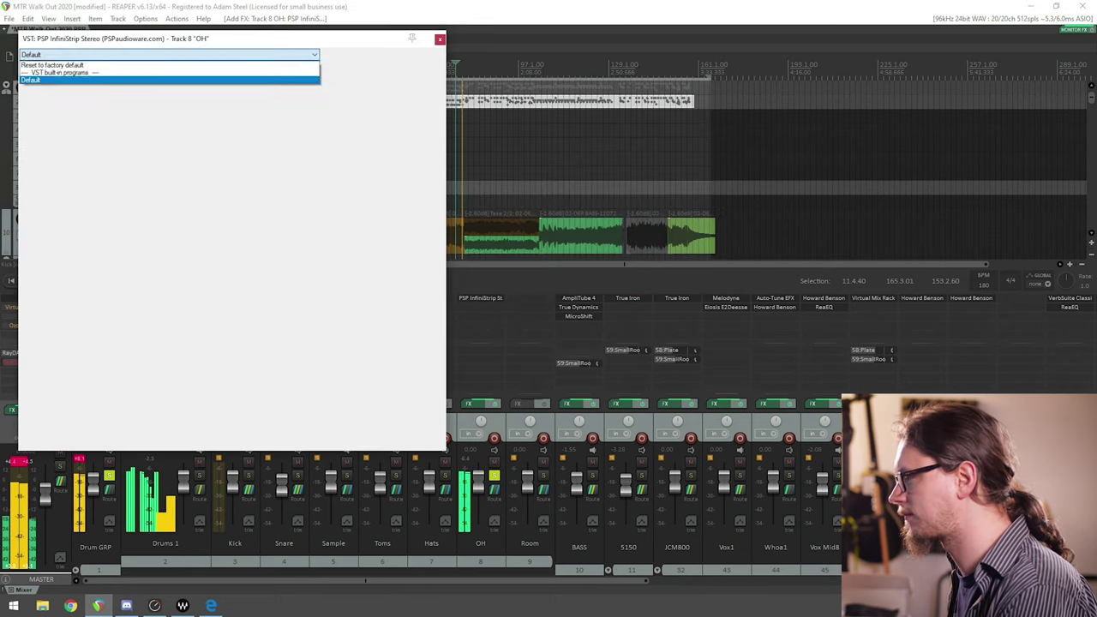
click(222, 55)
drag(254, 39, 351, 97)
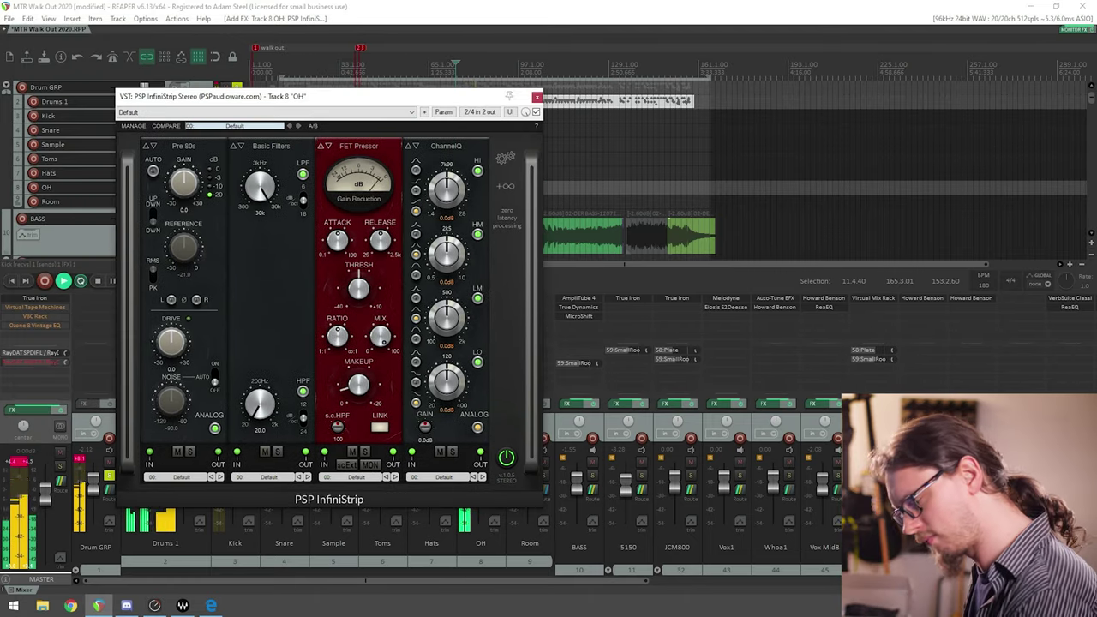
Step: Change the OH strip's compressor to Opto Pressor and its preamp to Pre 70s
click(359, 145)
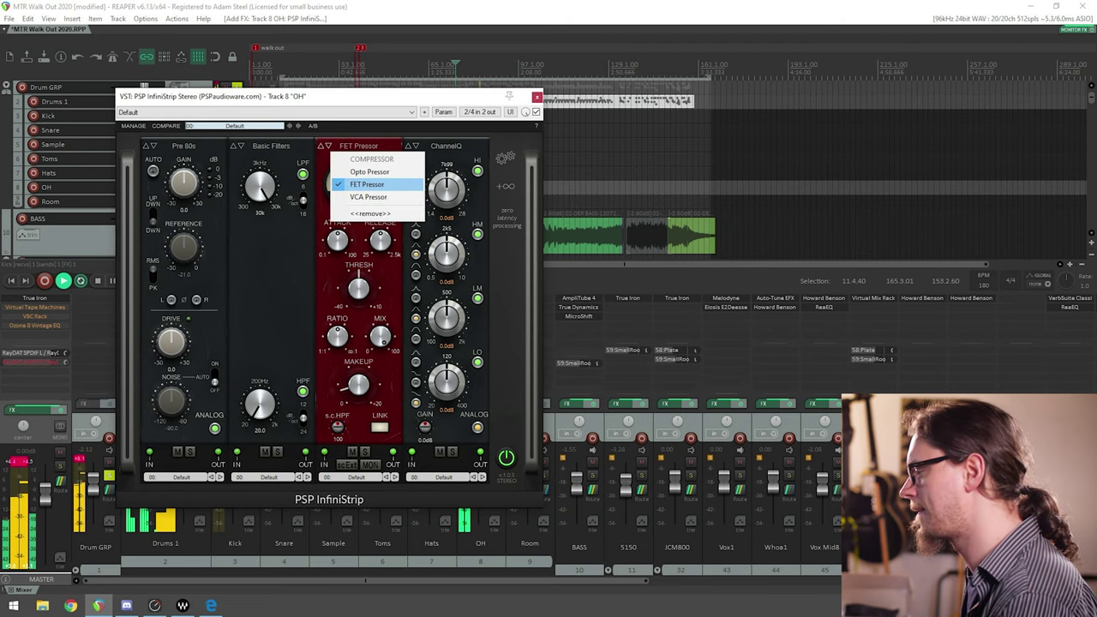
click(353, 178)
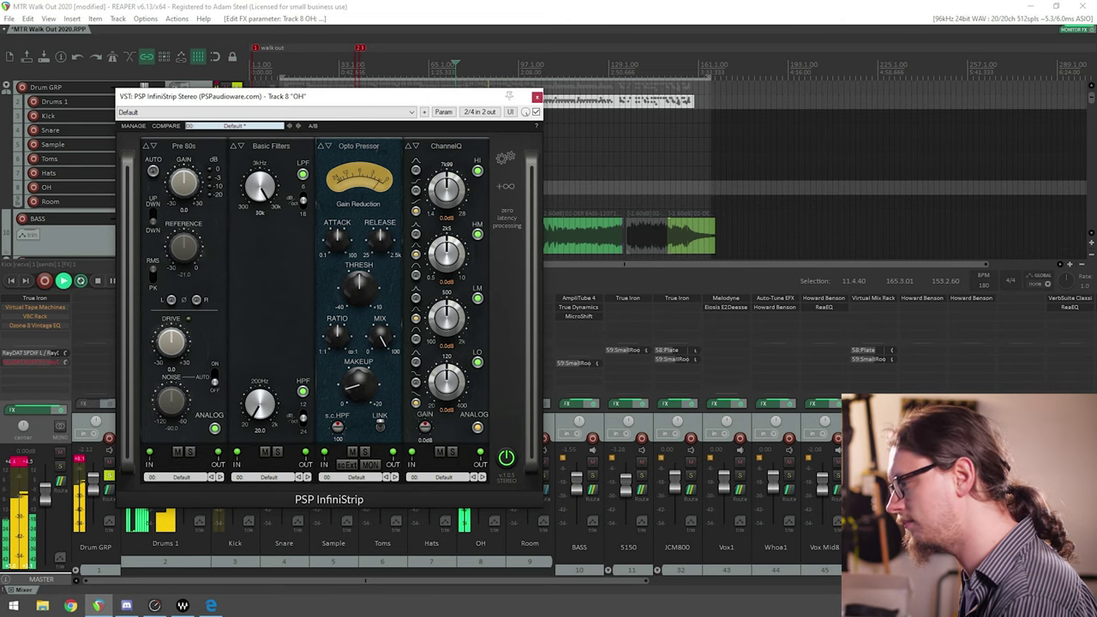
click(184, 146)
click(188, 196)
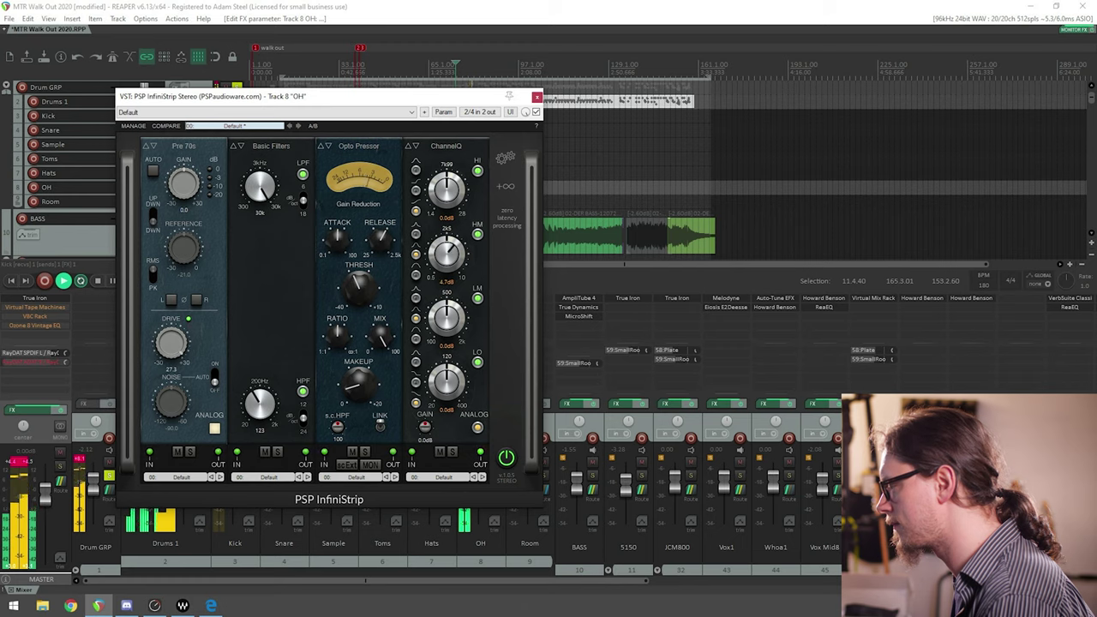
Step: Set the ChannelQ's high-mid band to 2.9 dB at 1k83 and its high band to -1.4 dB at 2k87
drag(446, 254, 447, 264)
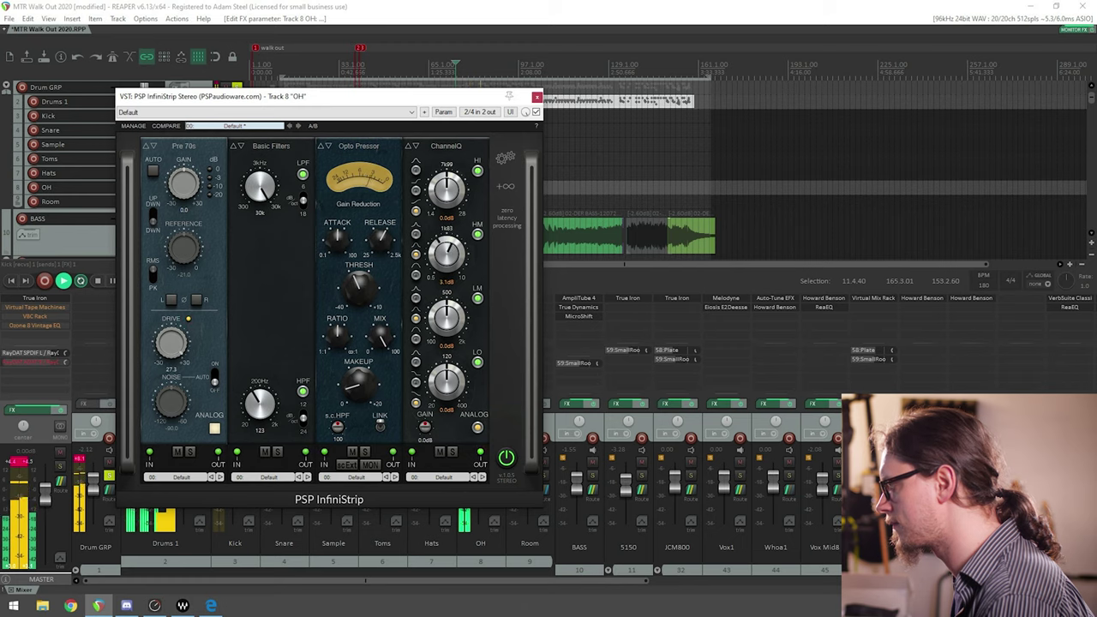
drag(447, 189, 447, 173)
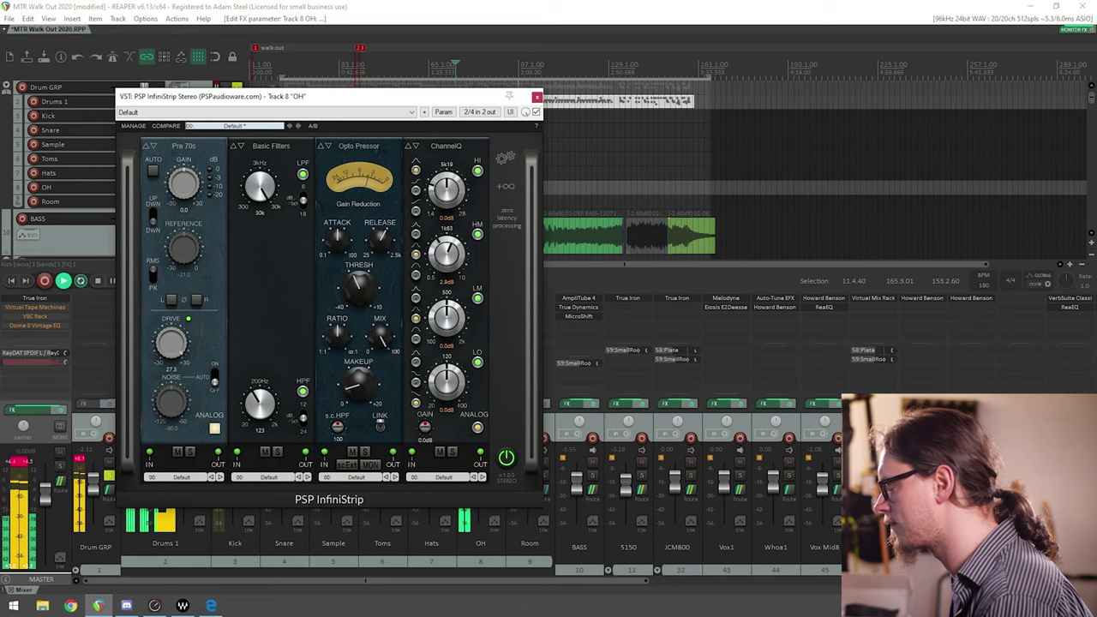
mouse_move(447, 191)
mouse_down()
mouse_move(447, 172)
mouse_move(446, 205)
mouse_up()
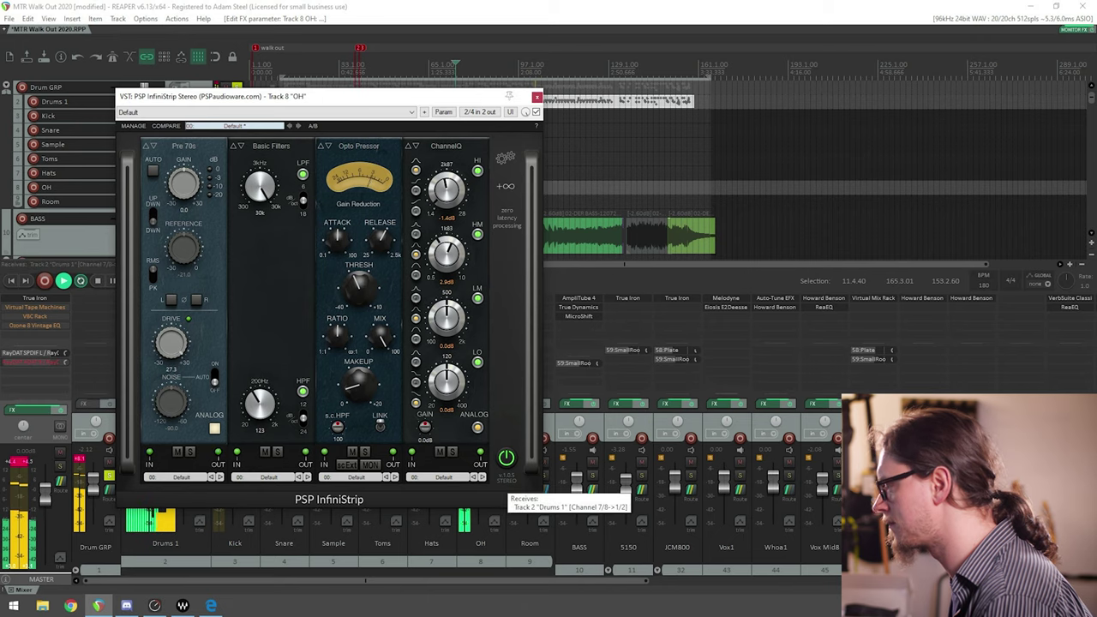
Step: Add an ADC 90s preamp module at the end of the OH strip
click(494, 194)
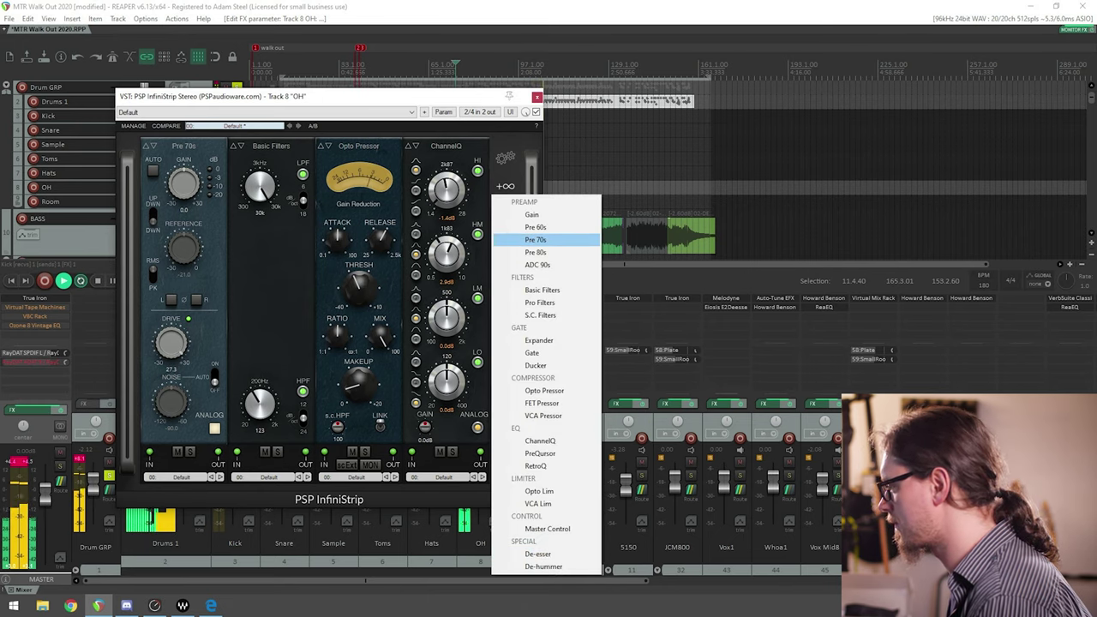
click(538, 265)
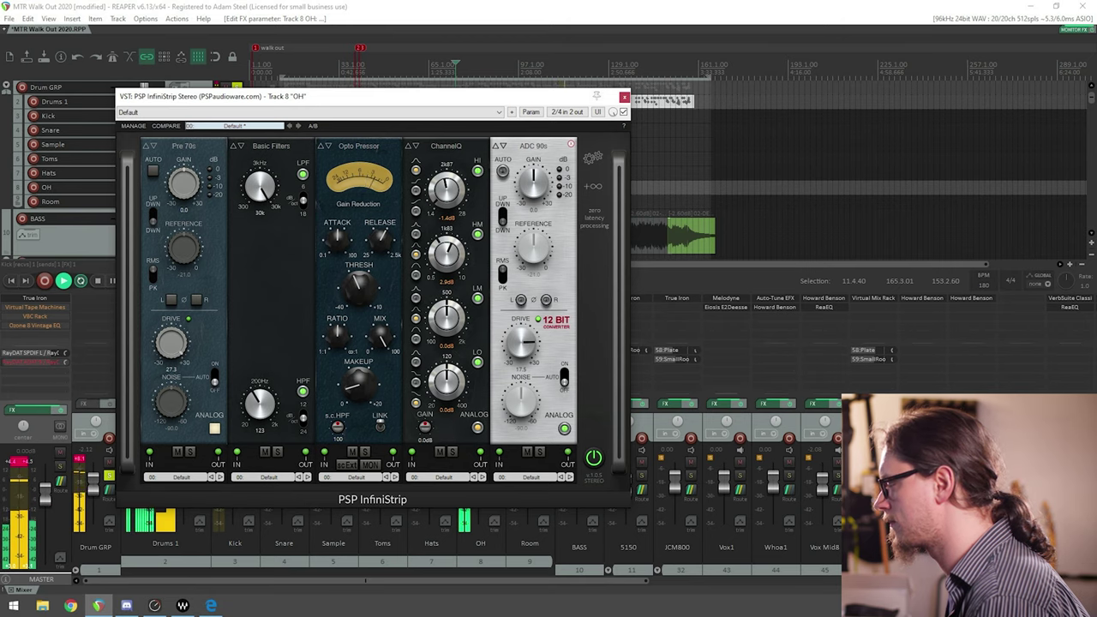
Step: Compare the OH track with and without the InfiniStrip processing by bypassing and re-enabling the plugin during playback
key(space)
key(space)
drag(372, 96, 374, 126)
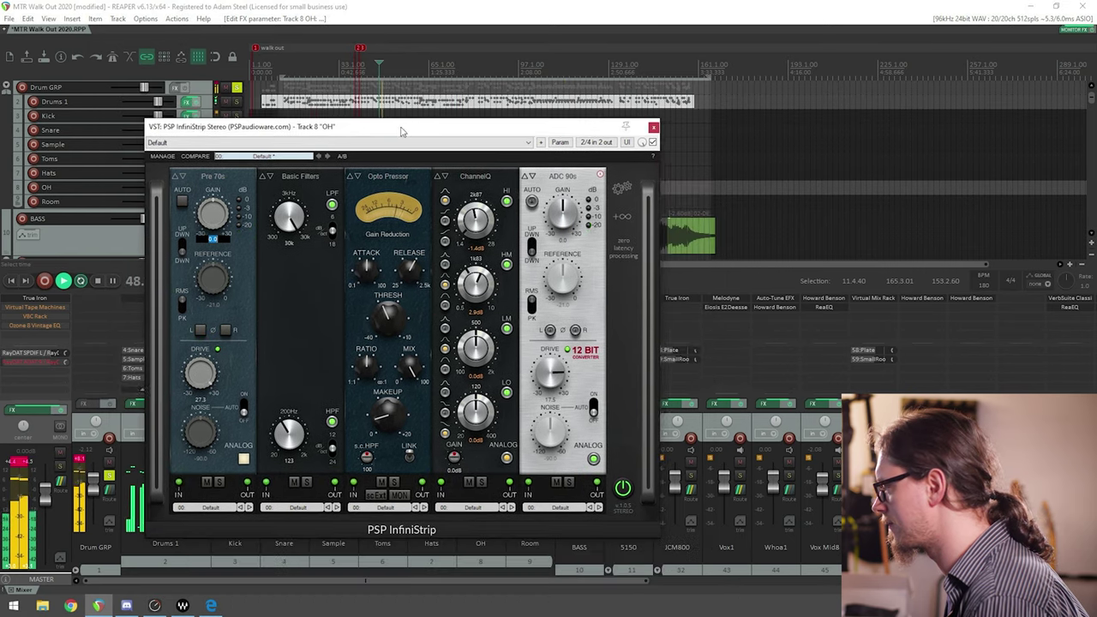
click(653, 143)
click(653, 142)
key(space)
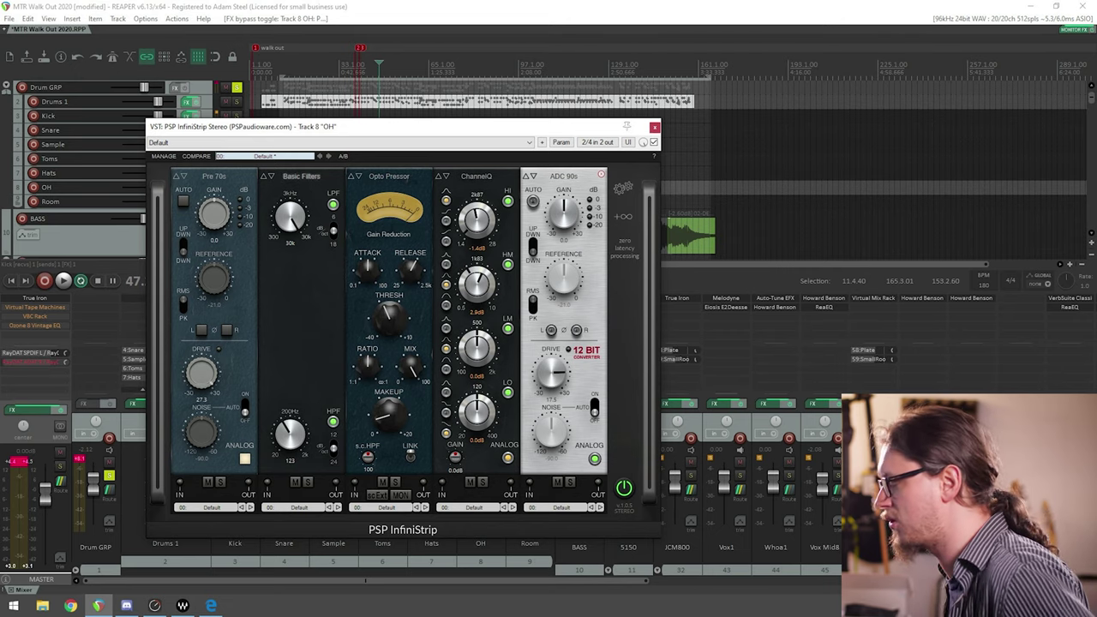
Step: Change the OH strip's filter module to Pro Filters and cut its middle band by 3.3 dB at 502 Hz during playback
click(301, 175)
click(300, 228)
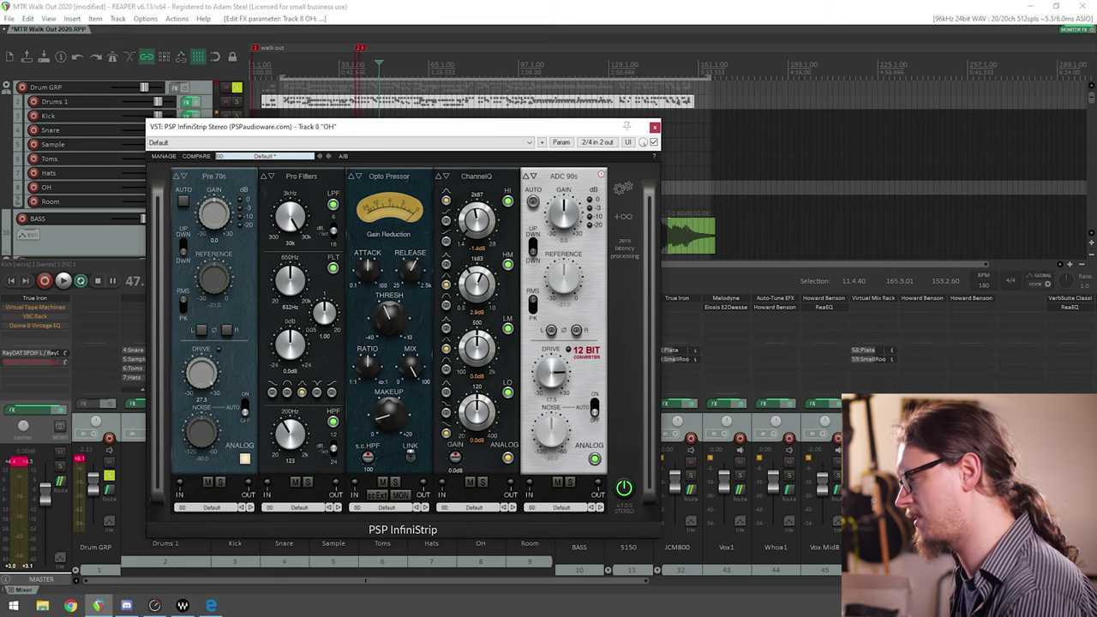
key(space)
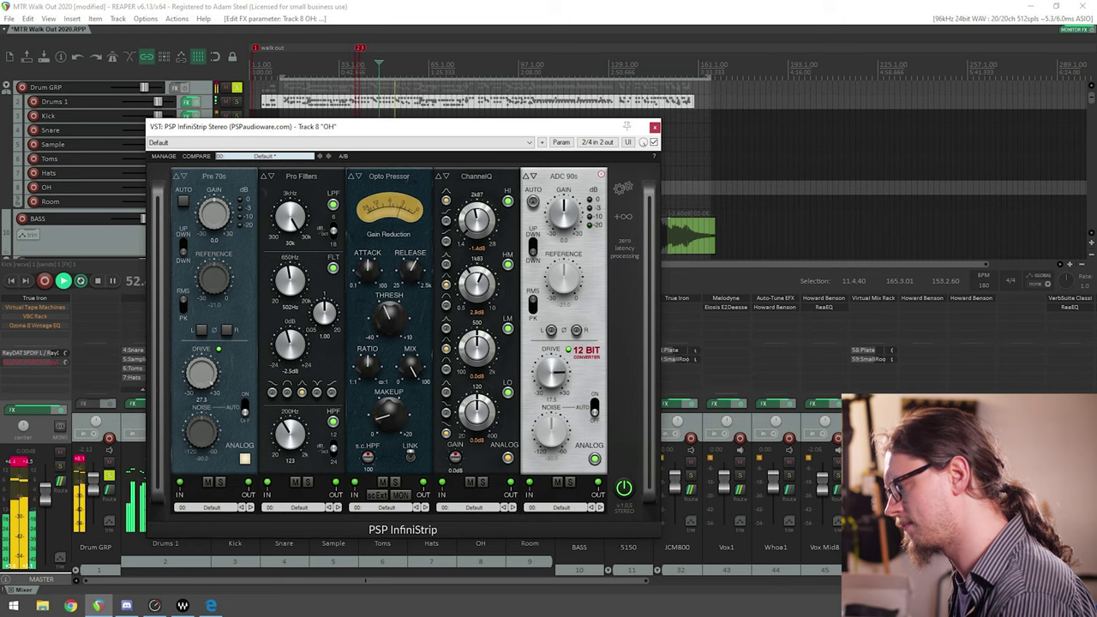
key(space)
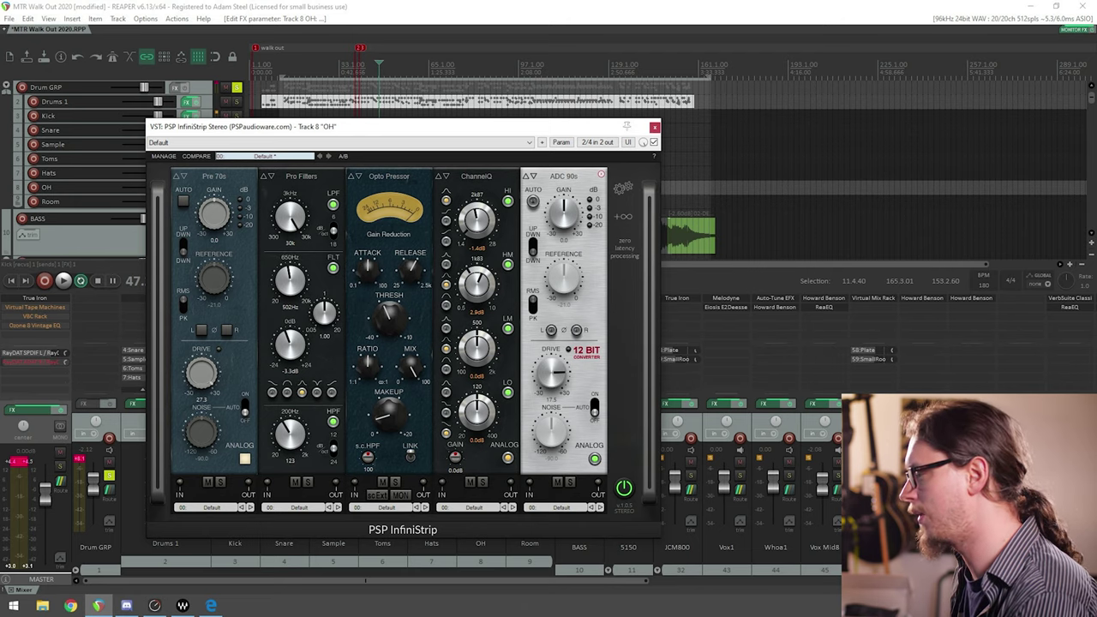
Step: Change the OH strip's filter module to S.C. Filters and close the plugin window
click(301, 175)
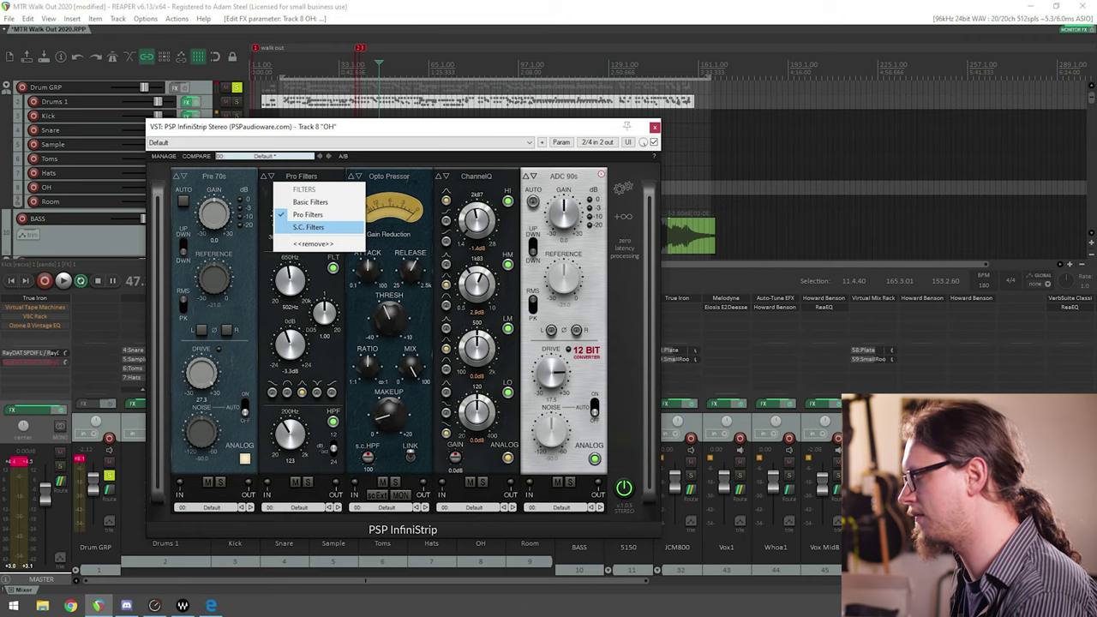
click(308, 227)
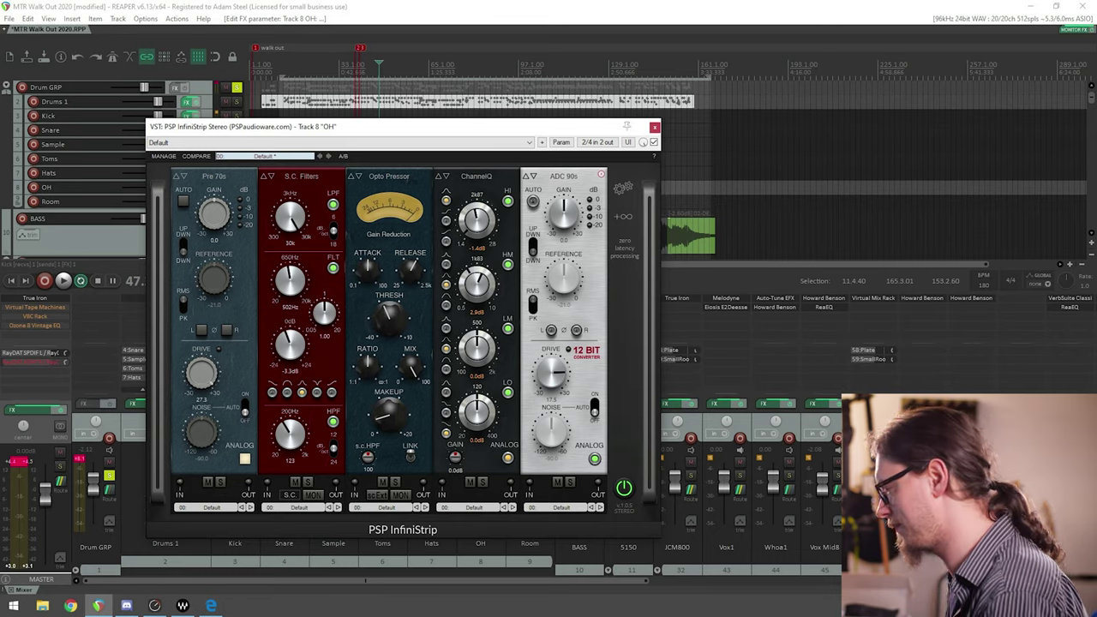
mouse_move(387, 132)
mouse_down()
mouse_move(463, 97)
mouse_move(379, 133)
mouse_up()
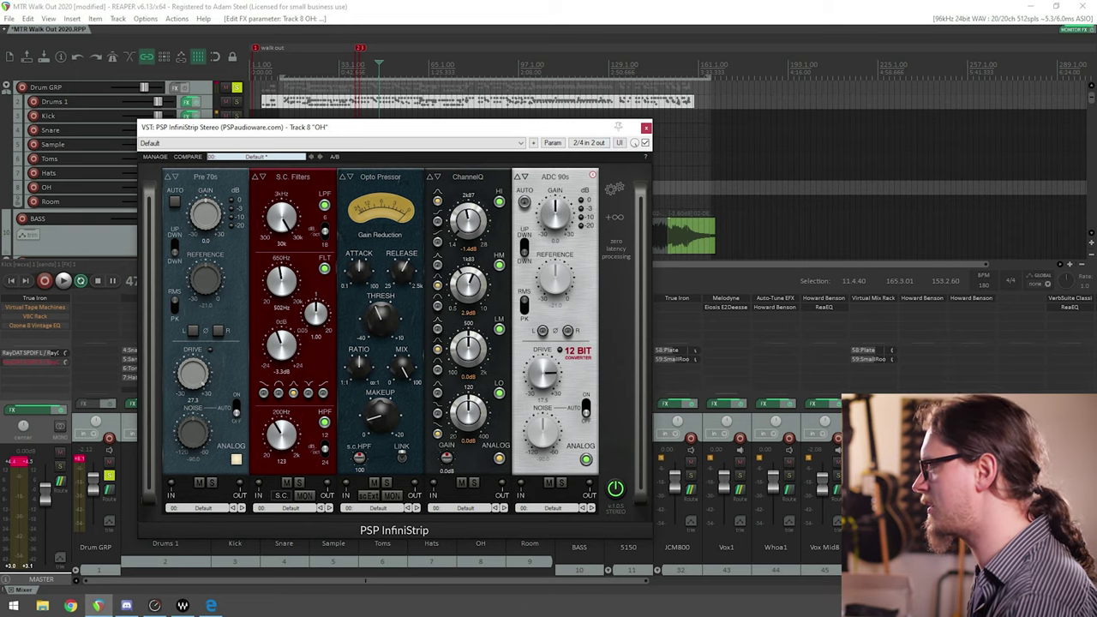
click(646, 127)
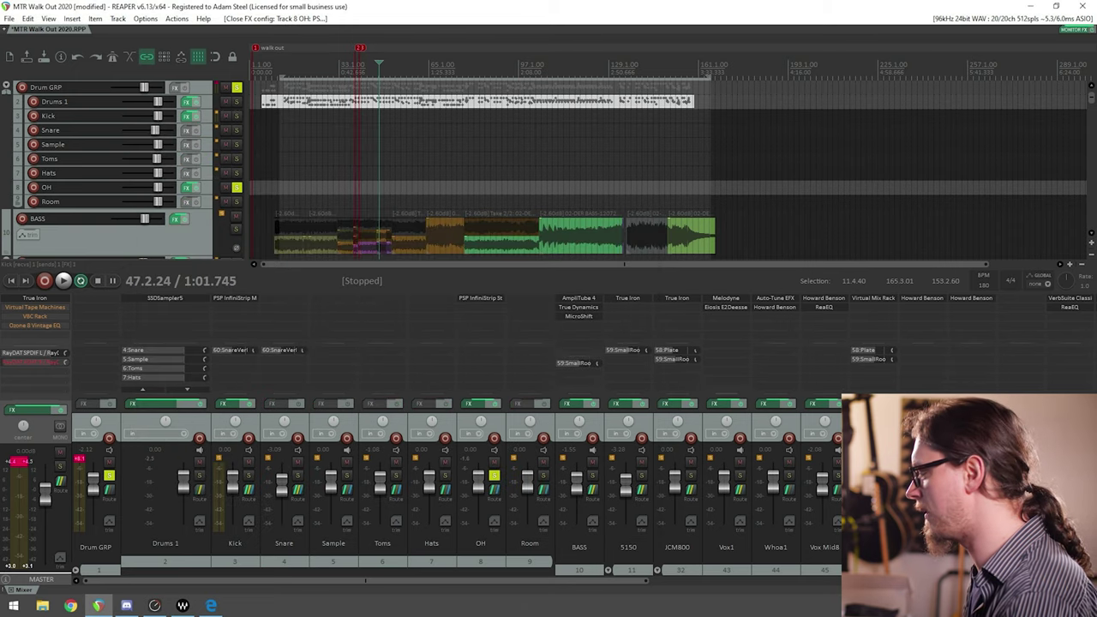
Step: Solo the Room track instead of OH and insert PSP InfiniStrip Stereo on it
click(542, 475)
click(494, 475)
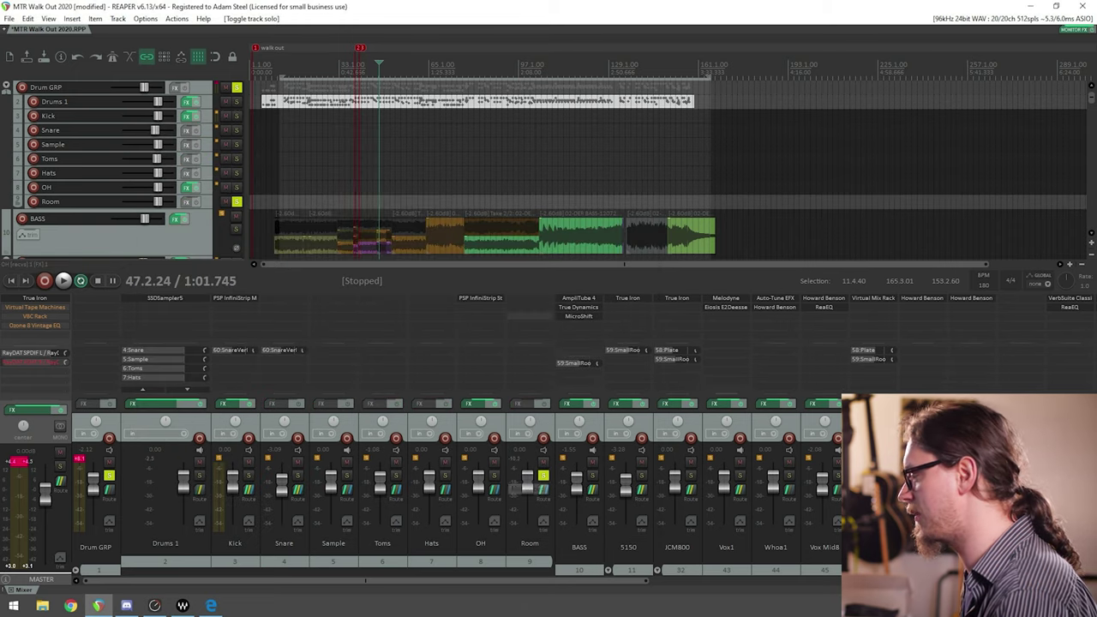
click(532, 310)
double_click(222, 61)
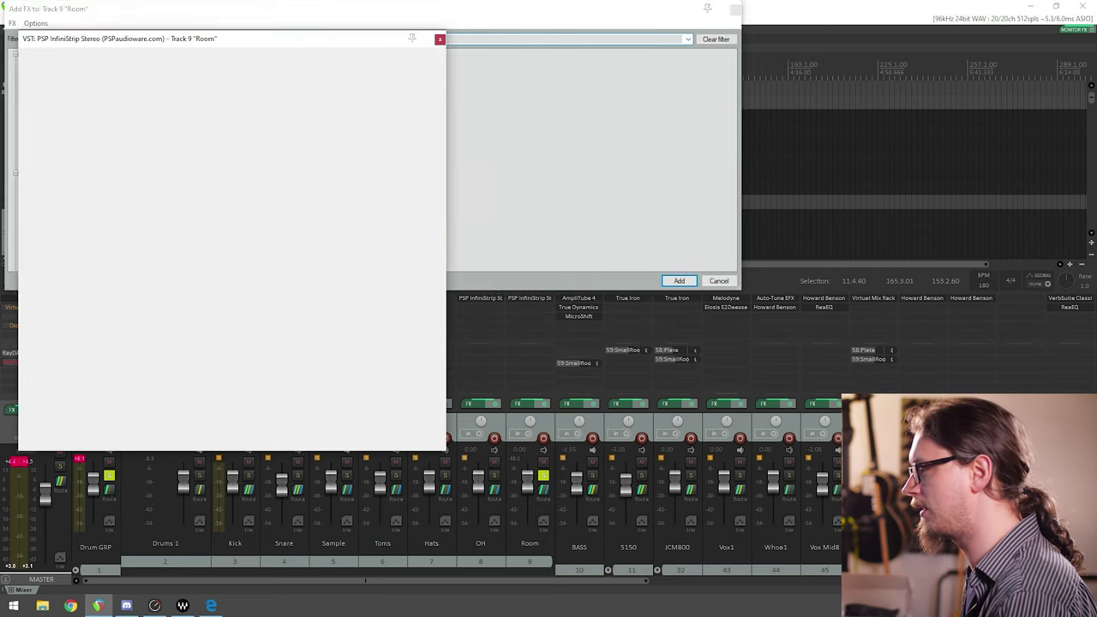
drag(265, 40, 445, 117)
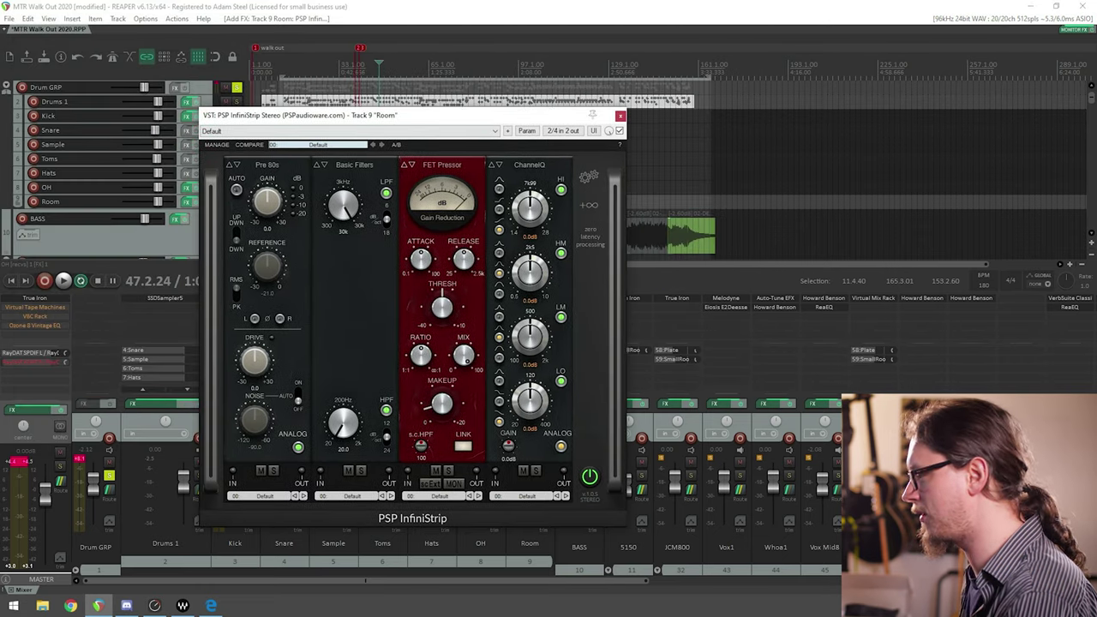
drag(347, 118, 291, 141)
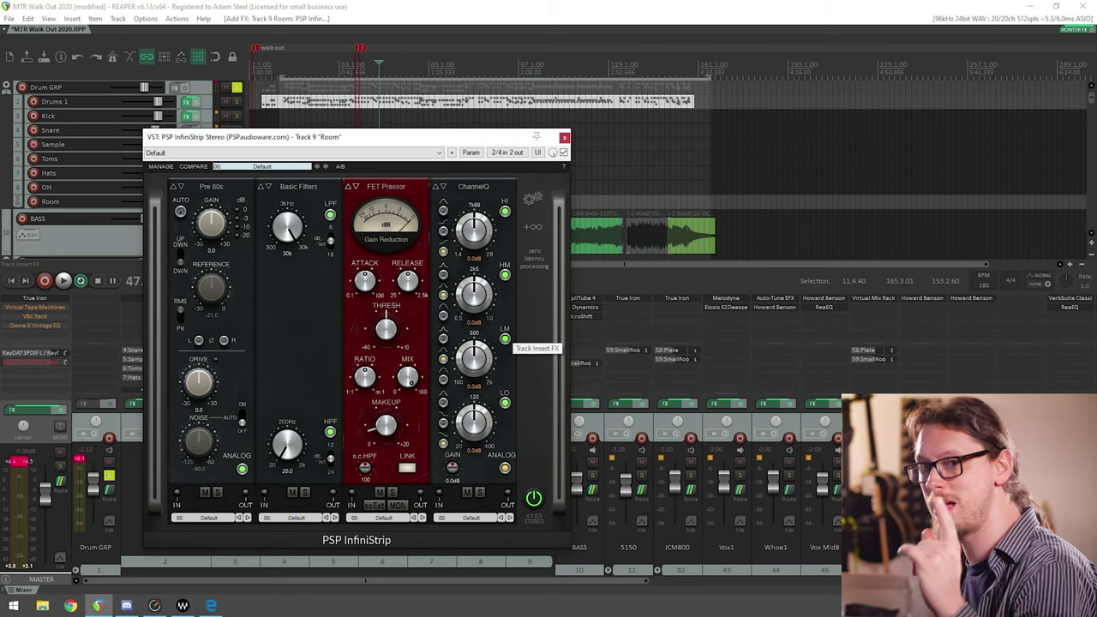
Step: Lower the Room strip's FET Pressor threshold and set the high-pass filter to 127 Hz during playback
key(space)
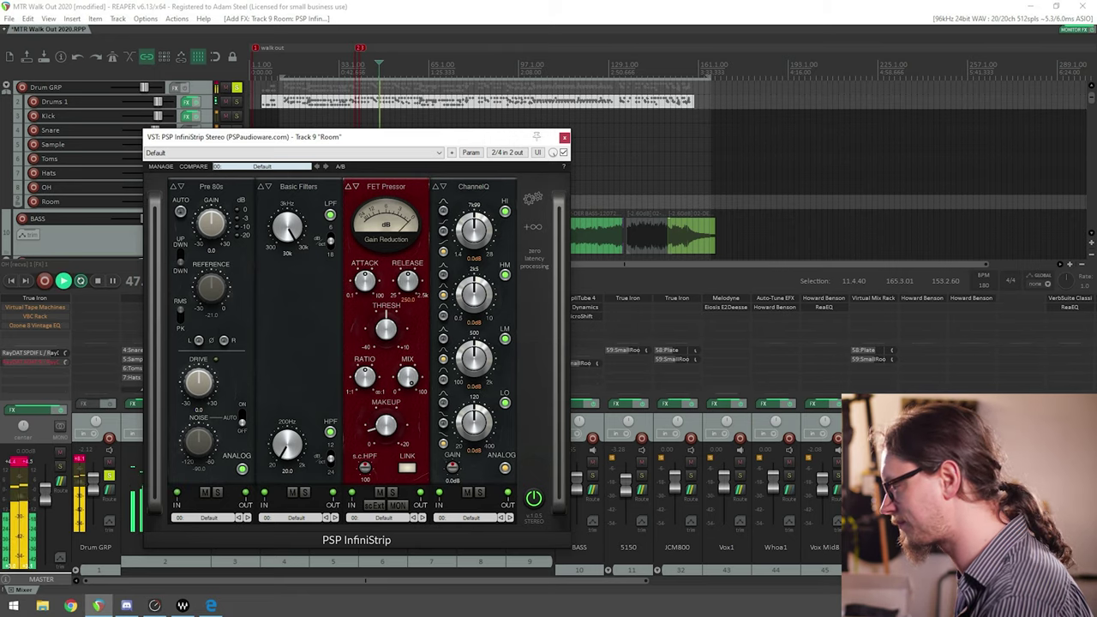
drag(385, 328, 351, 328)
mouse_move(408, 281)
mouse_down()
mouse_move(408, 271)
mouse_move(408, 295)
mouse_up()
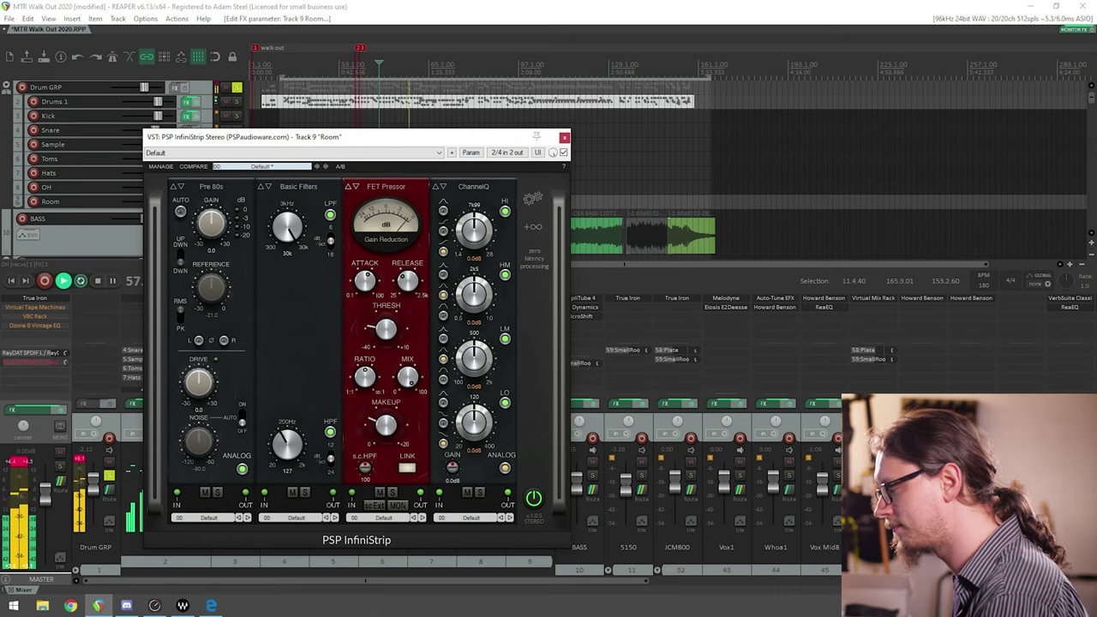
Step: Change the Room preamp to Pre 70s with gain 3.3 and drive 13.8, high-pass at 87.3 Hz, and ChannelQ mids at -2.3 dB and -1.3 dB
click(180, 187)
click(213, 236)
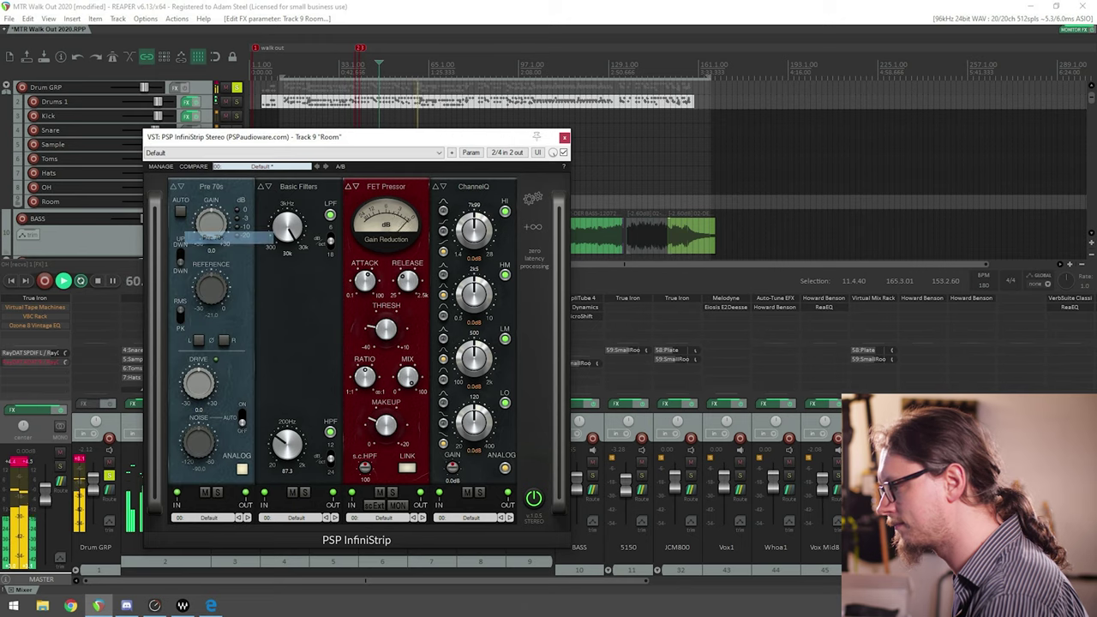
drag(199, 383, 199, 351)
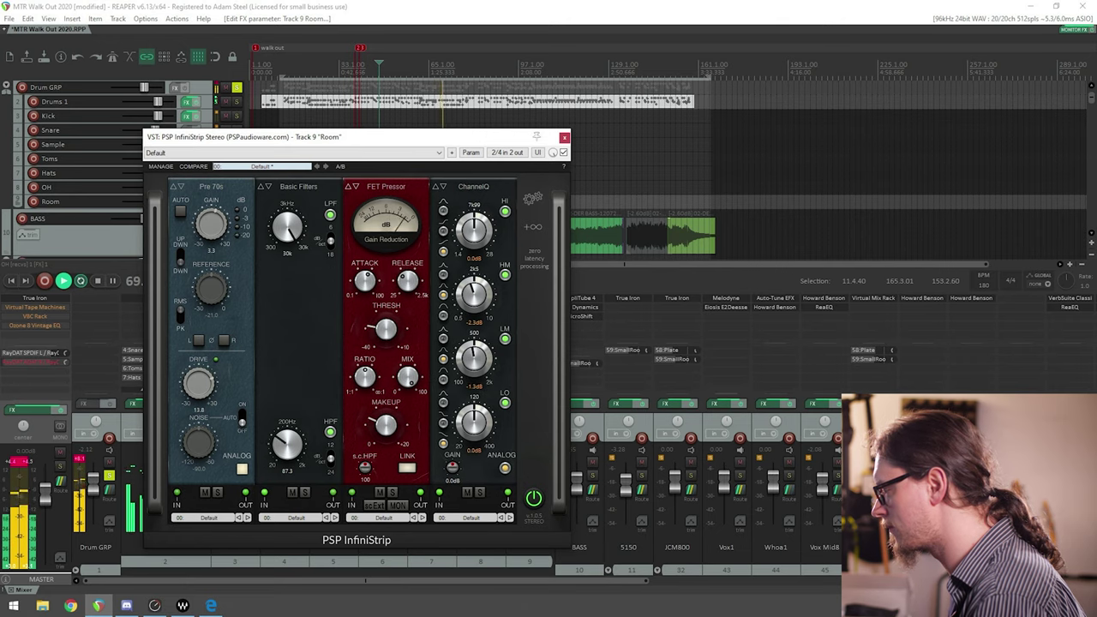
drag(461, 138, 502, 142)
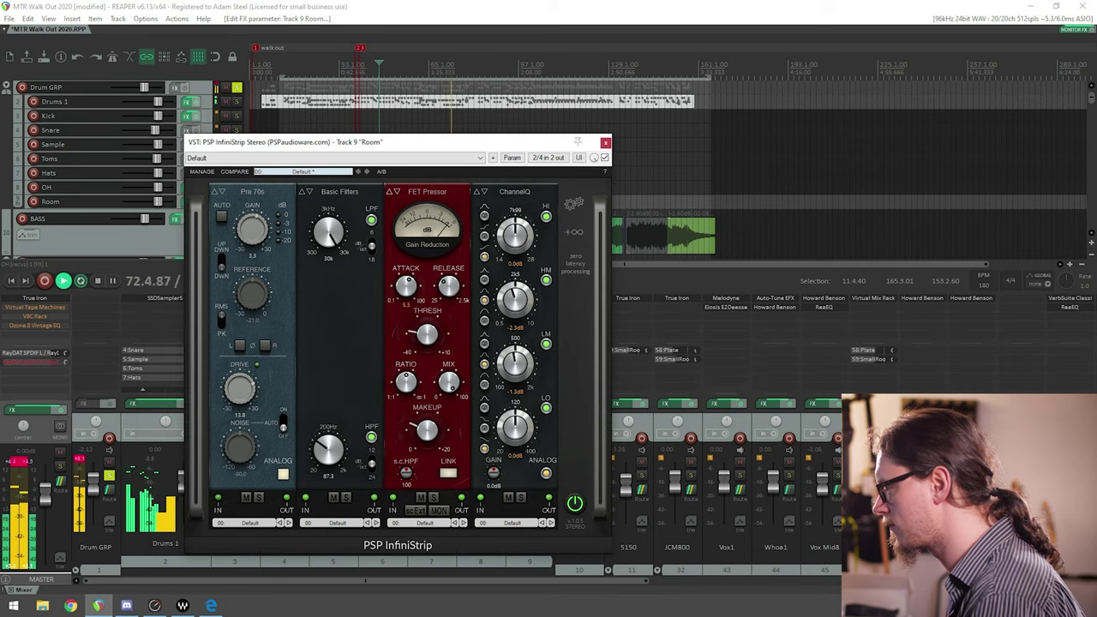
key(space)
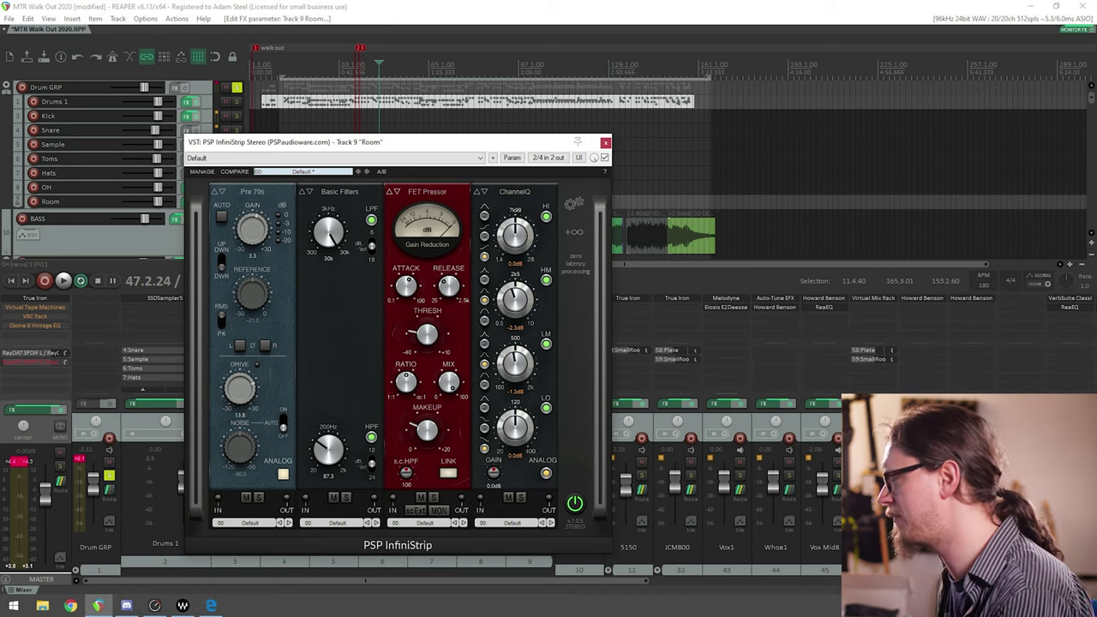
Step: Create a send from the Snare track to the Room track, routed to new receiving channels 3/4
drag(386, 141, 770, 62)
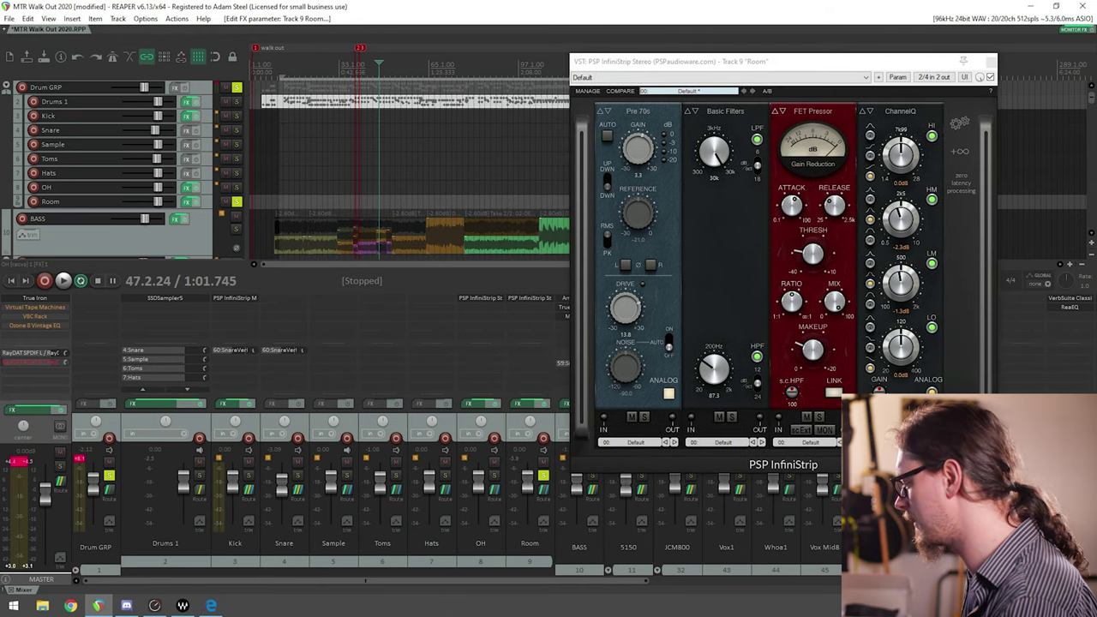
drag(300, 489, 531, 489)
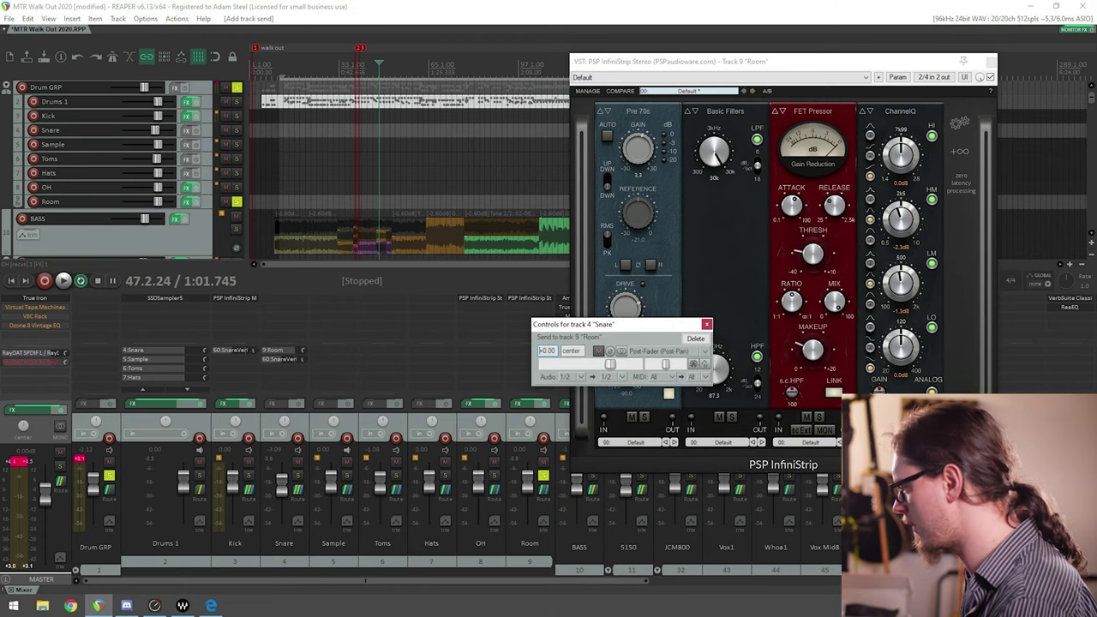
click(612, 376)
mouse_move(677, 427)
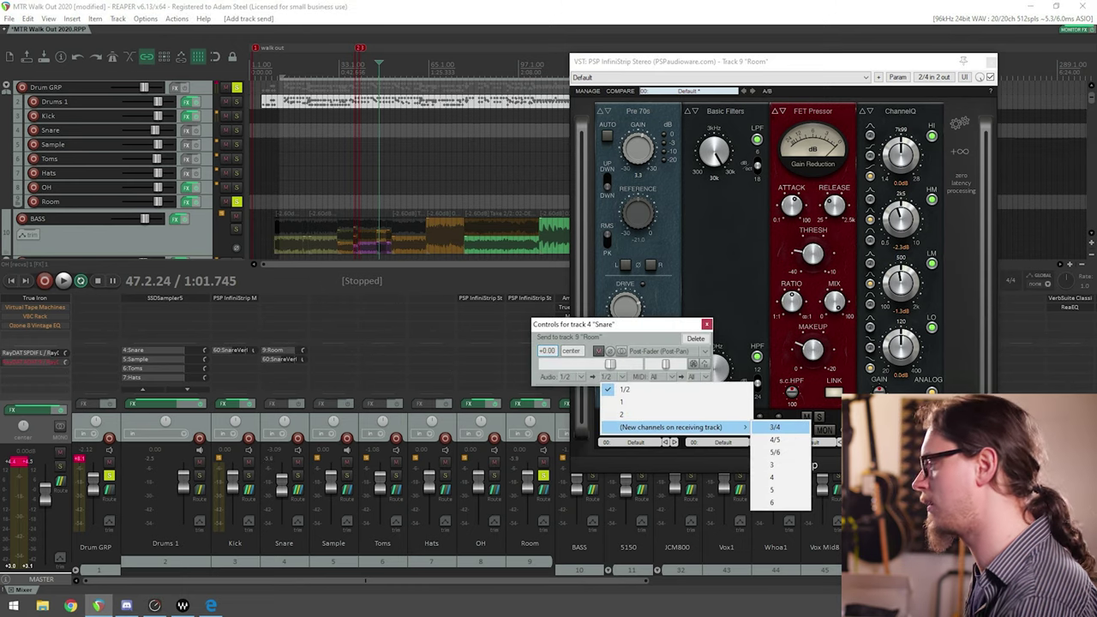
click(774, 427)
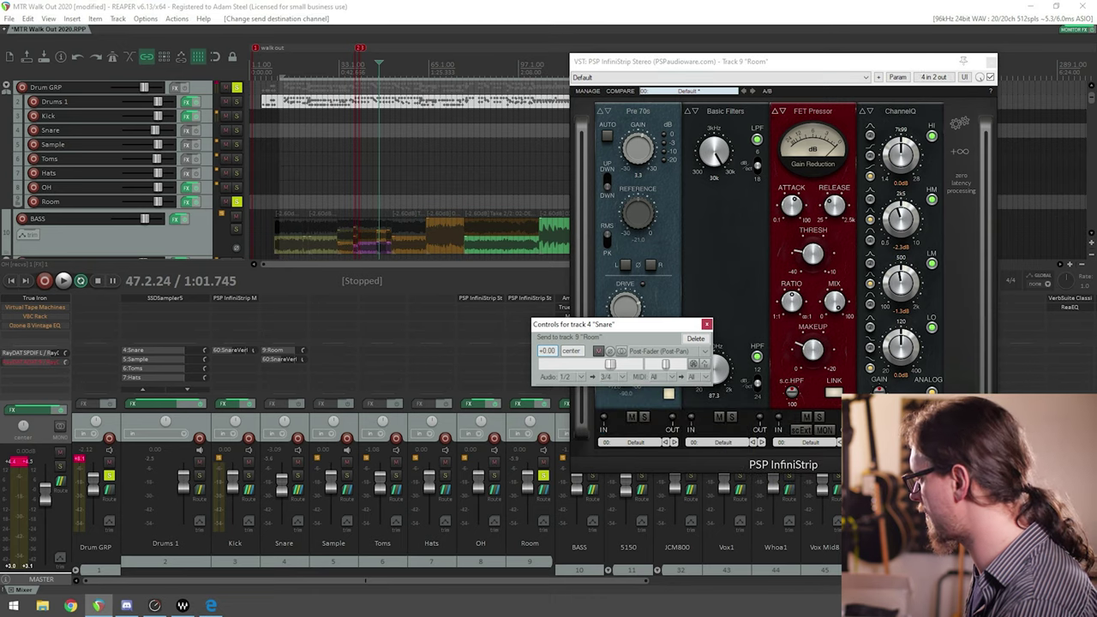
click(706, 324)
Step: Add a Gate module to the Room strip between the FET Pressor and the ChannelQ, and audition it
drag(706, 63, 444, 114)
key(space)
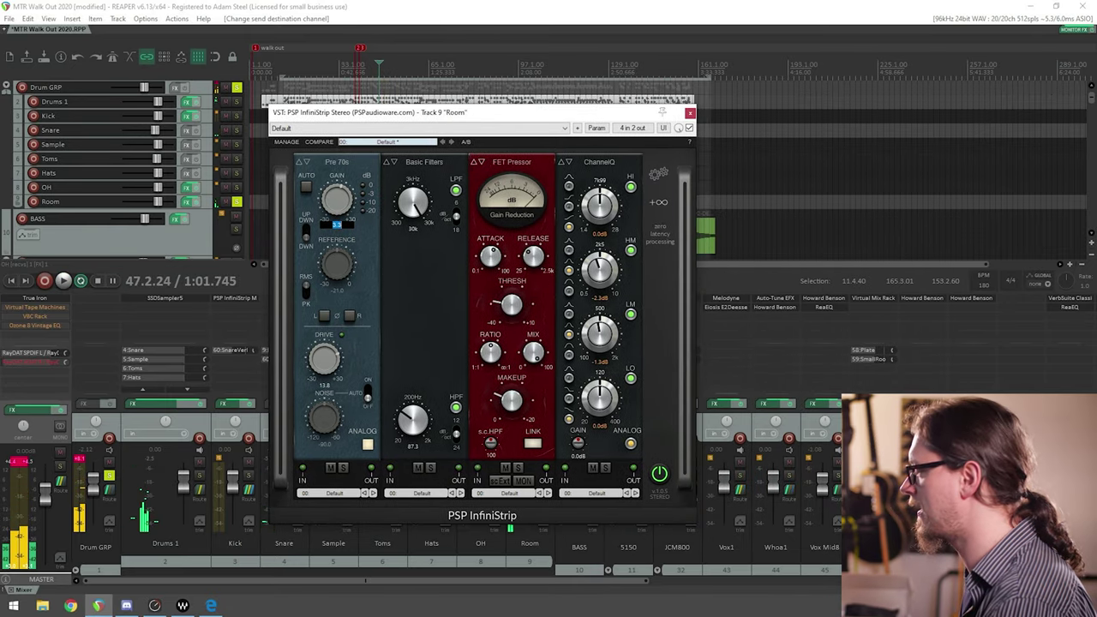
click(658, 202)
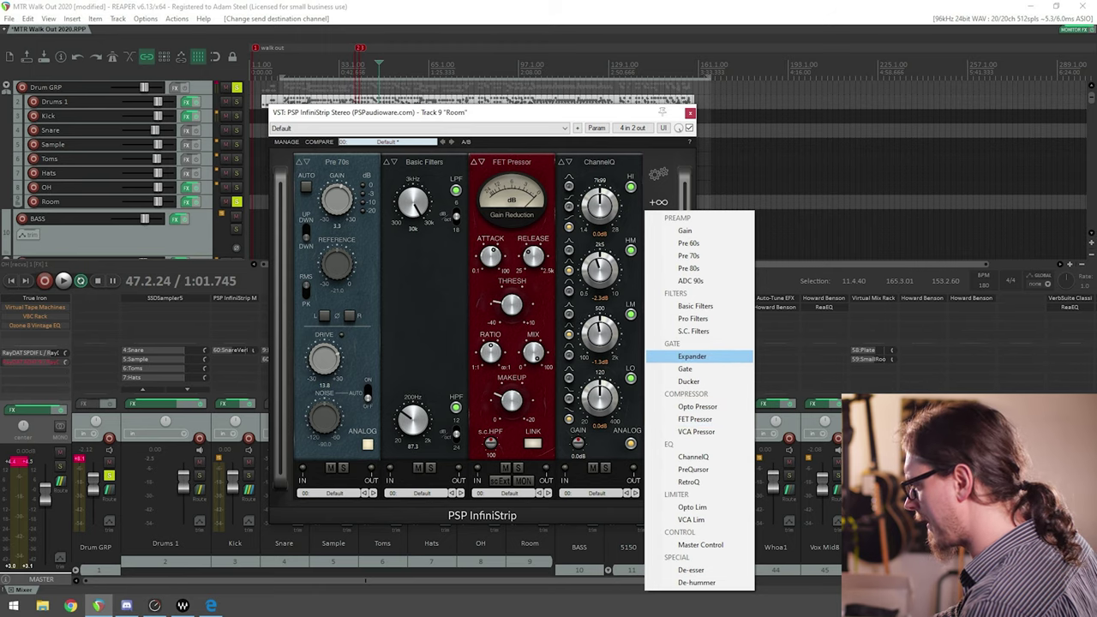
click(698, 368)
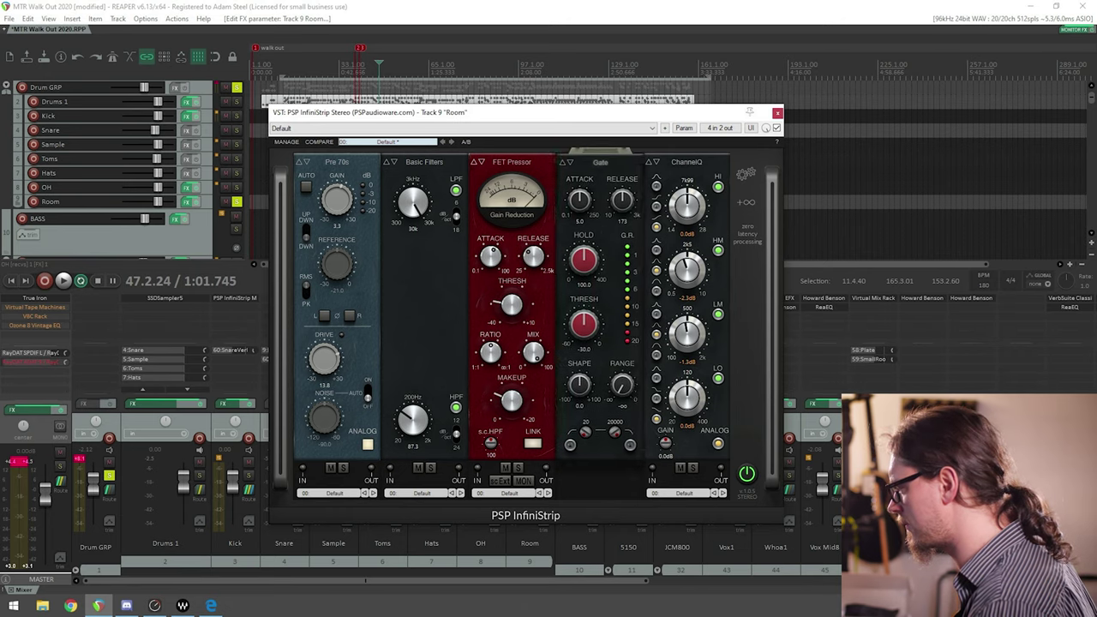
key(space)
key(space)
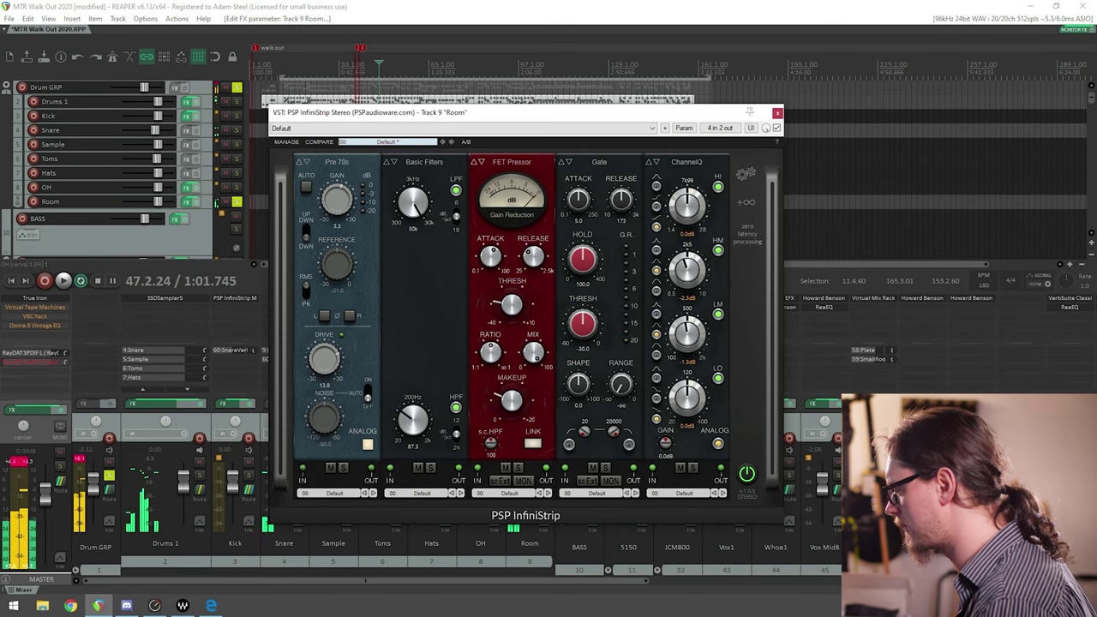
Step: Key the Gate from the external sidechain with attack 15.0, release 327, hold 154.6, threshold -26.7 and range -4.1, and set the ChannelQ gain to 3.4 dB
click(587, 481)
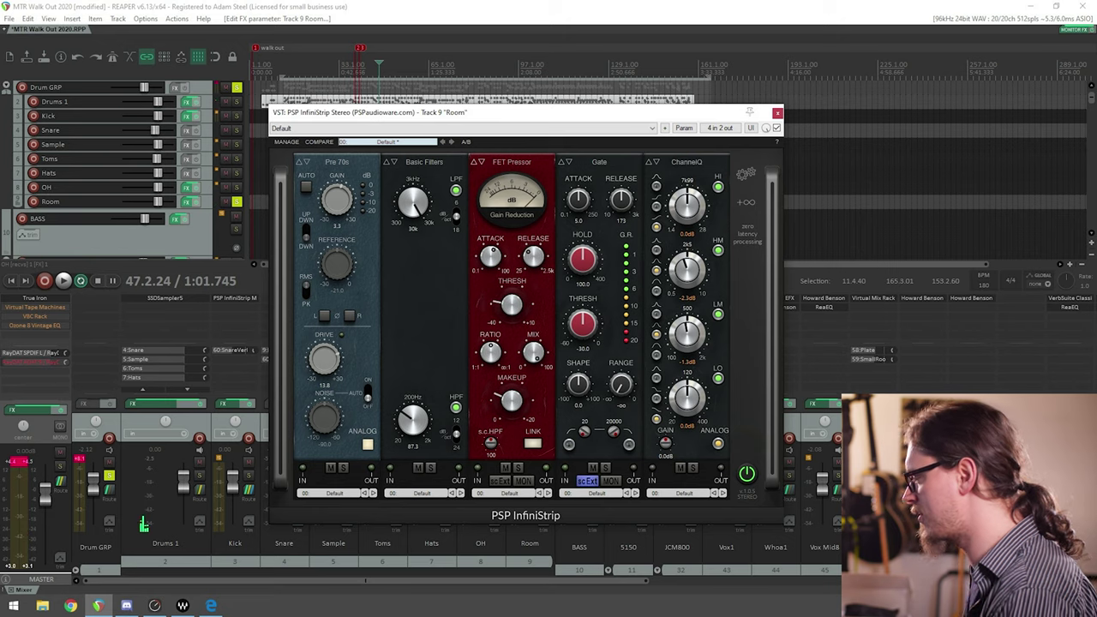
key(space)
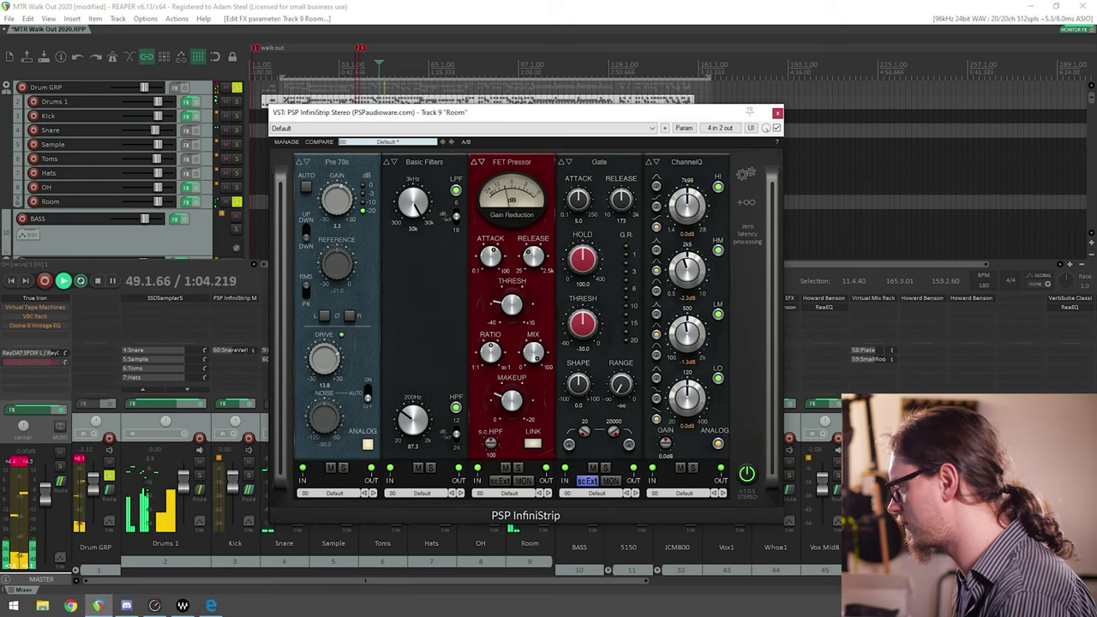
key(space)
key(space)
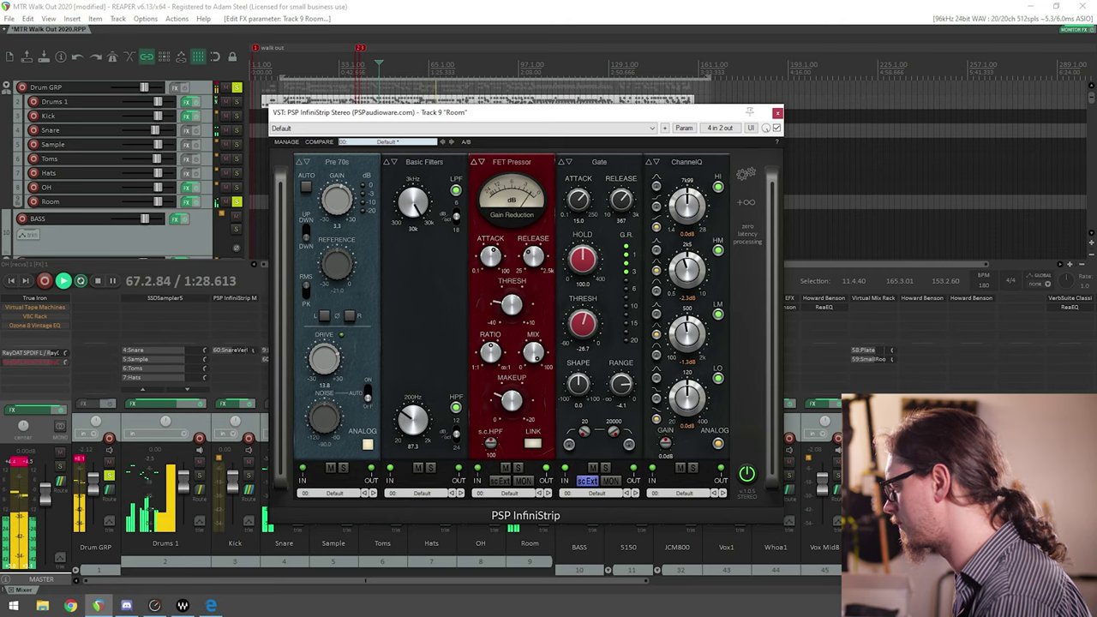
mouse_move(564, 114)
mouse_down()
mouse_move(443, 117)
mouse_move(490, 100)
mouse_move(558, 130)
mouse_up()
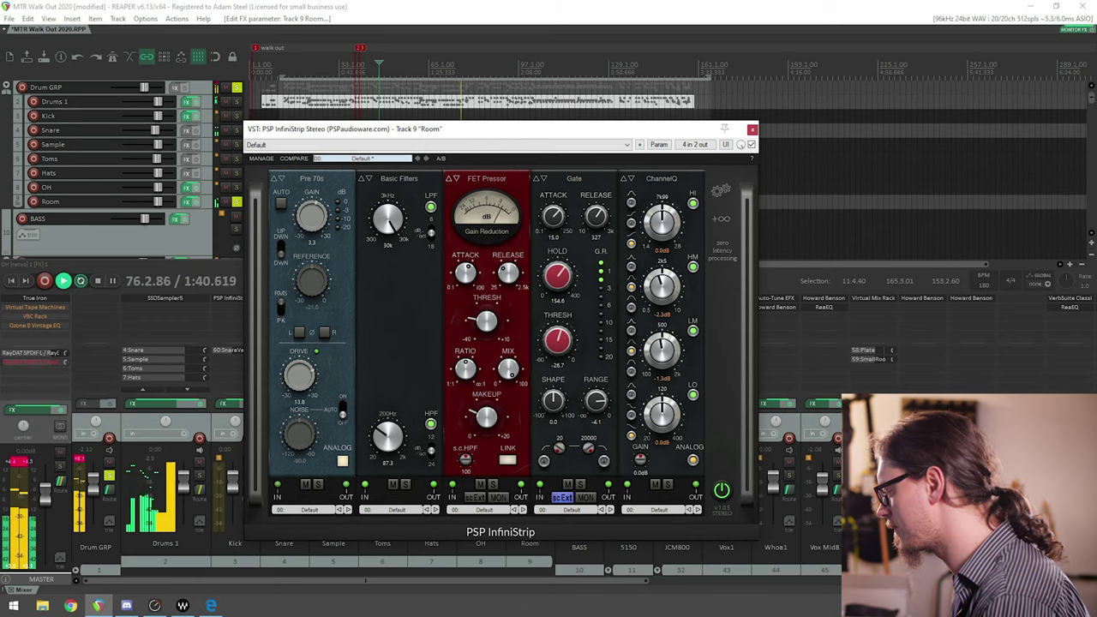
key(space)
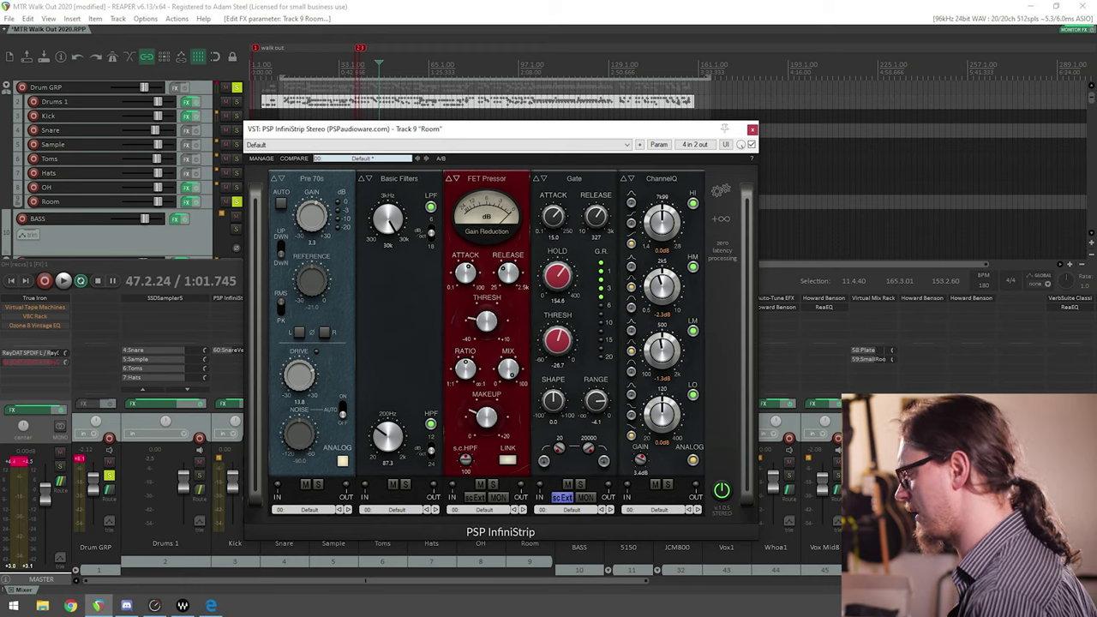
Step: Add an S.C. Filters module before the Gate, filtering the external sidechain with the low-pass at 1k05 and high-pass at 469 Hz
click(720, 189)
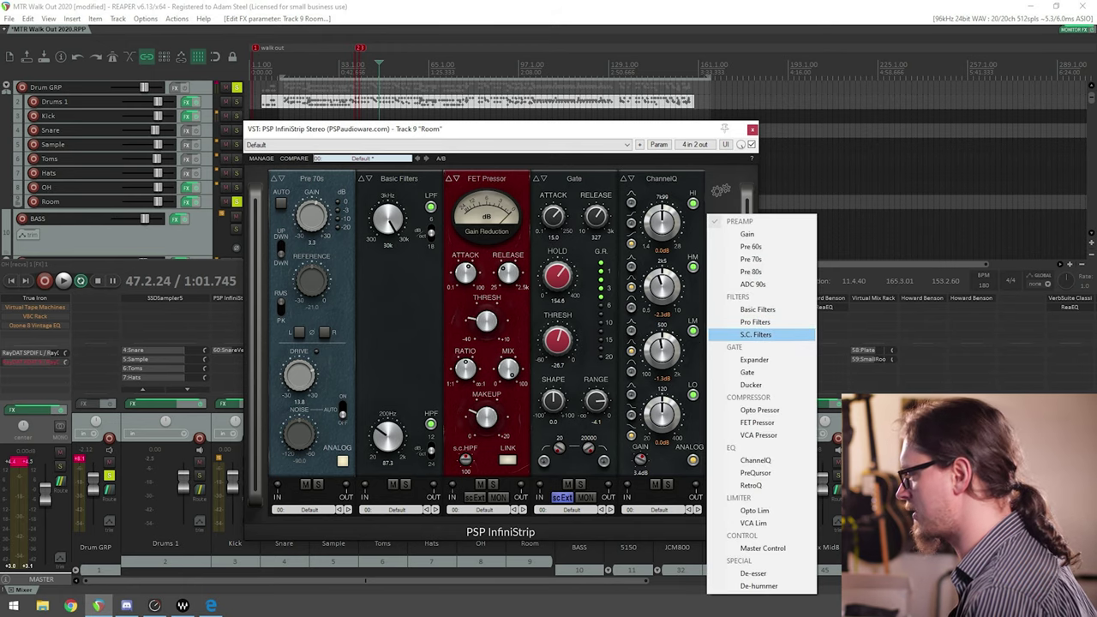
click(754, 334)
drag(748, 179, 573, 178)
key(space)
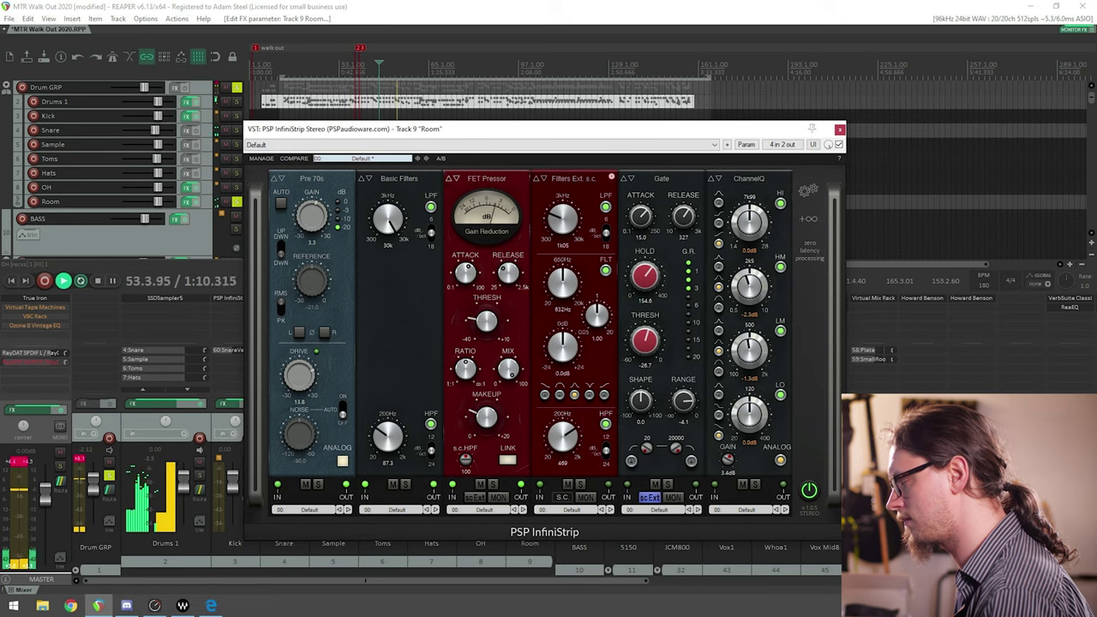
click(573, 178)
key(Escape)
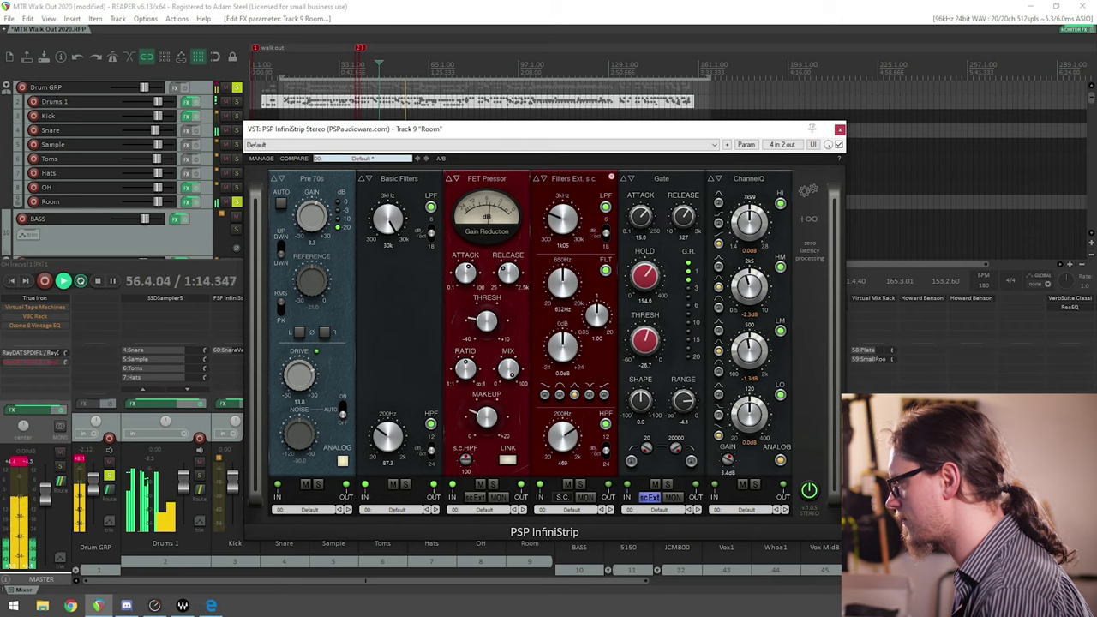
Step: Boost the middle band of the Room strip's external sidechain filter by 12.3 dB at 1k29 Hz
mouse_move(573, 178)
mouse_down()
mouse_move(784, 174)
mouse_move(566, 178)
mouse_up()
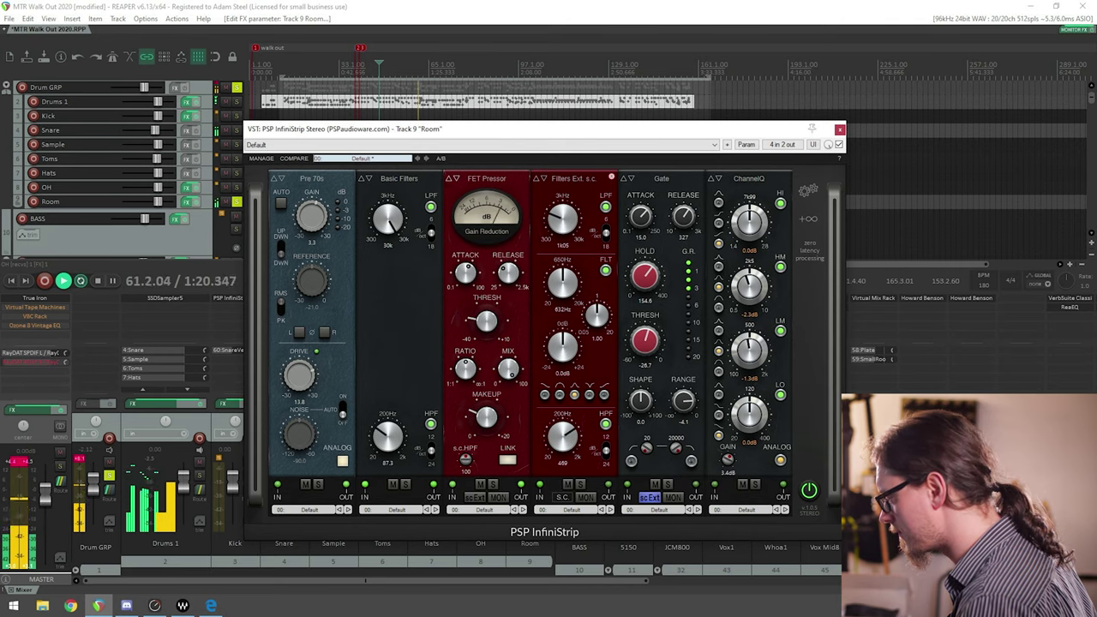
mouse_move(562, 283)
mouse_down()
mouse_move(562, 257)
mouse_move(562, 300)
mouse_up()
drag(562, 346, 562, 268)
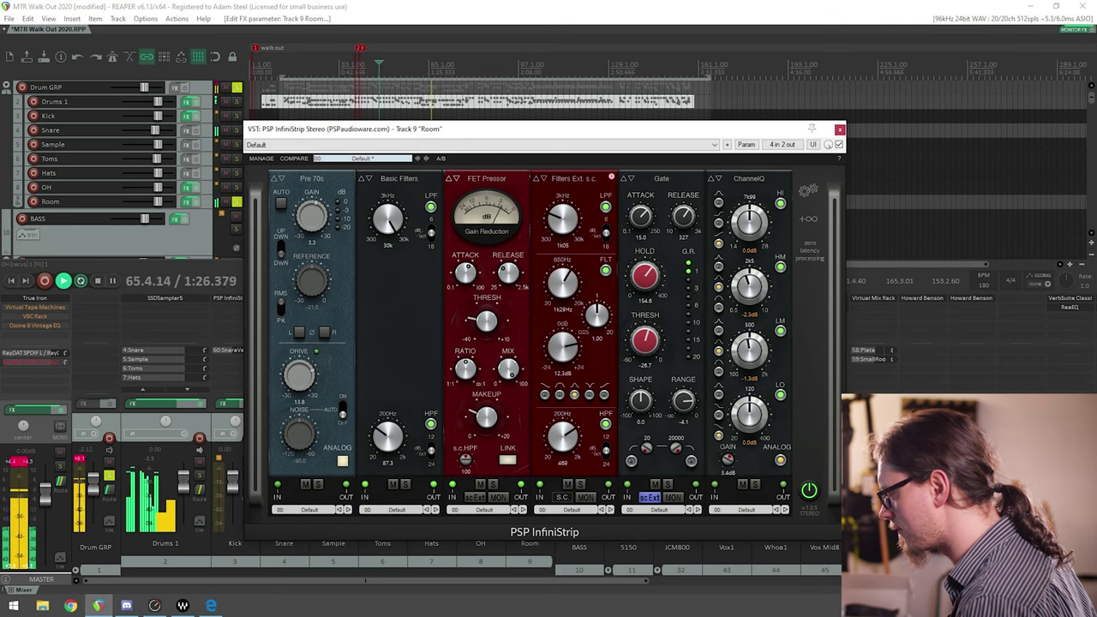
Step: Audition the filtered sidechain signal through monitoring, and compare the Gate's response with the sidechain filter module muted and active
click(585, 497)
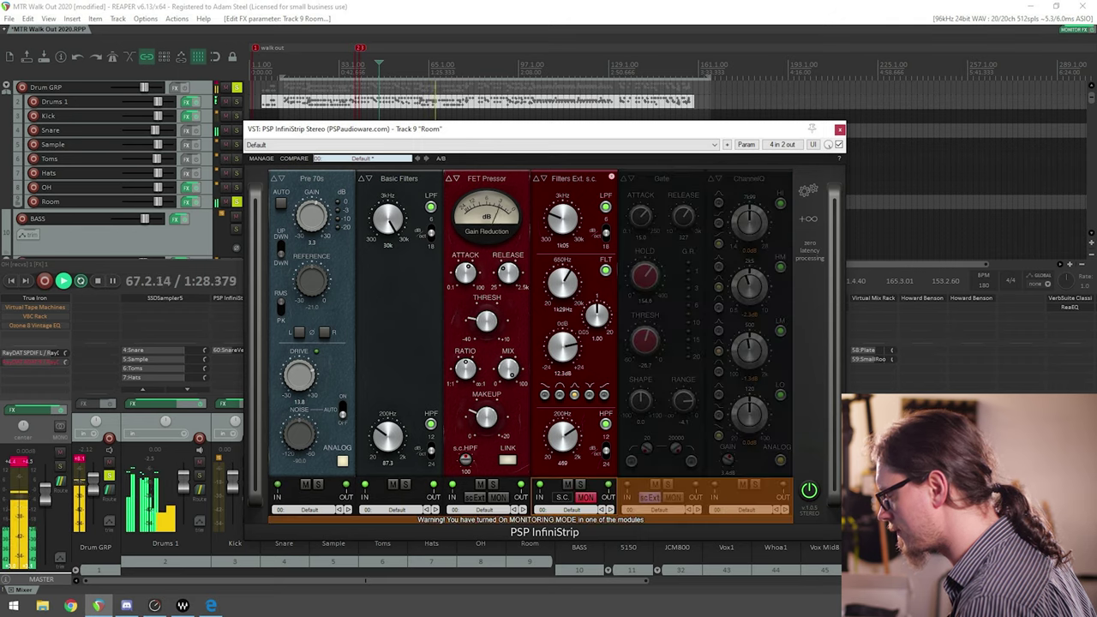
click(585, 497)
click(568, 485)
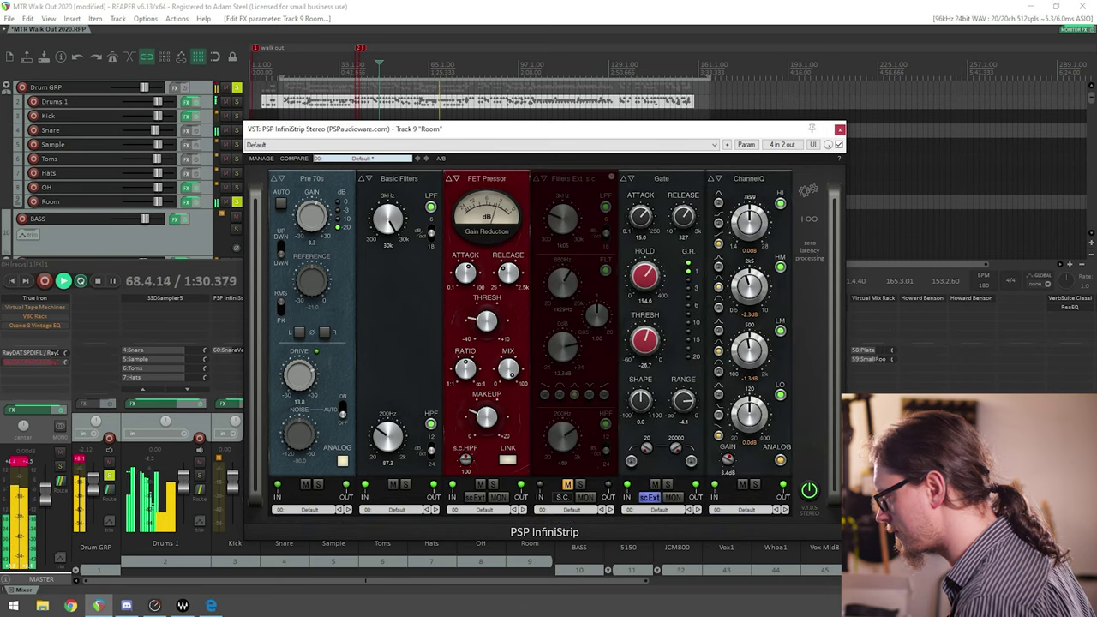
click(567, 485)
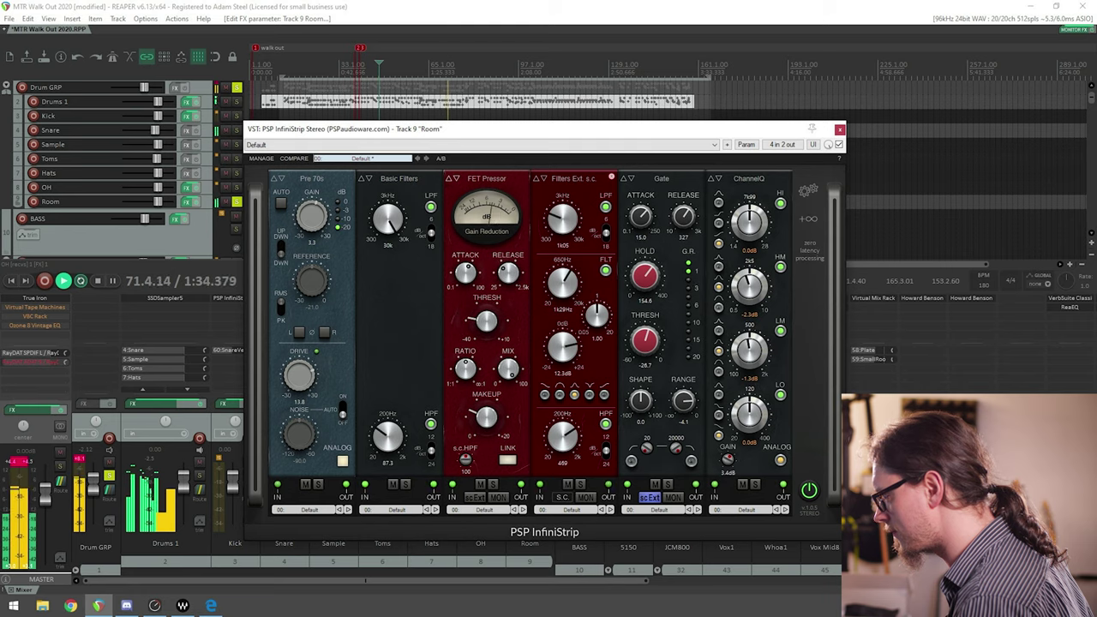
click(579, 485)
click(579, 484)
click(585, 497)
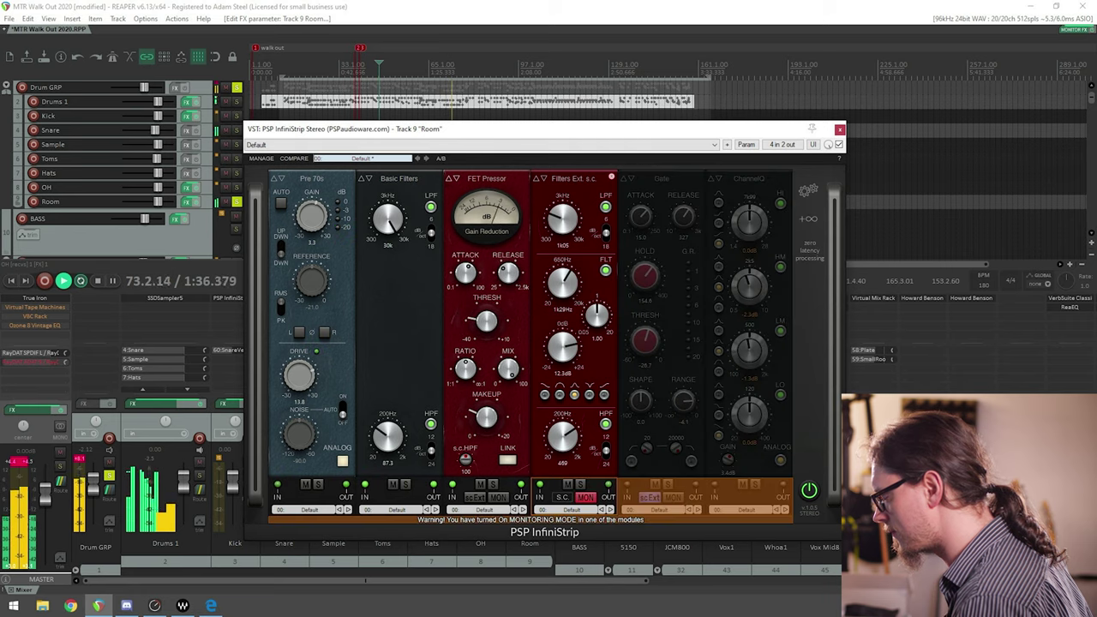
click(585, 497)
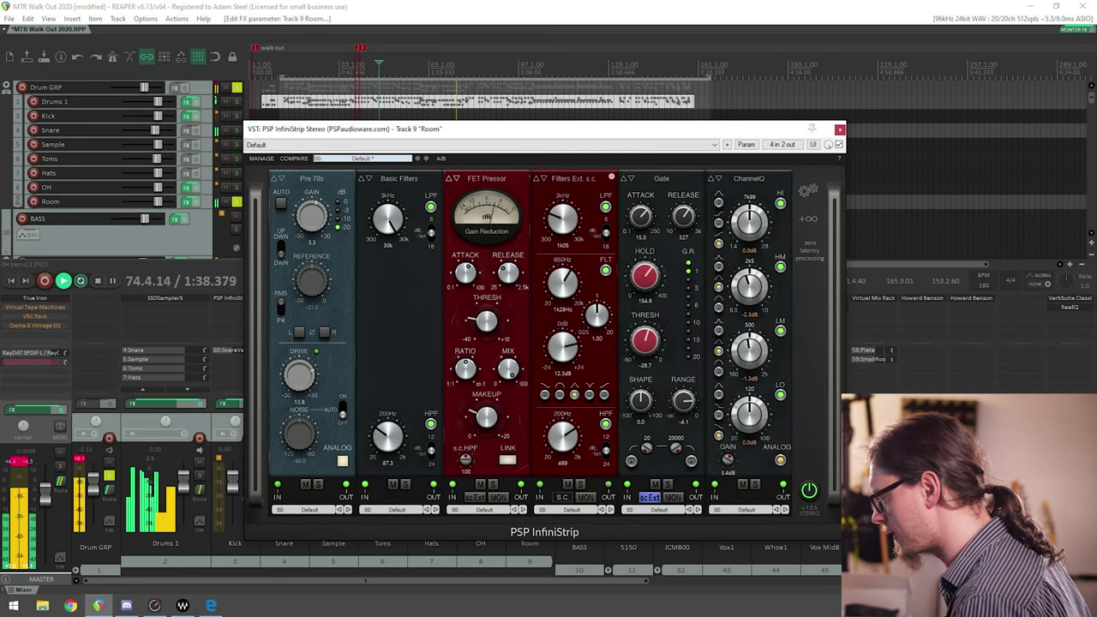
key(space)
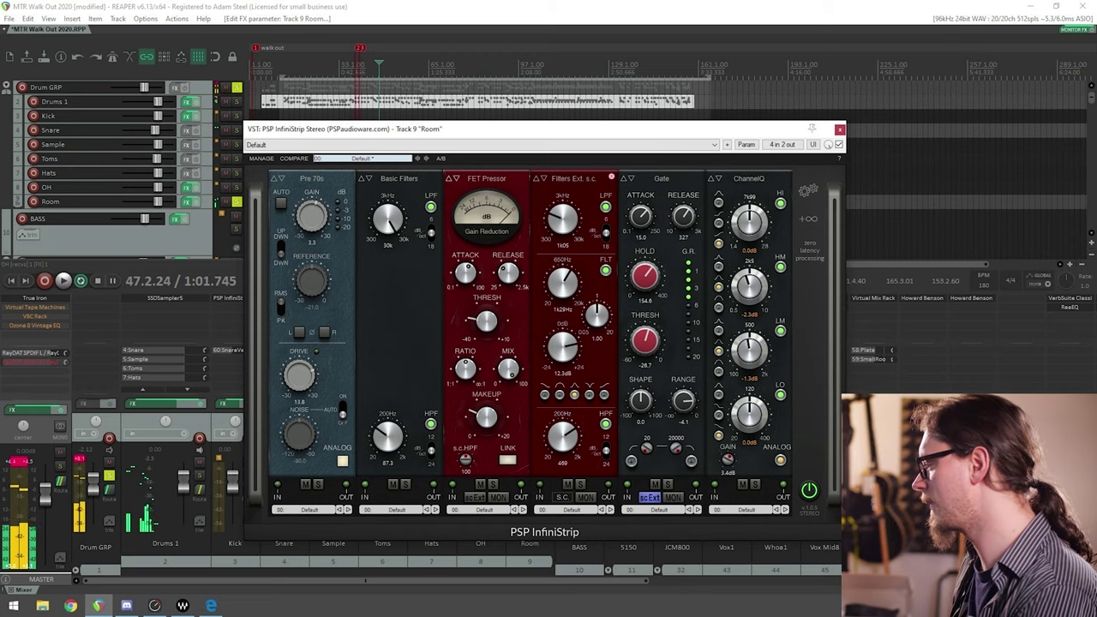
Step: Set the Room strip's Gate range to -6.7 and its ChannelQ gain to 4.7 dB during playback, and close the plugin window
drag(553, 129, 401, 126)
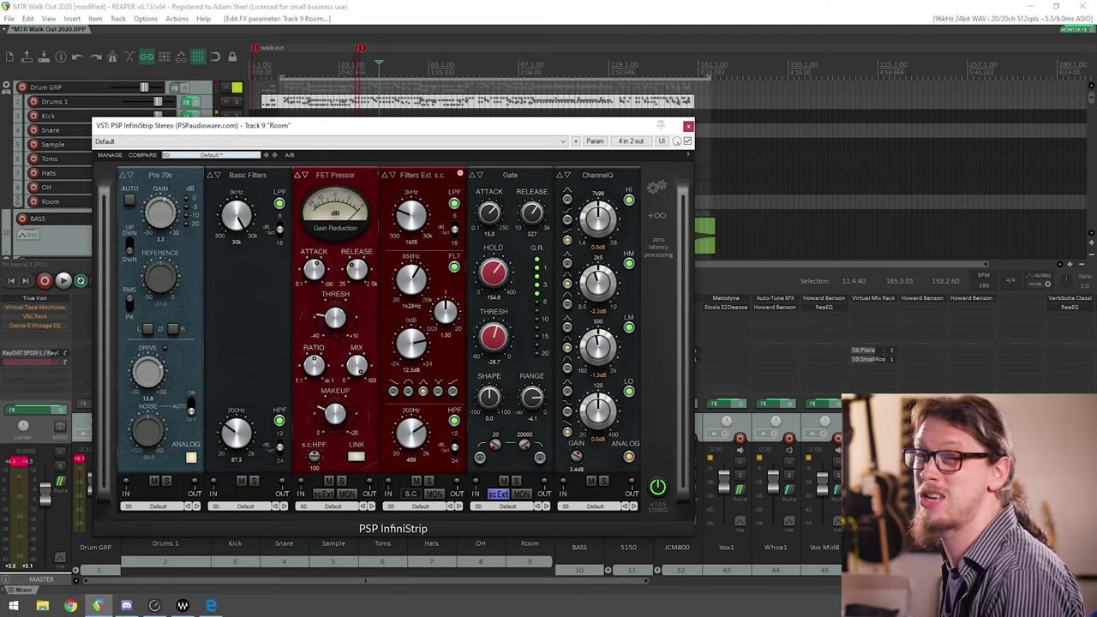
key(space)
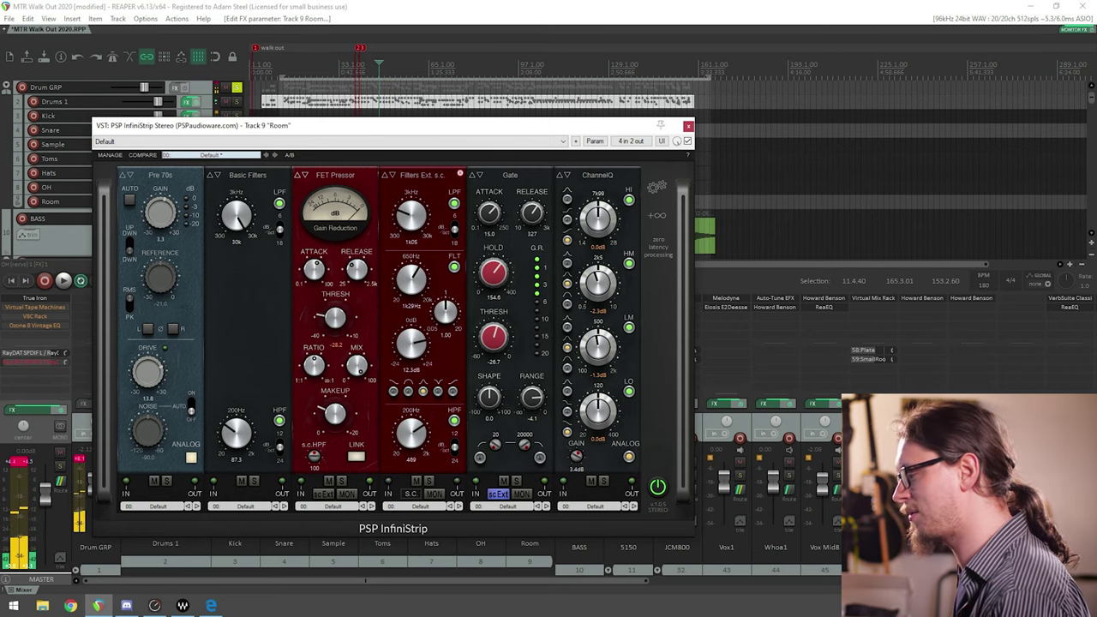
key(space)
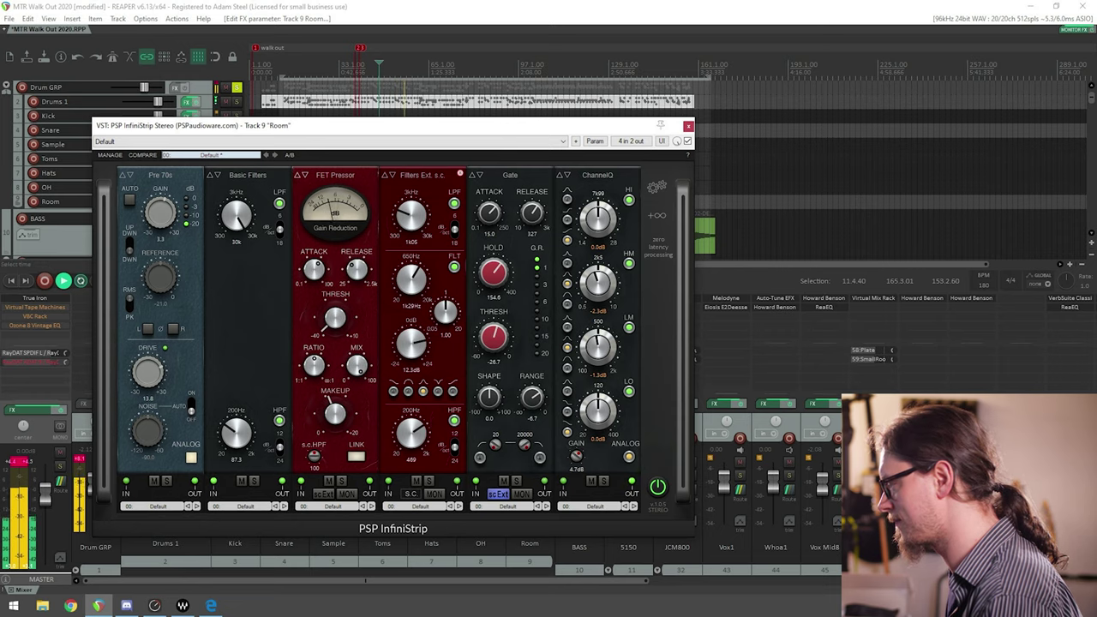
click(688, 126)
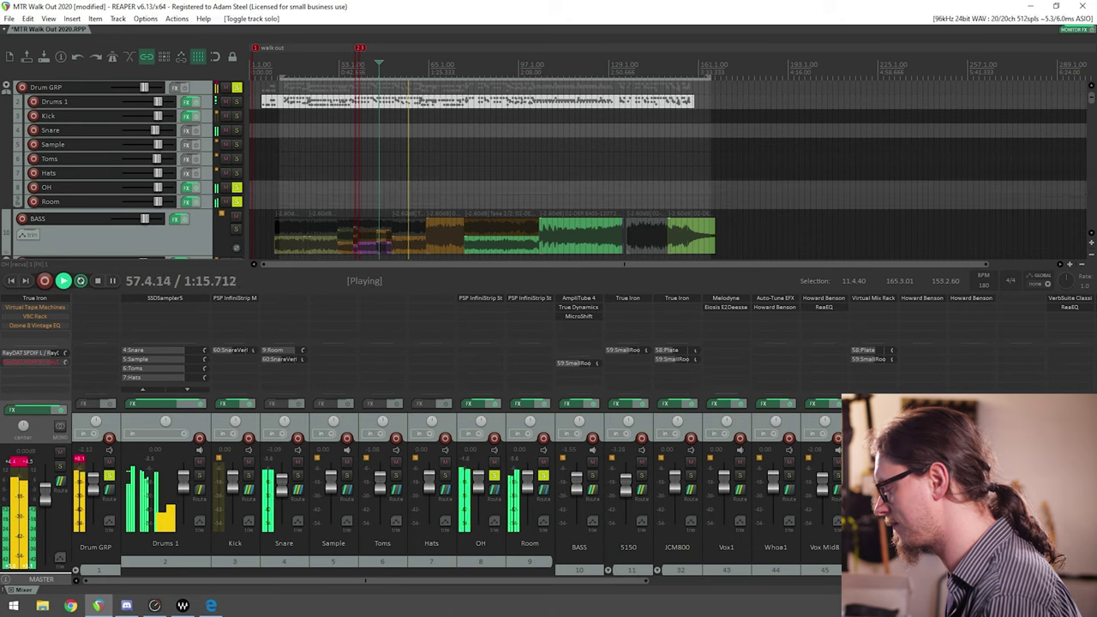
Step: Lower the OH fader to -4.17 dB, solo the Kick track and lower its fader to -3.09 dB during playback
drag(479, 480, 478, 485)
scroll(486, 495, down, 2)
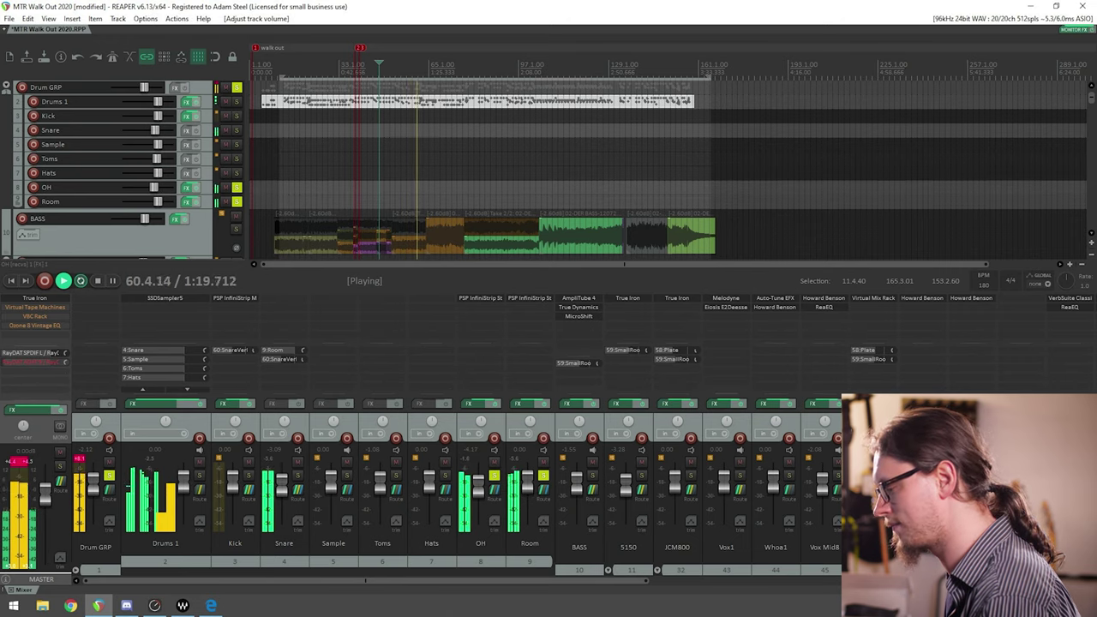
scroll(233, 488, down, 3)
drag(234, 488, 233, 486)
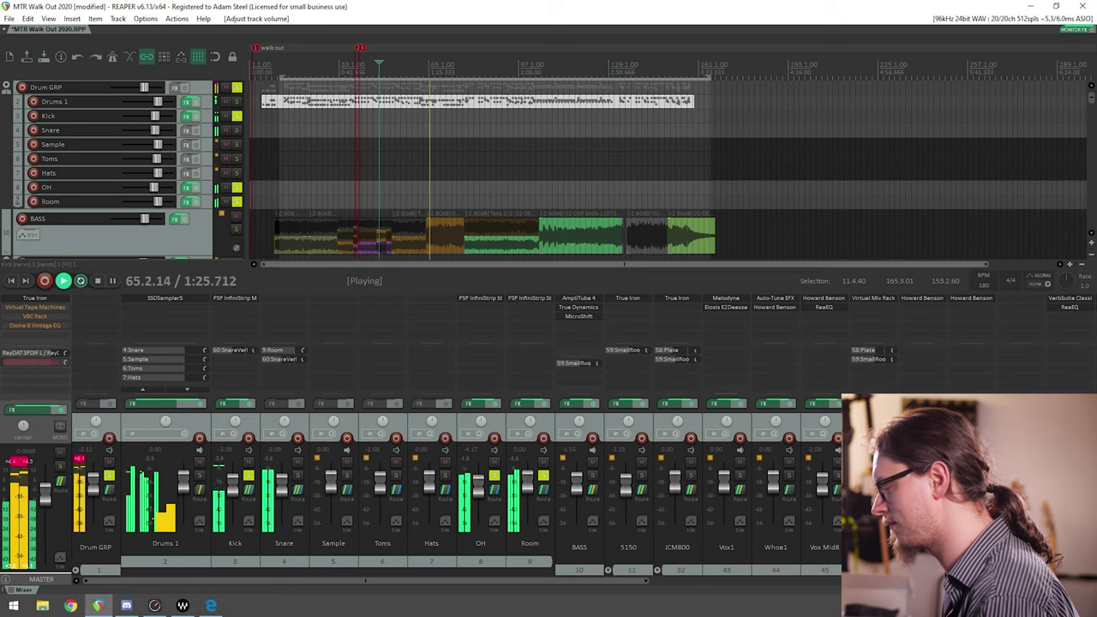
key(space)
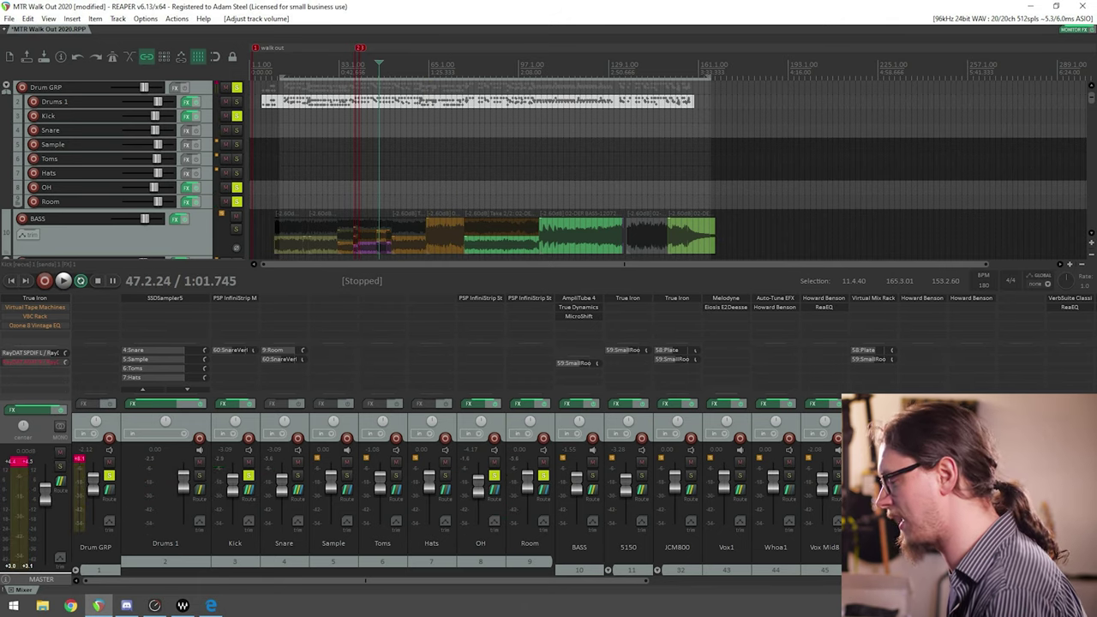
Step: Solo the Snare track and insert PSP InfiniStrip Mono on it
click(298, 476)
click(283, 307)
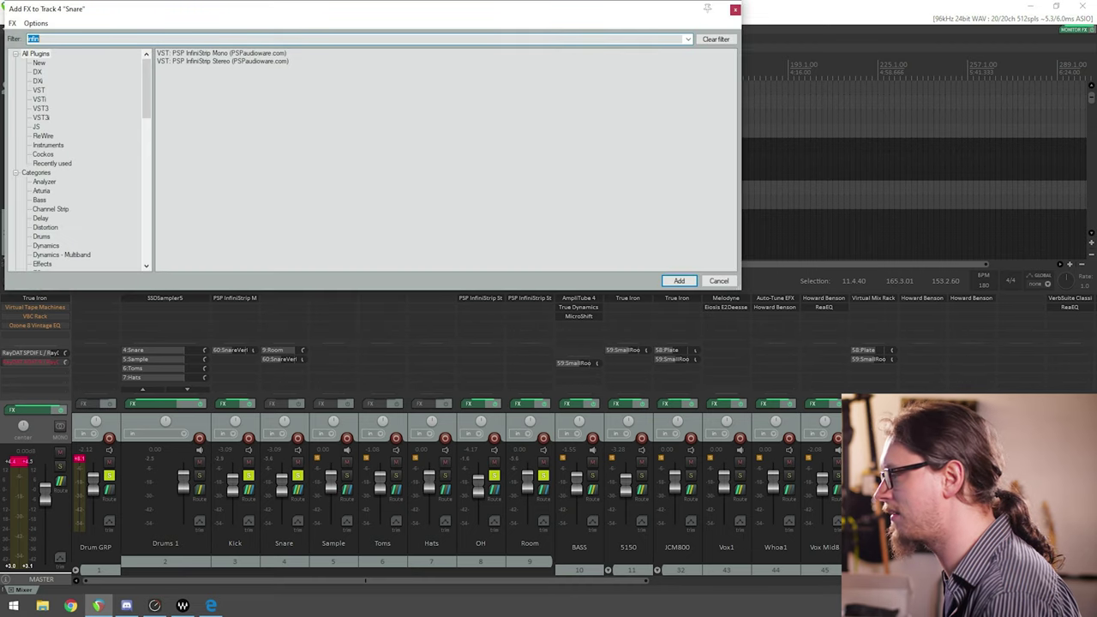
key(Return)
drag(247, 40, 389, 117)
Step: Replace the Snare strip's FET Pressor with the VCA Pressor and its Pre 80s preamp with the Pre 70s
drag(427, 309, 427, 347)
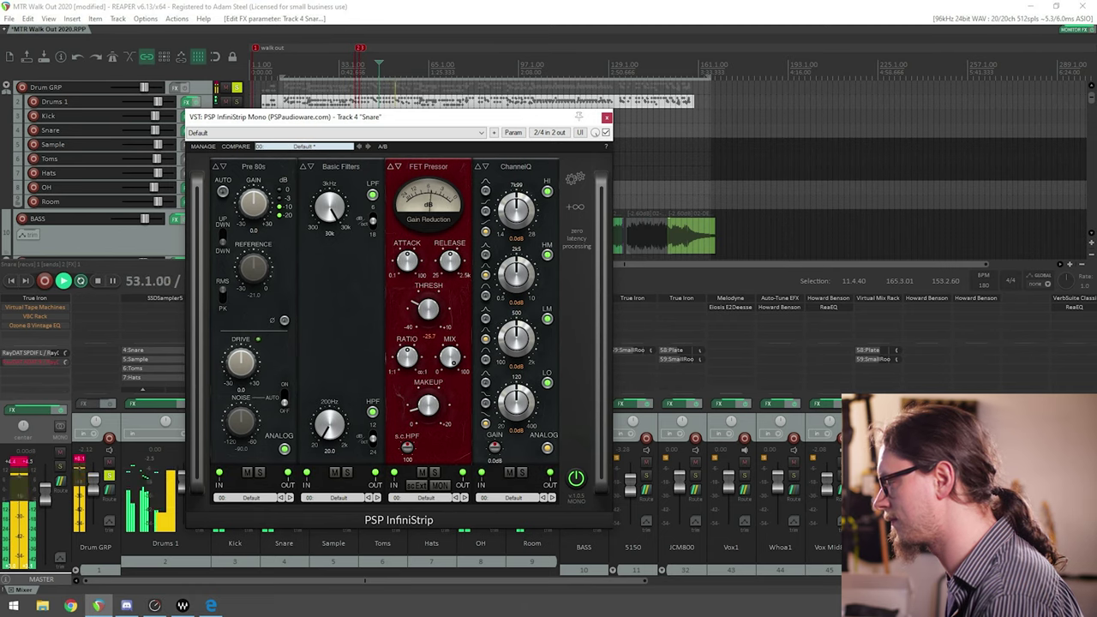
key(space)
click(429, 166)
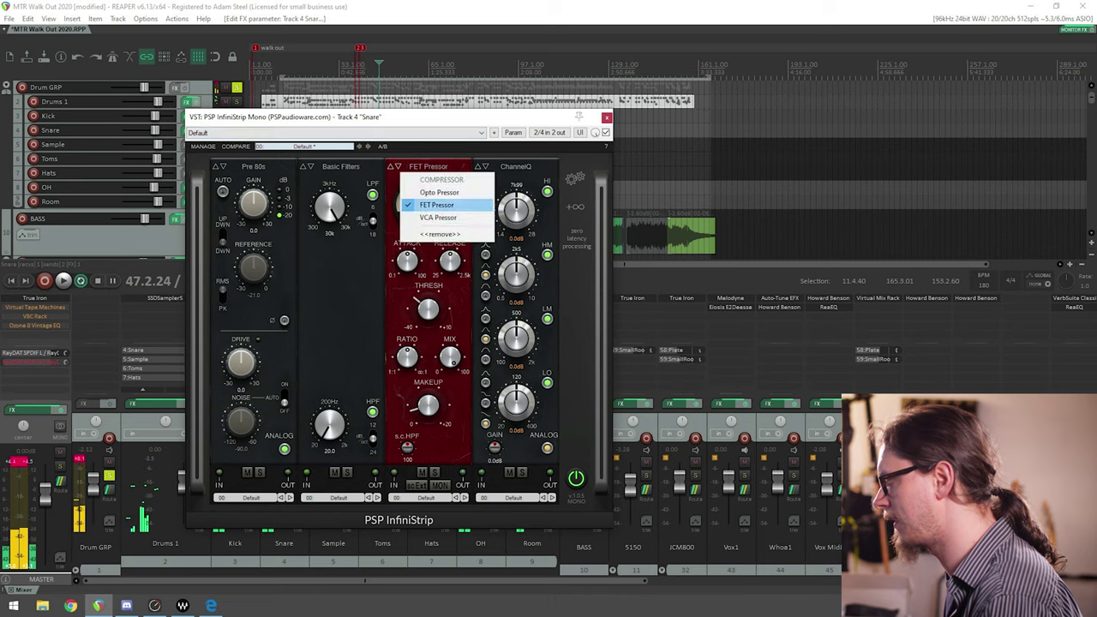
click(437, 217)
drag(411, 117, 453, 106)
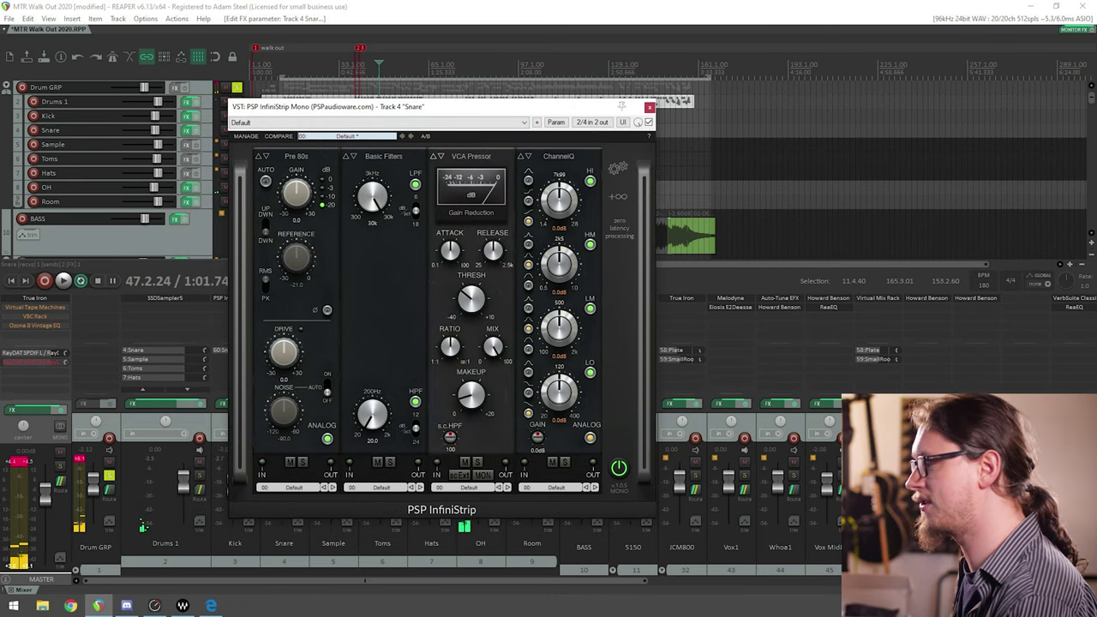
click(296, 156)
click(300, 207)
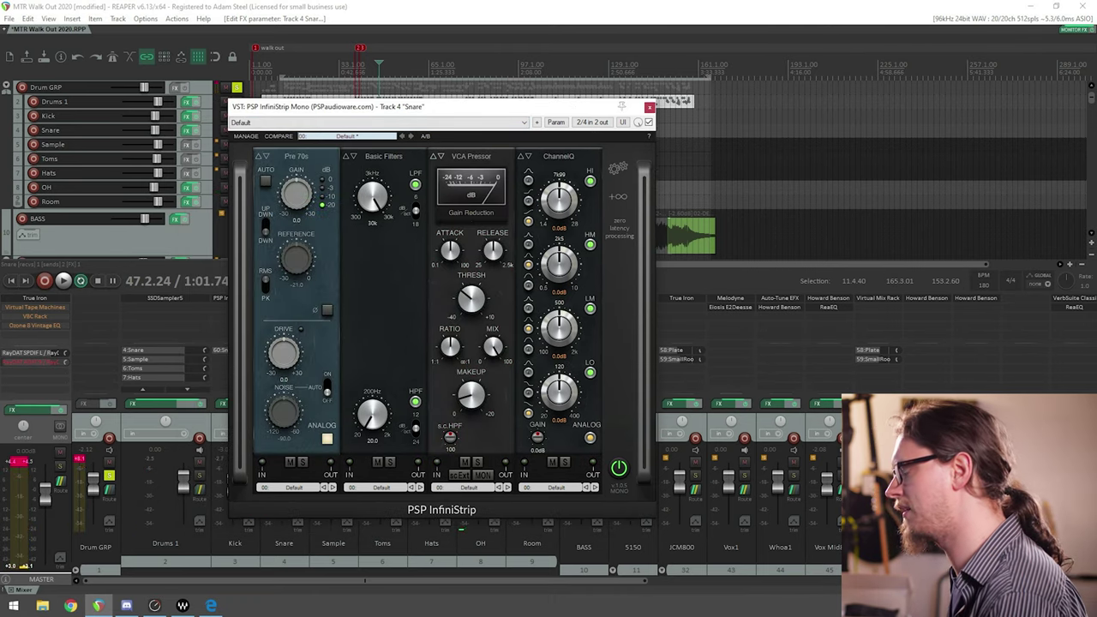
Step: Set the Snare strip's Pre 70s drive to 15.1, high-pass to 77.2 and VCA Pressor attack to 11.4, and adjust the compressor threshold
key(space)
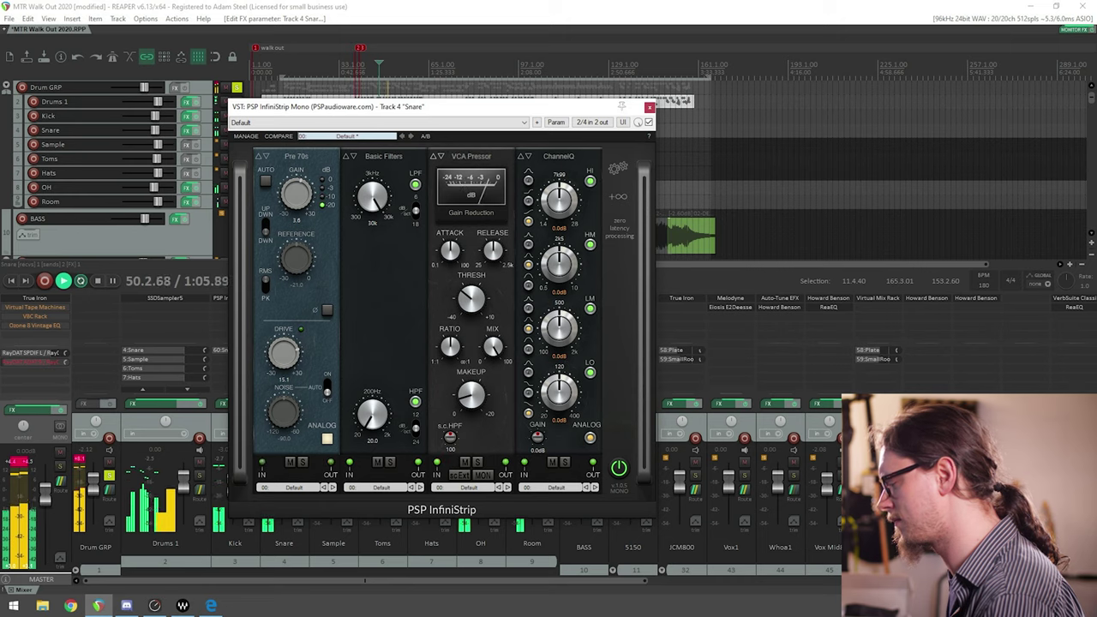
drag(372, 415, 371, 393)
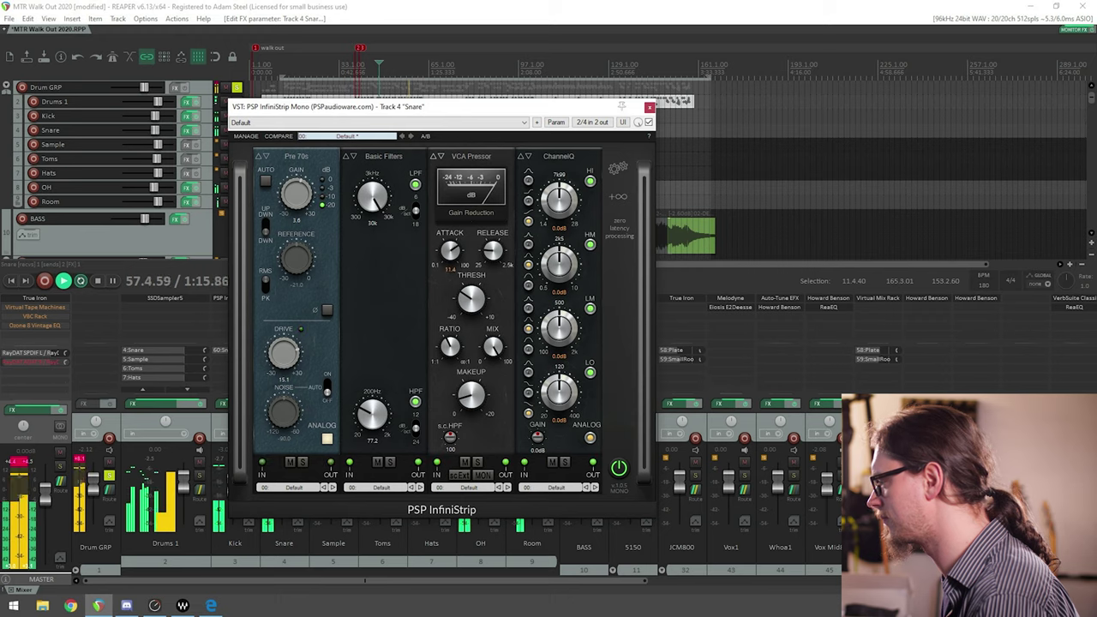
drag(445, 107, 362, 111)
drag(387, 302, 387, 316)
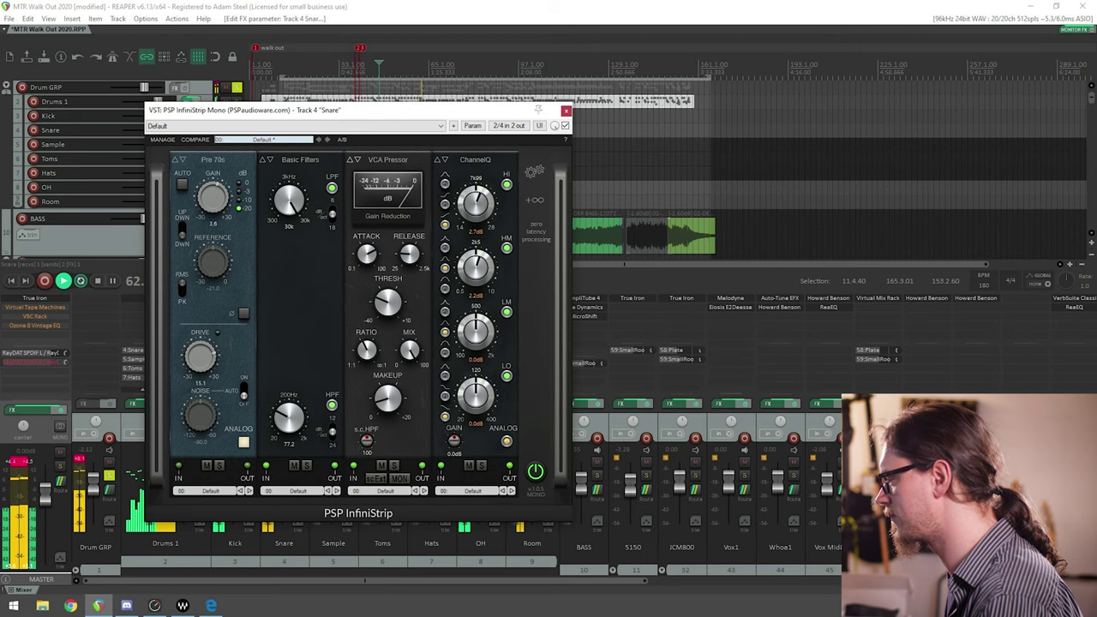
Step: Swap the Snare strip's ChannelQ for the RetroQ, shape its bands with the LO band at 135 Hz, and close the plugin window
click(445, 159)
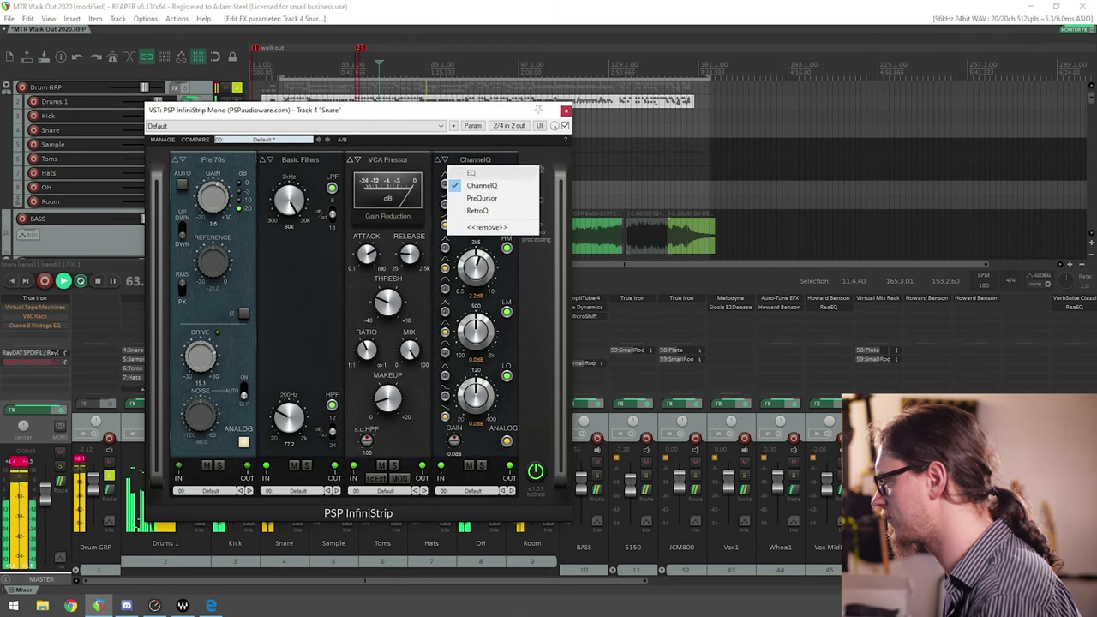
click(476, 210)
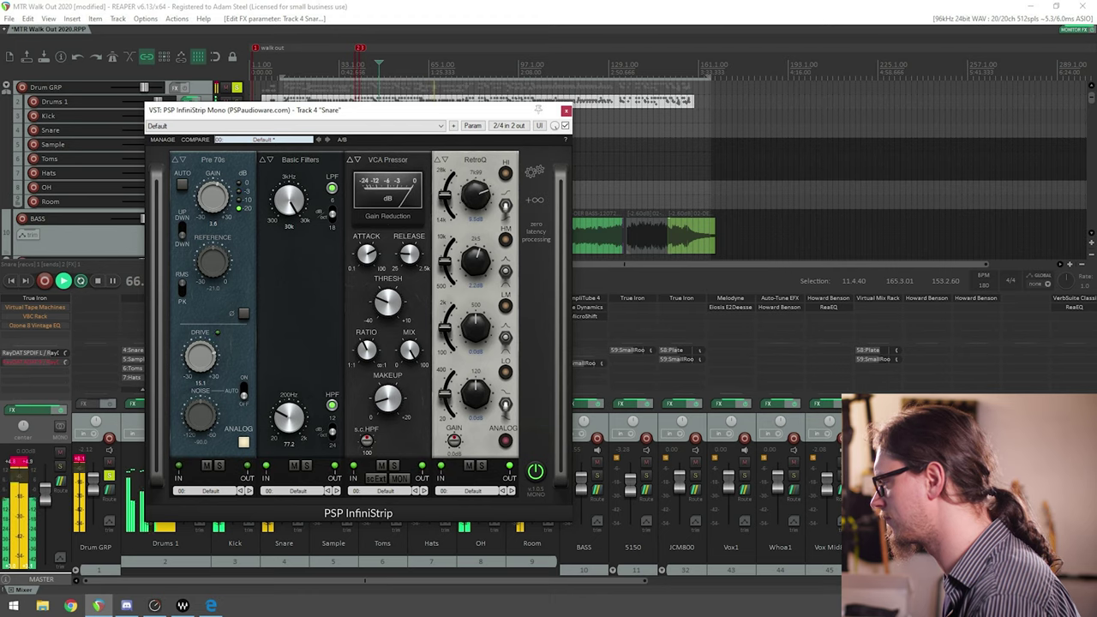
drag(466, 112, 578, 109)
drag(478, 251, 478, 264)
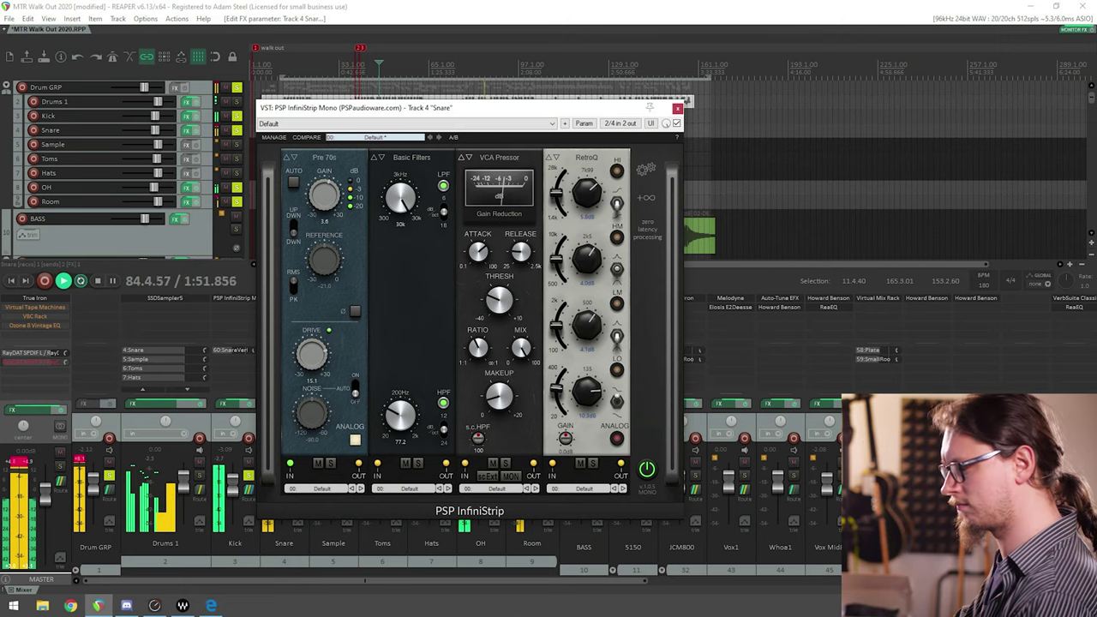
click(96, 547)
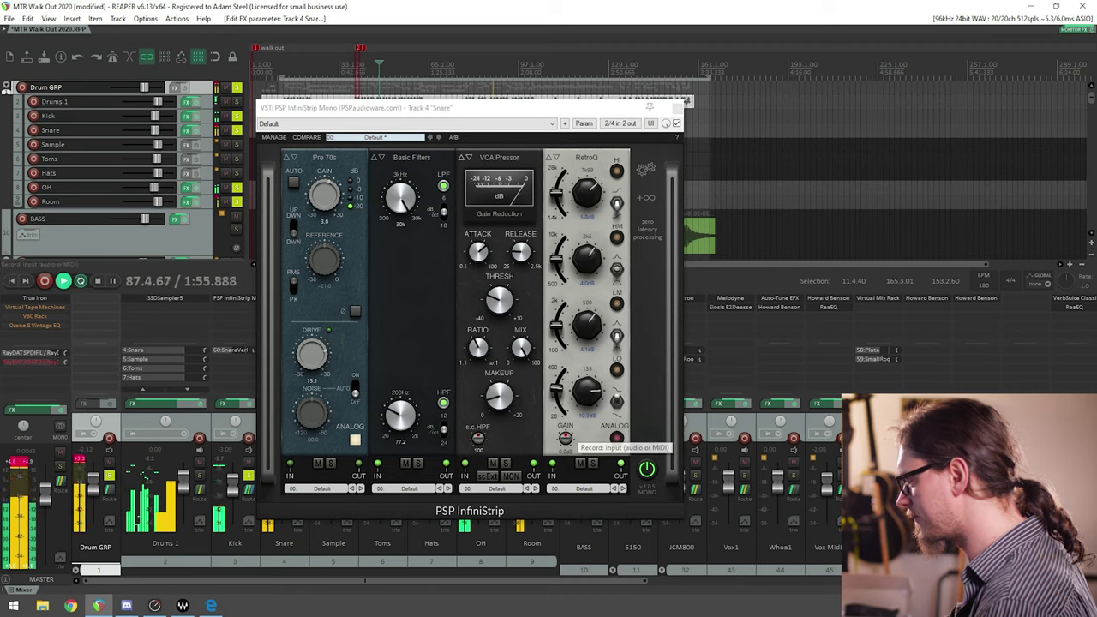
drag(587, 392, 587, 398)
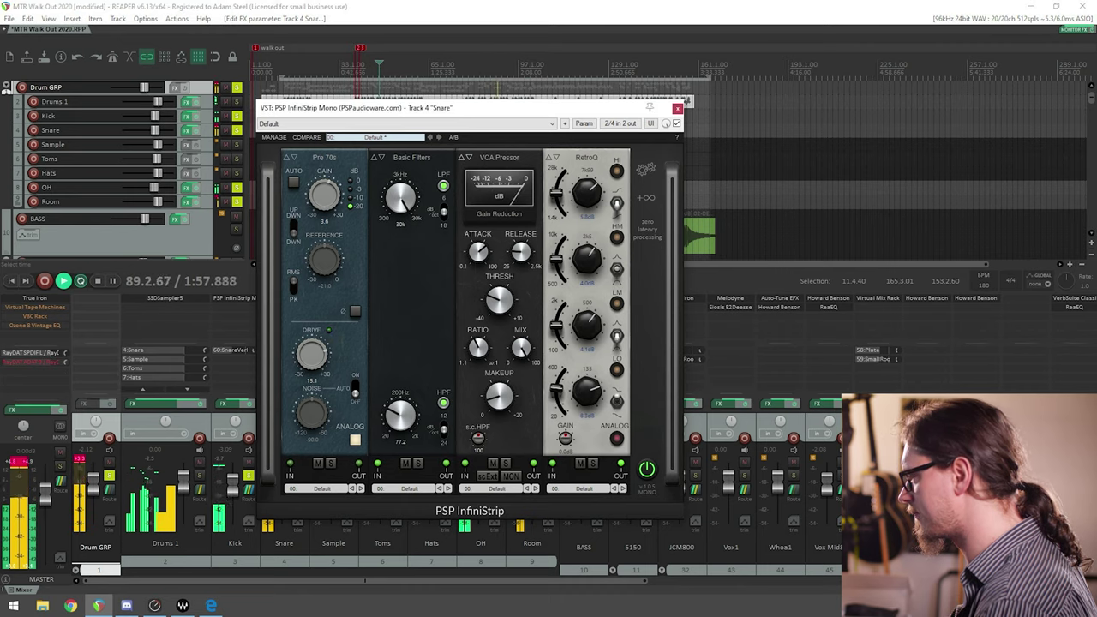
click(677, 108)
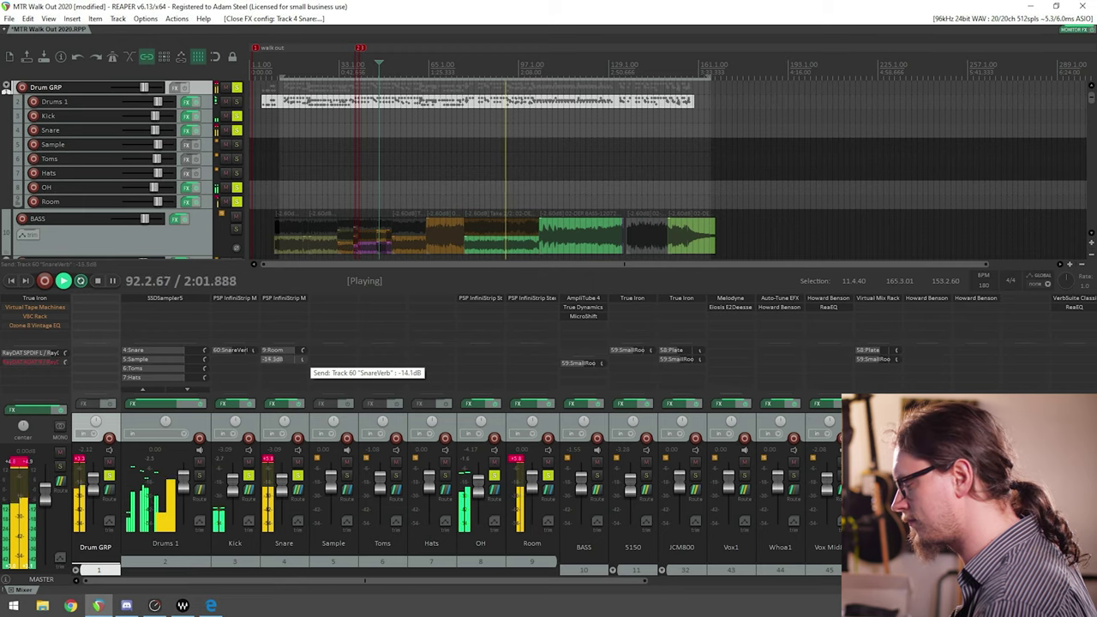
Step: Create a send from the Snare track to the Plate track and set its level to -8.05 dB
drag(303, 580, 740, 580)
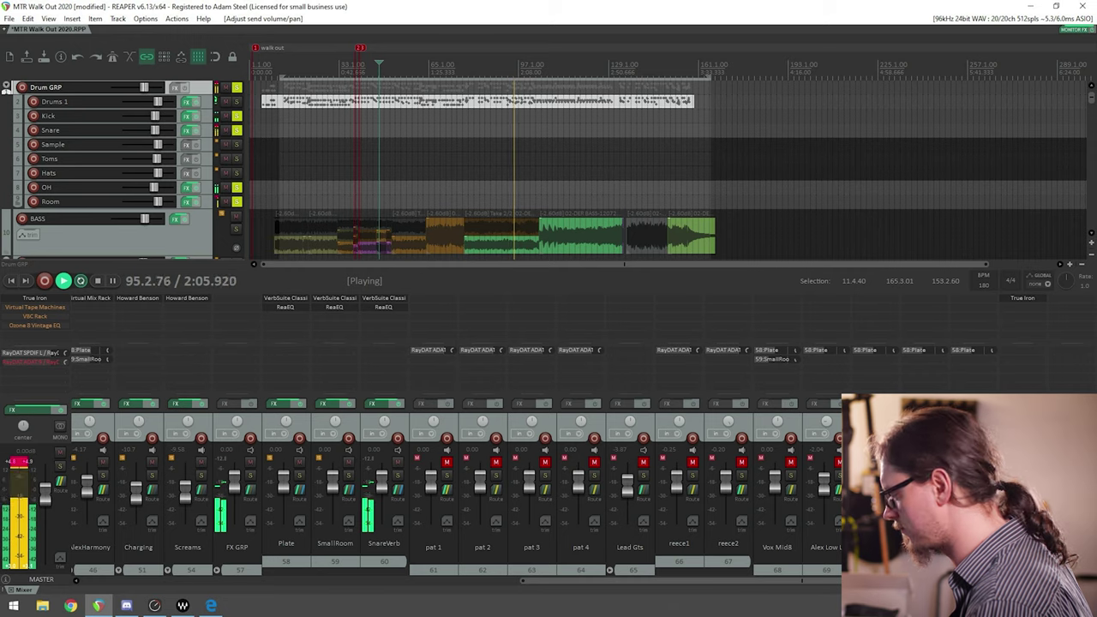
drag(739, 580, 298, 580)
drag(283, 377, 951, 377)
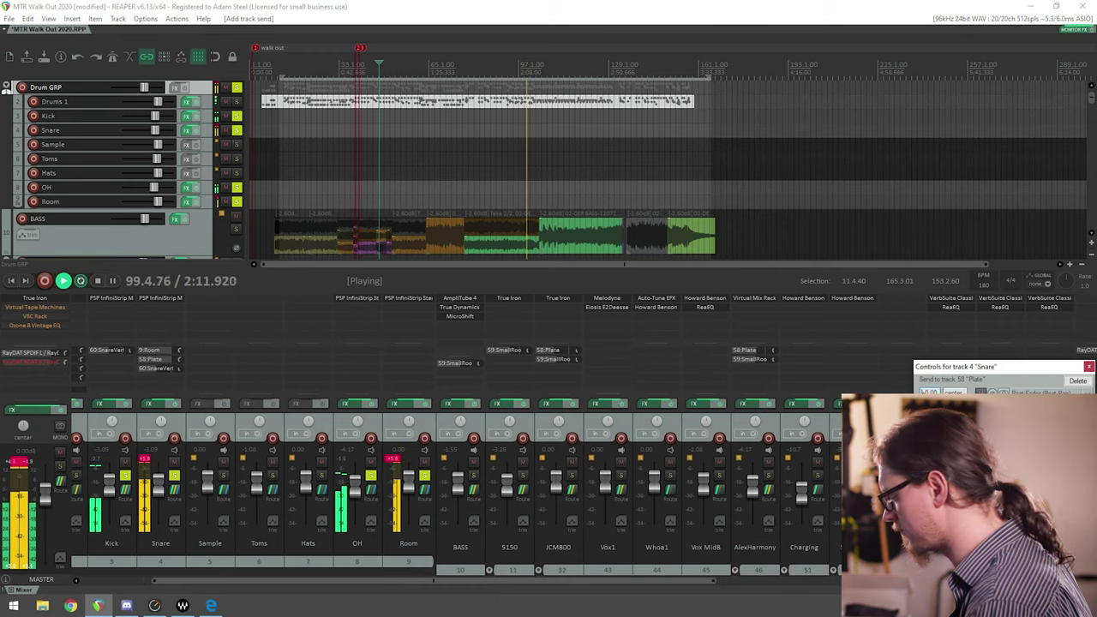
scroll(454, 480, left, 2)
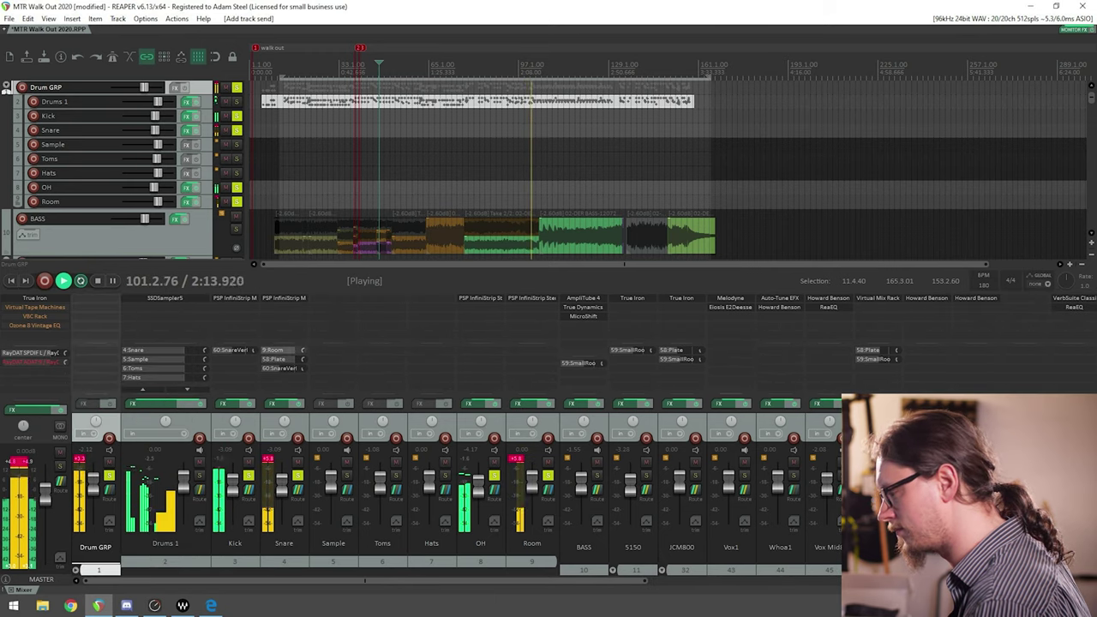
drag(295, 359, 281, 359)
Step: Replay the section and unsolo all tracks to hear the drums within the full mix
key(space)
key(space)
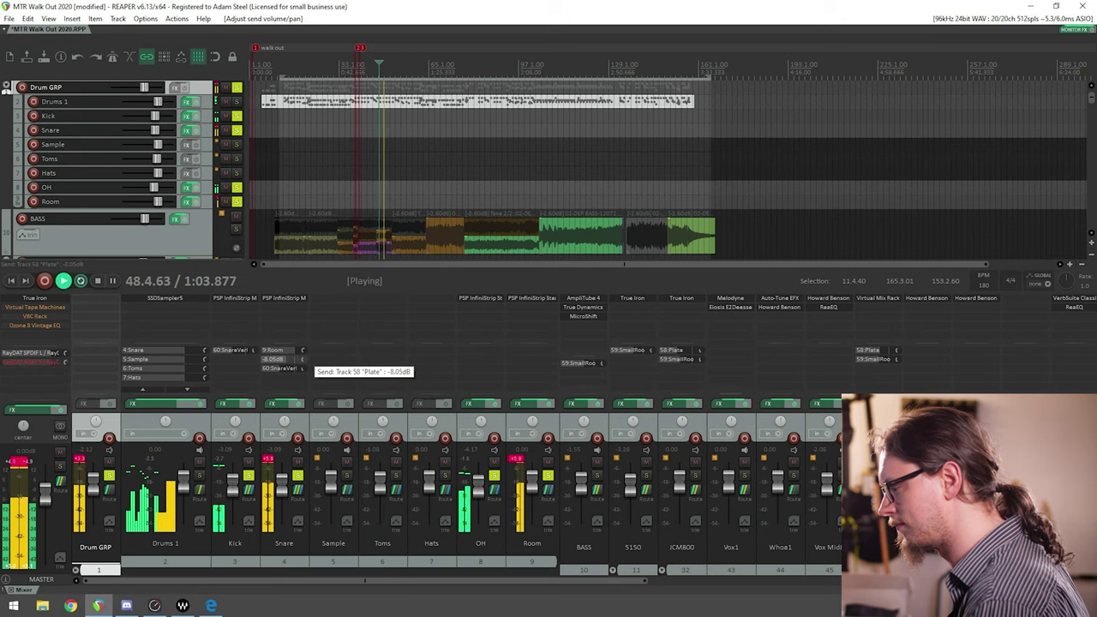
scroll(283, 359, down, 3)
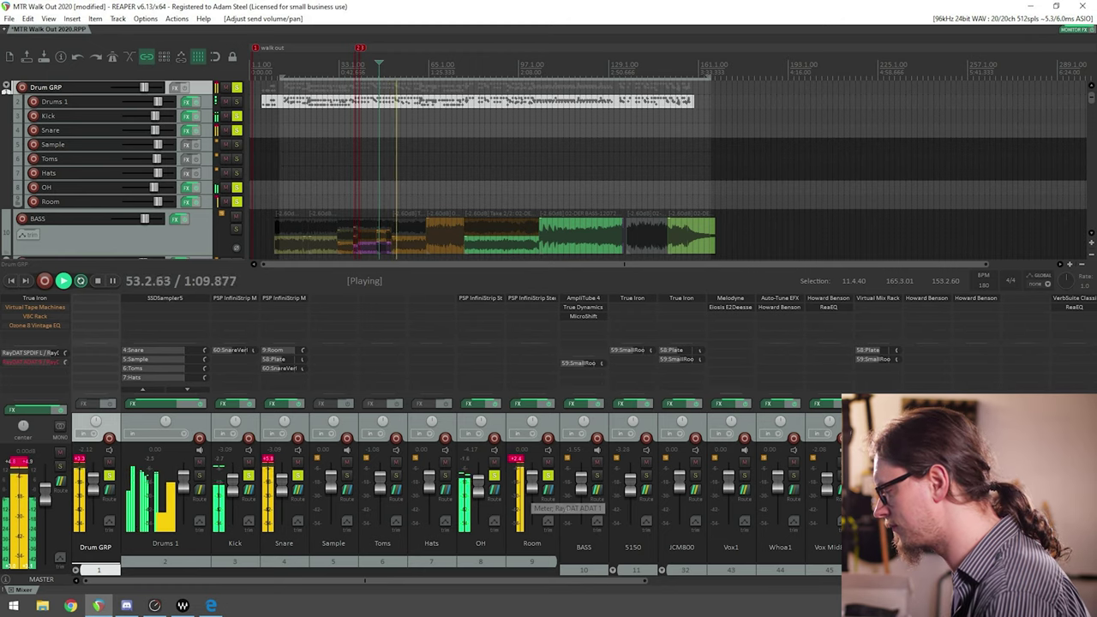
ctrl+click(547, 476)
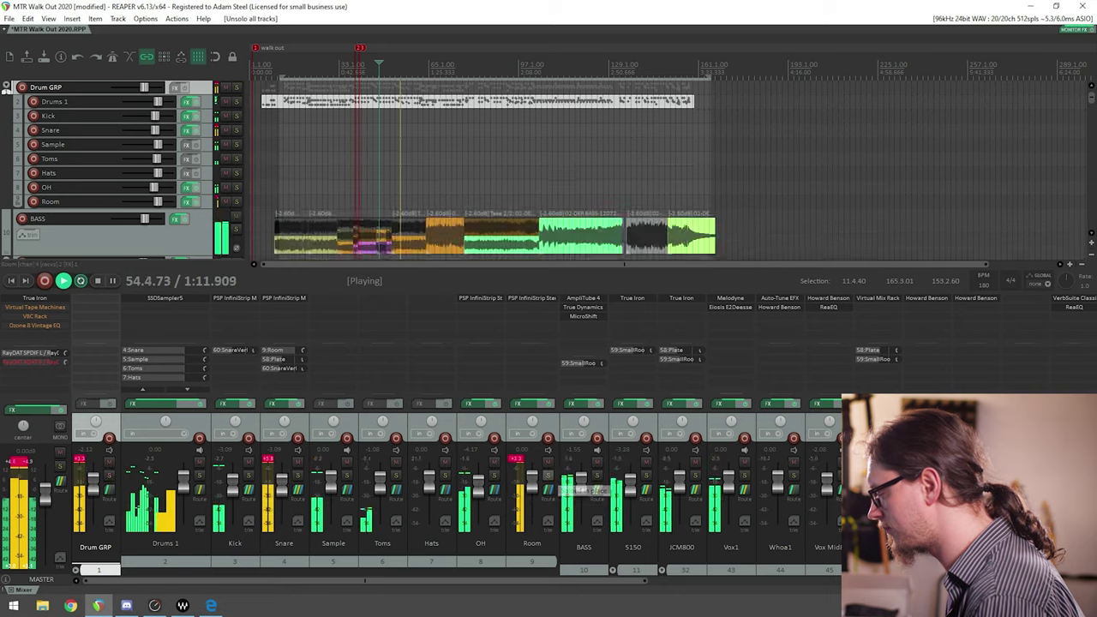
Step: Compare the full mix with the soloed drum tracks, leave only Drum GRP soloed, and replay the section
click(567, 479)
click(568, 480)
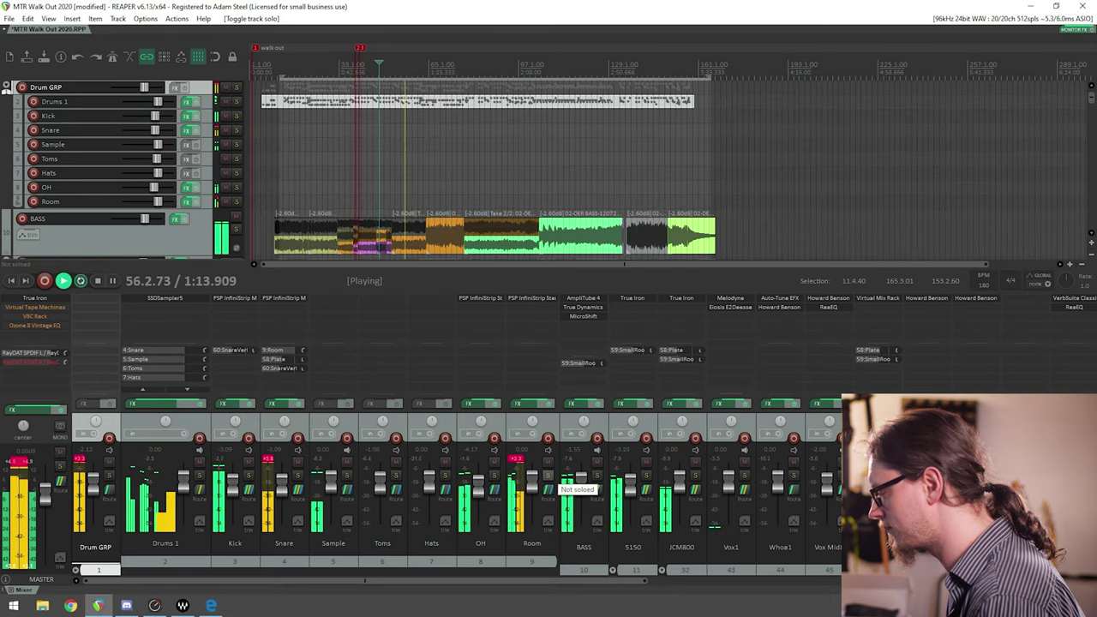
click(548, 475)
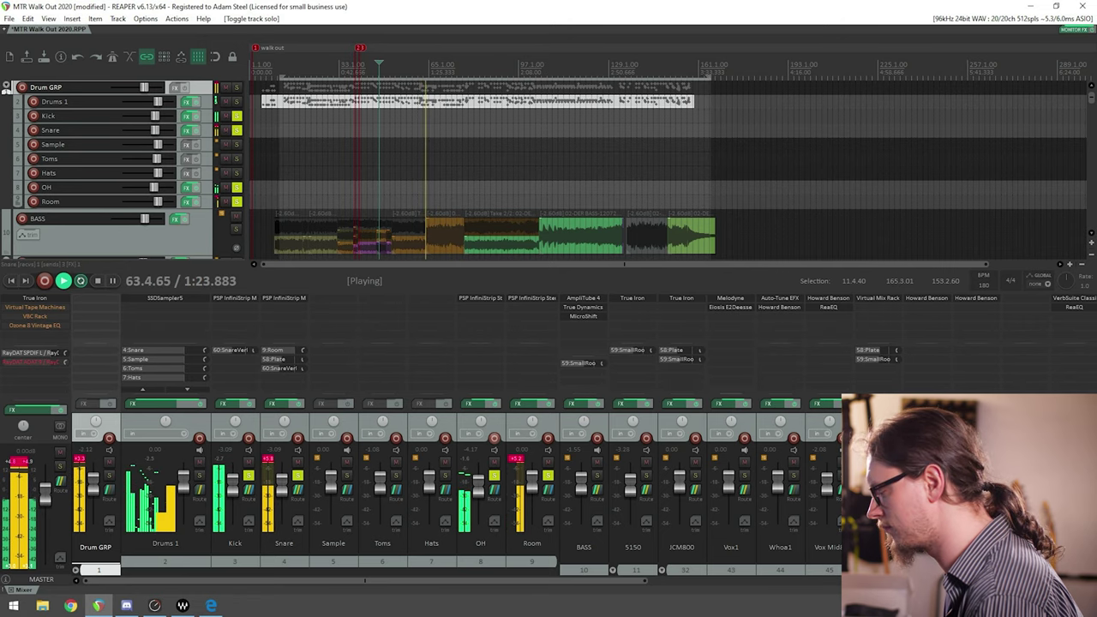
key(space)
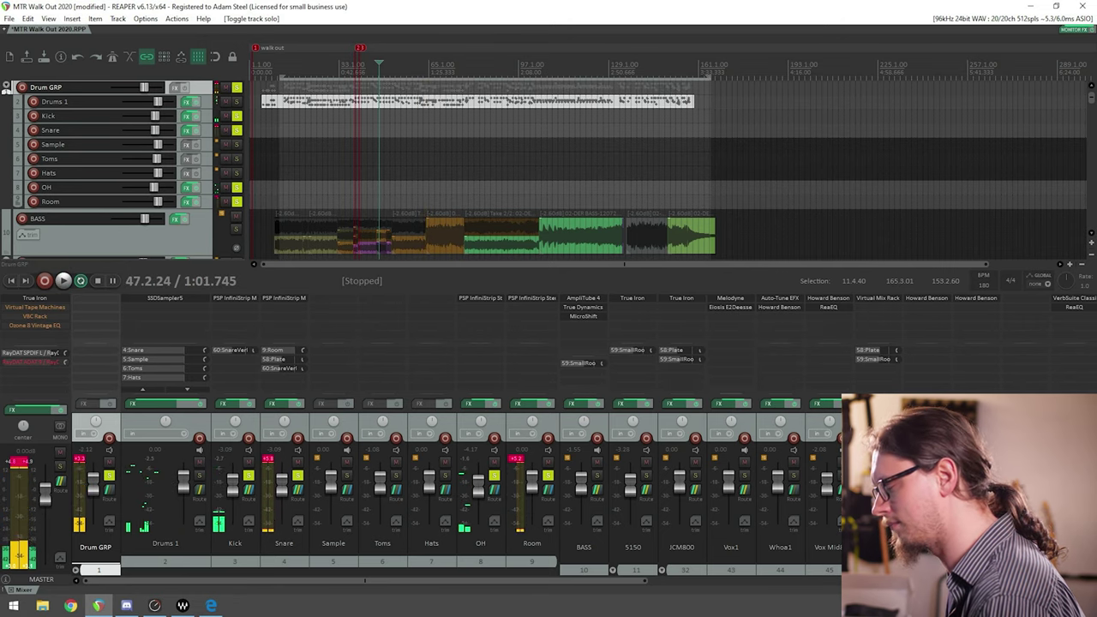
key(alt+F6)
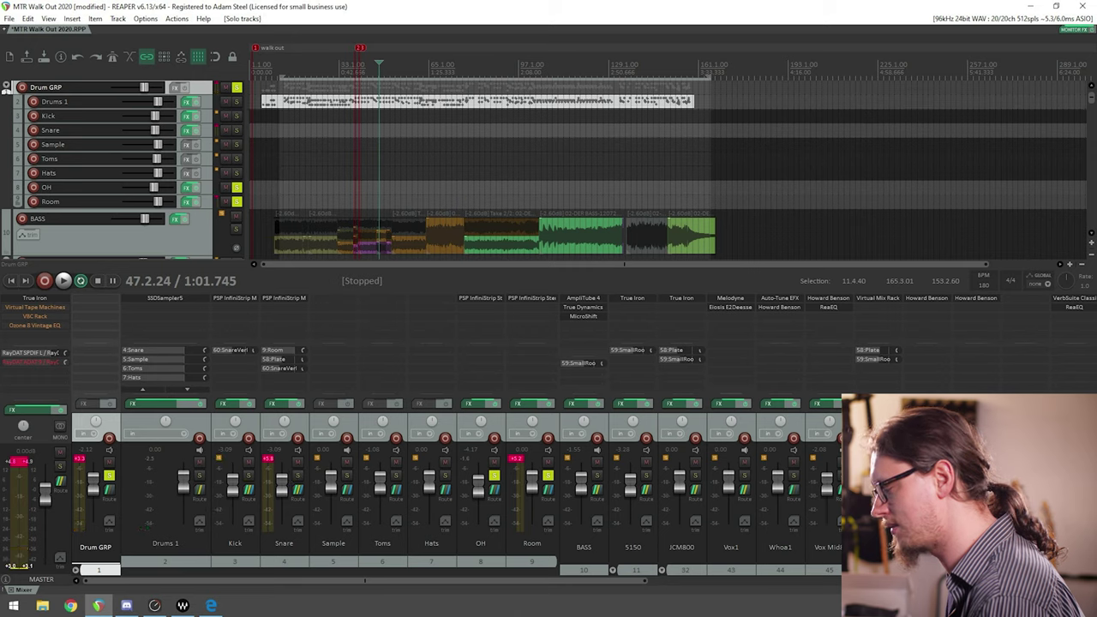
key(space)
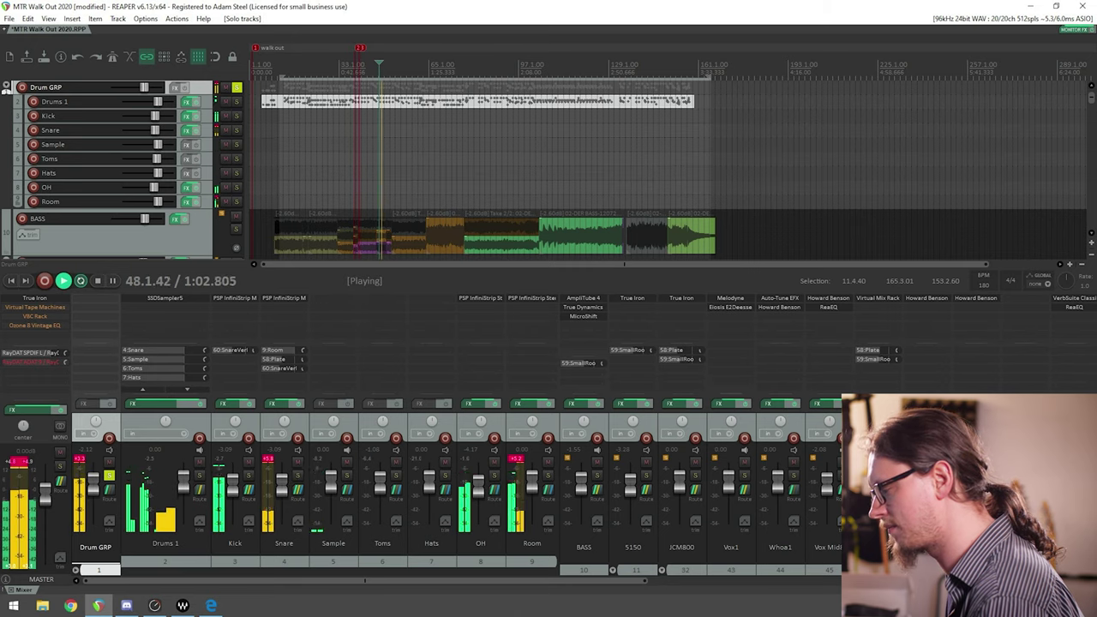
Step: Lower the Snare track's Plate send to -15.0 dB and mute the Sample track
drag(285, 359, 296, 359)
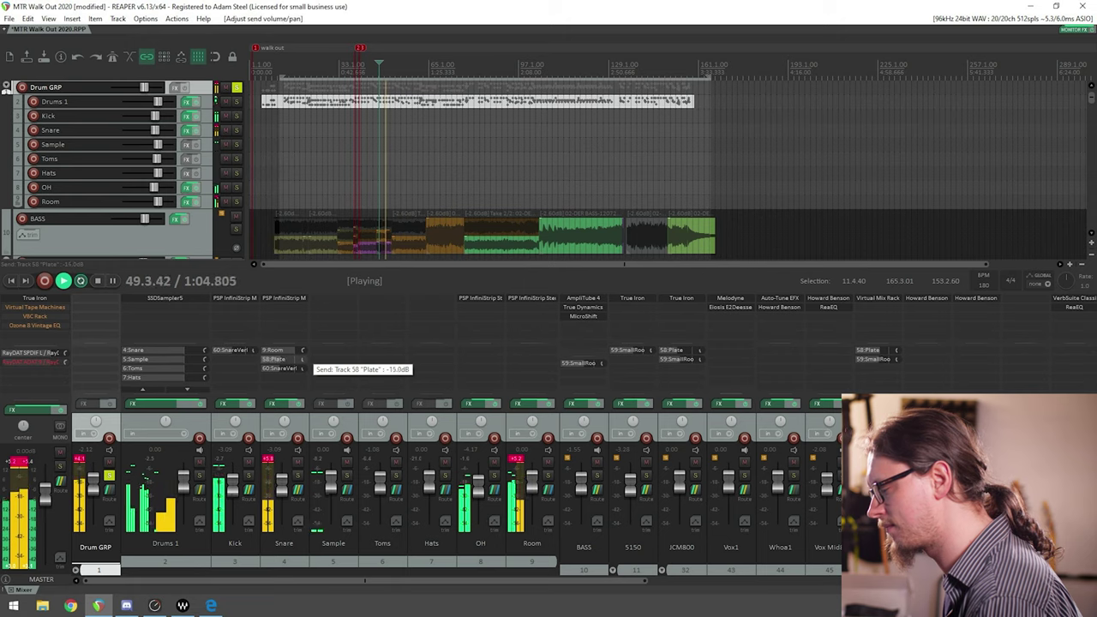
key(space)
click(346, 463)
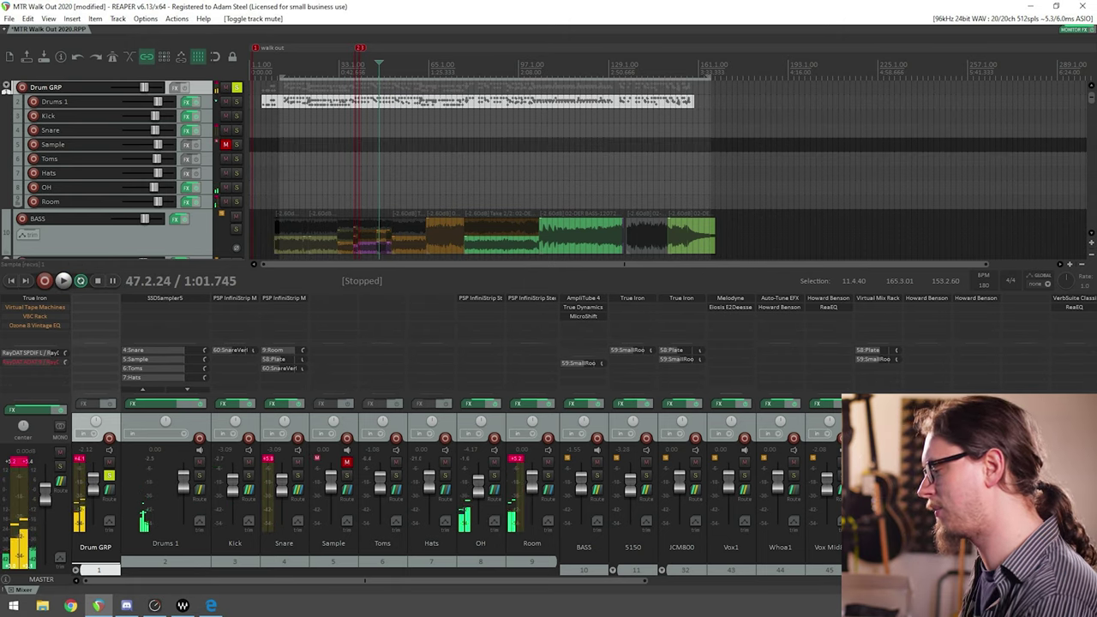
click(334, 546)
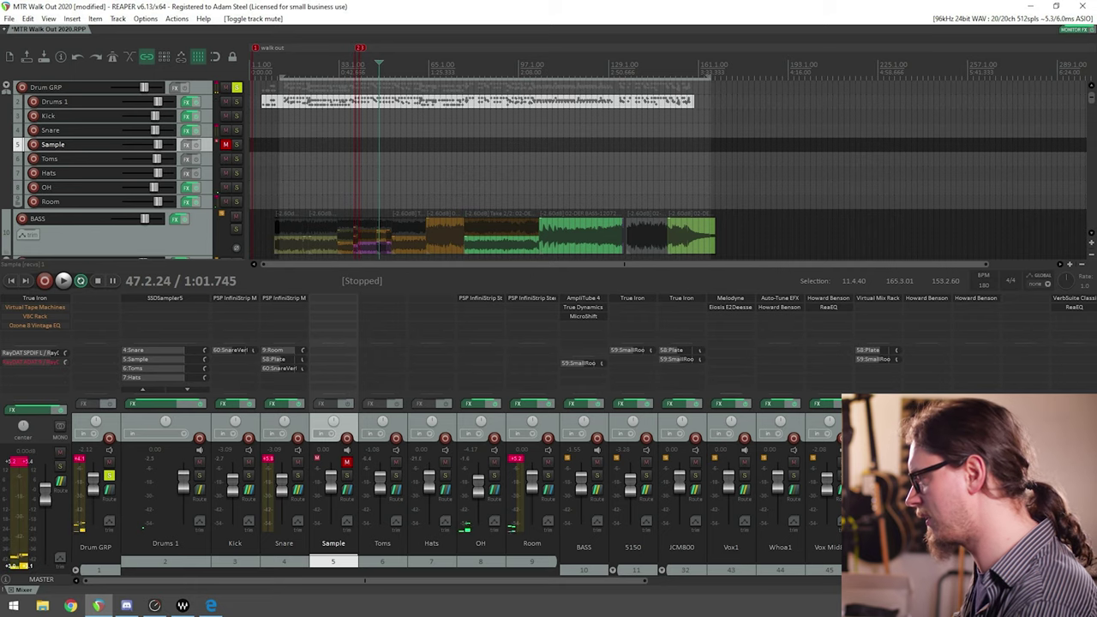
Step: Solo the Toms track, find a passage with toms, and set the time selection from 94.1.26 to 134.4.99
click(395, 476)
click(458, 68)
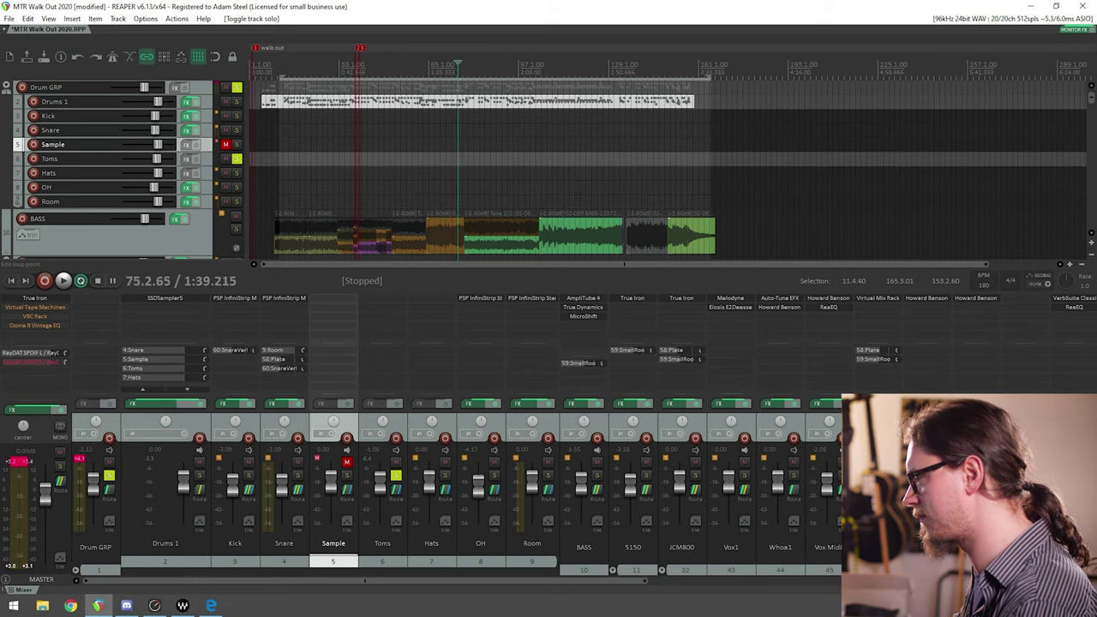
click(442, 69)
key(space)
click(480, 69)
drag(529, 77, 537, 78)
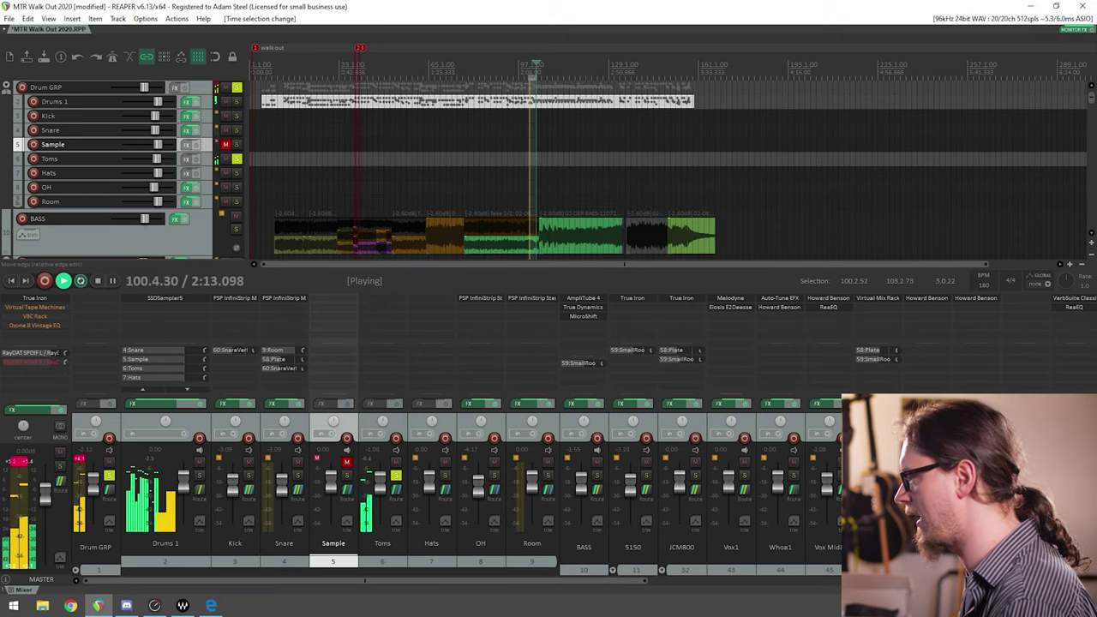
drag(510, 79, 624, 79)
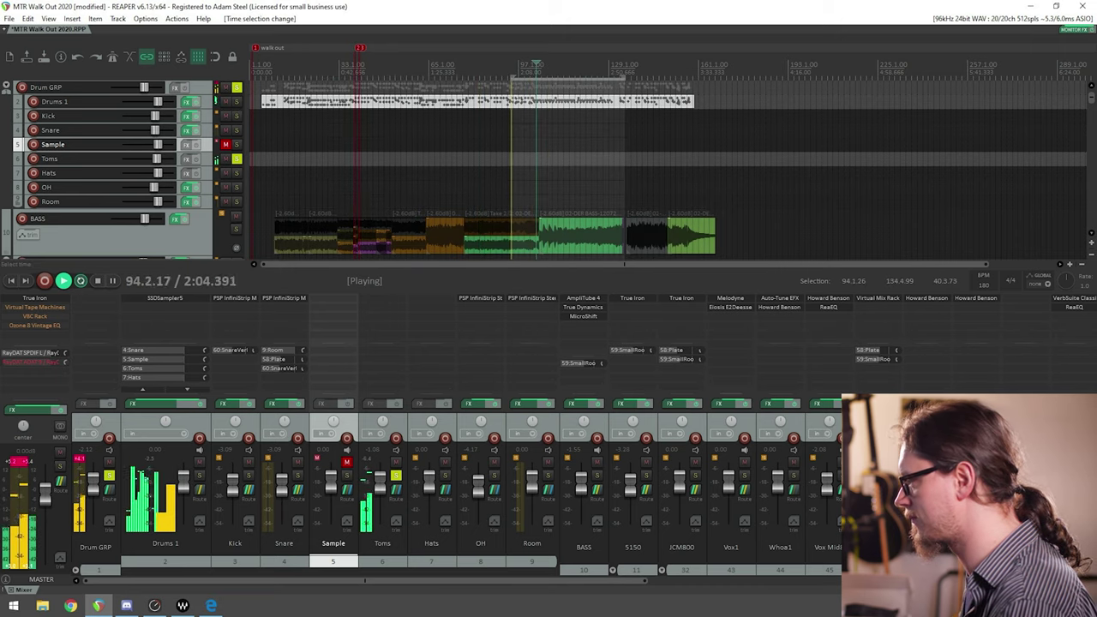
click(549, 68)
click(526, 69)
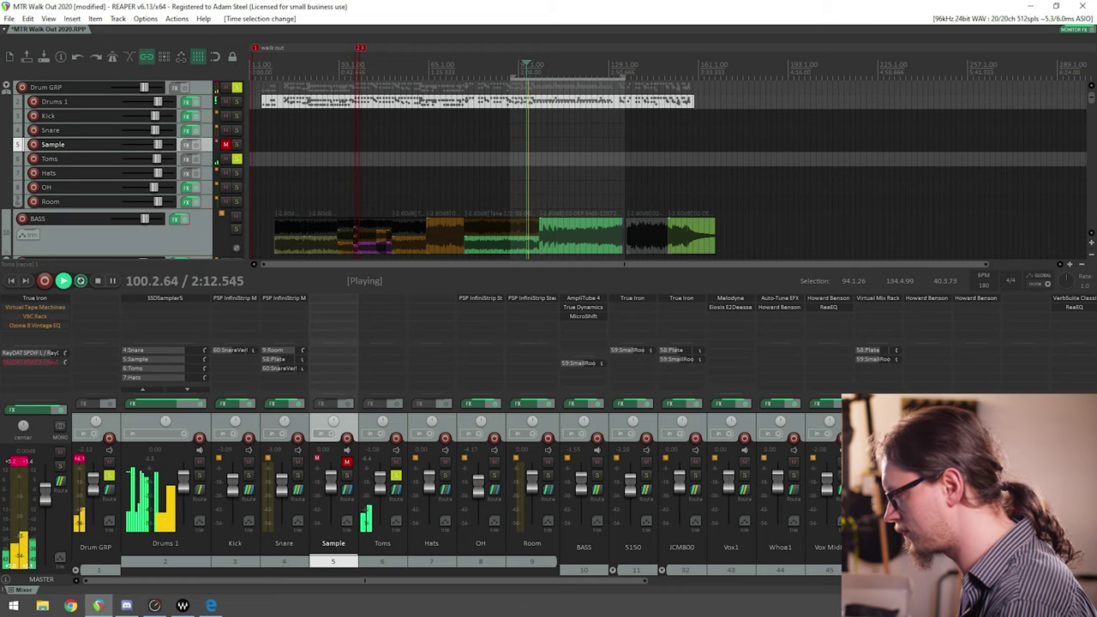
Step: Unsolo the Toms track and add PSP InfiniStrip Stereo to the Sample track
click(236, 159)
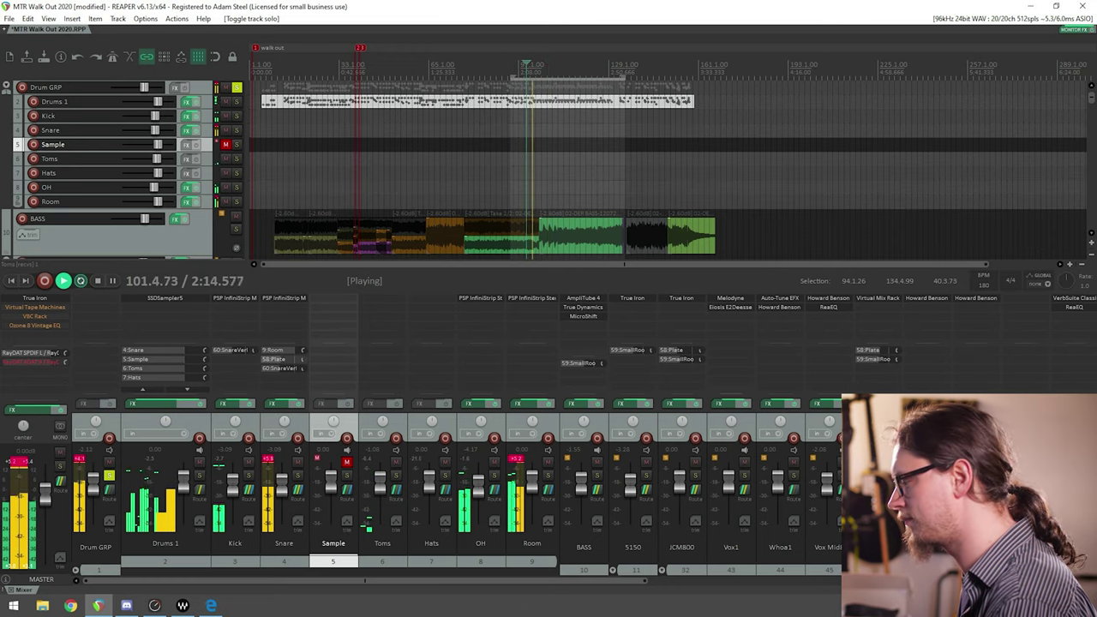
double_click(336, 312)
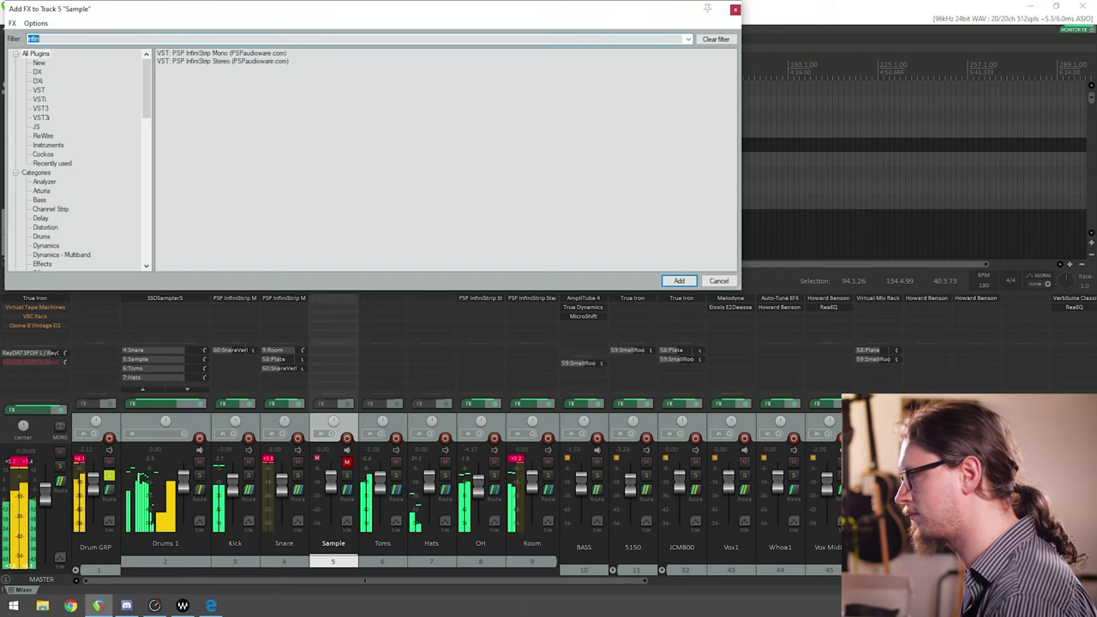
key(Down)
key(Down)
key(Return)
drag(238, 37, 659, 79)
Step: Set the Snare track's Plate send to -18.7 dB, close the Sample track's plugin window and stop playback
click(302, 359)
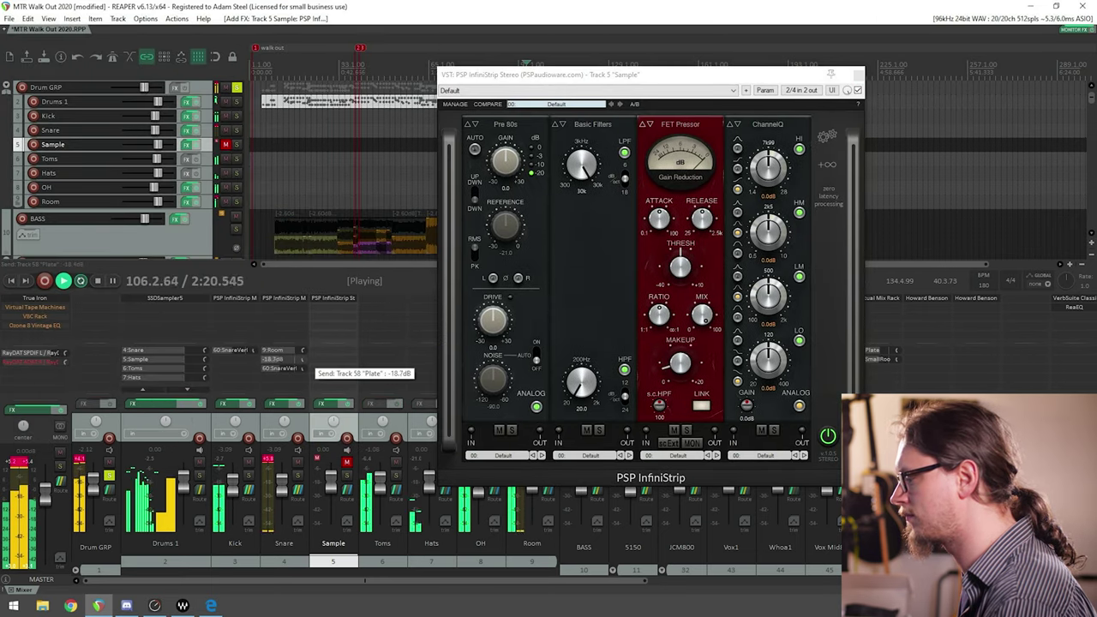
drag(556, 82, 305, 137)
key(Escape)
key(space)
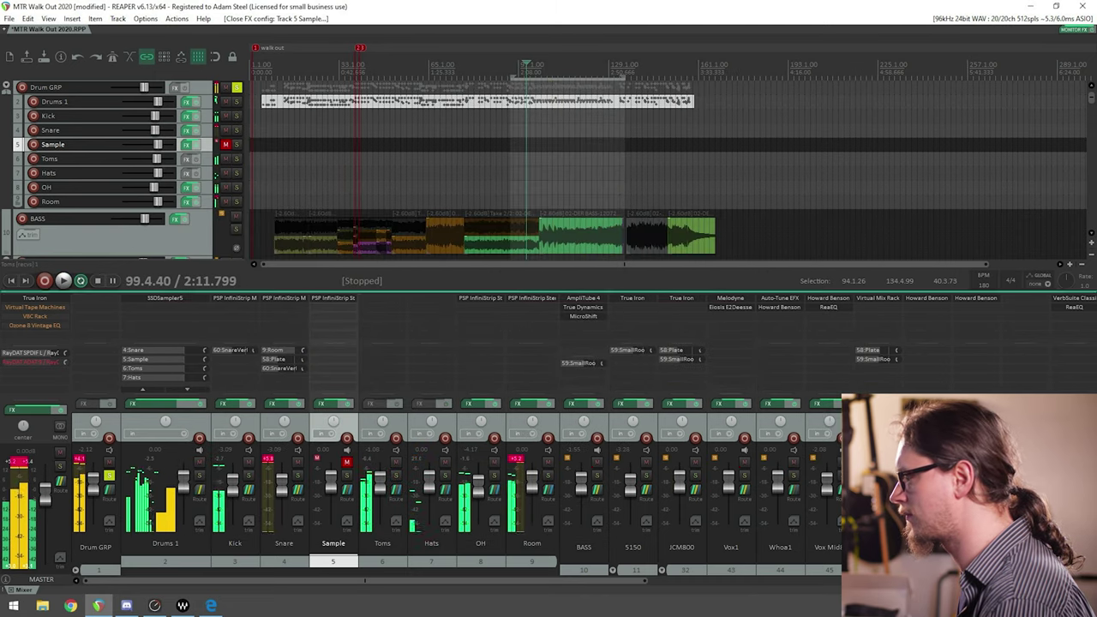
Step: Move the InfiniStrip from the Sample track to the Toms track and add a second PSP InfiniStrip Stereo to Toms
click(382, 299)
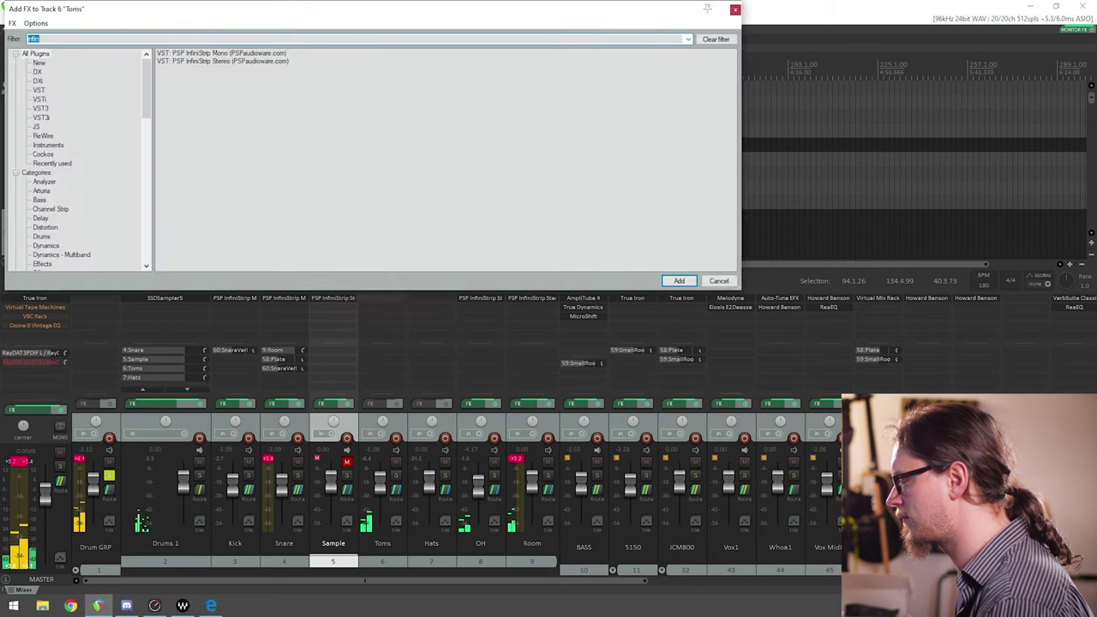
drag(334, 298, 382, 299)
alt+click(333, 299)
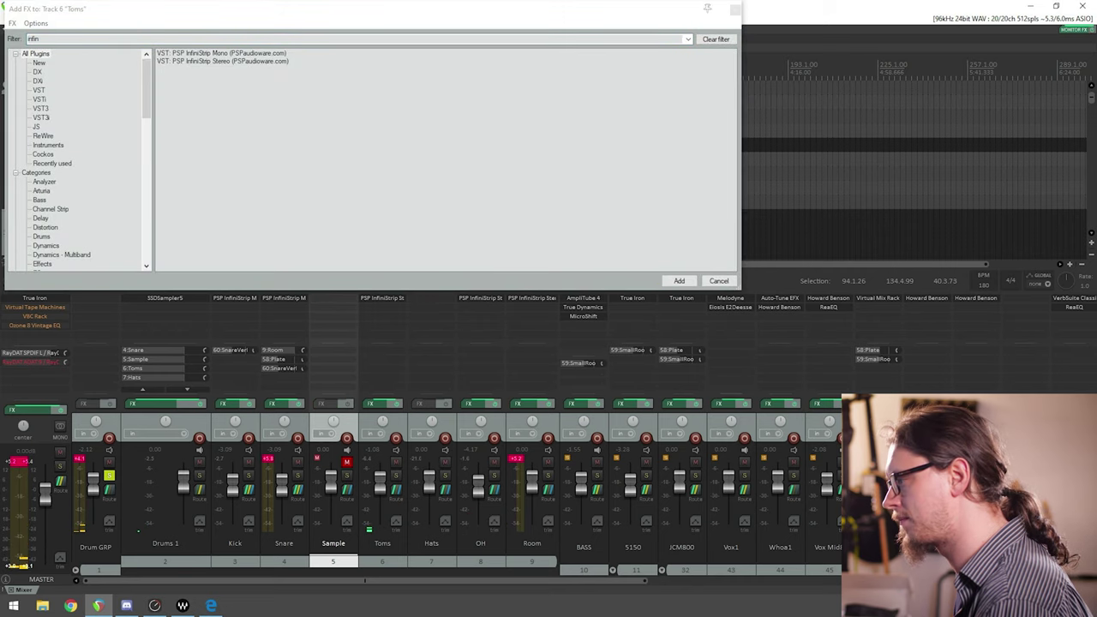
double_click(222, 61)
drag(200, 13, 321, 100)
Step: Load VCA Pressor and Pre 70s in the second Toms strip, raising the compressor attack and setting drive to 12.8 and high-pass to 31.0
click(380, 148)
click(380, 198)
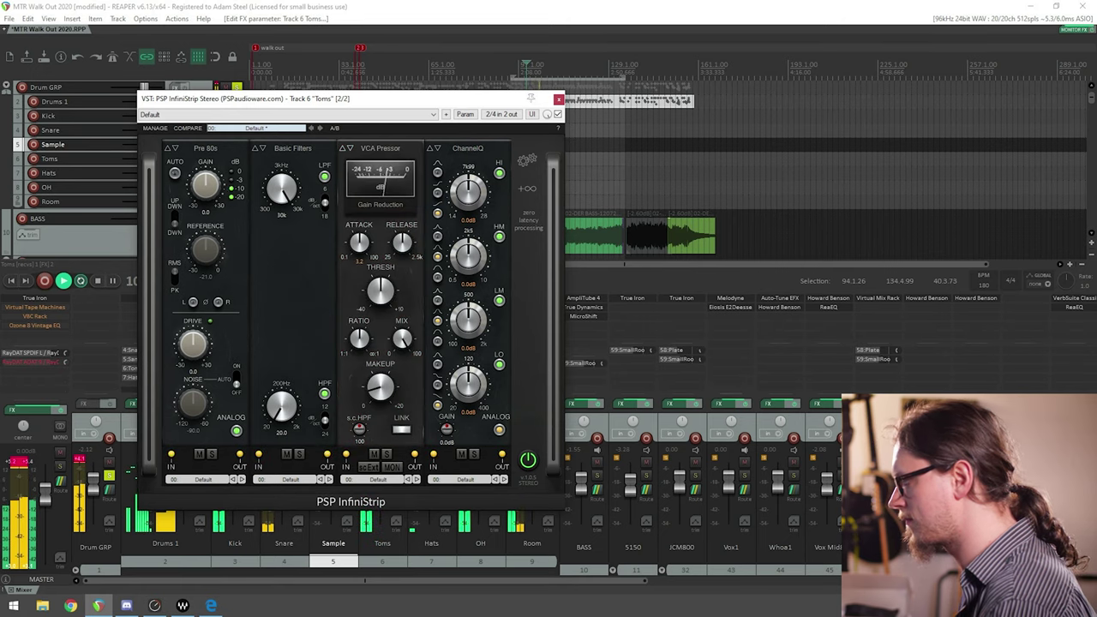
drag(359, 243, 359, 229)
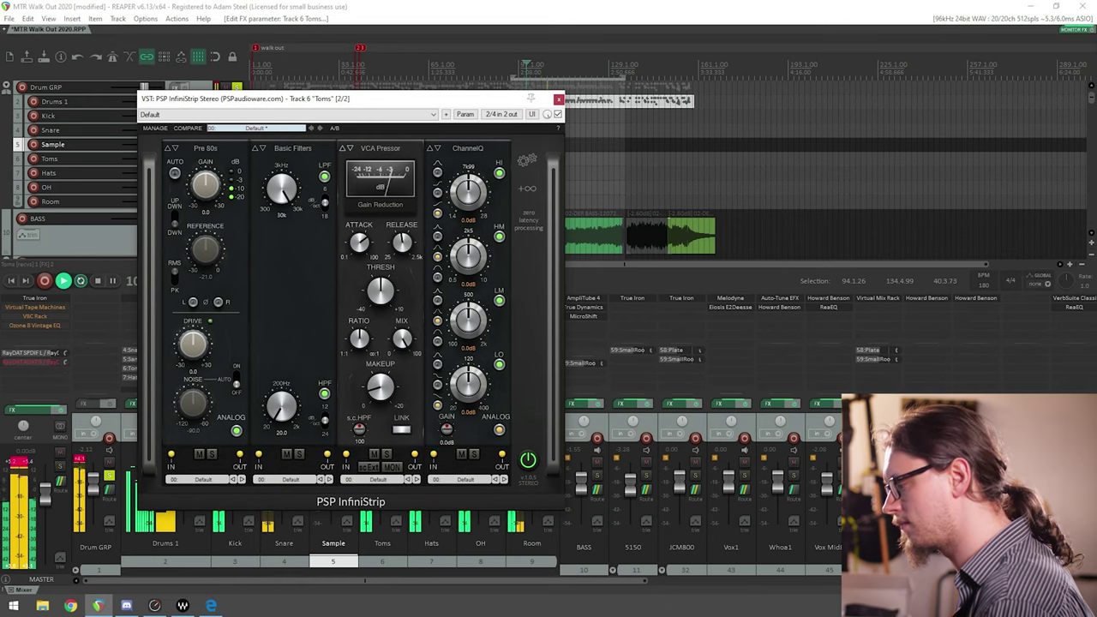
click(205, 148)
click(207, 199)
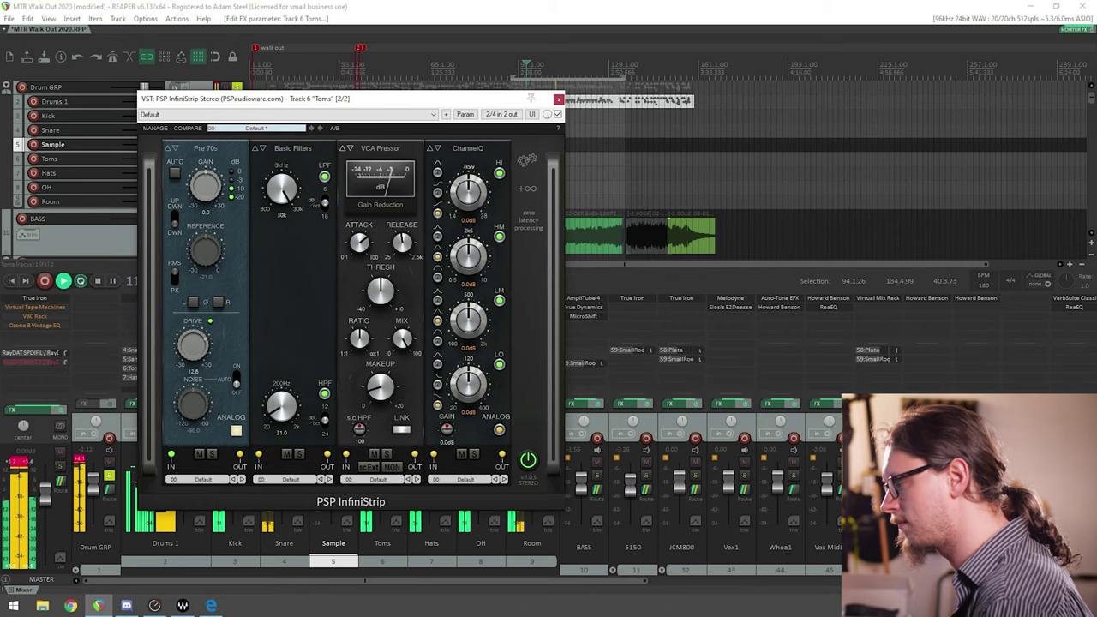
mouse_move(402, 339)
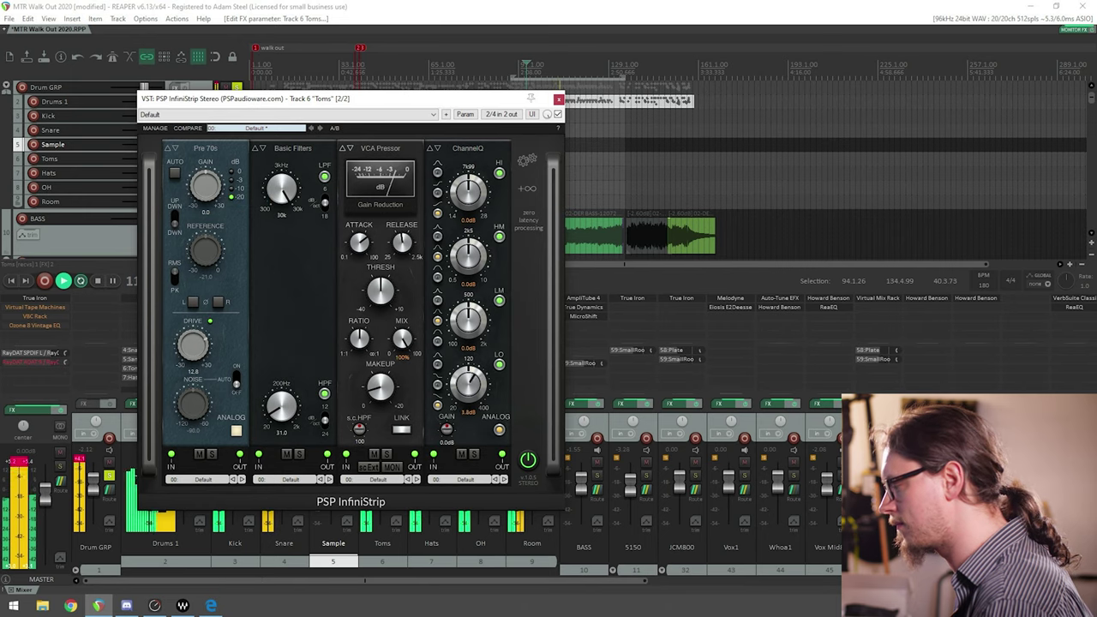
Step: Shape the Toms ChannelQ with LO 5.4 dB at 141 Hz, LM -2.2 dB at 454 Hz, HM 3.1 dB at 2k96, and a slight HI boost
drag(468, 384, 468, 403)
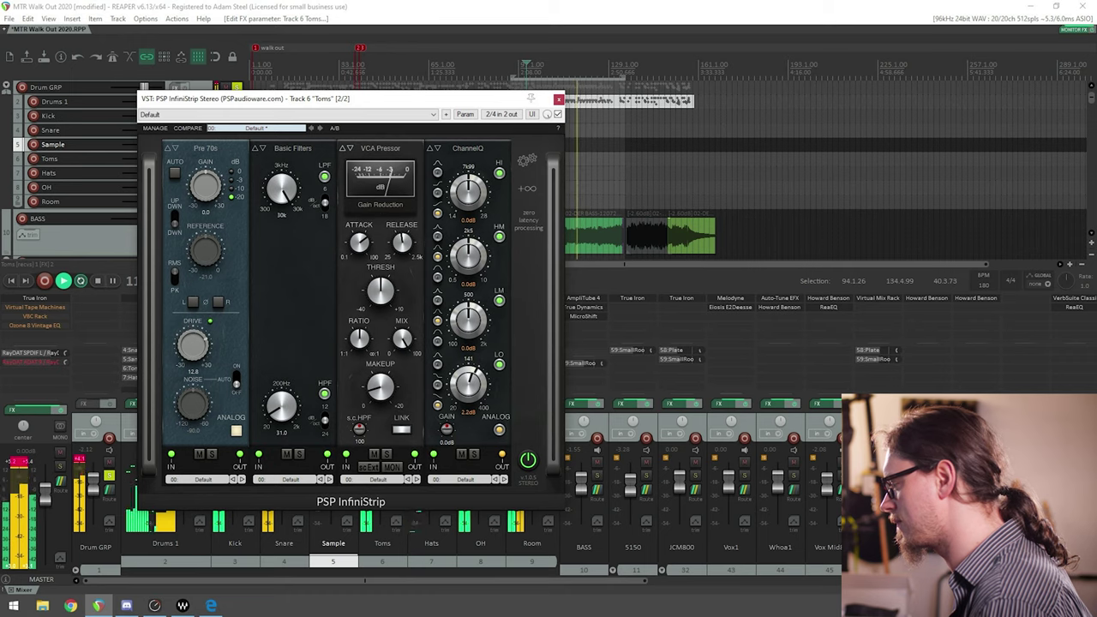
mouse_move(468, 320)
mouse_down()
mouse_move(468, 300)
mouse_move(468, 333)
mouse_up()
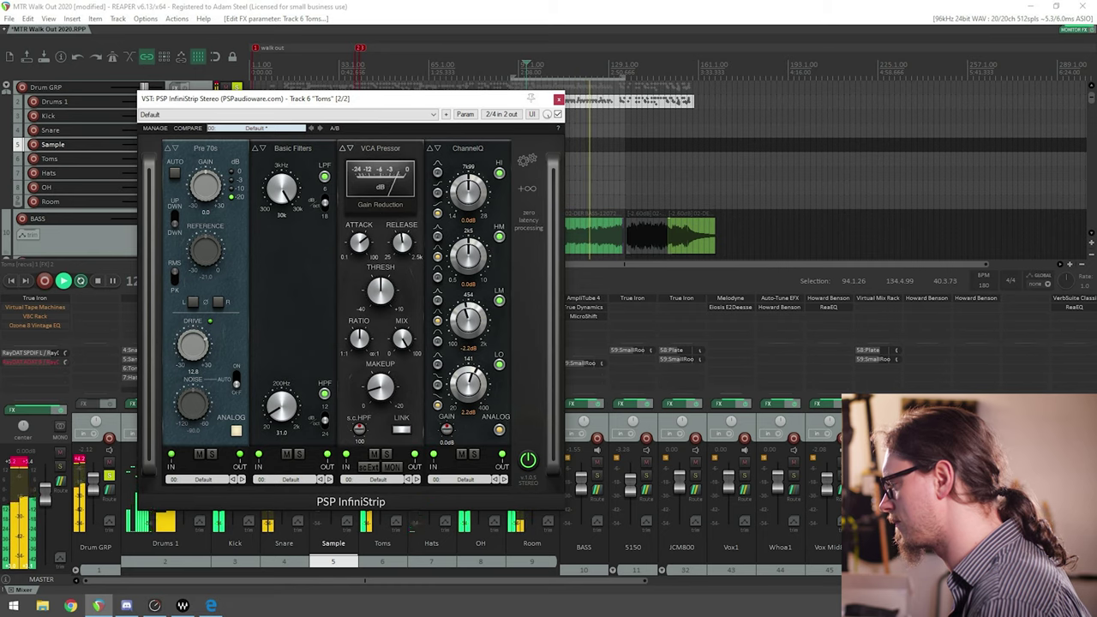
drag(468, 254, 468, 242)
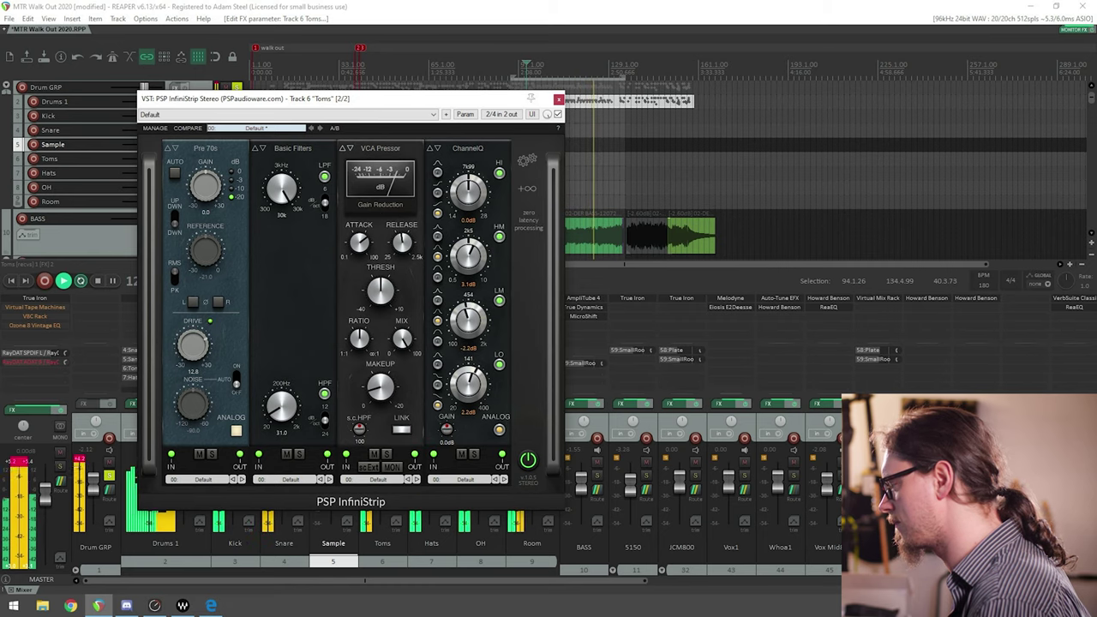
drag(468, 190, 468, 188)
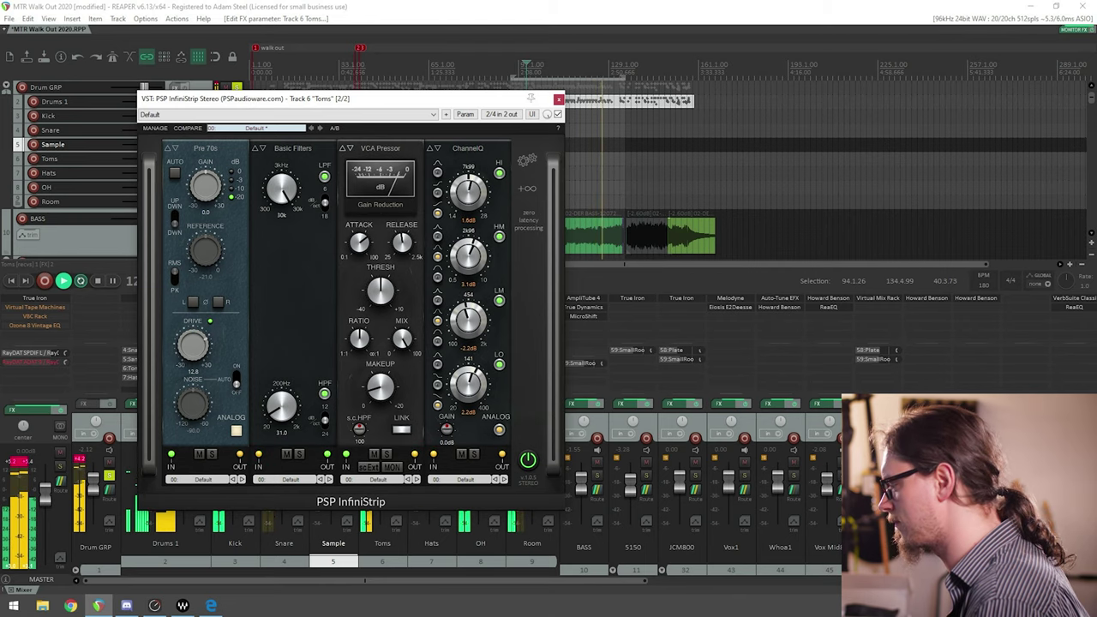
drag(468, 383, 468, 377)
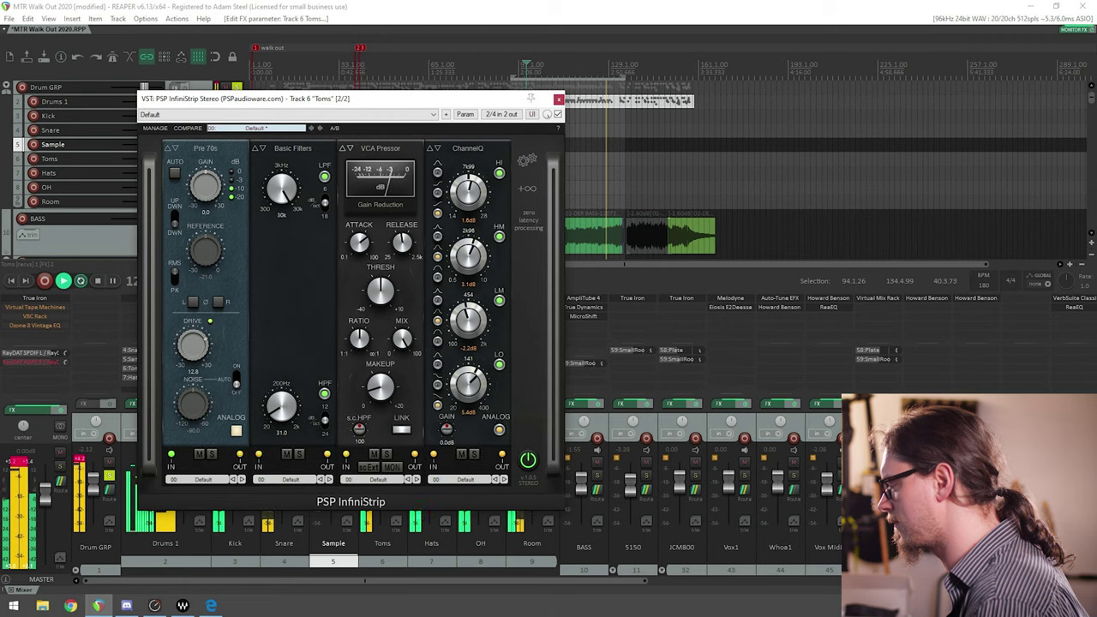
Step: Set the Toms ChannelQ gain to -1.7 dB and the VCA Pressor threshold to -15.0, and close the plugin window
drag(447, 430, 447, 433)
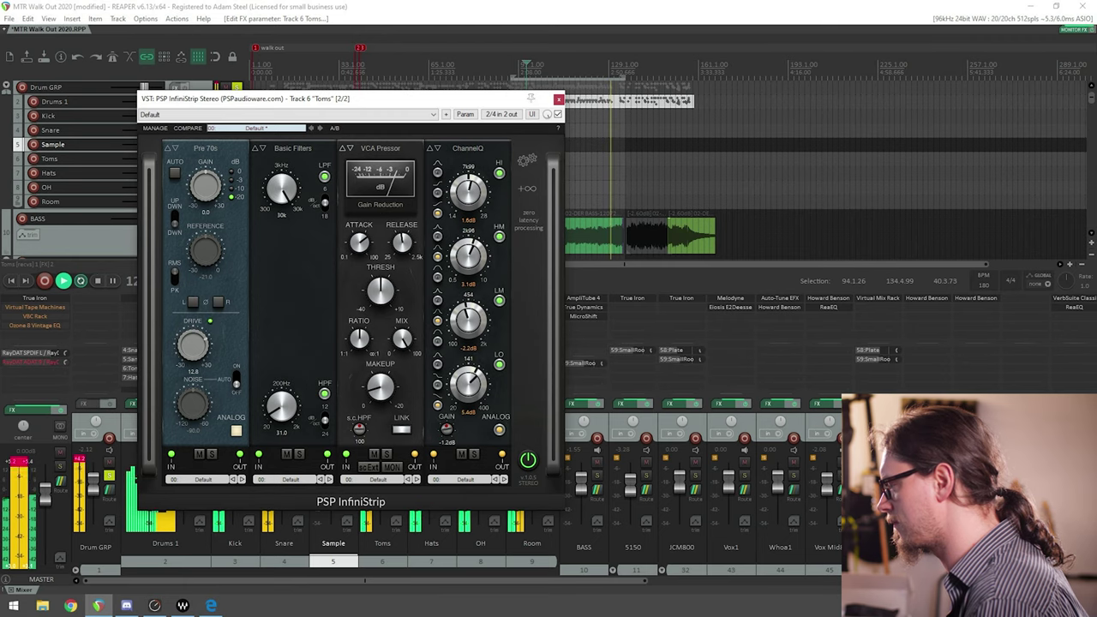
drag(381, 291, 380, 291)
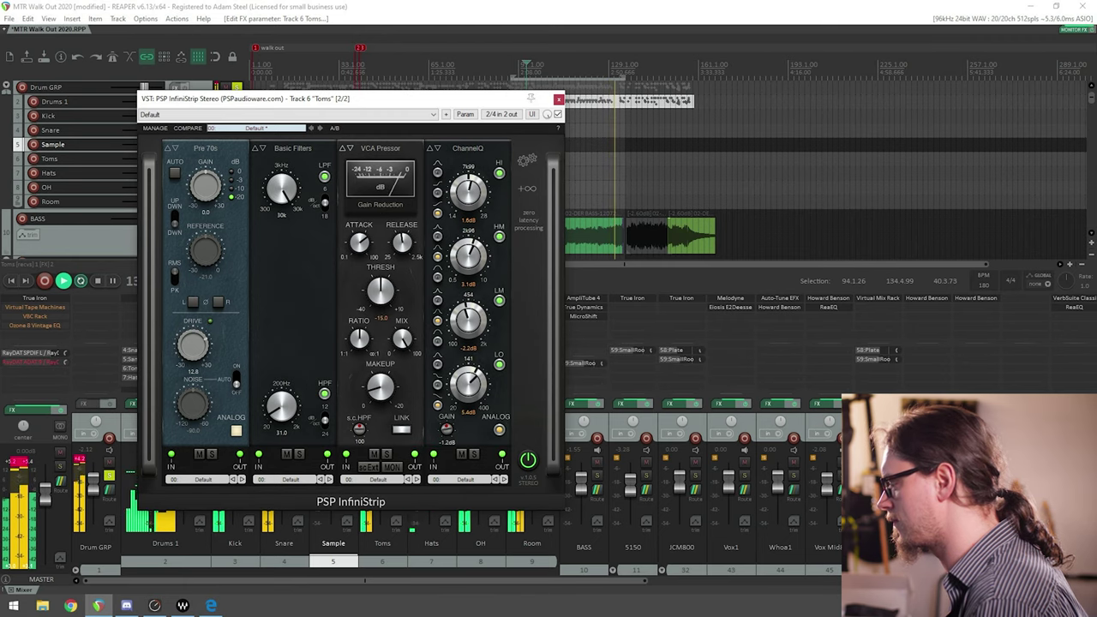
drag(447, 430, 446, 432)
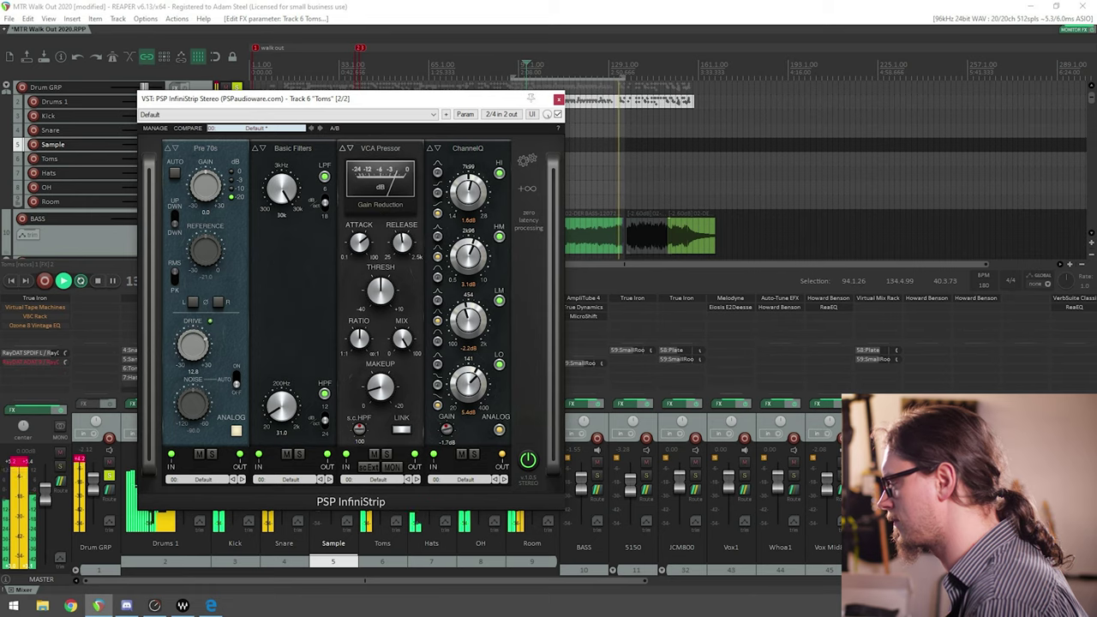
drag(389, 101, 382, 127)
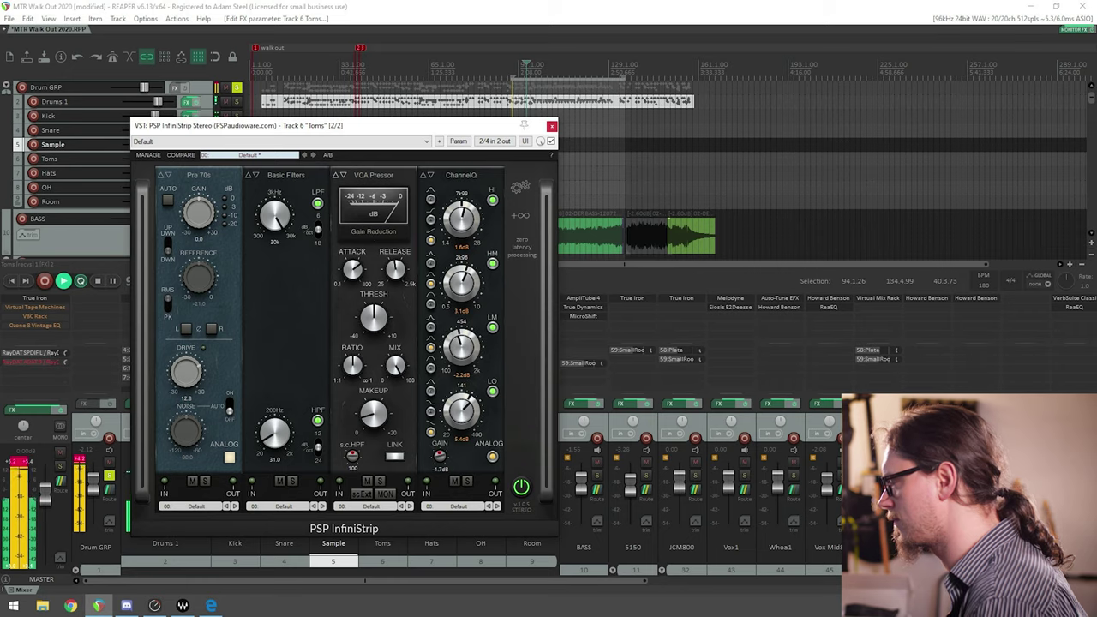
click(551, 126)
Step: Remove the unedited duplicate InfiniStrip from the Toms track and play the song from about bar 114
key(space)
click(315, 65)
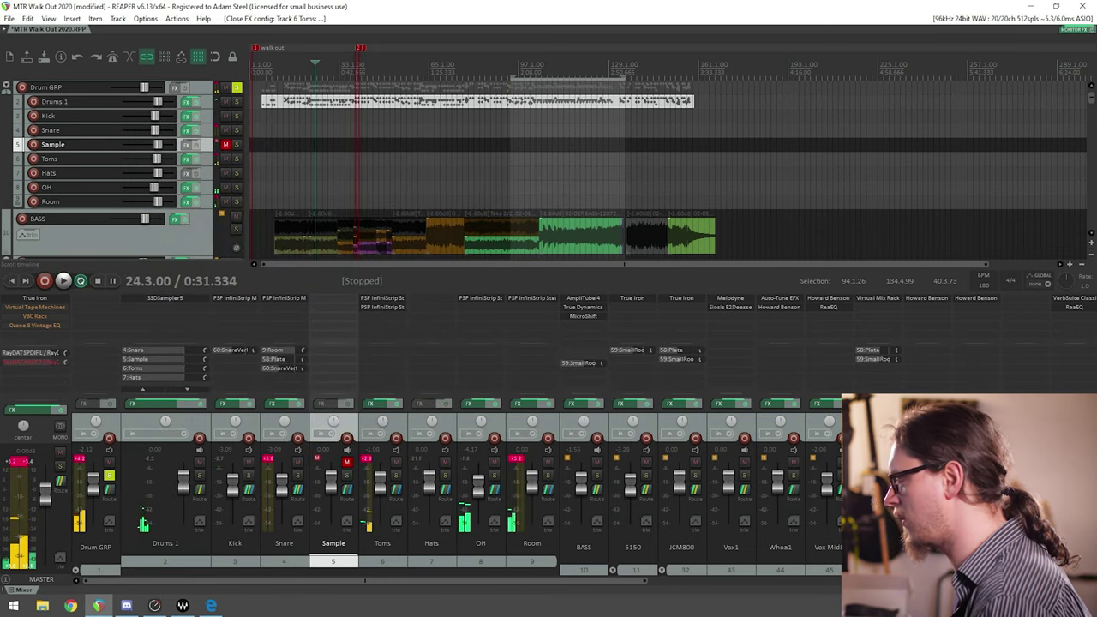
click(567, 66)
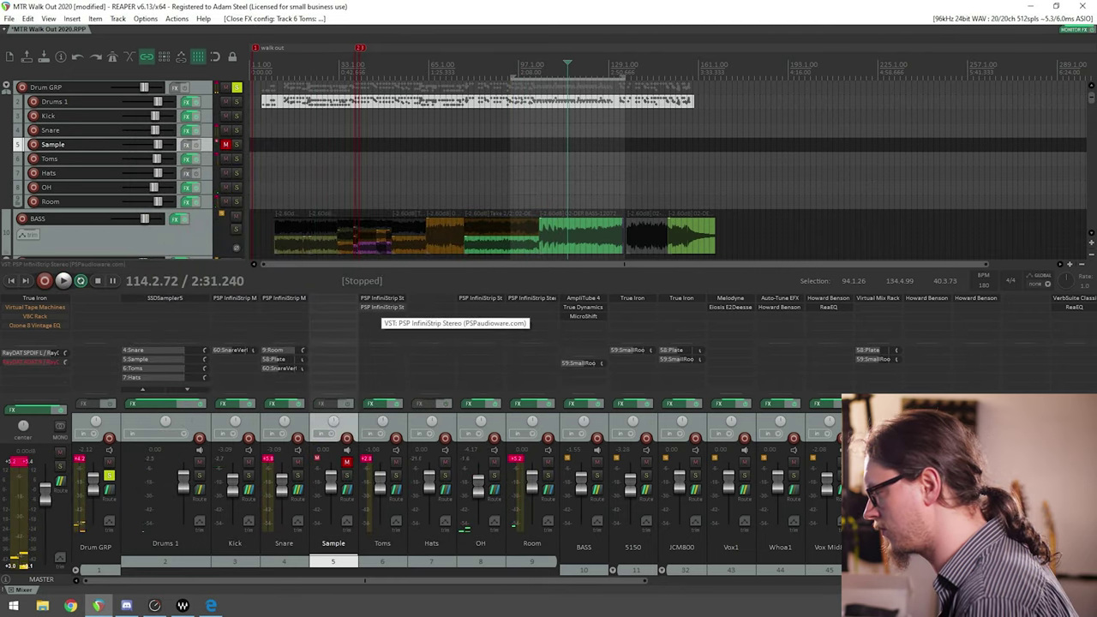
click(384, 307)
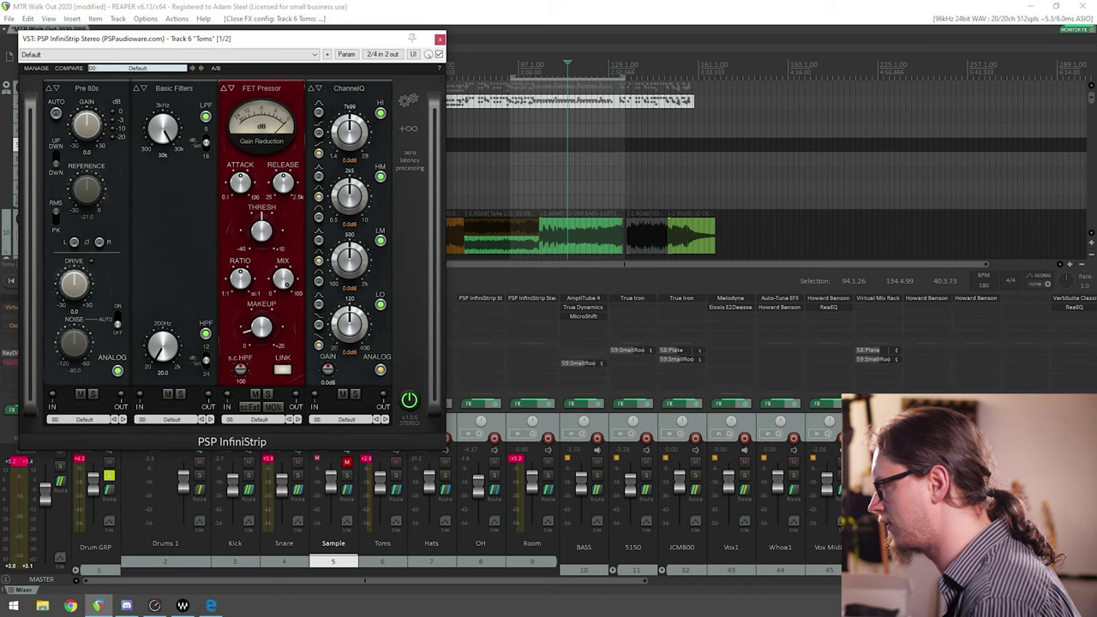
click(439, 39)
alt+click(383, 298)
key(space)
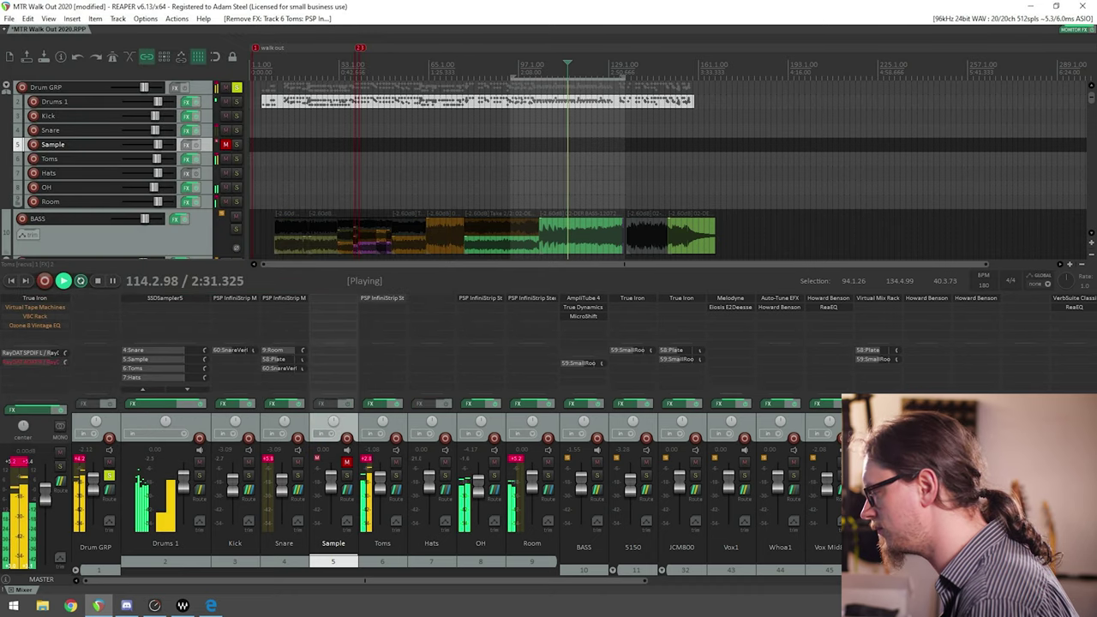
Step: Reopen the Toms InfiniStrip, raise the VCA Pressor makeup gain and set the Pre 70s drive to 17.3
click(383, 298)
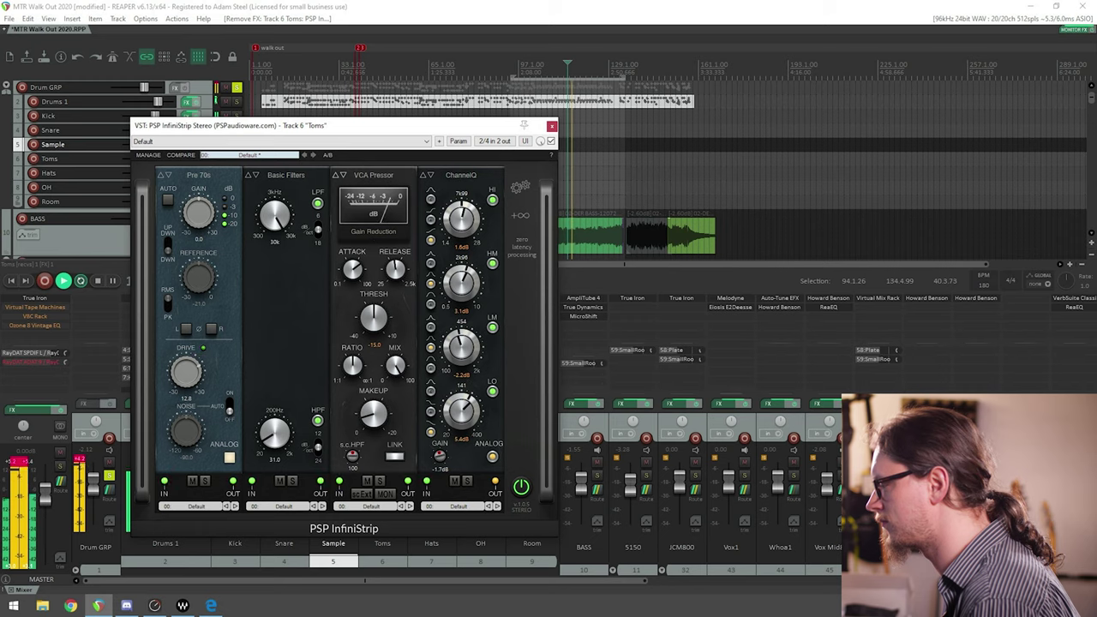
drag(374, 318, 374, 322)
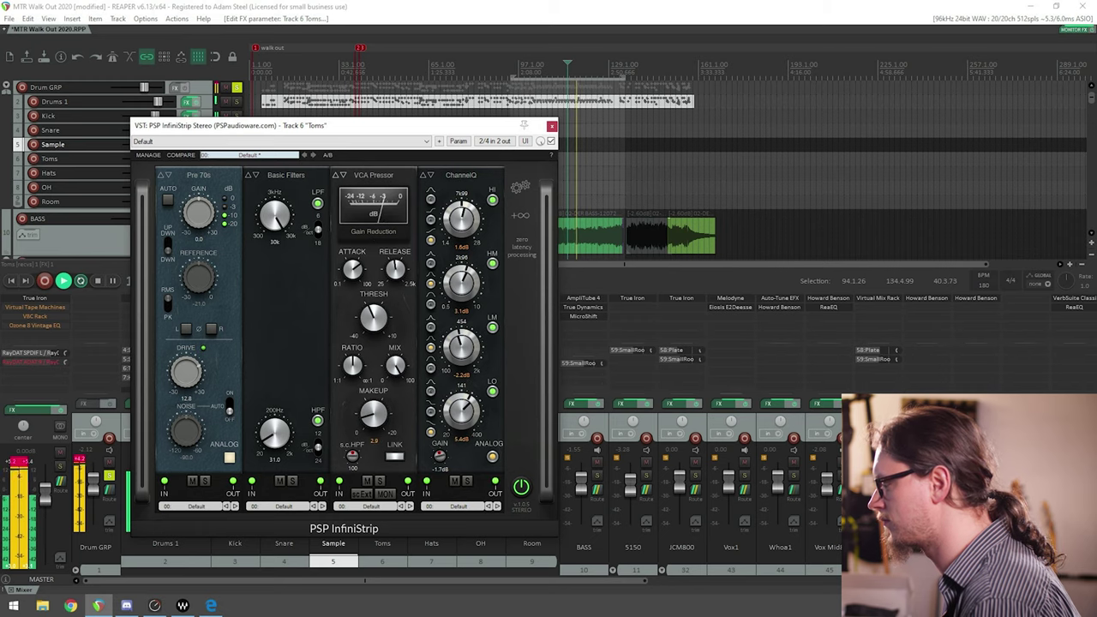
drag(374, 414, 374, 404)
drag(186, 372, 186, 362)
drag(373, 414, 373, 410)
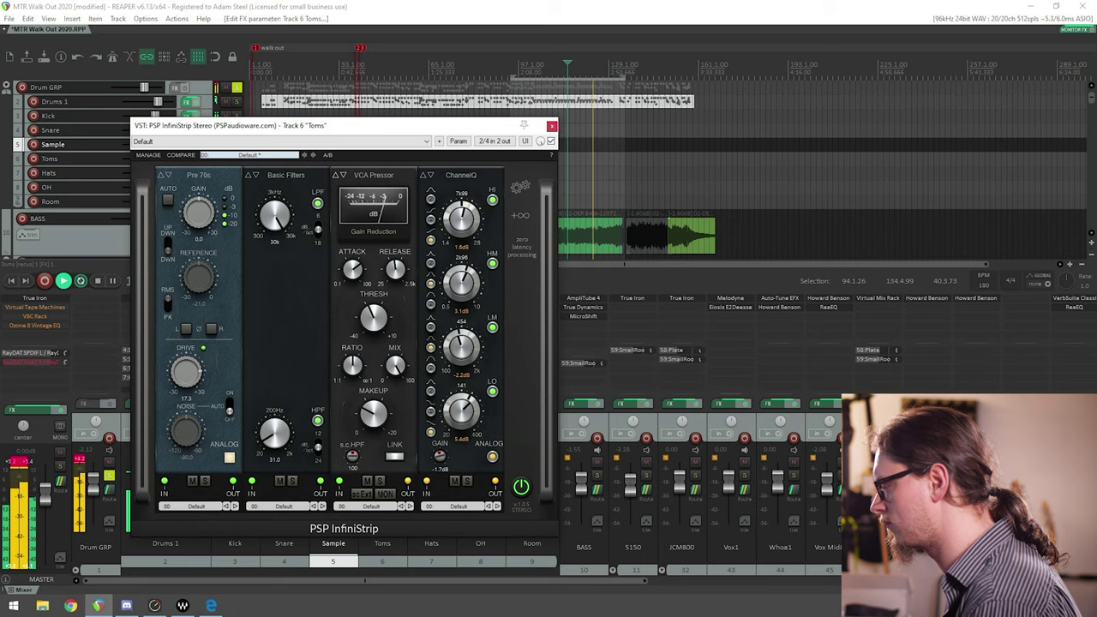
Step: Add an Opto Lim module to the Toms strip, set its ceiling to -7.8 during playback, and close the plugin window
click(520, 215)
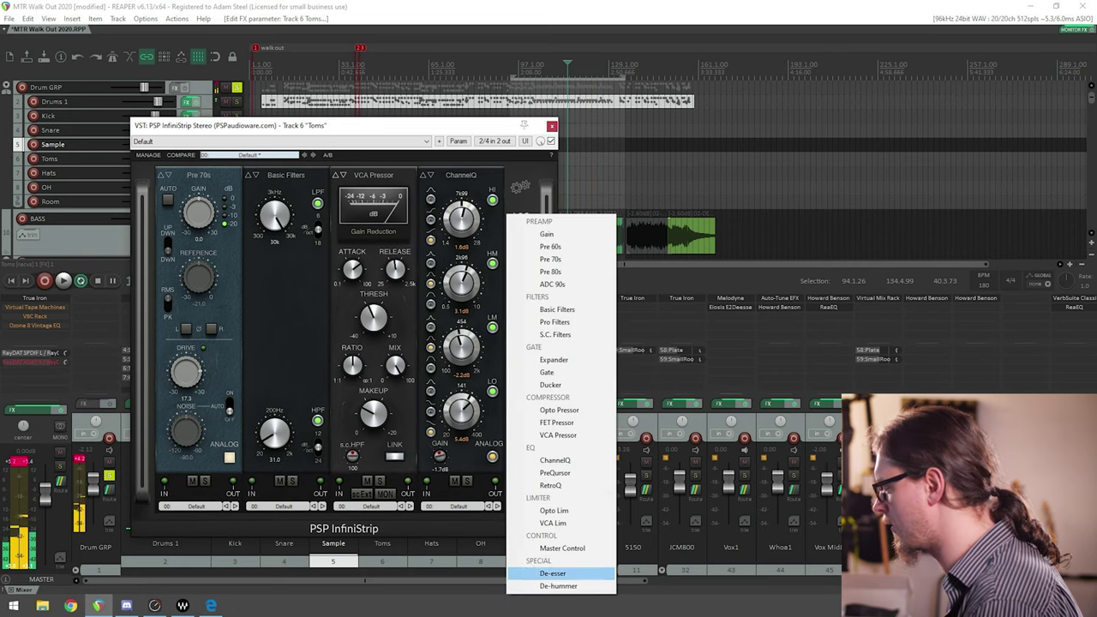
click(553, 510)
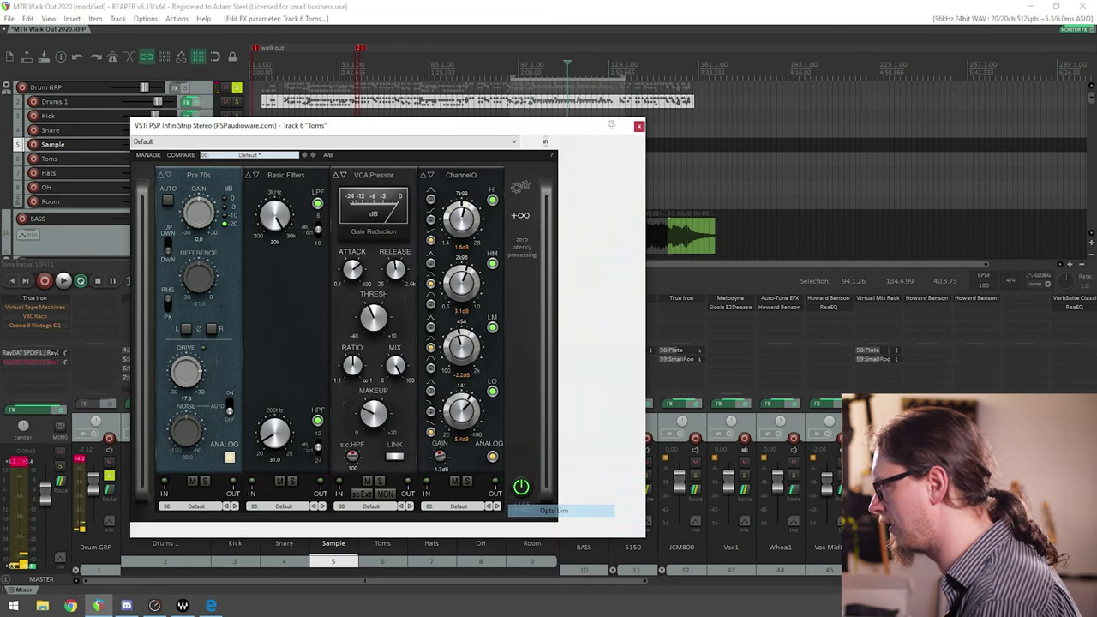
drag(477, 125, 452, 127)
key(space)
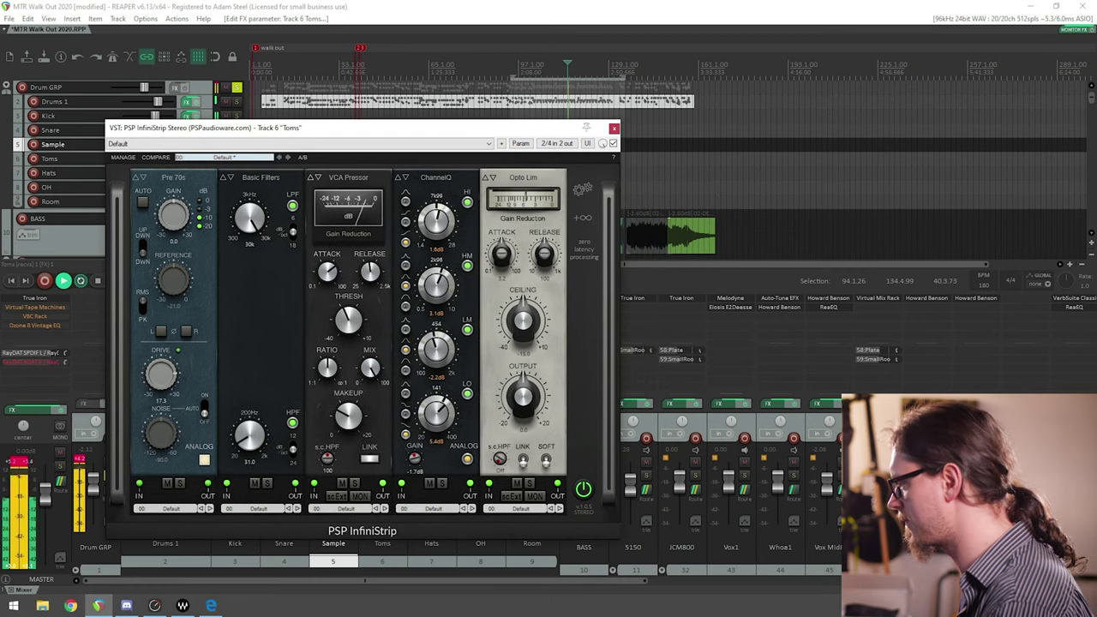
drag(522, 322, 521, 308)
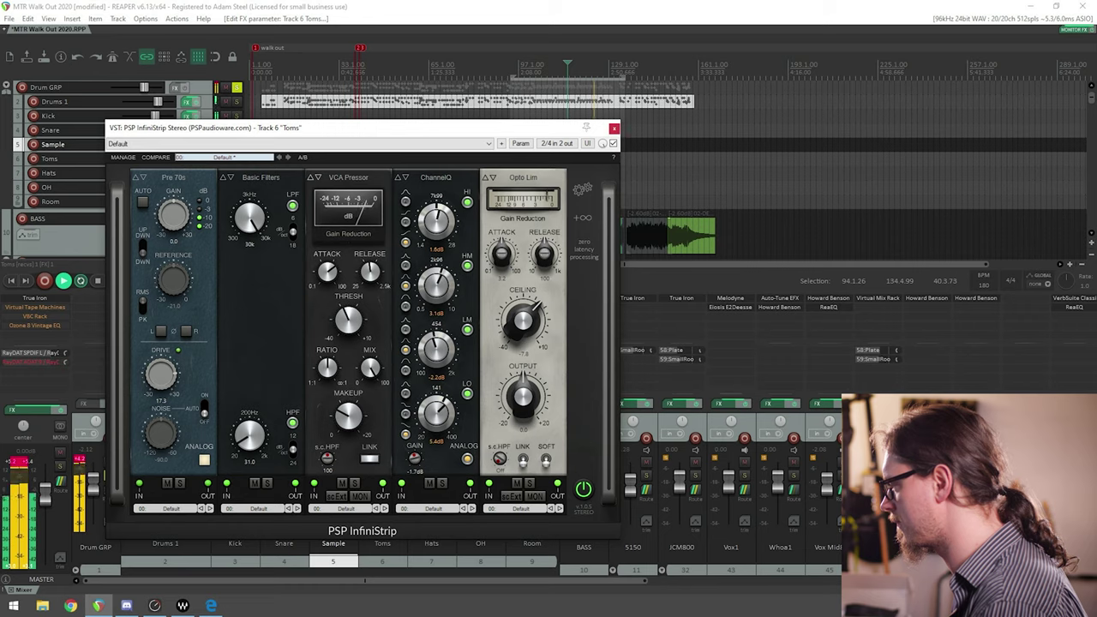
click(613, 128)
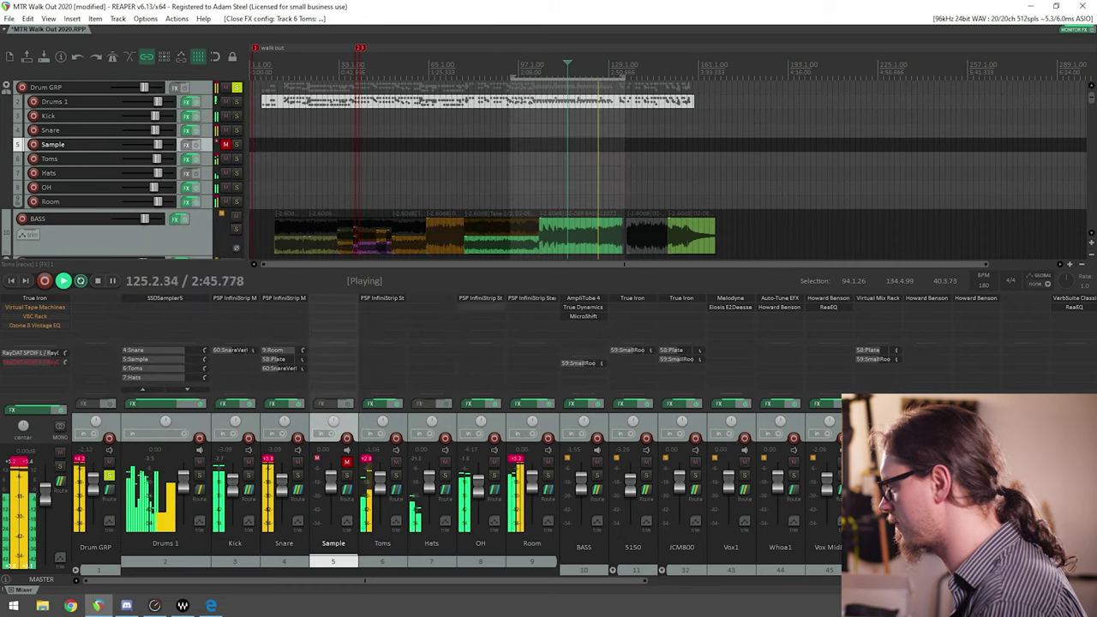
Step: Review the OH track's InfiniStrip while the drums play, close it and stop playback
click(480, 297)
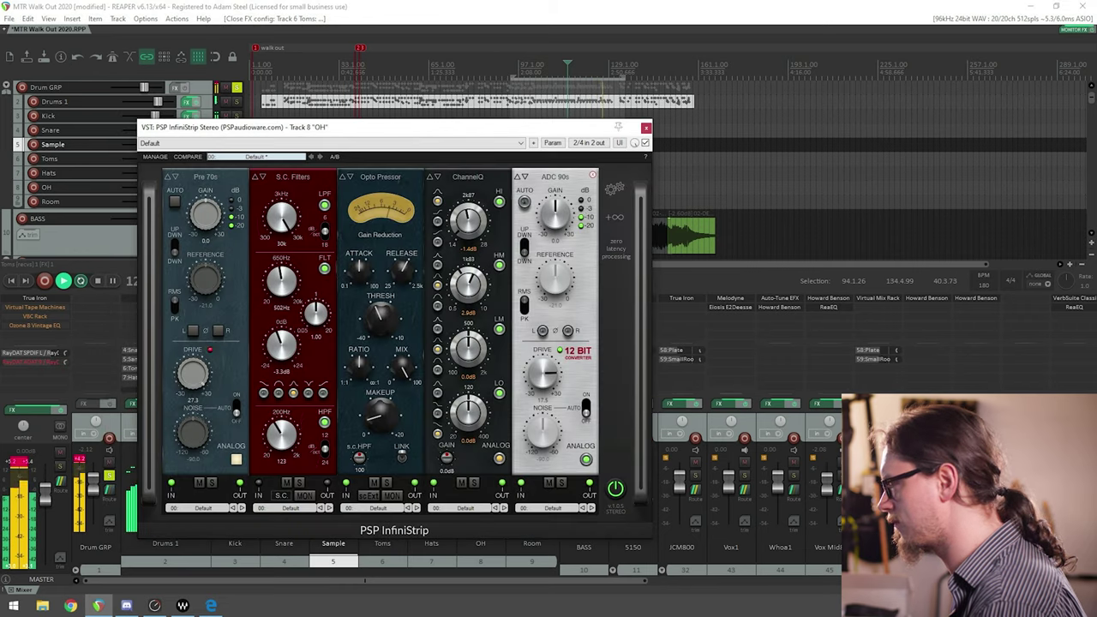
click(646, 128)
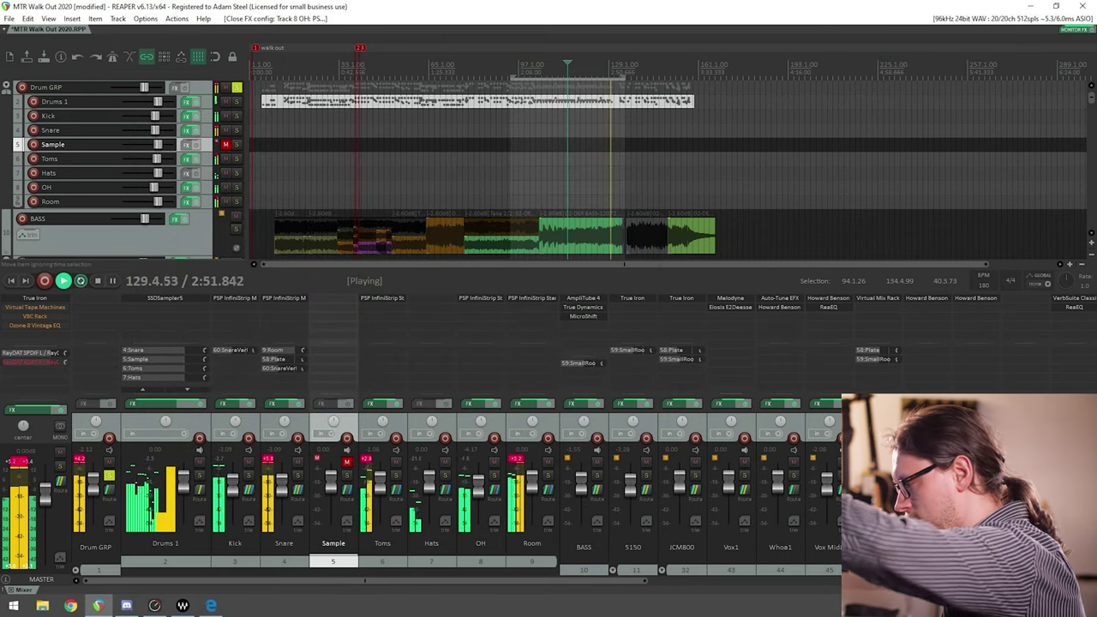
key(space)
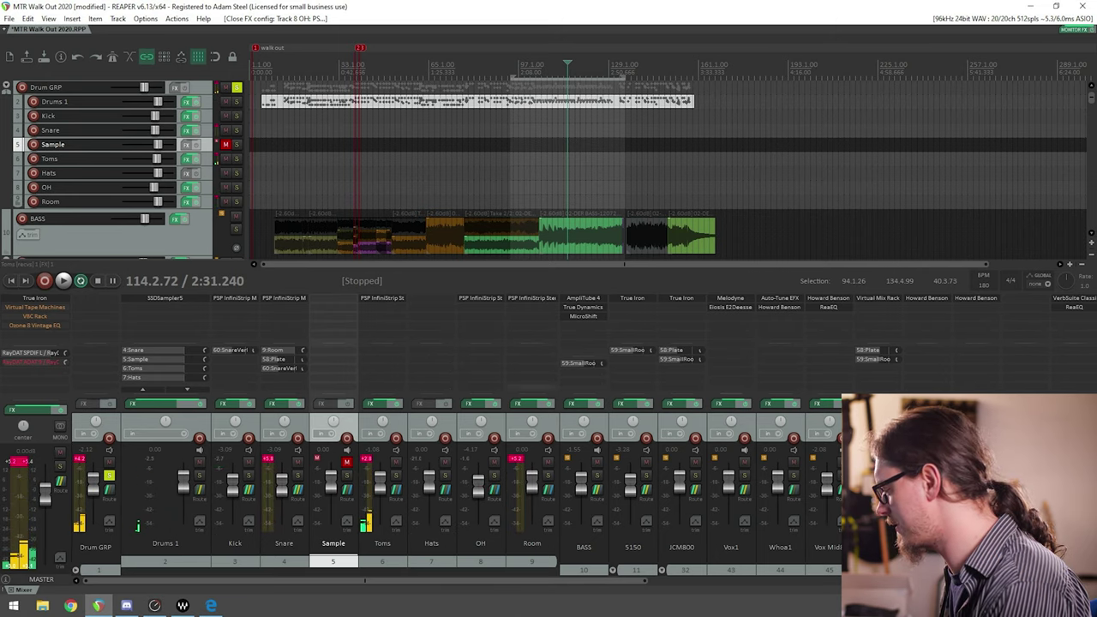
Step: Solo the BASS track alongside the drums, start playback and insert PSP InfiniStrip Stereo on BASS
click(598, 476)
key(space)
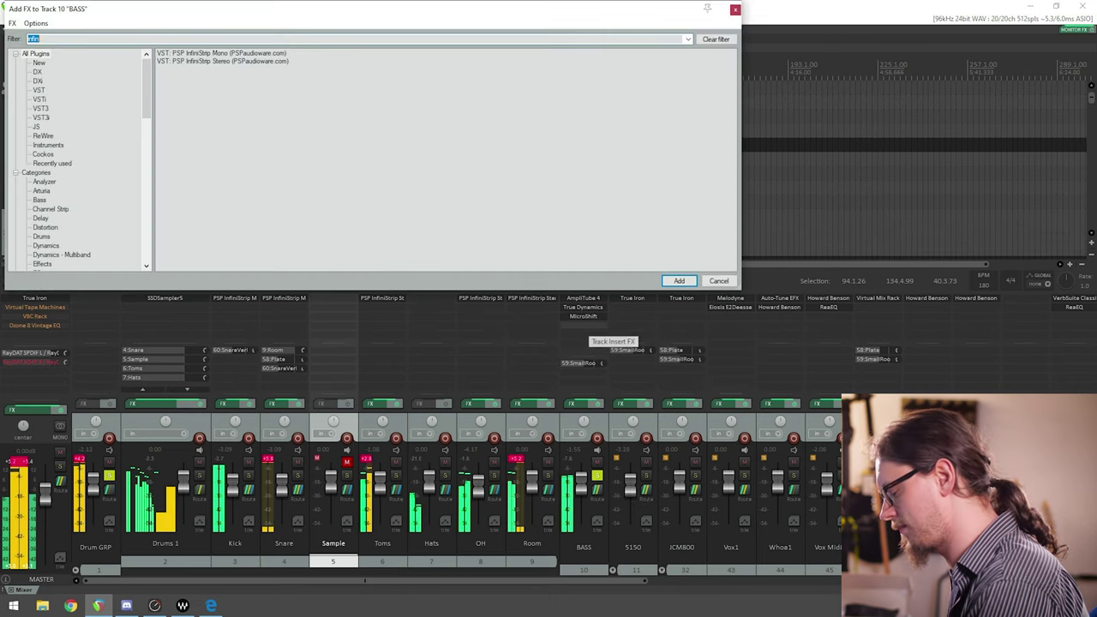
double_click(585, 324)
text(psp)
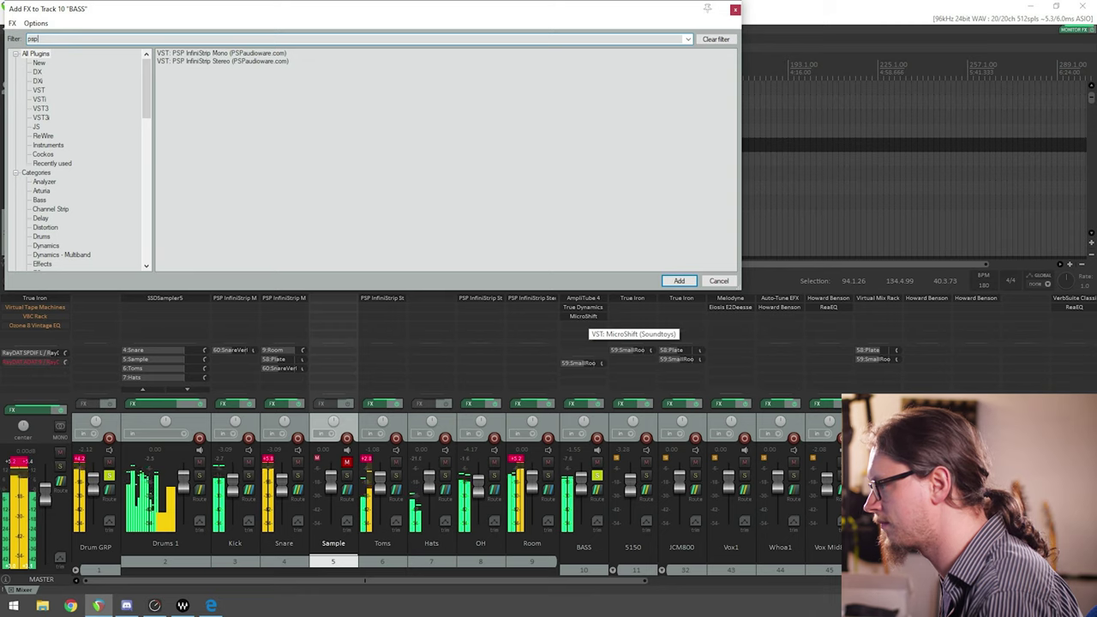
key(Return)
drag(198, 39, 380, 111)
Step: Set the BASS strip's high-pass to 29.8 and Pre 80s drive to 20.8, and replace the FET Pressor with Opto Pressor
drag(345, 416, 345, 414)
click(238, 158)
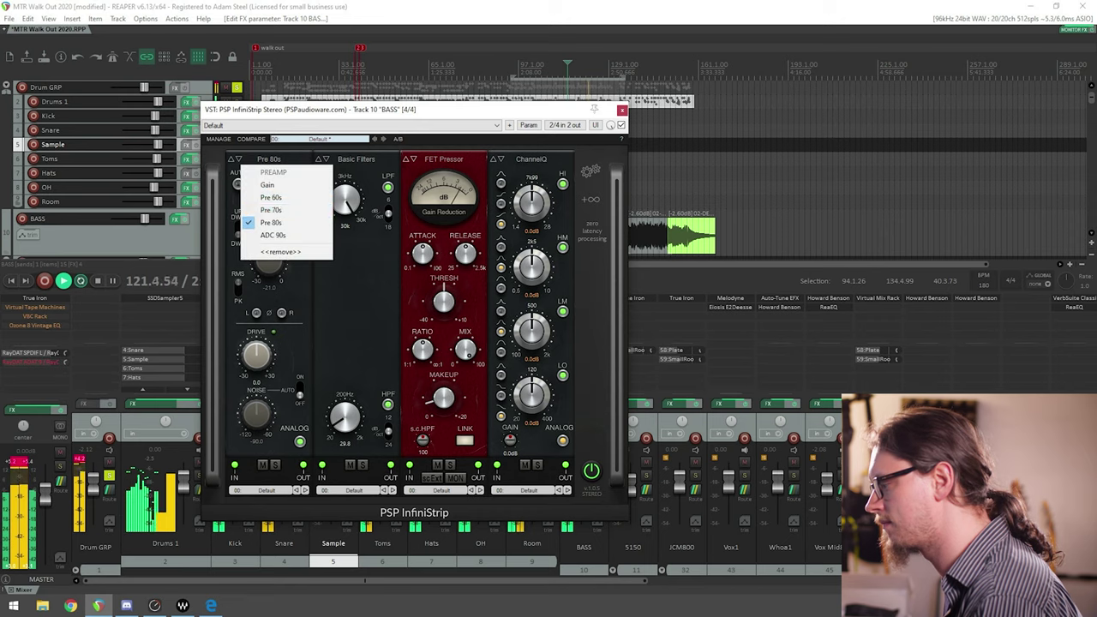
key(Escape)
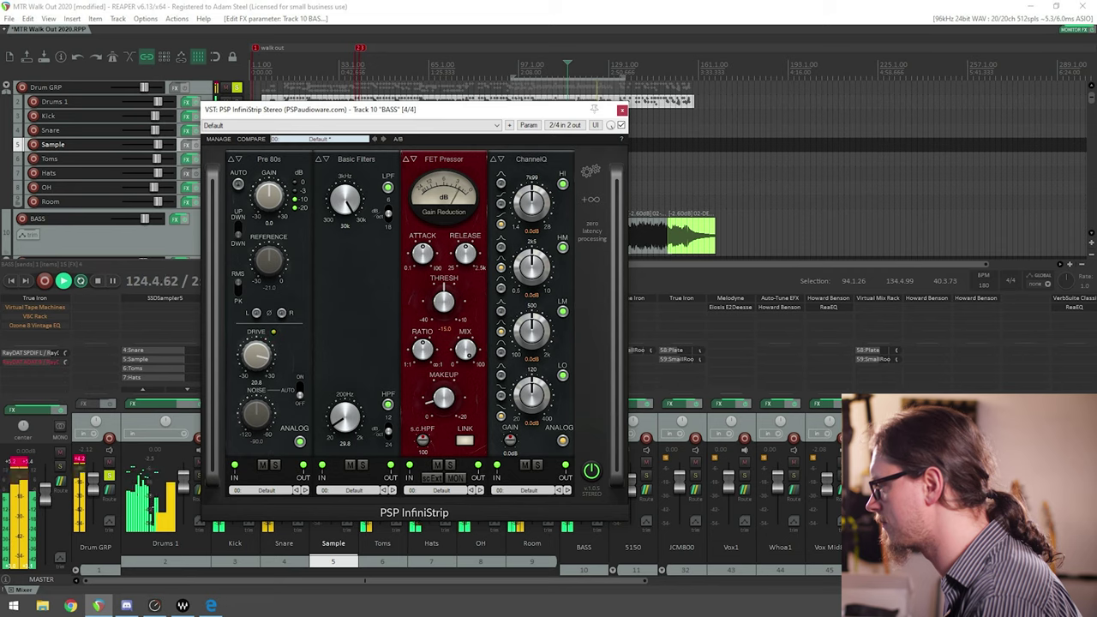
click(409, 159)
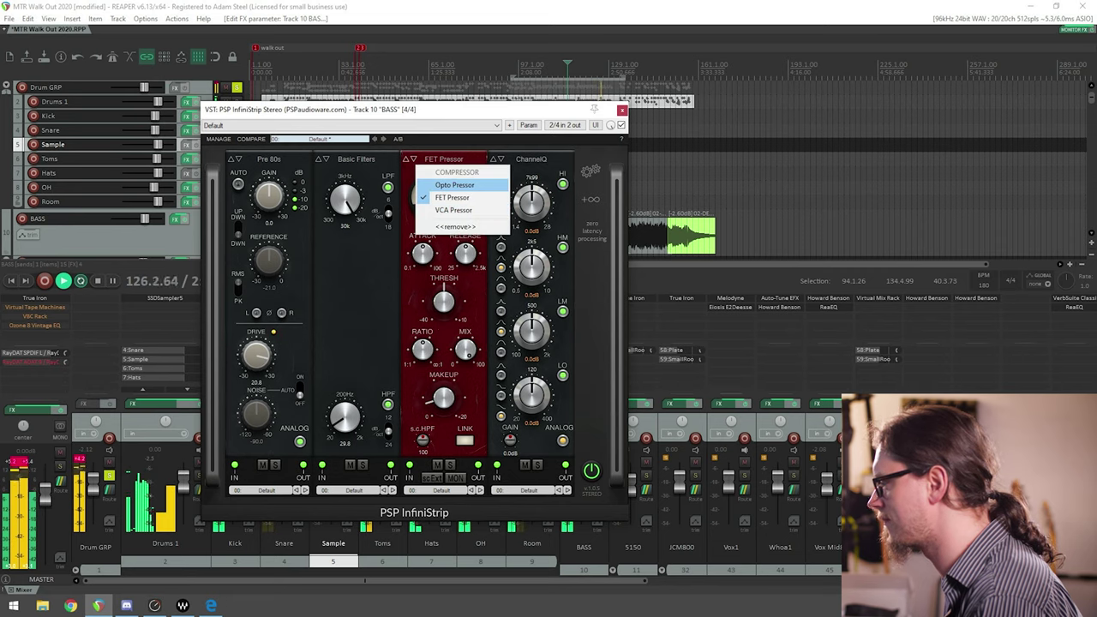
click(438, 180)
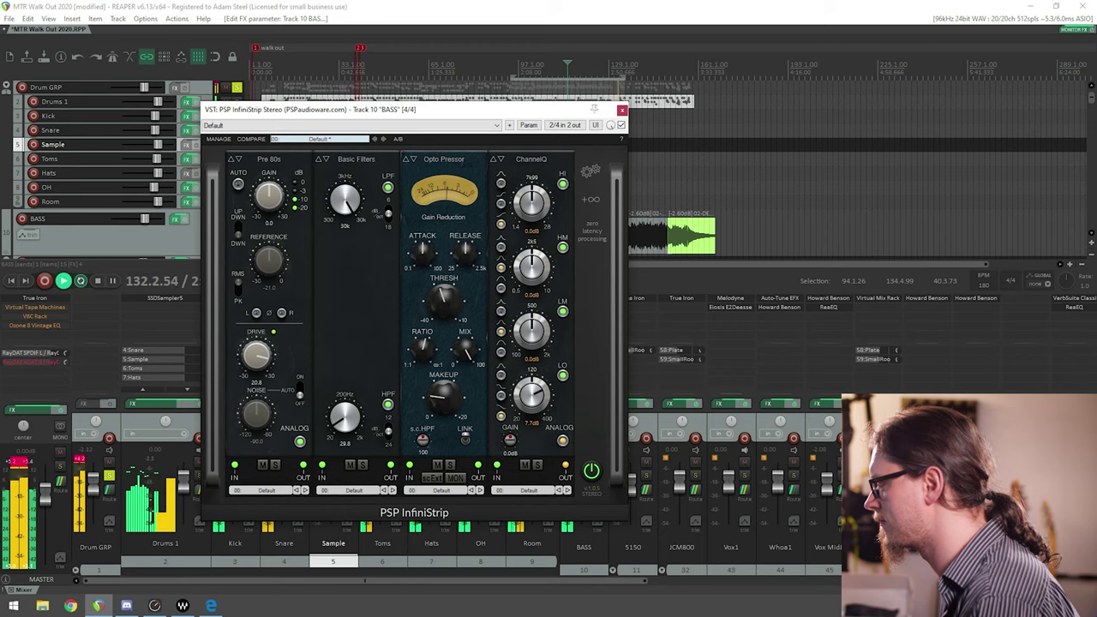
Step: Boost the BASS EQ's LO band 7.2 dB at 85.1 Hz and HM band 5.1 dB, and swap ChannelQ for PreQursor
drag(532, 395, 531, 399)
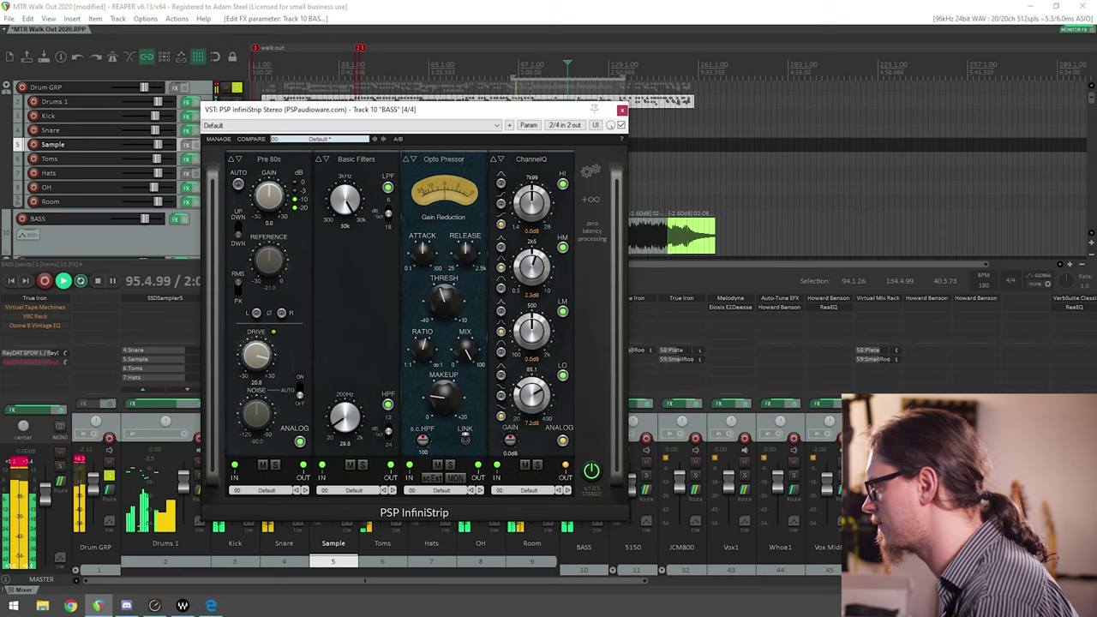
click(531, 158)
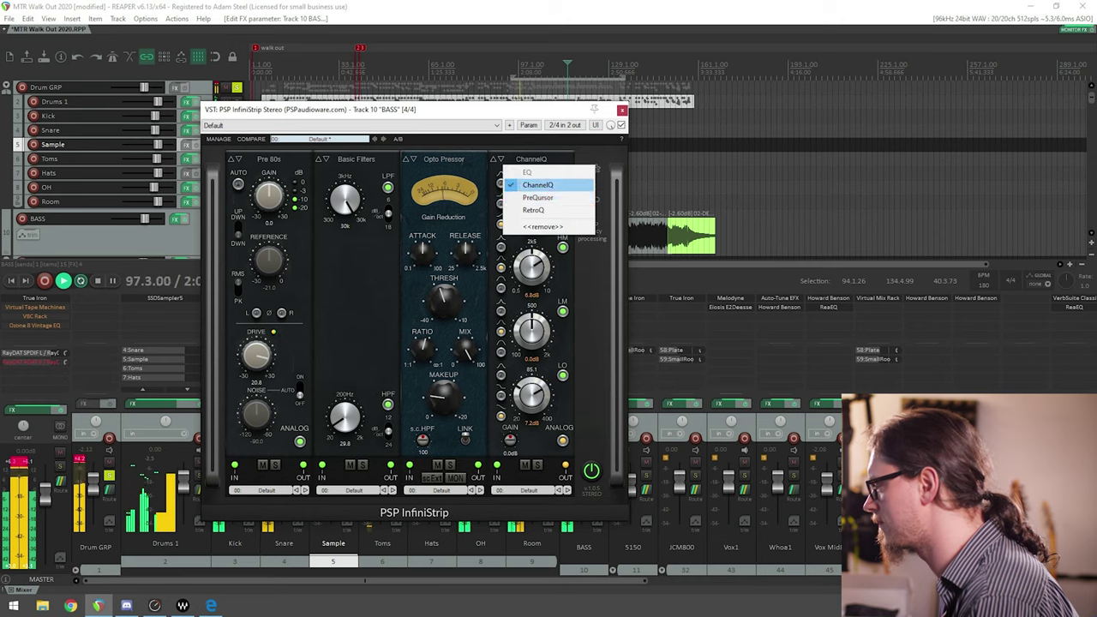
click(529, 197)
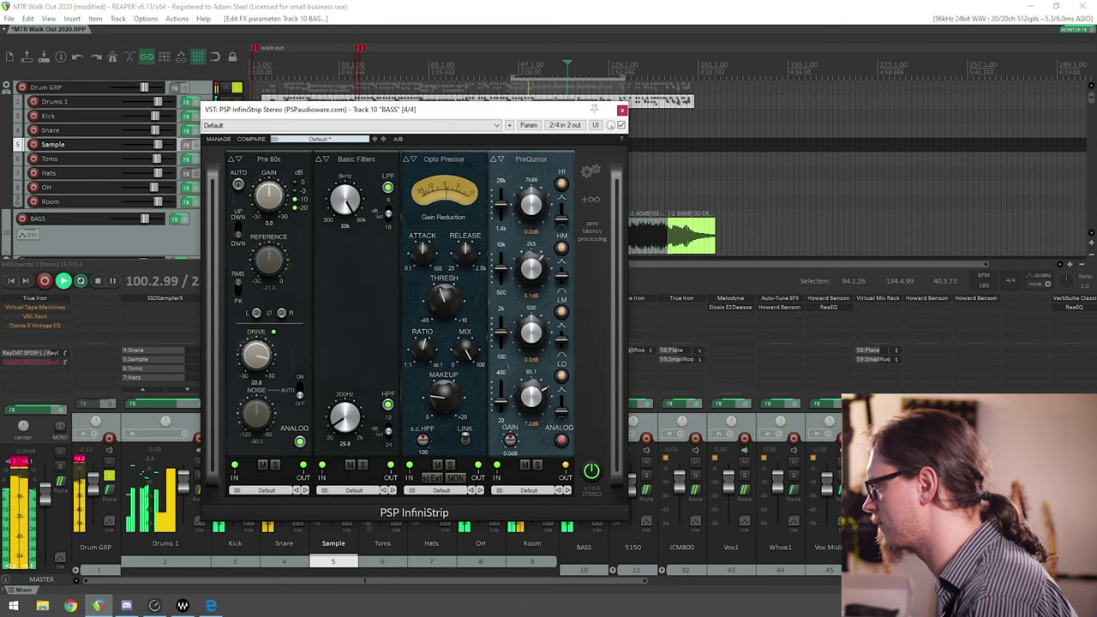
Step: Add VCA Lim to BASS with attack 6.0, release 52 and ceiling -10.9, reduce HM to 3.4 dB, then stop playback and close the strip
click(590, 199)
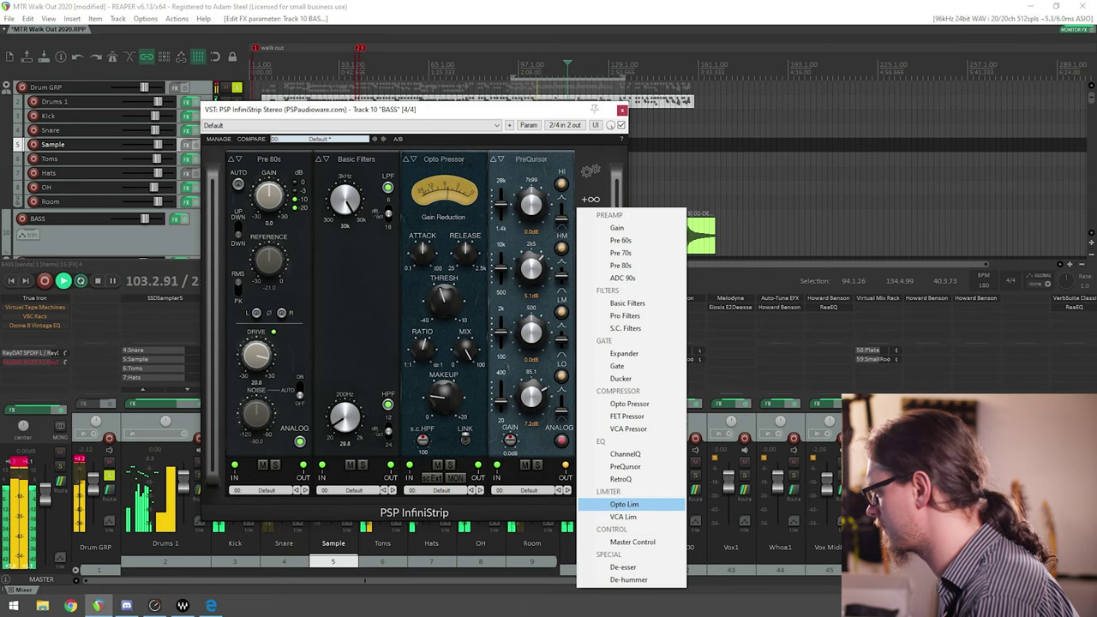
click(623, 517)
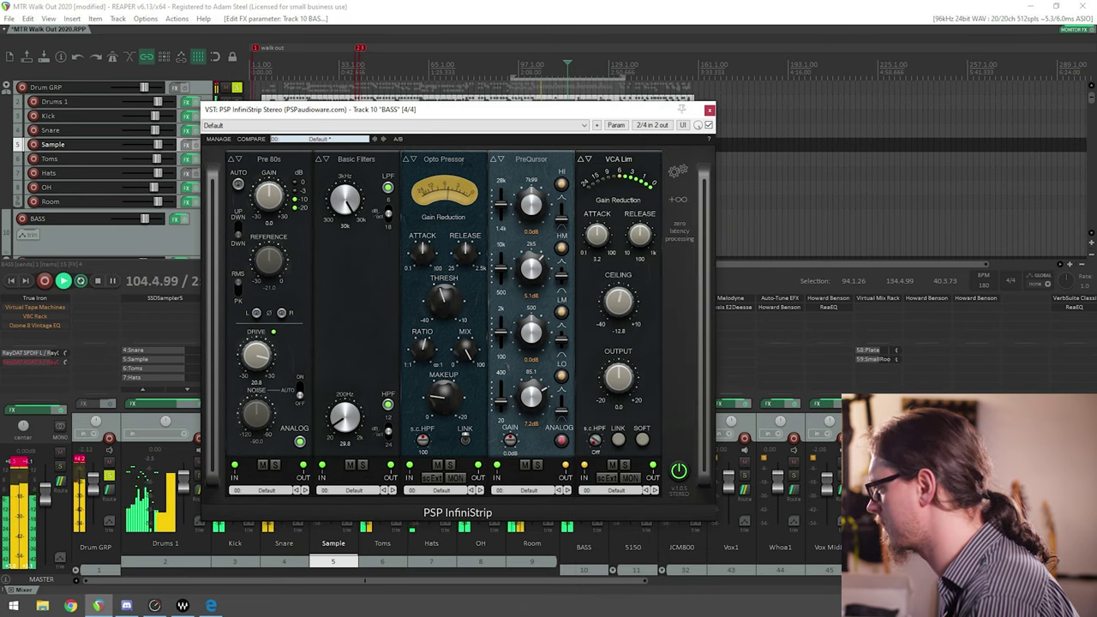
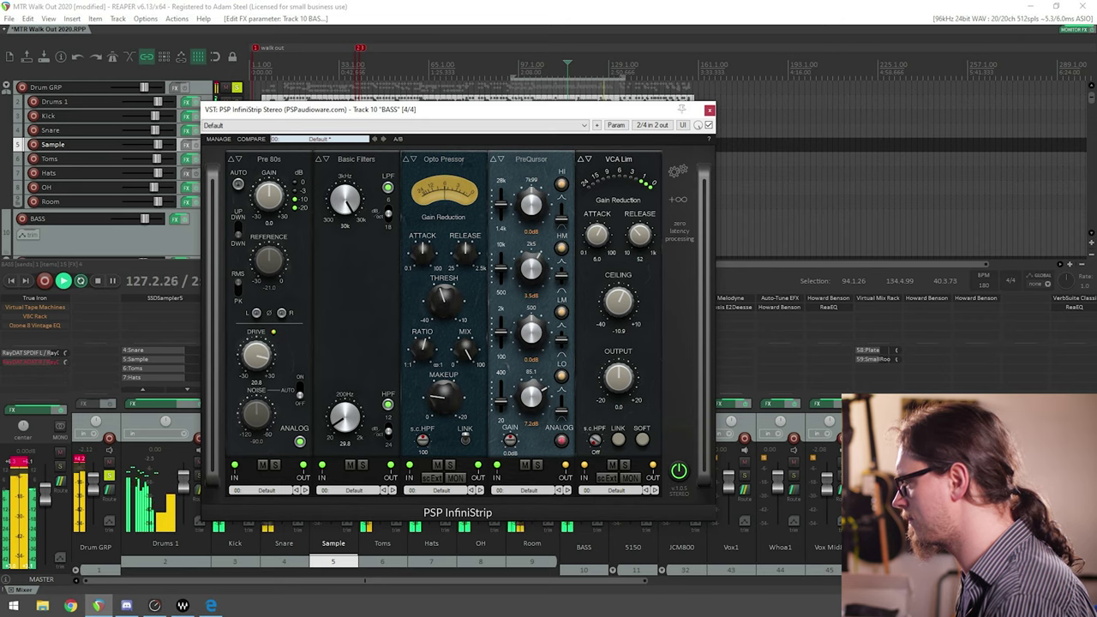
key(space)
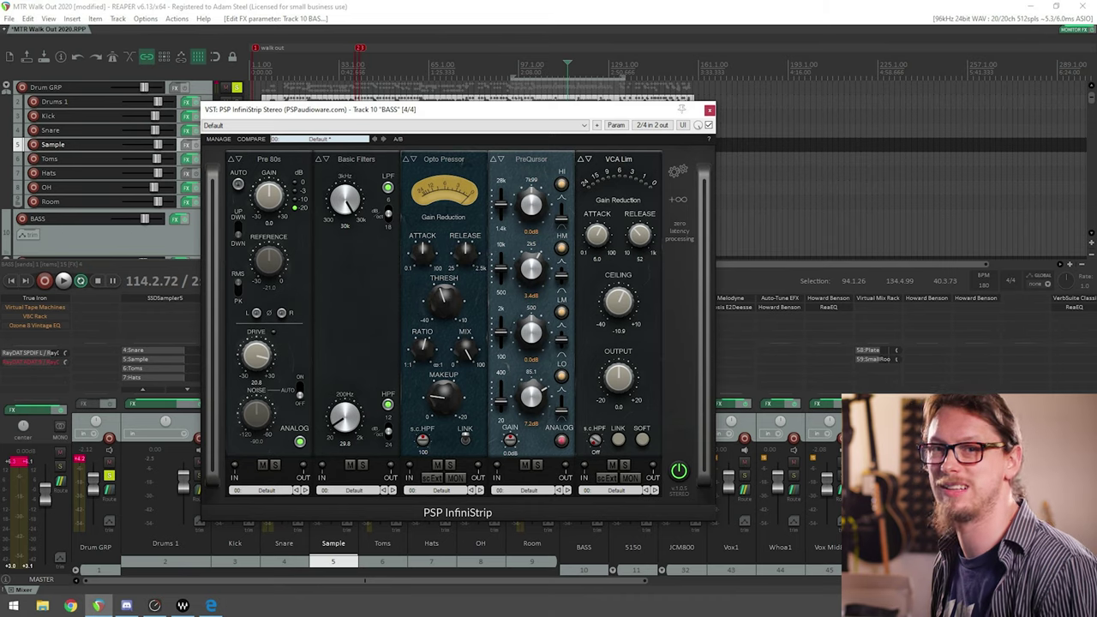
drag(543, 115, 434, 120)
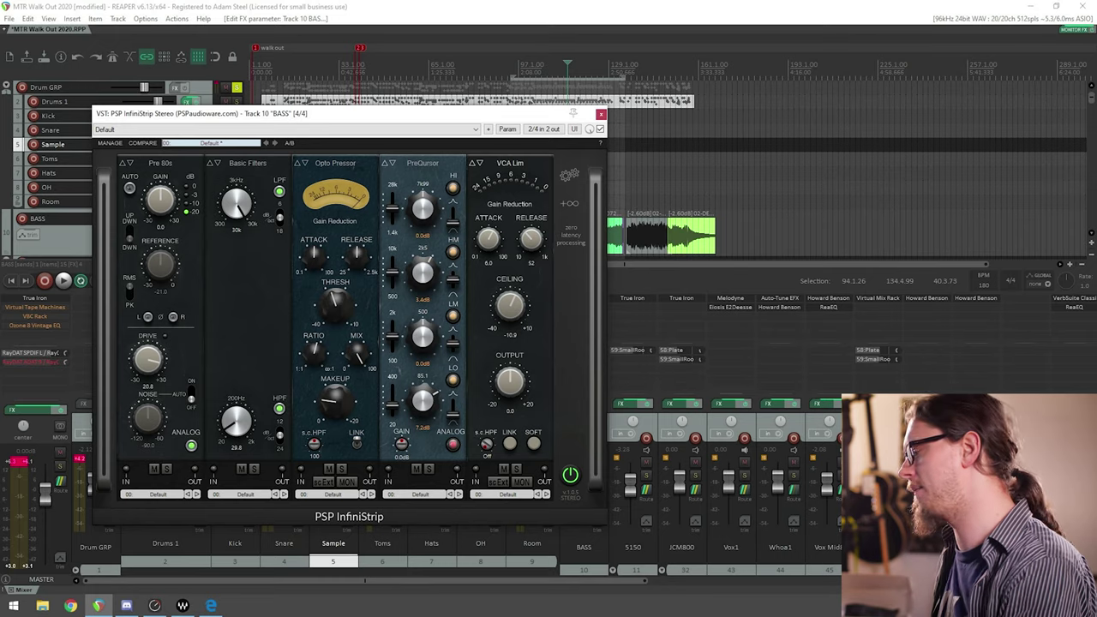
key(Escape)
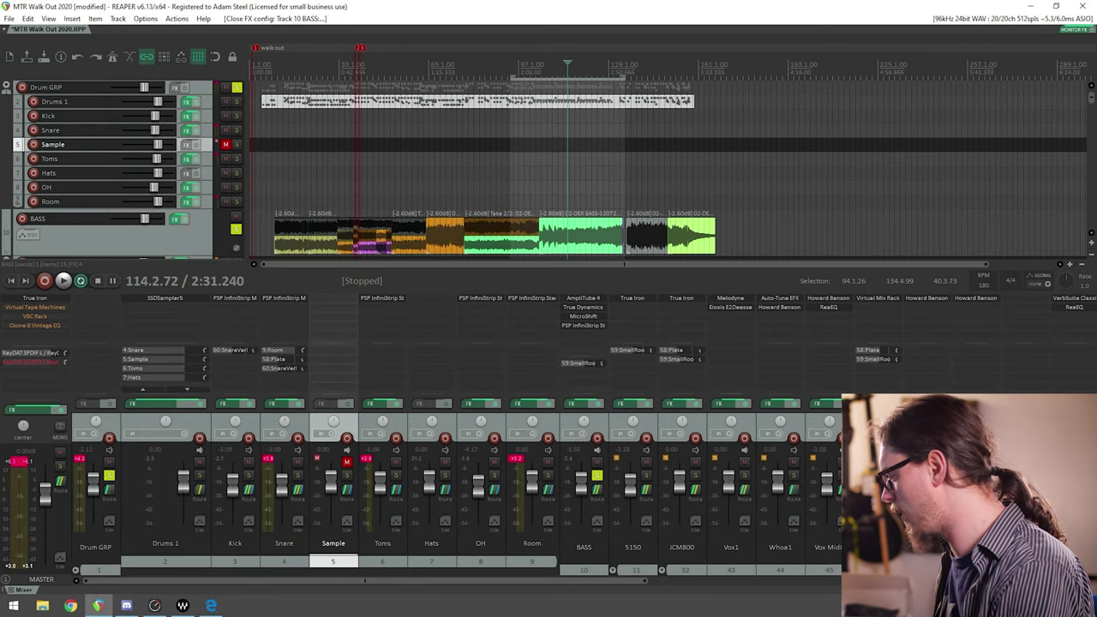
Step: Solo only the 5150 guitar track and play it from about bar 41, then stop playback
ctrl+click(646, 475)
click(646, 475)
key(space)
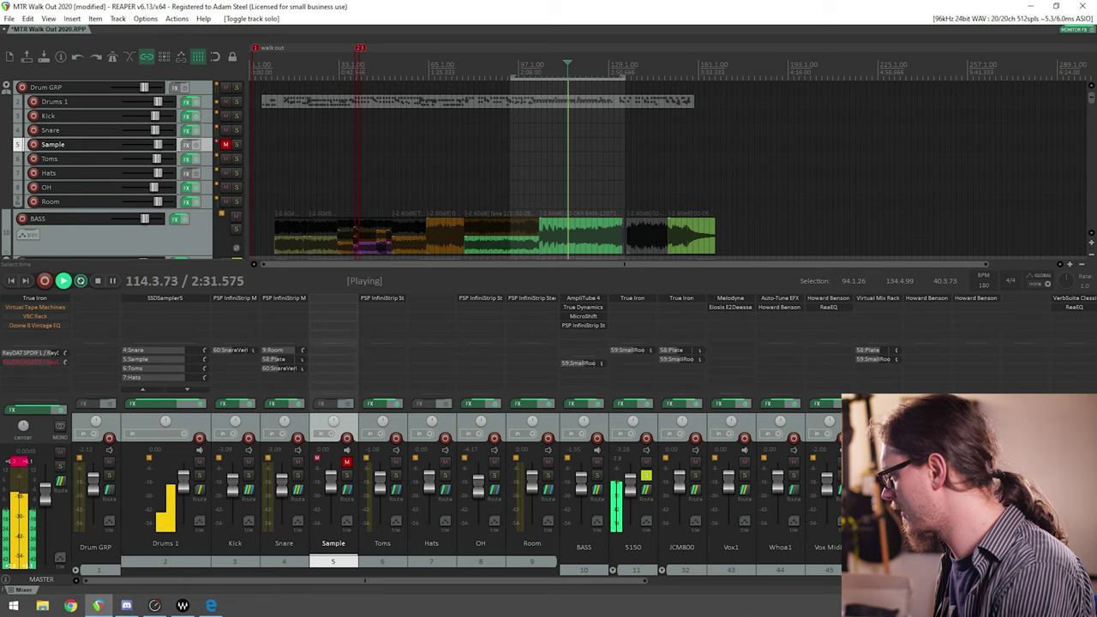
click(361, 68)
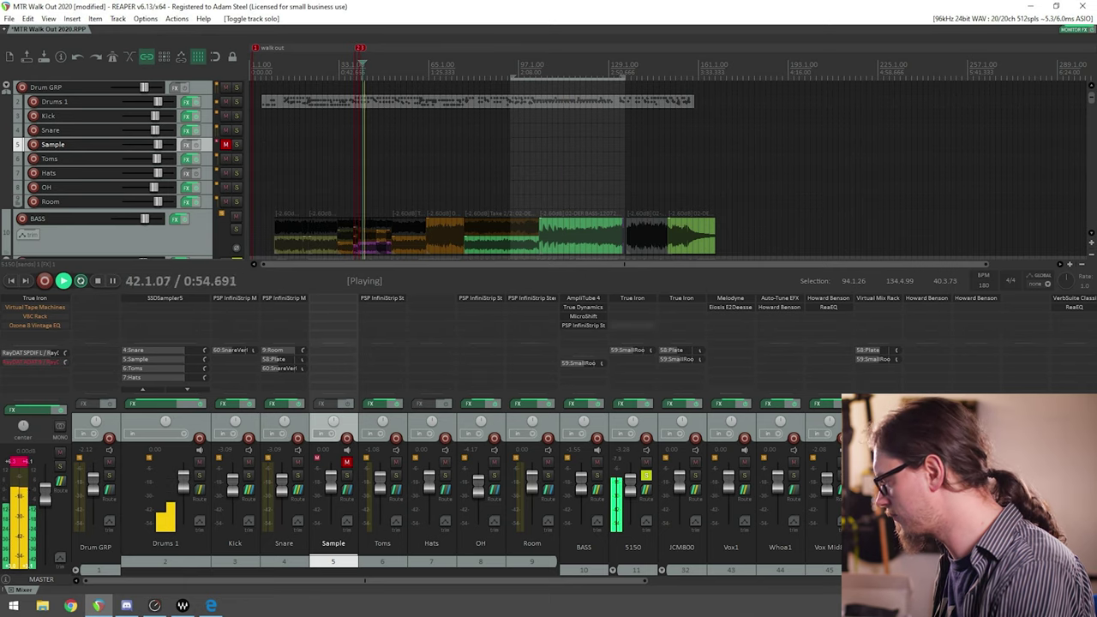
key(space)
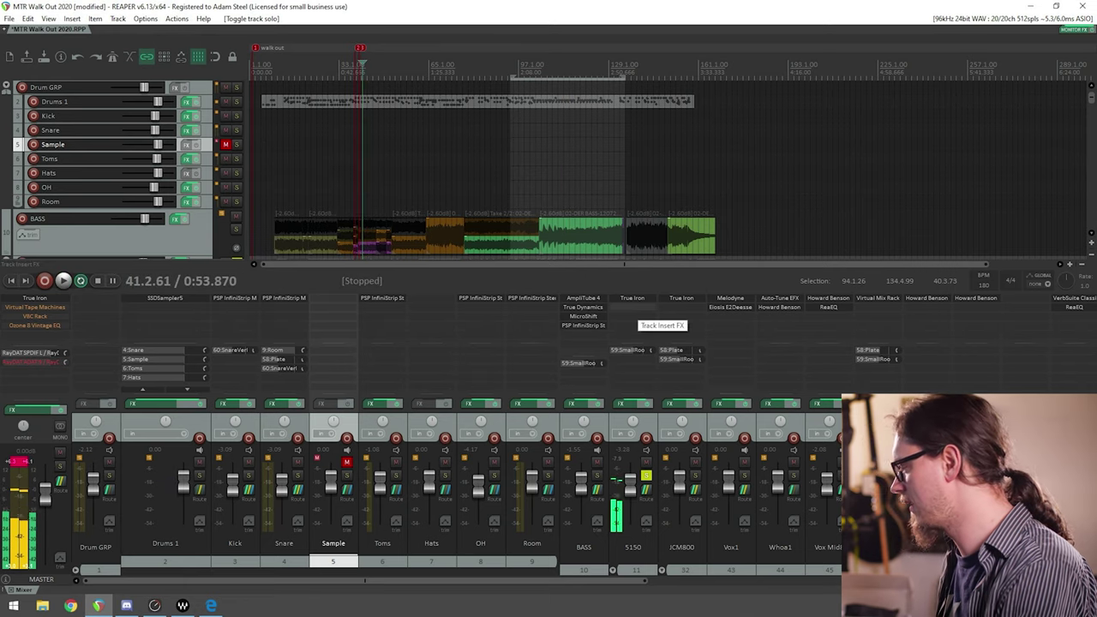
Step: Insert PSP InfiniStrip Stereo on the 5150 track after True Iron
click(634, 316)
click(648, 350)
key(space)
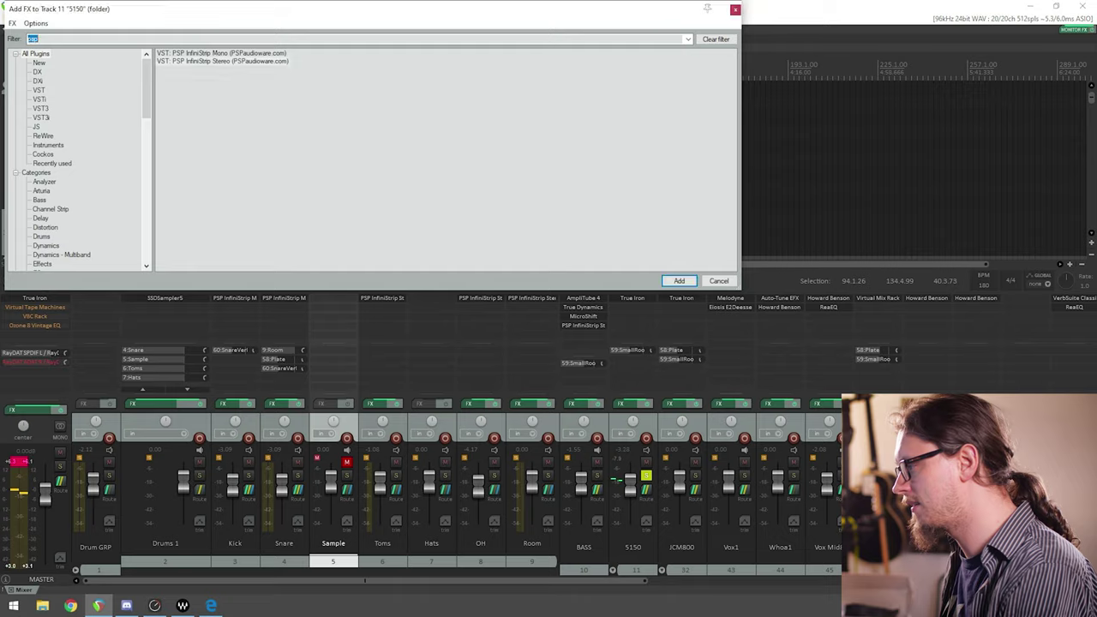
double_click(222, 61)
drag(325, 44, 465, 138)
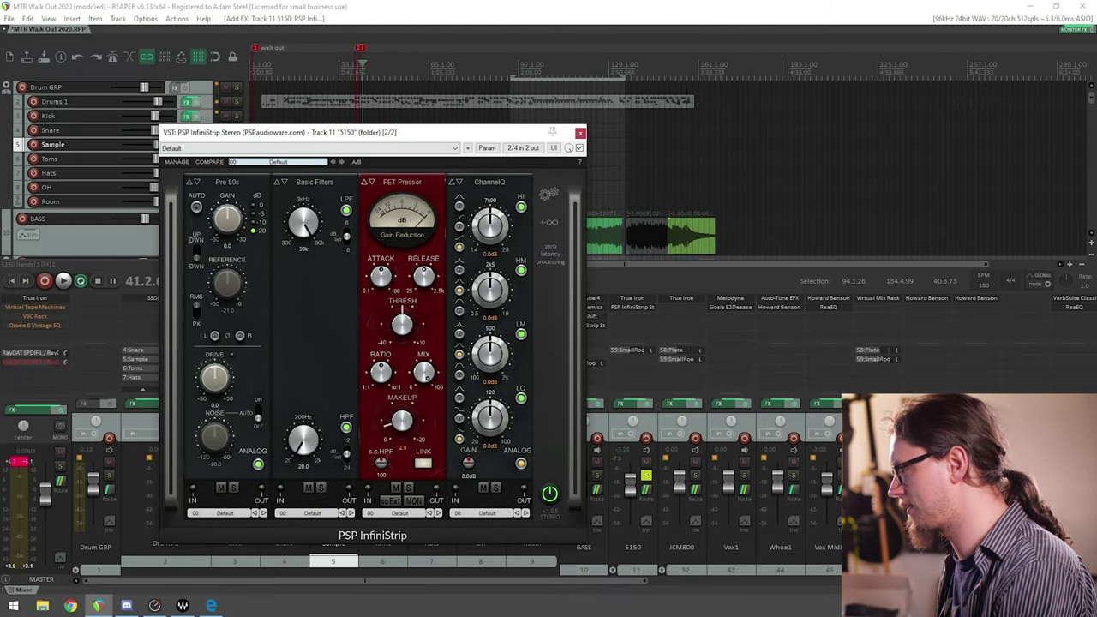
Step: Remove the FET Pressor from the 5150 strip during playback, and set high-pass to 107, low-pass to 8k19 and Pre 80s drive to 21.4
key(space)
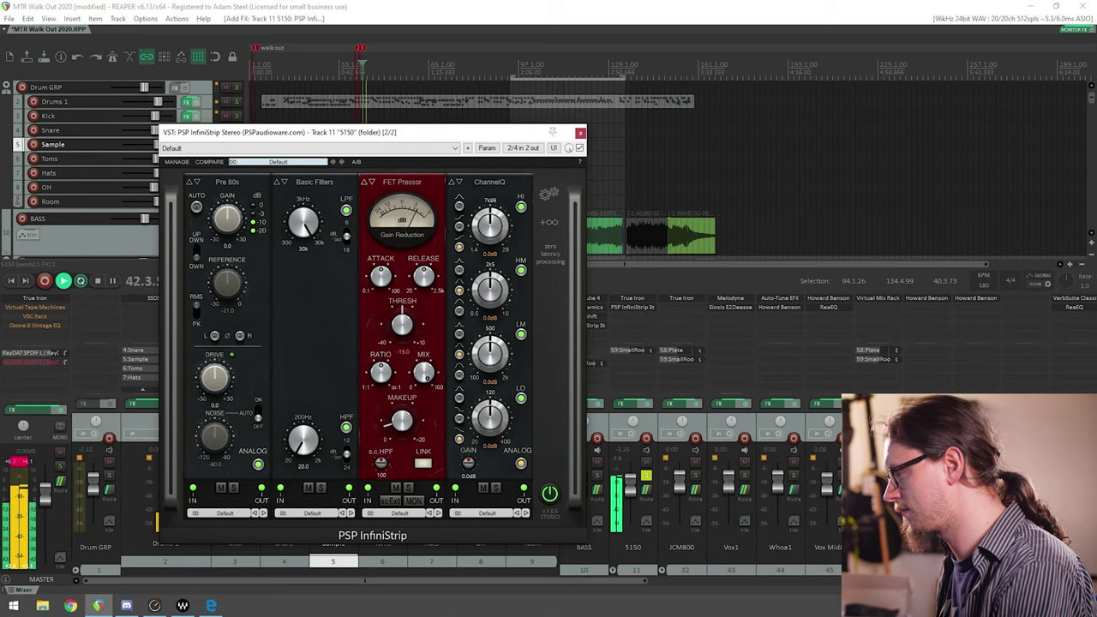
click(402, 182)
click(421, 249)
mouse_move(302, 440)
mouse_down()
mouse_move(303, 414)
mouse_move(303, 430)
mouse_up()
click(346, 241)
drag(303, 222, 302, 232)
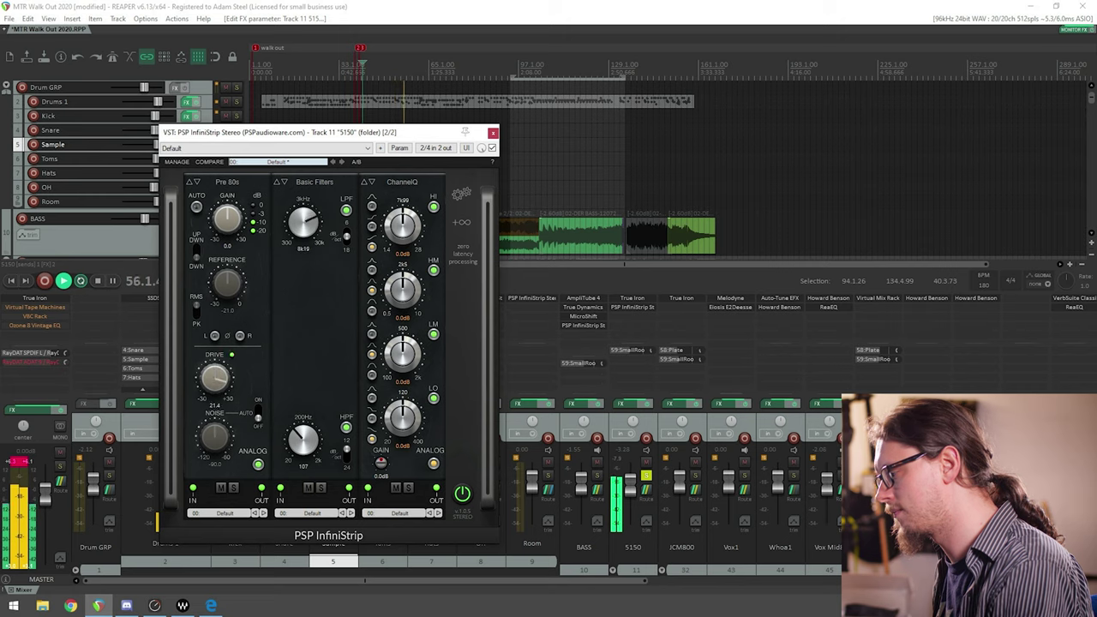
Step: Audition the Pre 70s, Pre 60s and ADC 90s preamps on the 5150 strip, and return to Pre 80s with drive at 17.0
click(228, 182)
click(221, 233)
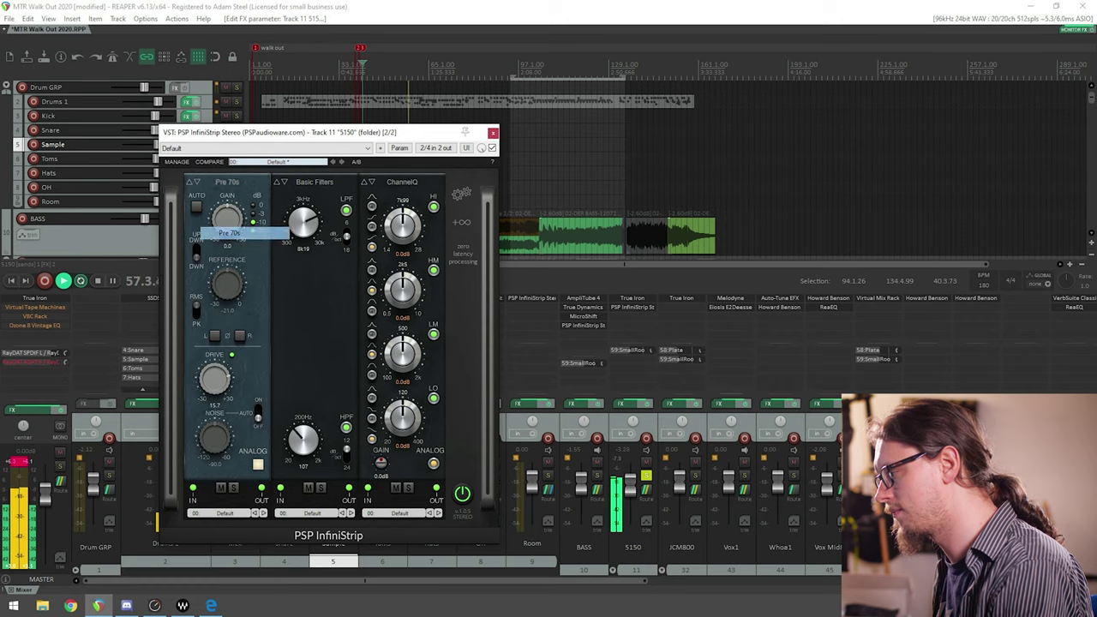
click(227, 182)
click(229, 220)
click(227, 181)
click(230, 258)
click(227, 182)
click(229, 233)
click(227, 182)
click(229, 245)
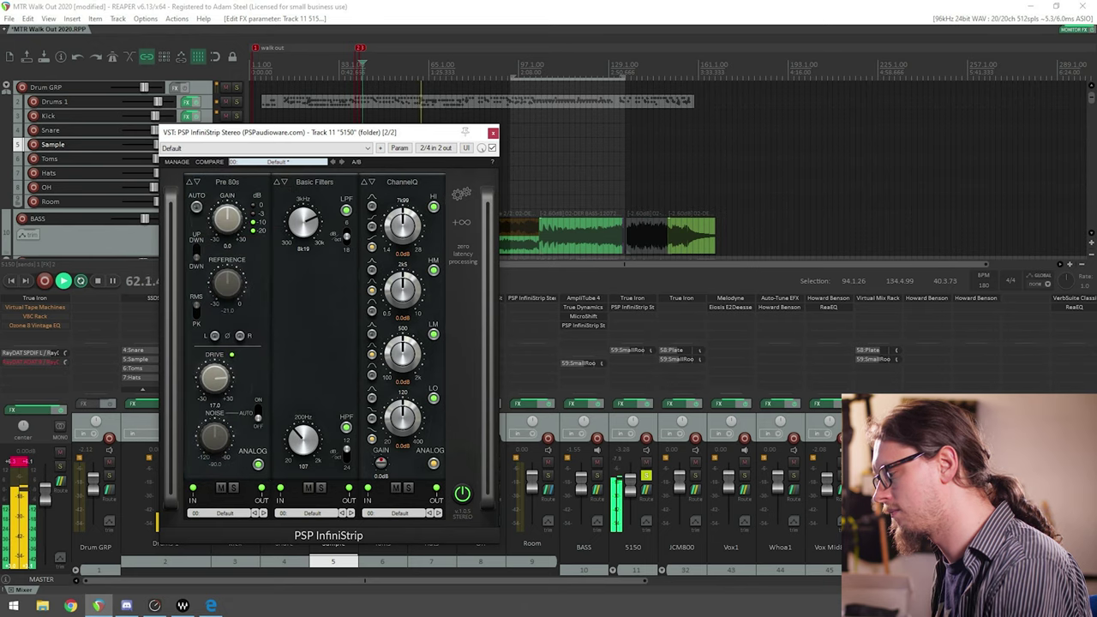
Step: Lower the Pre 80s drive on the 5150 strip to 14.3 and stop playback
drag(215, 377, 214, 386)
drag(308, 133, 375, 125)
key(space)
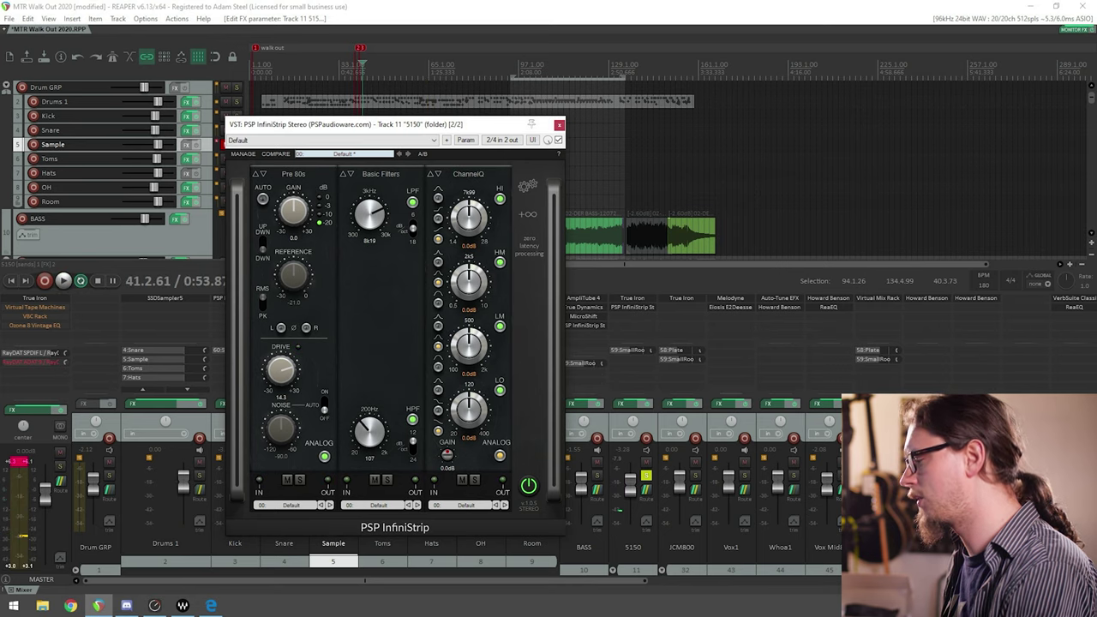
Step: Swap Basic Filters for Pro Filters on the 5150 strip, with FLT at 296 Hz and -1.6 dB, low-pass 7k53 and high-pass 122
click(381, 174)
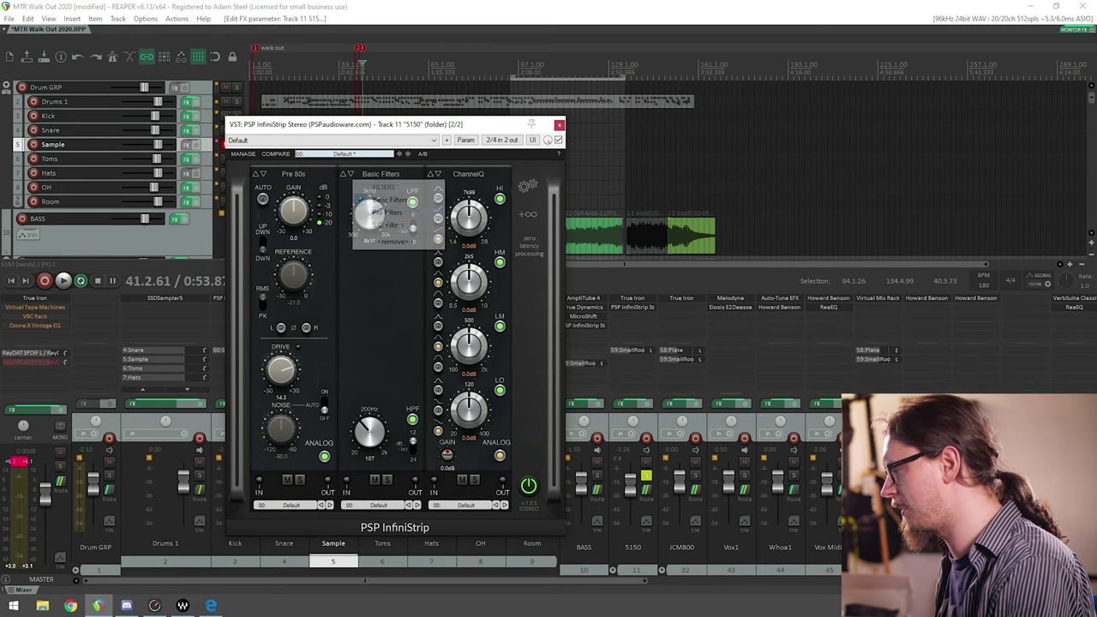
click(387, 212)
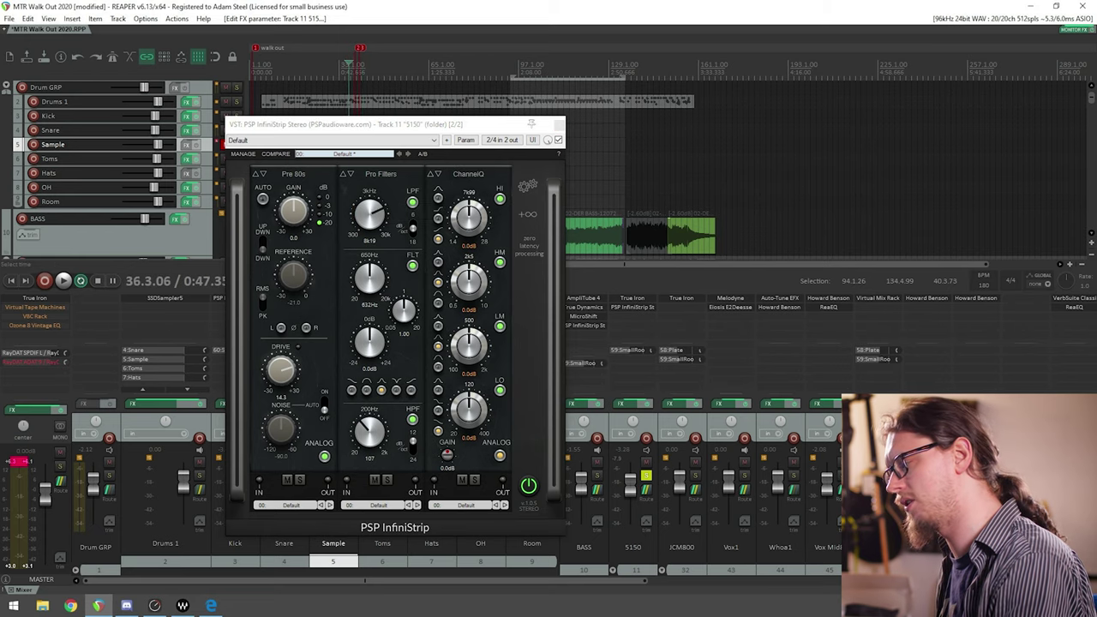
key(space)
drag(369, 278, 369, 270)
drag(369, 342, 369, 318)
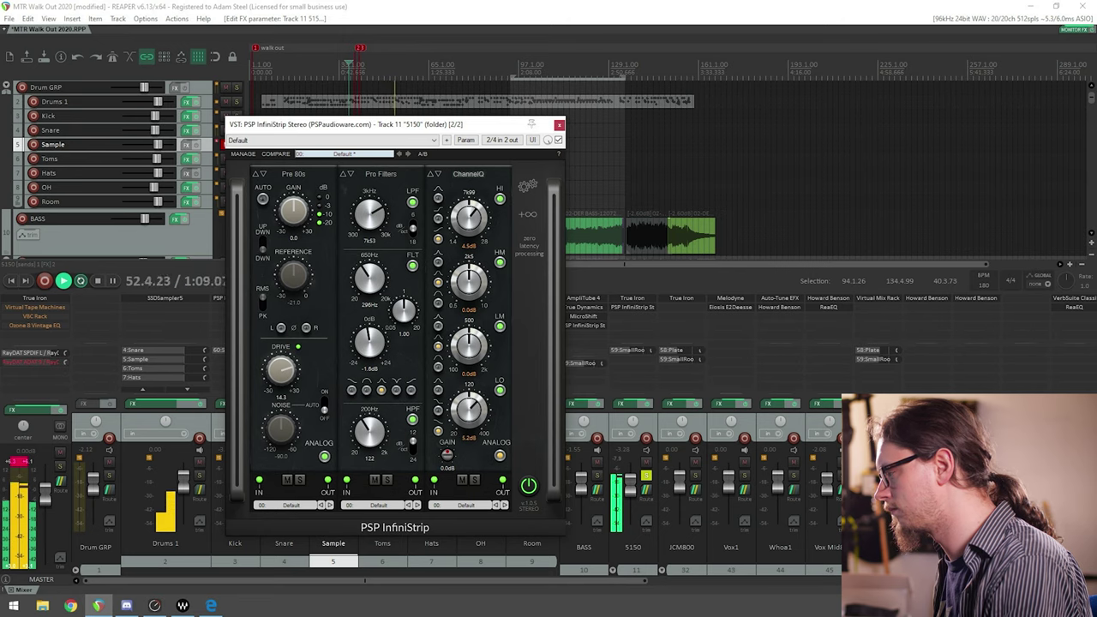
Step: Compare the RetroQ, PreQursor and ChannelQ equalizers on the 5150 strip during playback, and finish on RetroQ with playback stopped
click(468, 174)
click(470, 225)
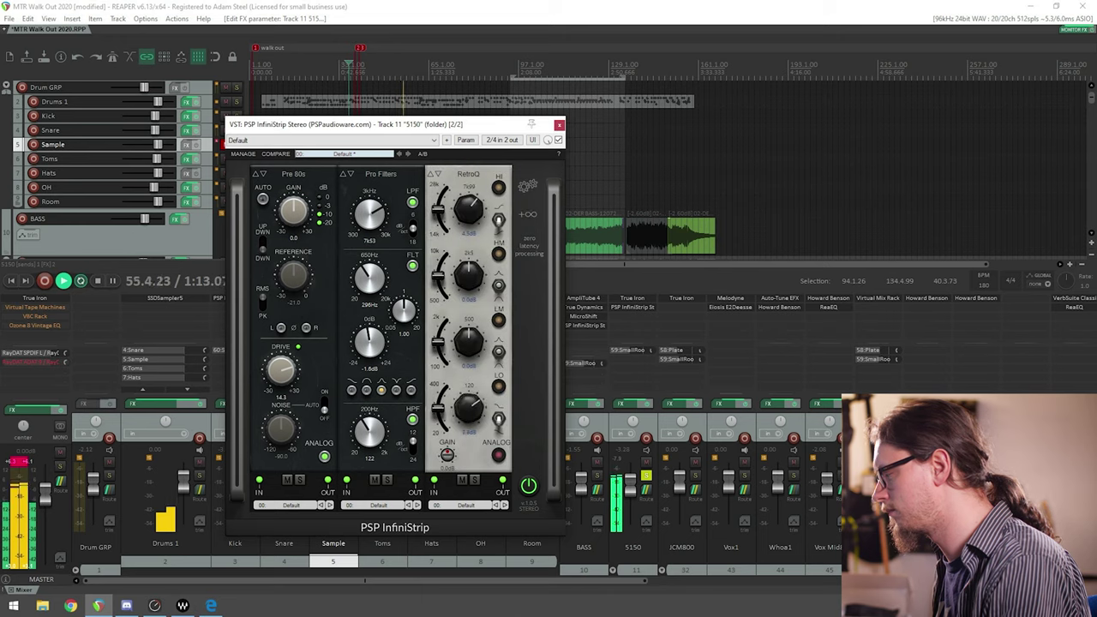
click(468, 174)
click(474, 212)
click(468, 174)
key(Escape)
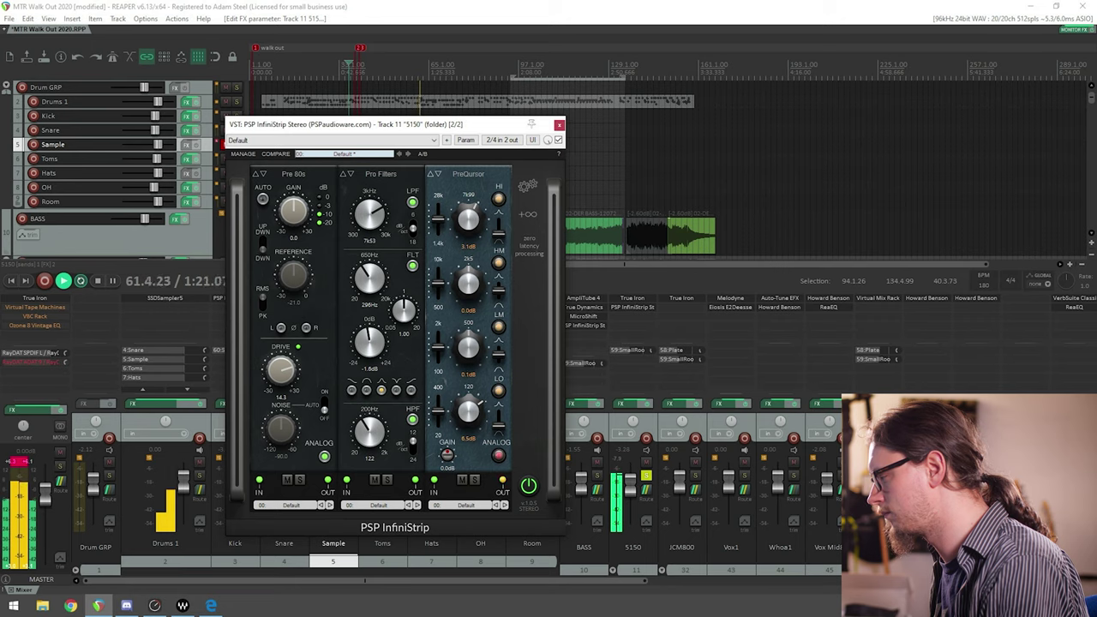
key(space)
key(space)
click(468, 174)
click(471, 199)
click(468, 174)
click(471, 224)
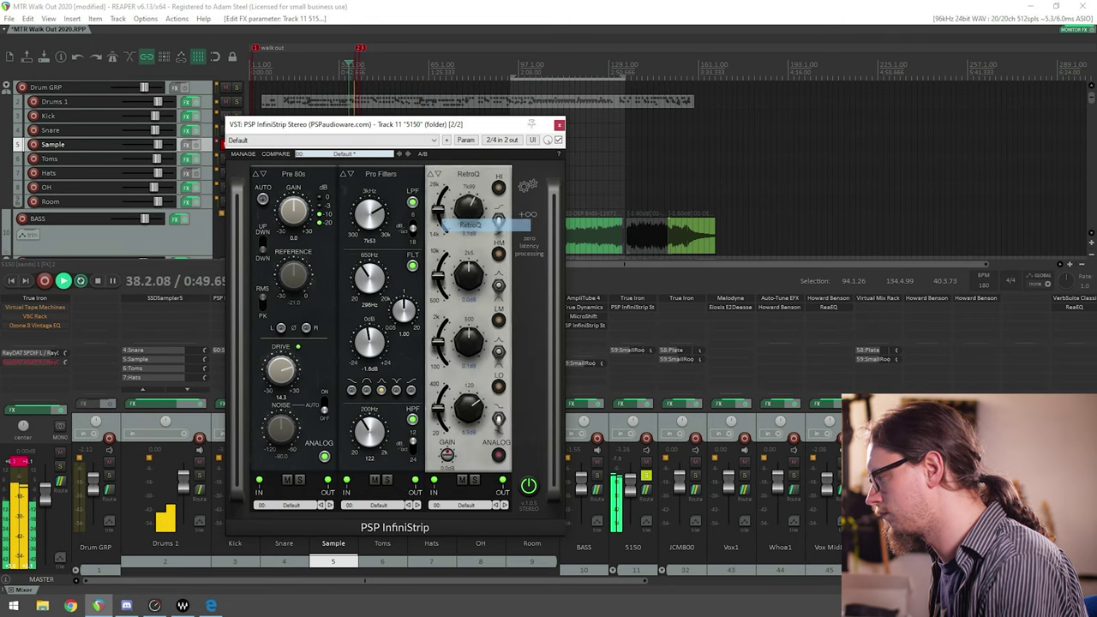
key(space)
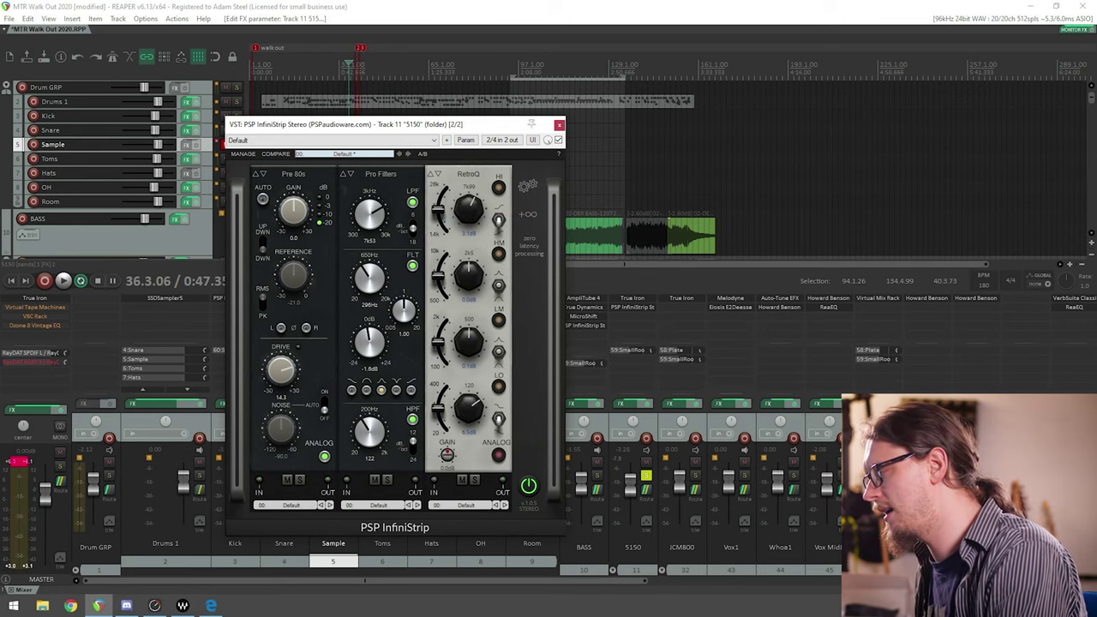
click(468, 174)
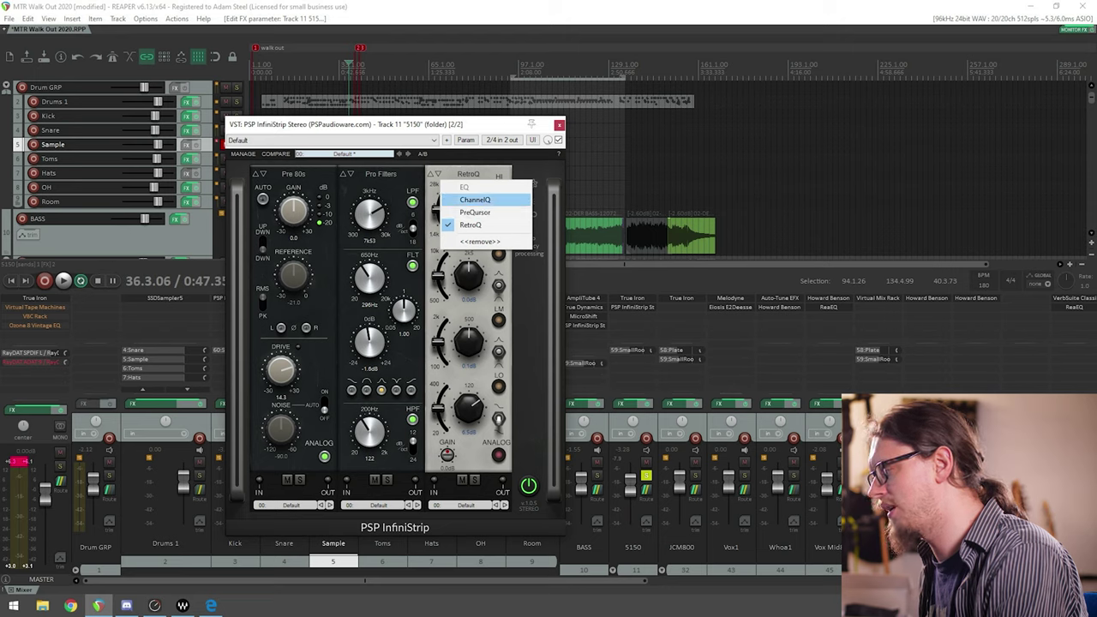
key(Escape)
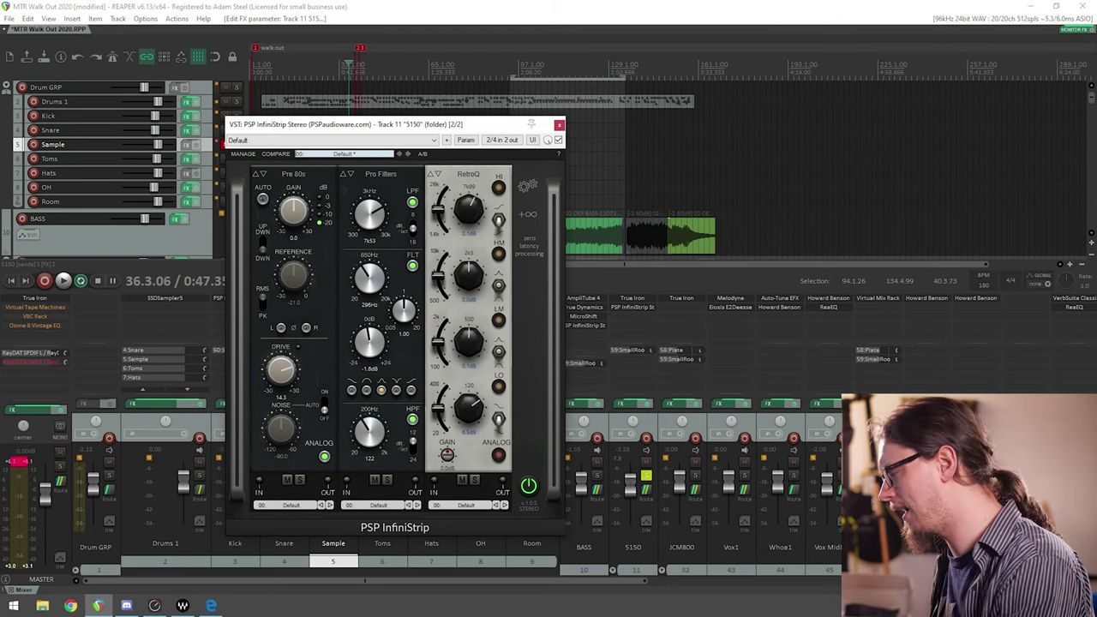
click(524, 214)
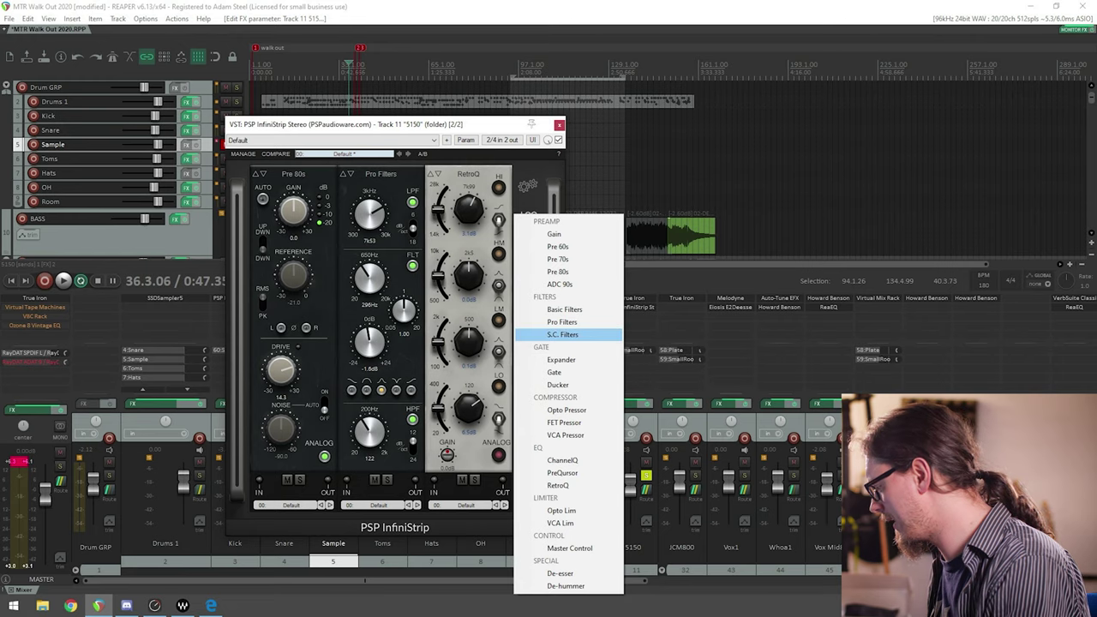
key(Escape)
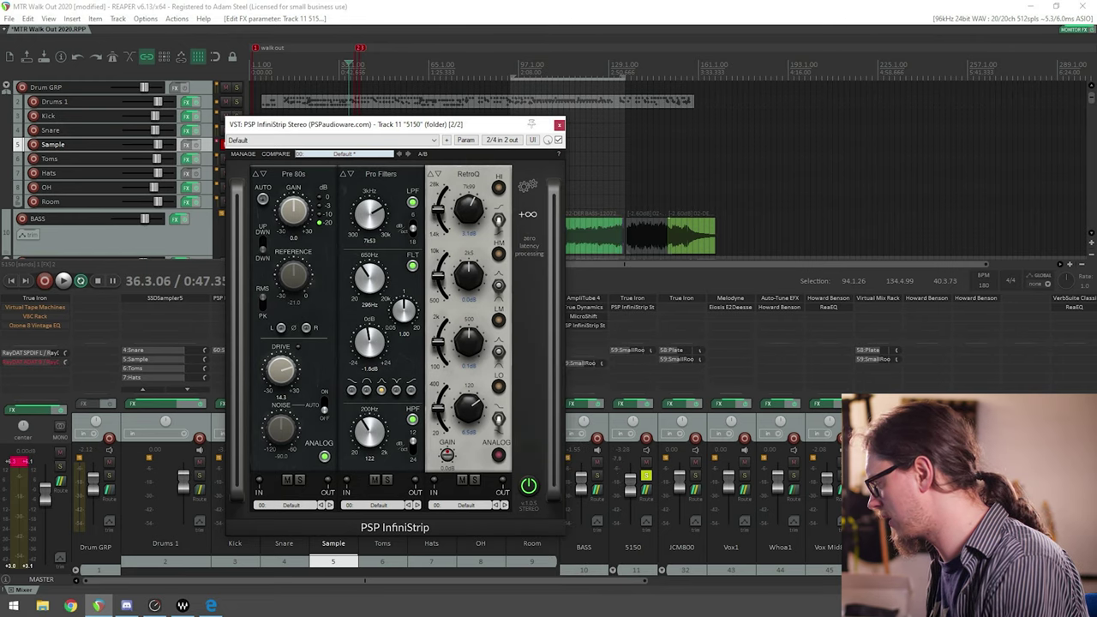
Step: Close the 5150 strip, play with only the JCM800 track soloed, and copy the 5150 track's InfiniStrip onto it
click(559, 125)
key(space)
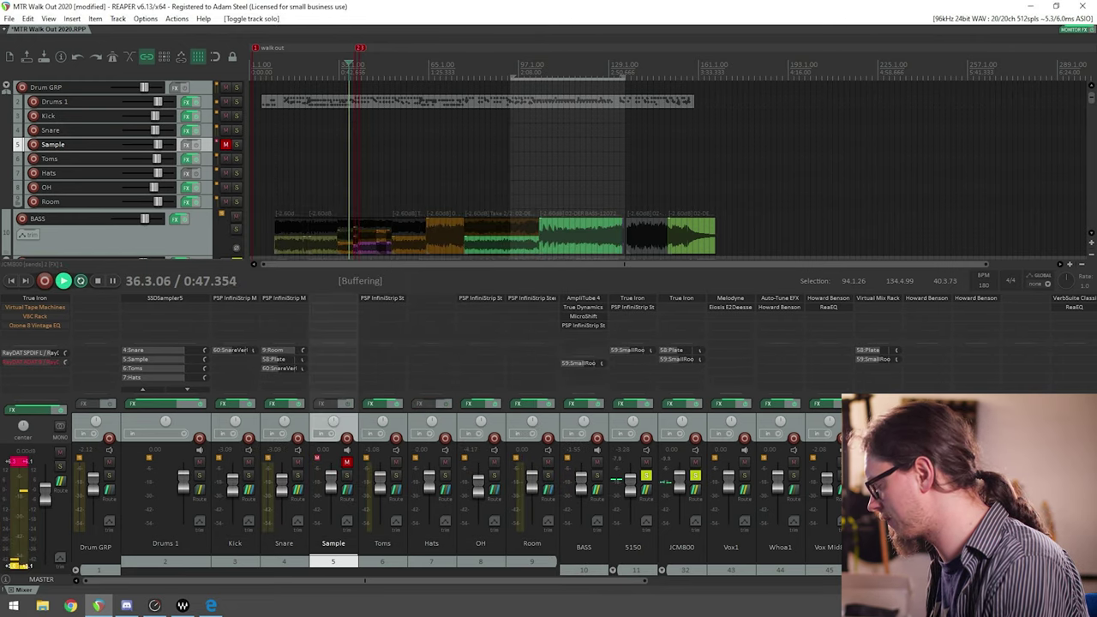
click(695, 475)
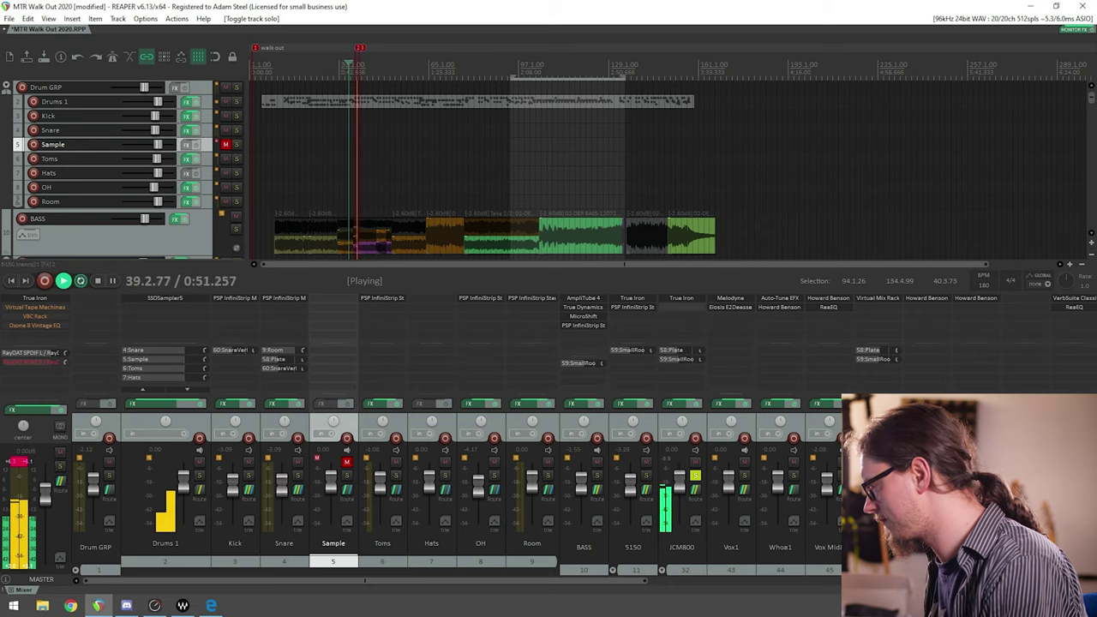
drag(632, 307, 681, 307)
click(681, 307)
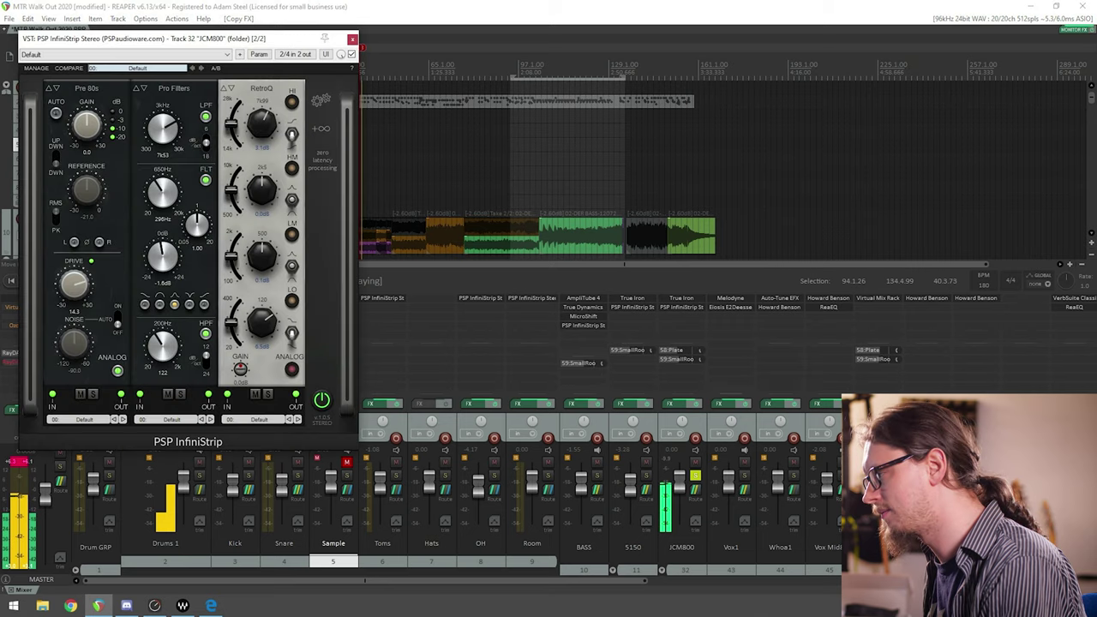
Step: On the JCM800 strip, set FLT to 443 Hz at 0.0 dB and Pre 80s drive to 16.1, and swap RetroQ for PreQursor with HM at 2.0 dB
drag(201, 40, 354, 107)
drag(314, 258, 313, 244)
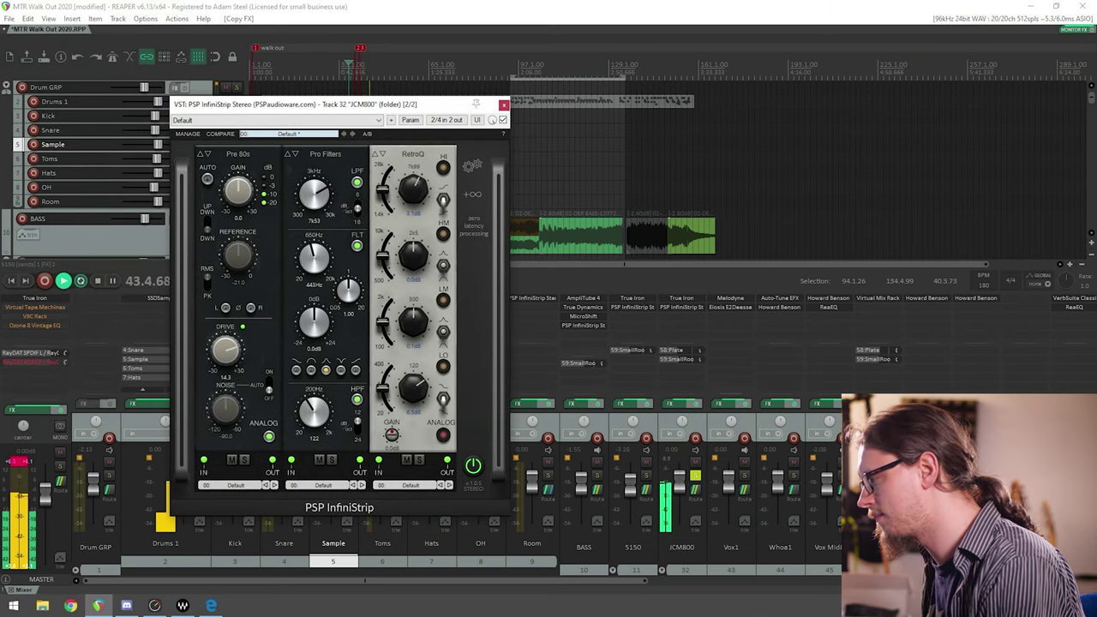
click(411, 154)
click(414, 197)
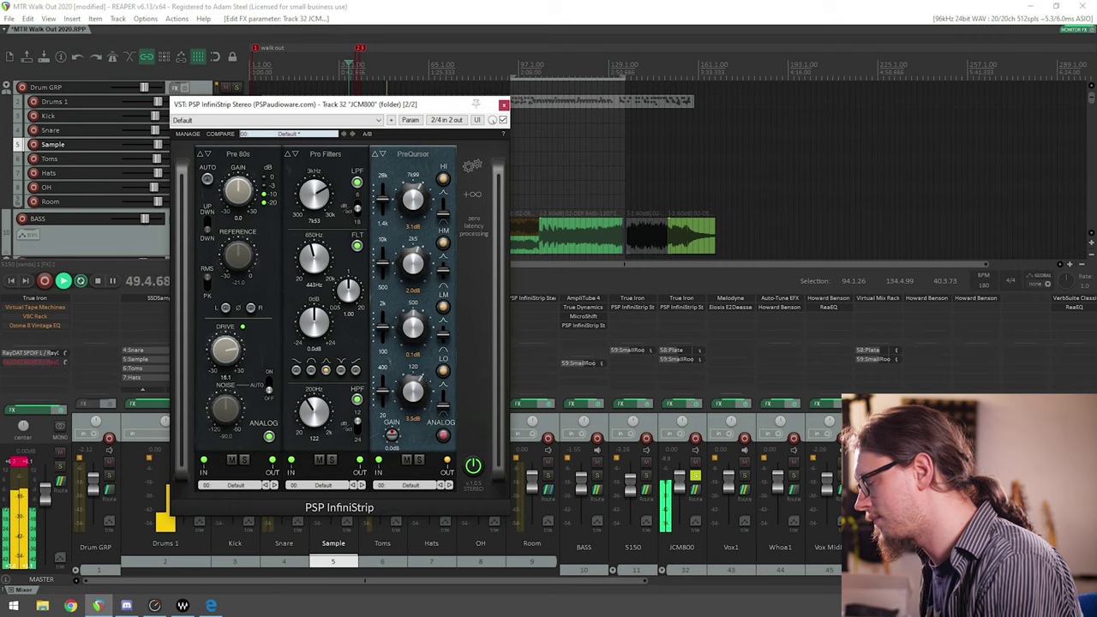
Step: Solo the 5150 track alongside the JCM800 and adjust the JCM800 track's volume
click(646, 475)
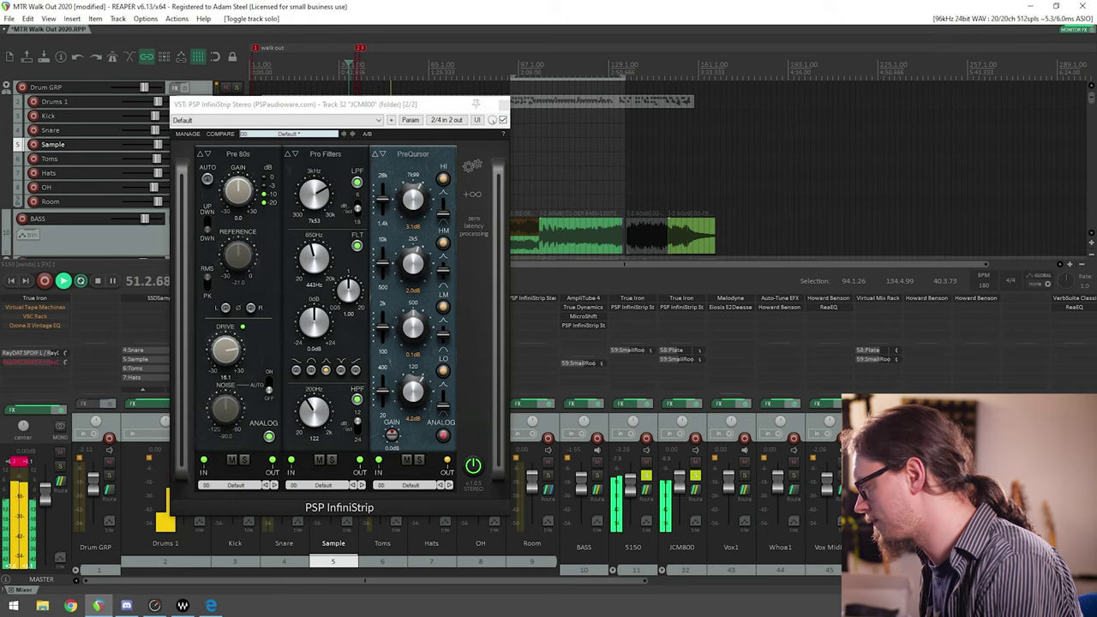
click(680, 477)
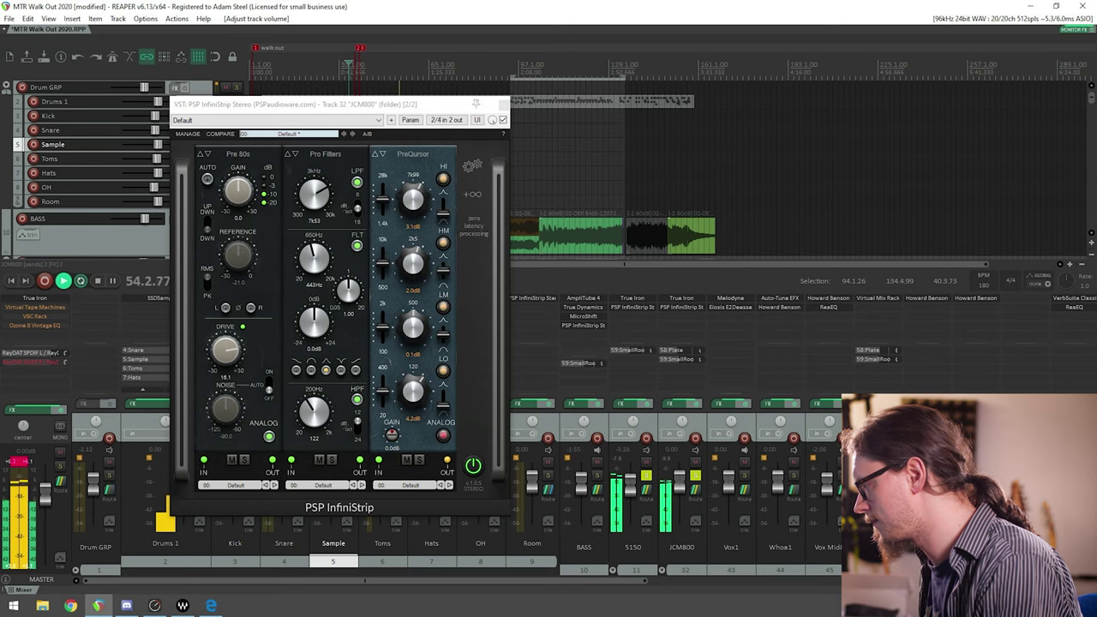
Step: Try a Ducker module on the JCM800 strip, and remove it
click(463, 203)
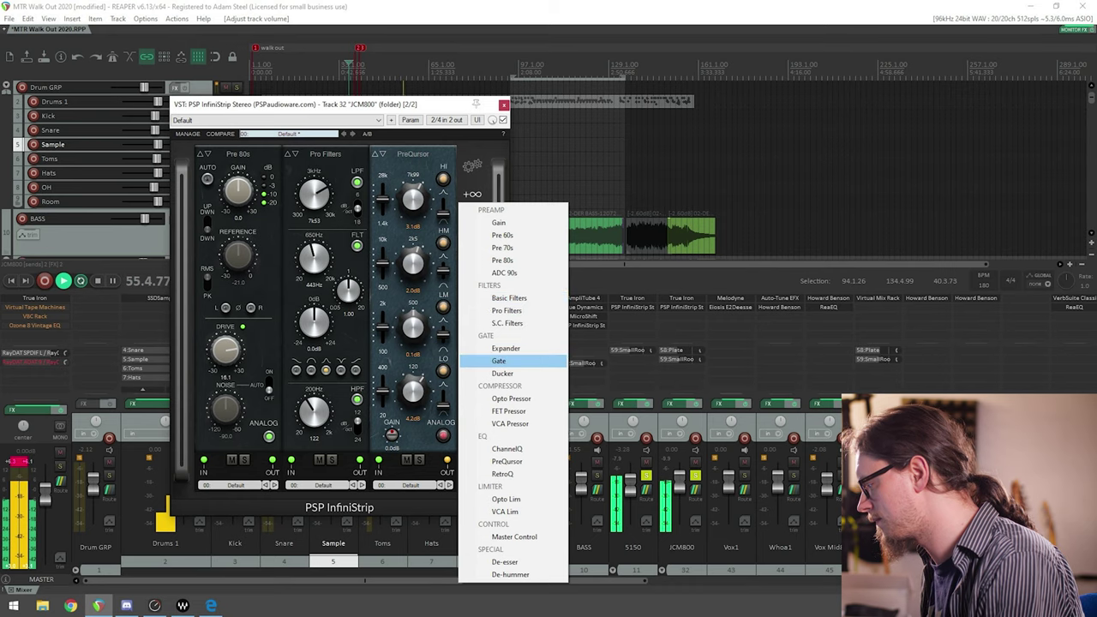
click(502, 374)
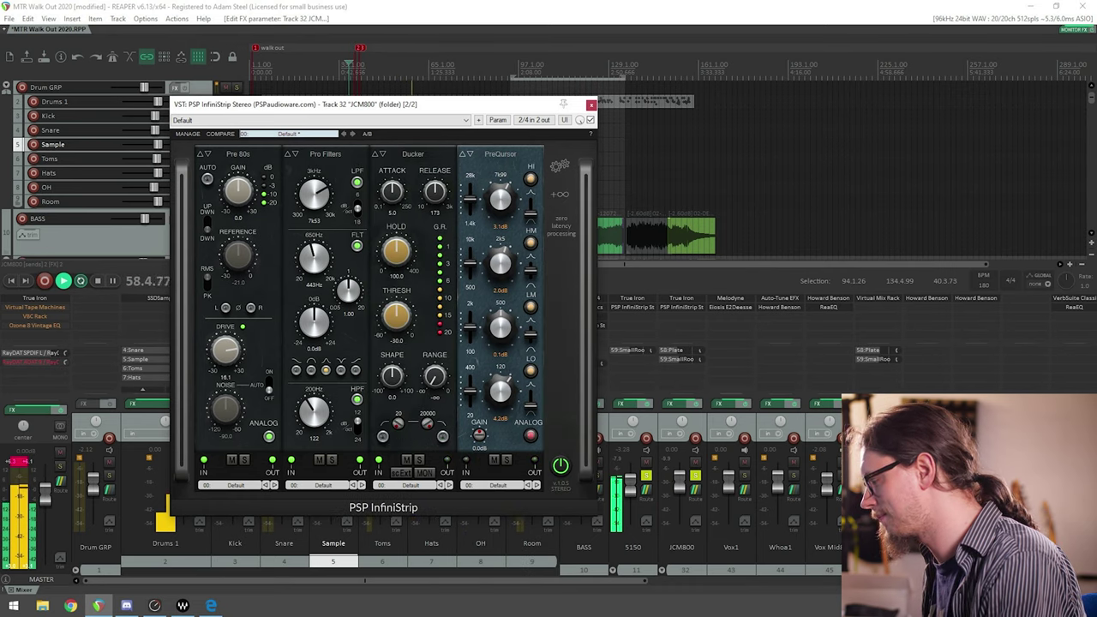
click(386, 156)
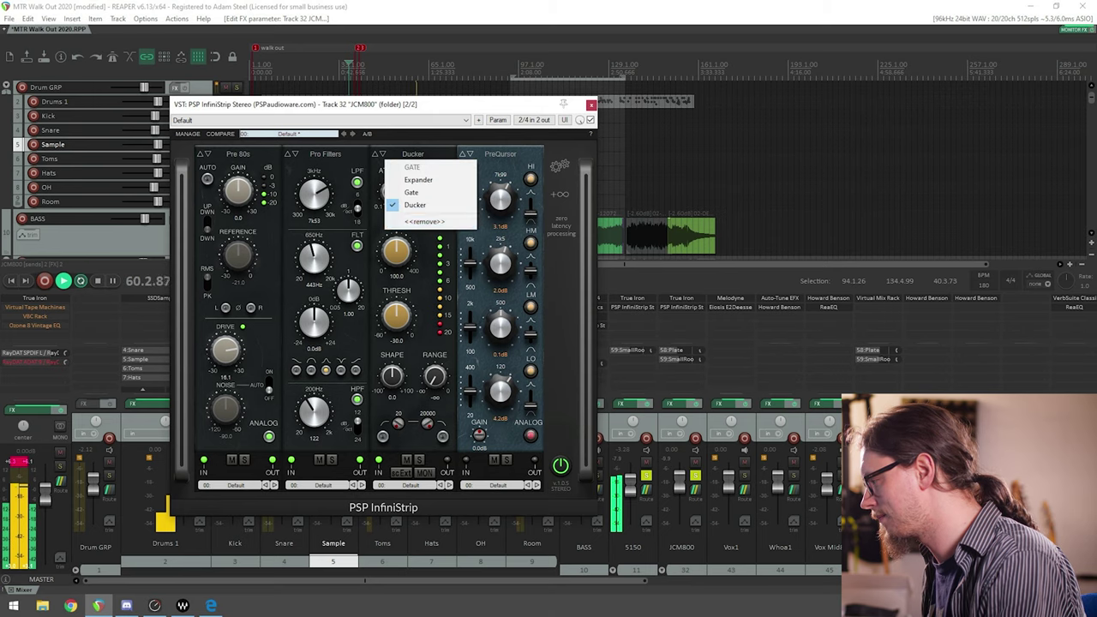
click(430, 221)
Step: Add an ADC 90s preamp with drive at 5.9 to the JCM800 strip, set low-pass to 8k12, and stop playback
click(470, 194)
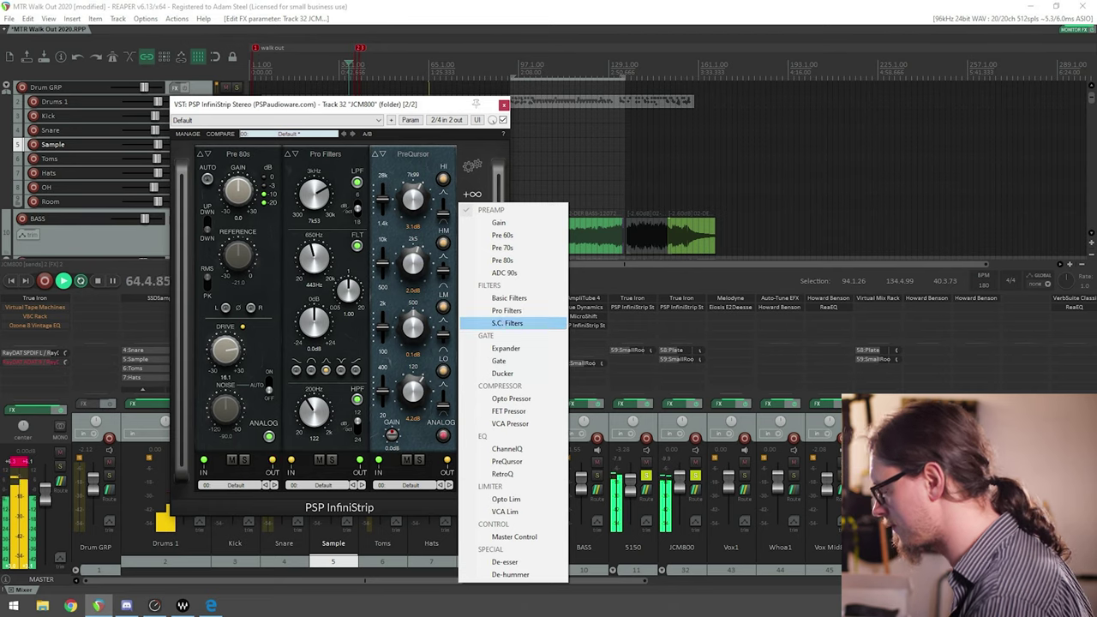
click(504, 273)
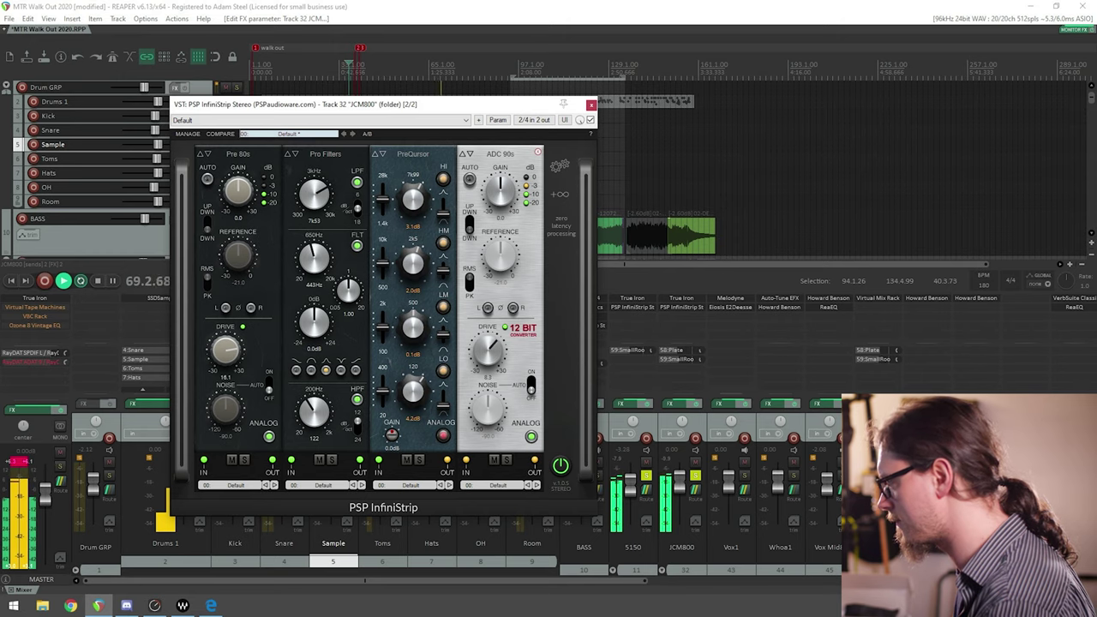
drag(313, 195, 313, 189)
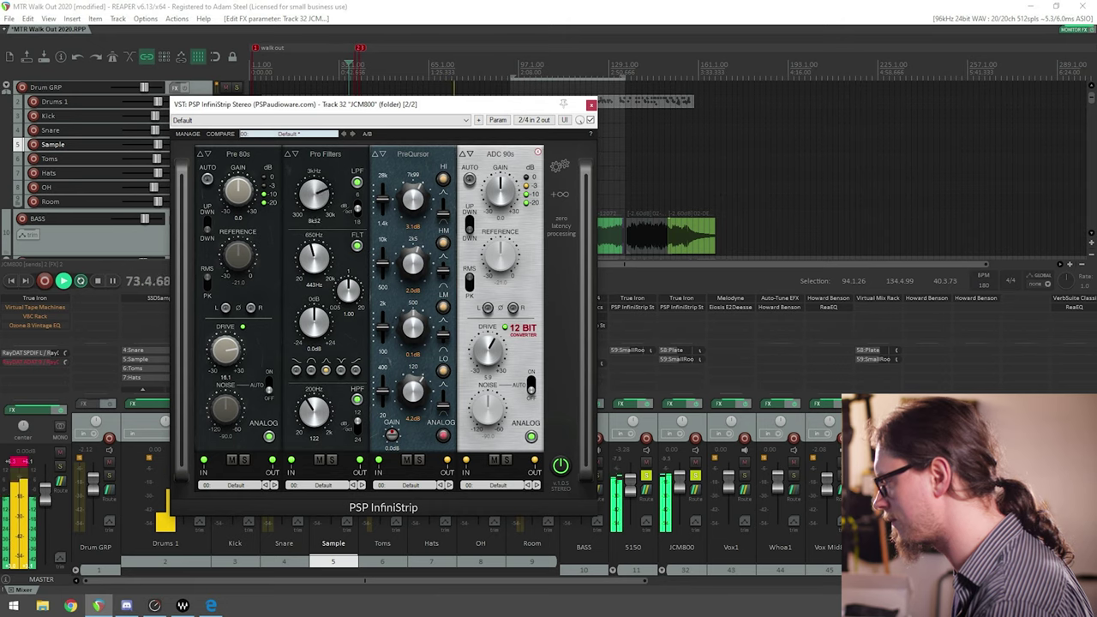
key(Escape)
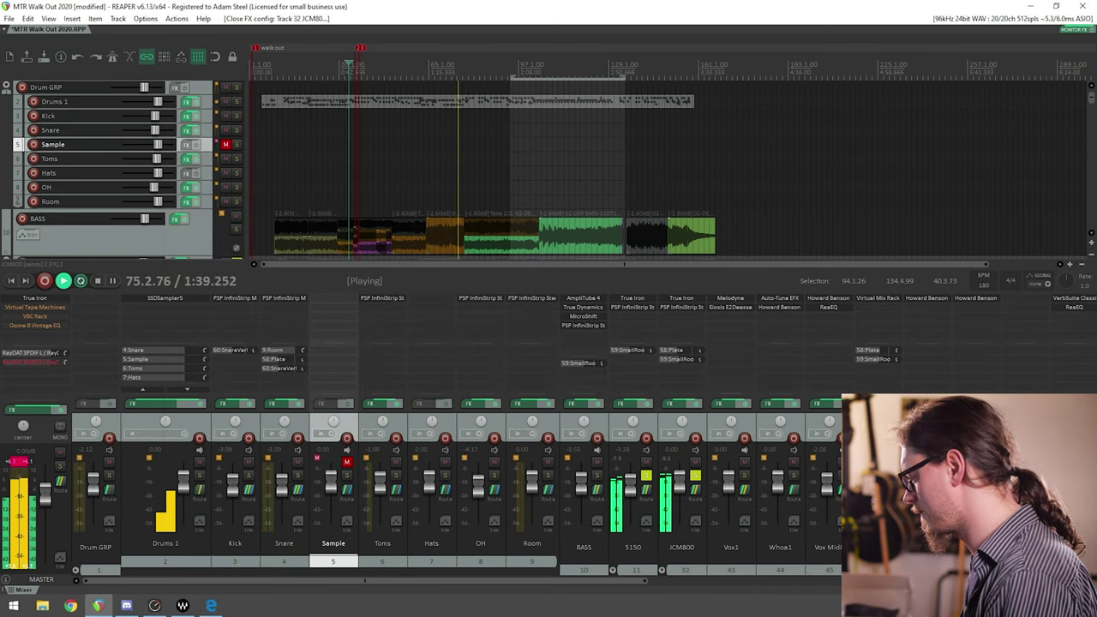
key(space)
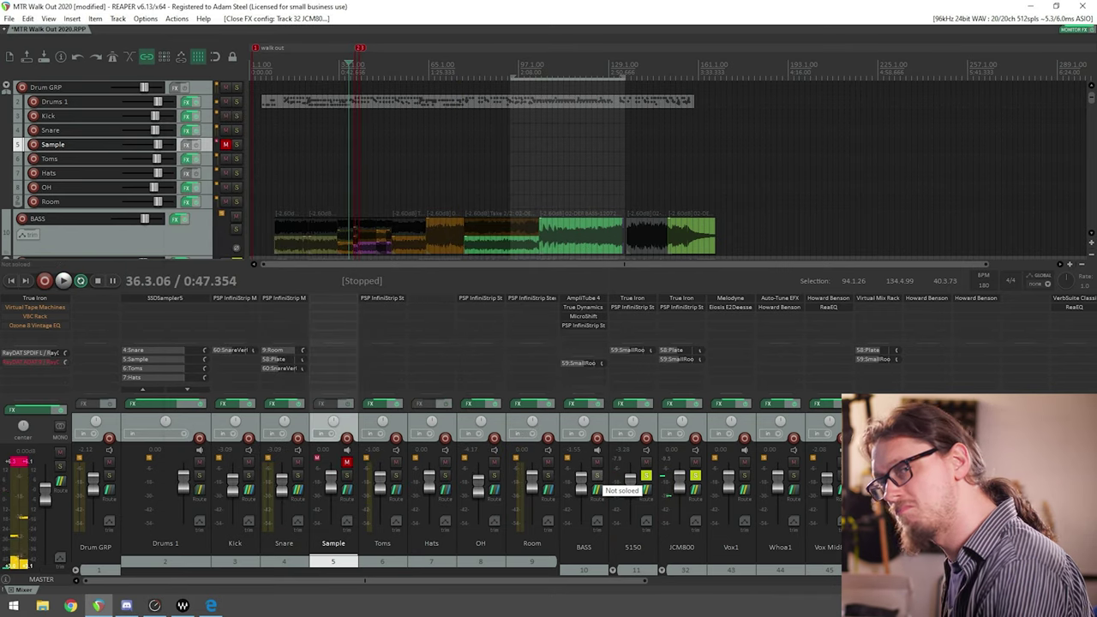
Step: Solo the BASS and Drum GRP tracks along with the guitars and start playback
click(597, 477)
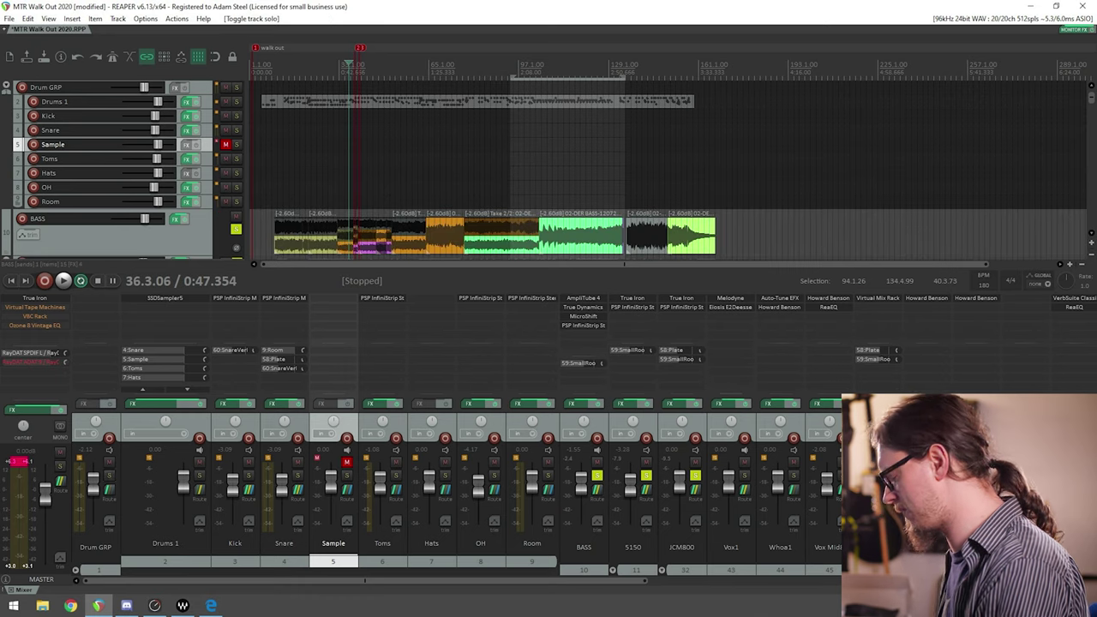
click(109, 476)
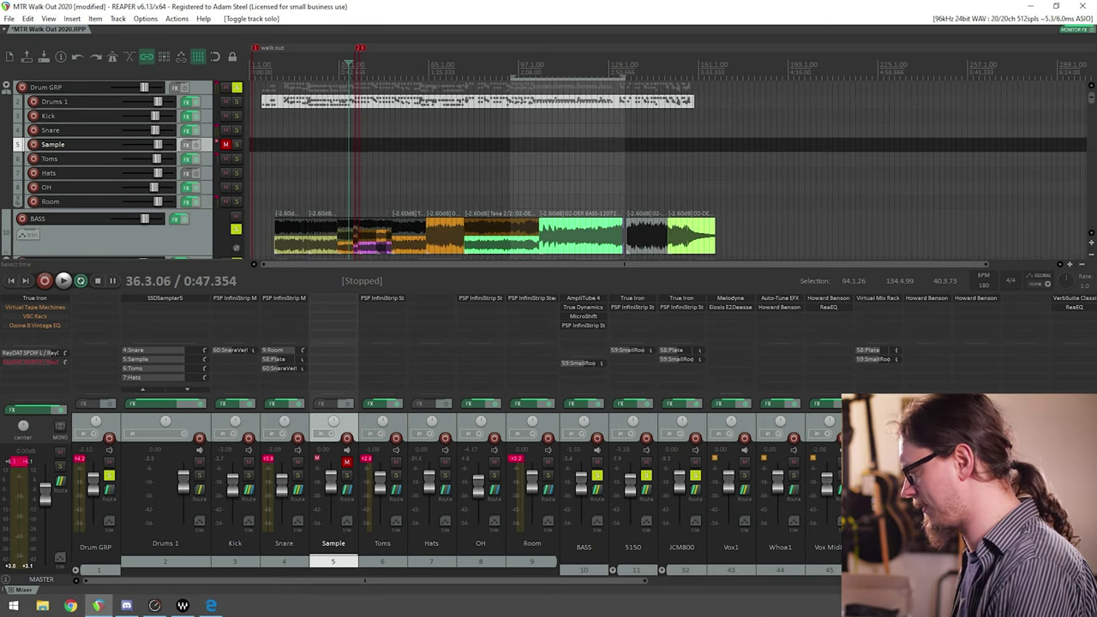
key(space)
Step: Raise the 5150 and JCM800 track volumes together, bringing the 5150 to +0.27 dB
click(633, 547)
ctrl+click(682, 547)
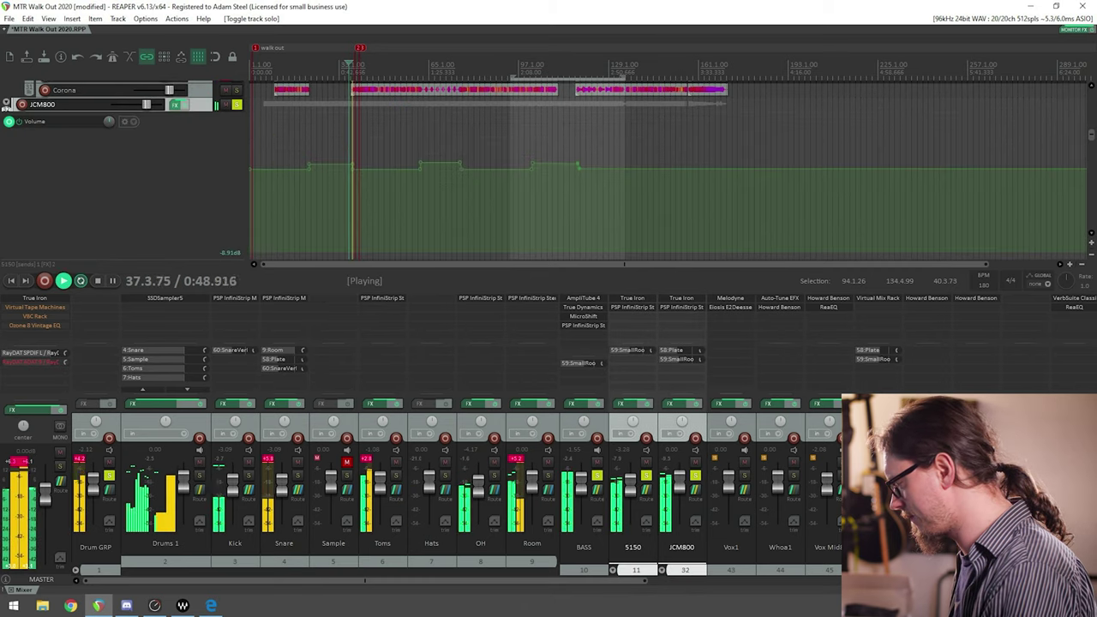
drag(630, 487, 631, 481)
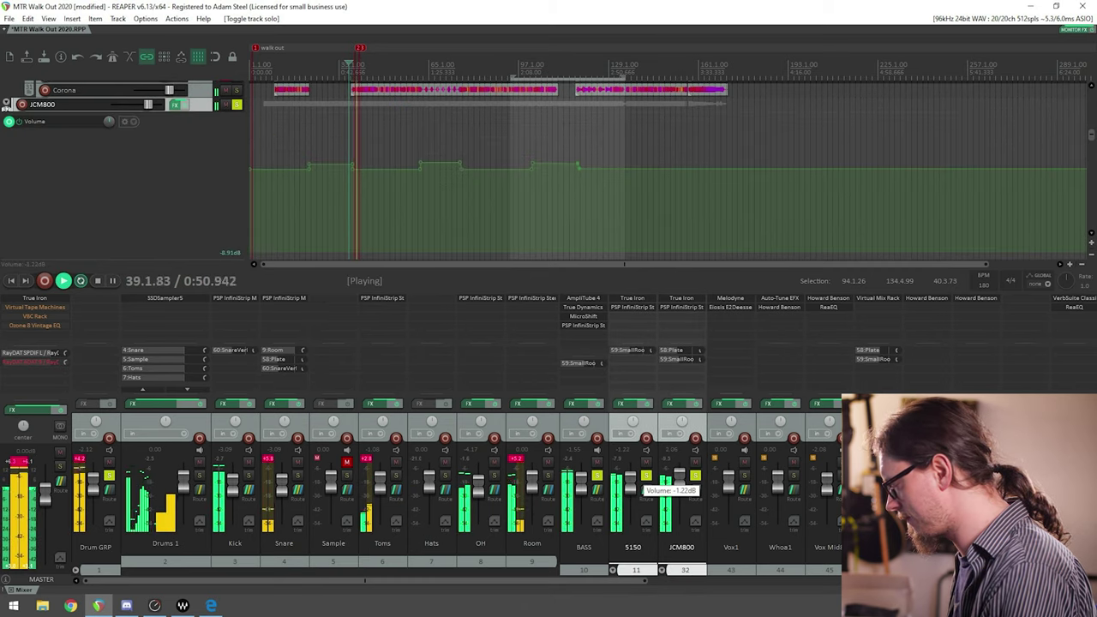
scroll(680, 476, up, 2)
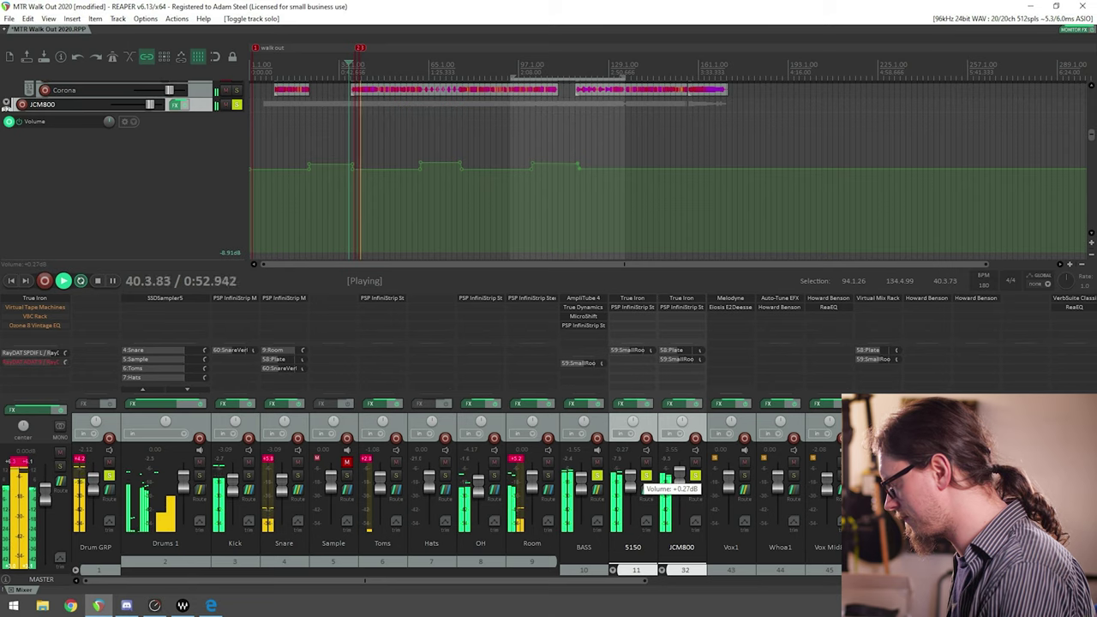
Step: Reset the master peak meter and set the output of True Iron on the master track to -2.4
click(19, 470)
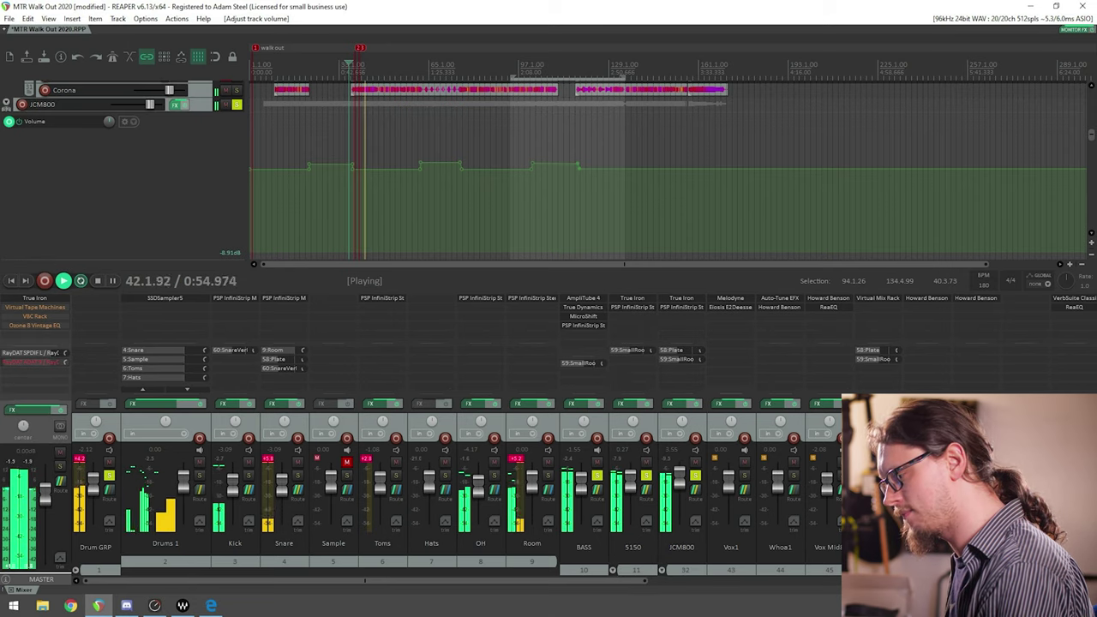
click(34, 297)
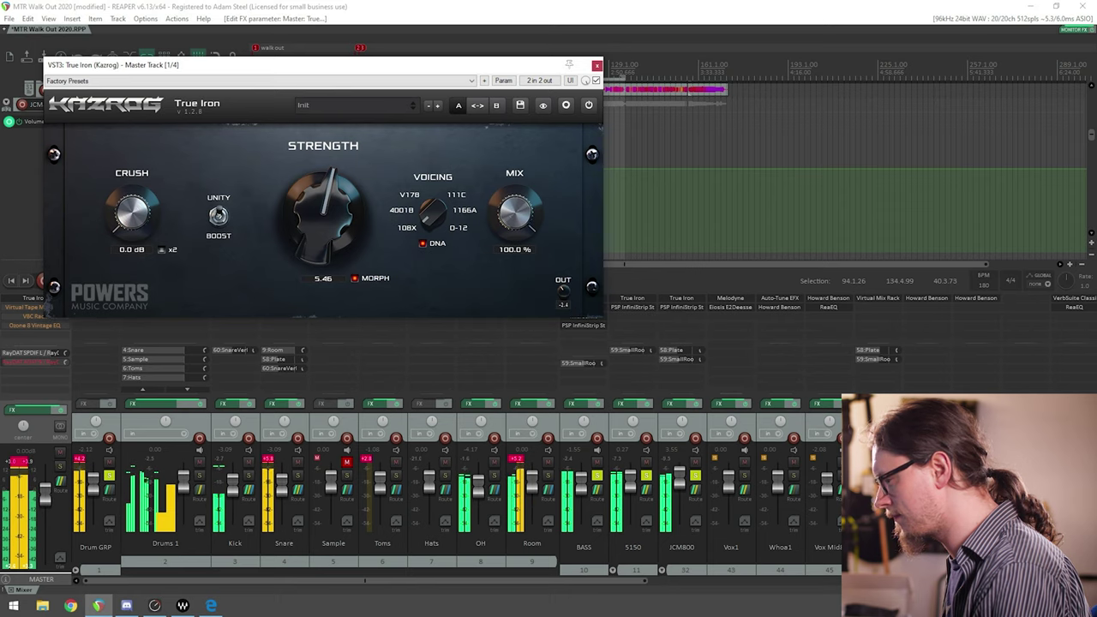
key(Escape)
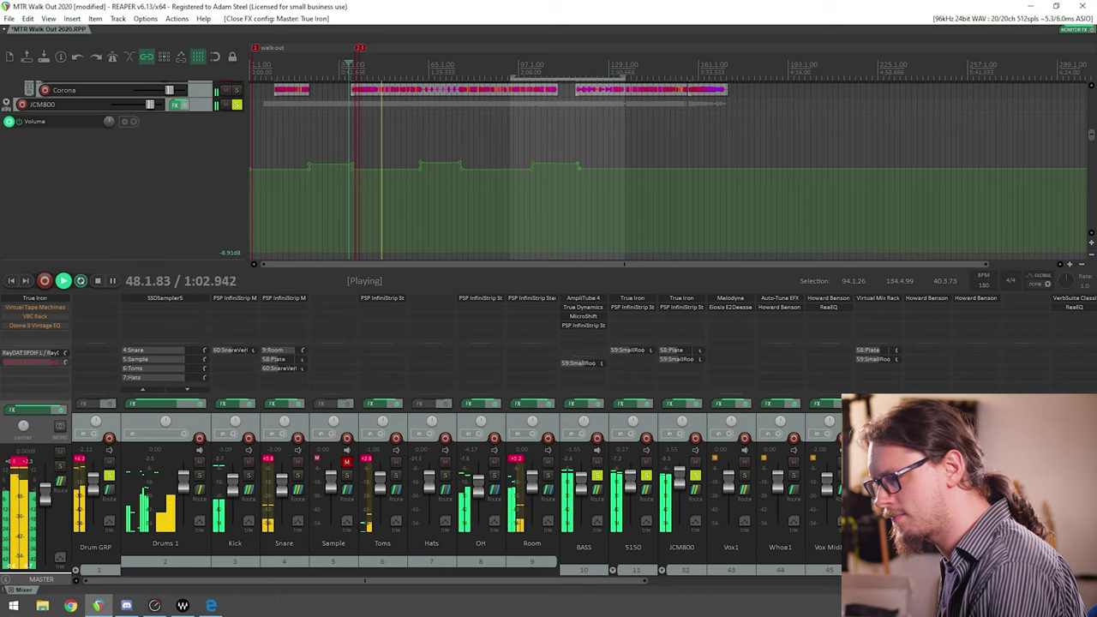
Step: Lower the True Iron output on the master track to -3.2 and restart playback
click(35, 299)
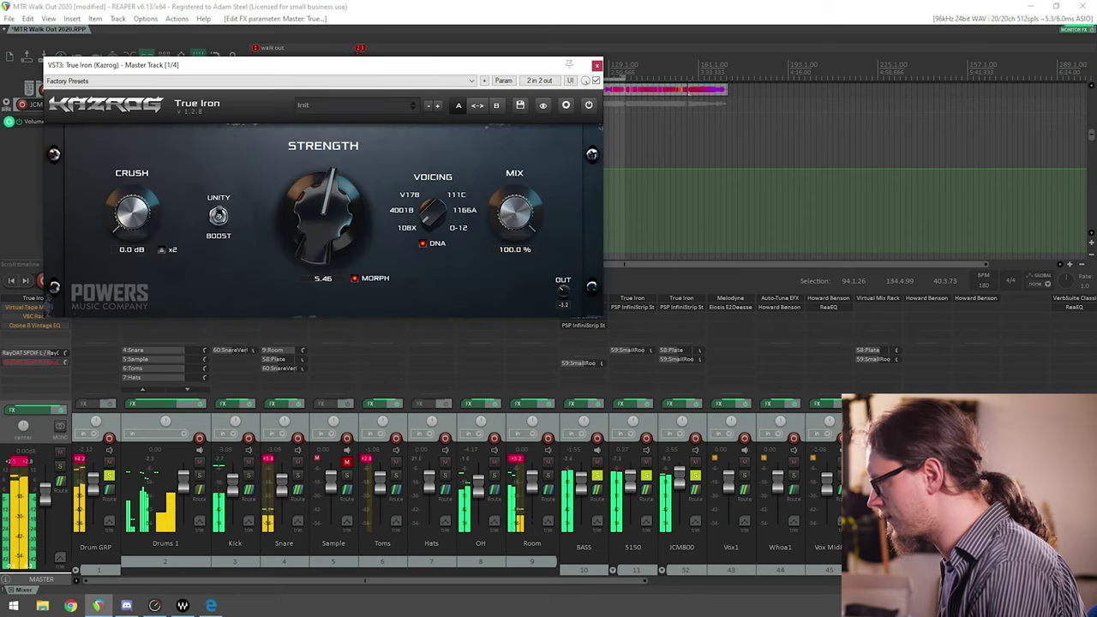
click(596, 65)
key(space)
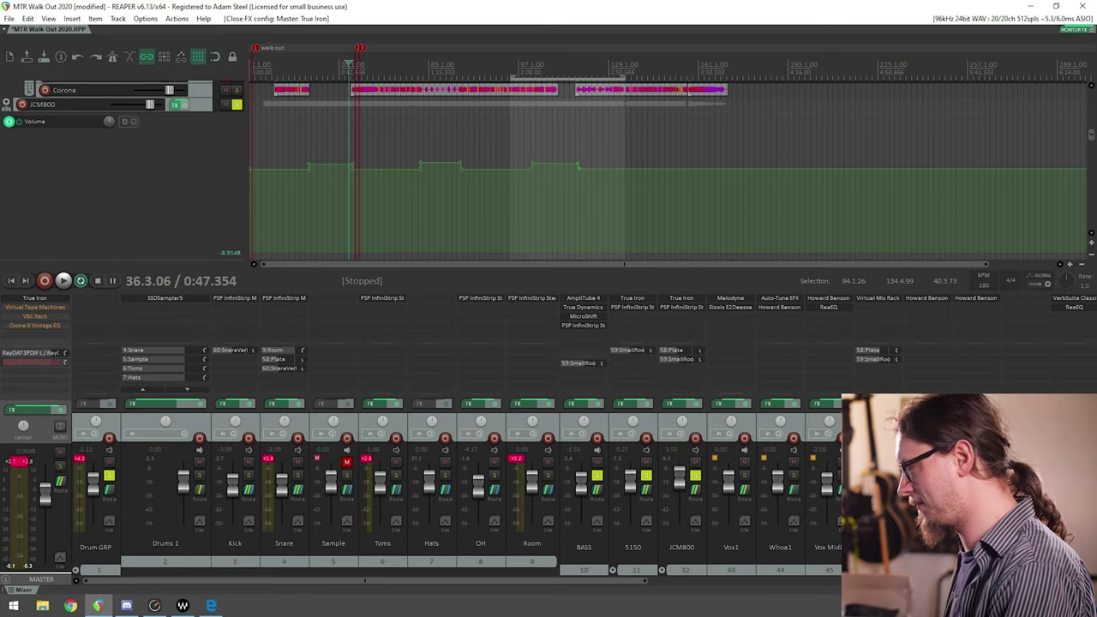
key(space)
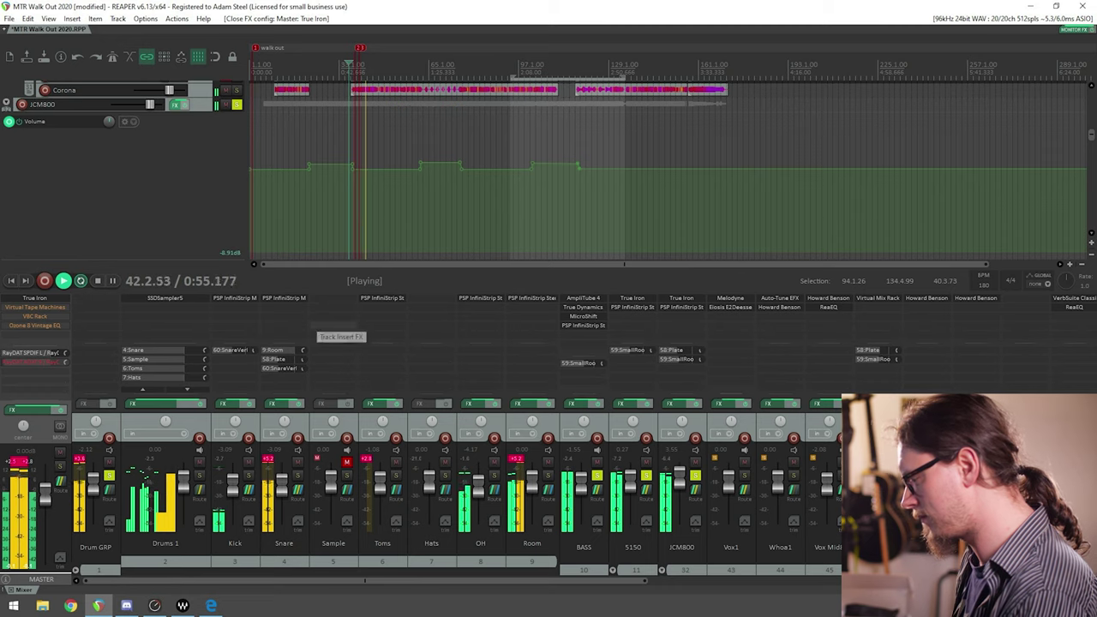
Step: Raise the Kick track volume to -0.57 dB and stop playback
drag(232, 487, 233, 482)
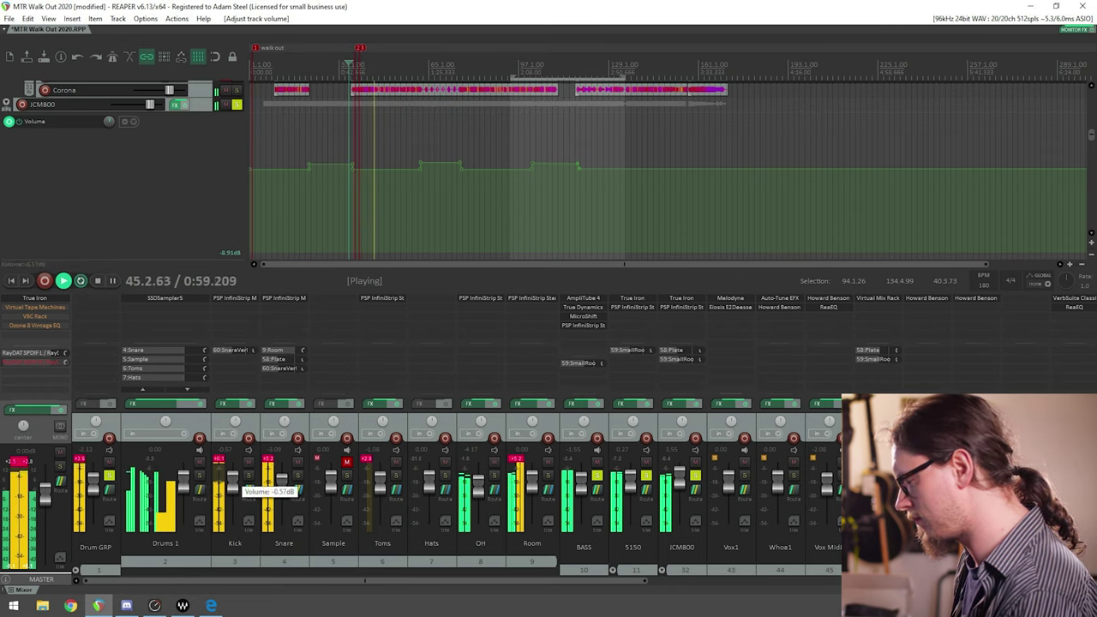
click(95, 547)
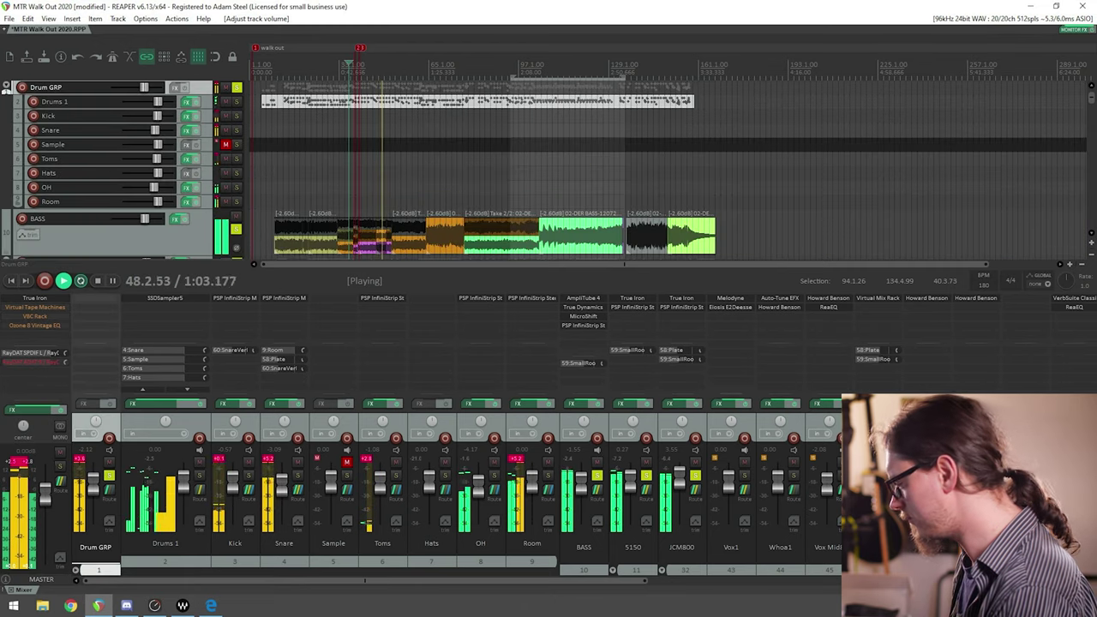
drag(365, 580, 557, 580)
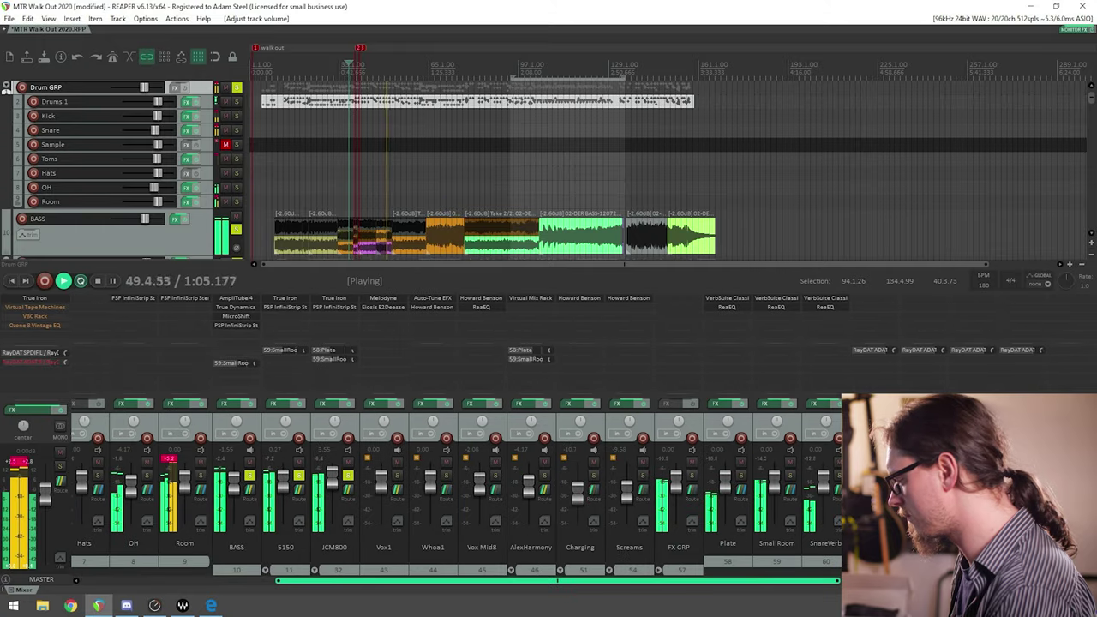
key(space)
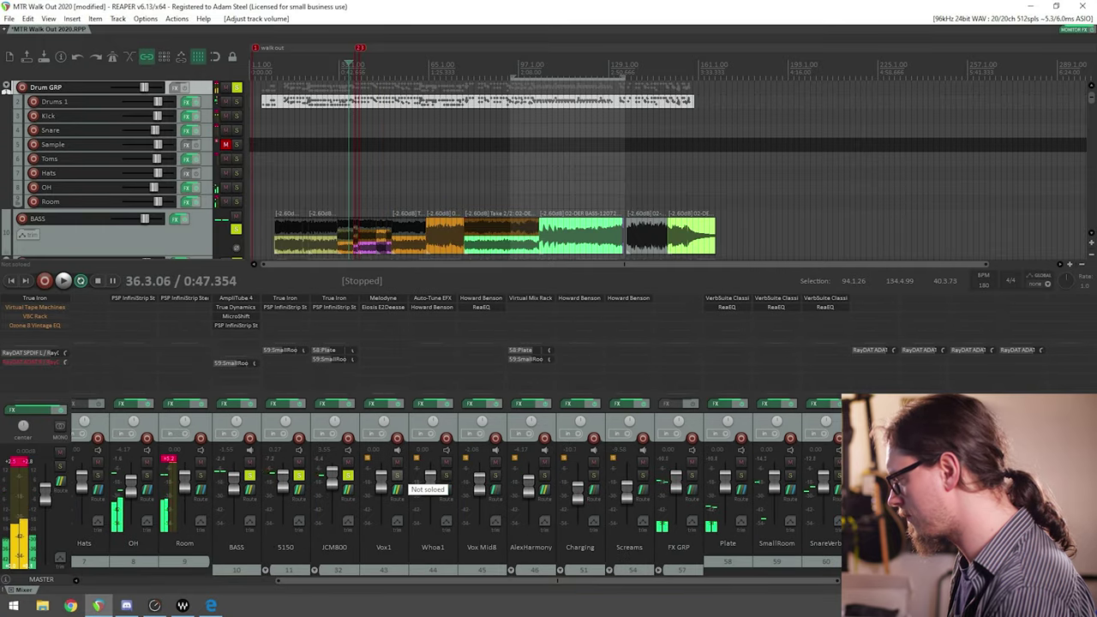
Step: Add PSP InfiniStrip Stereo to the Vox1 track and solo that track exclusively
double_click(383, 316)
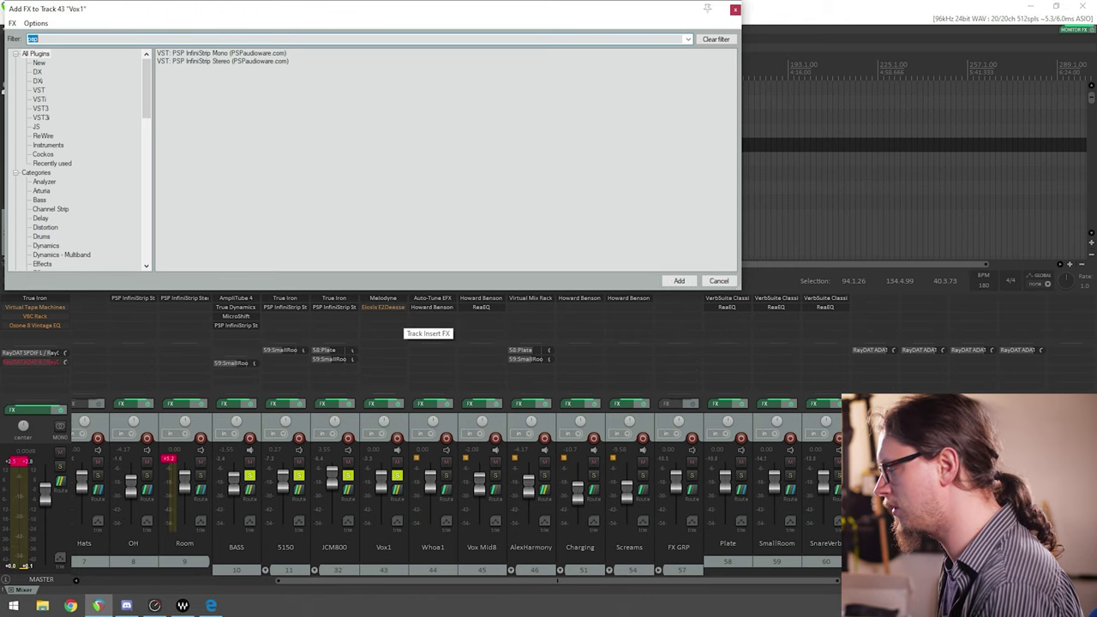
click(223, 61)
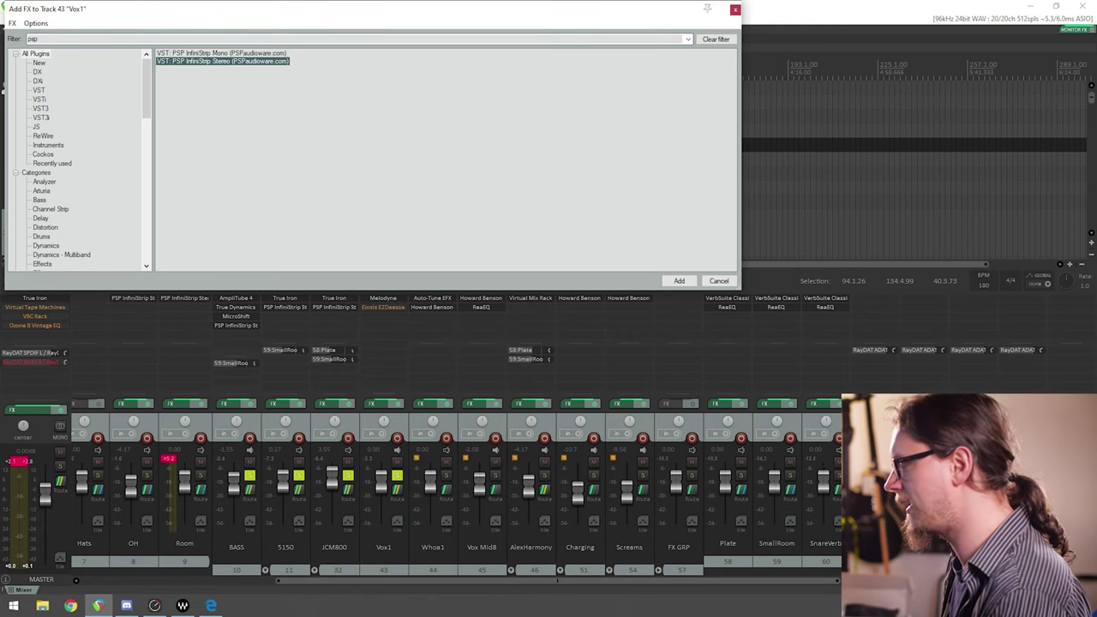
key(Return)
ctrl+alt+click(396, 474)
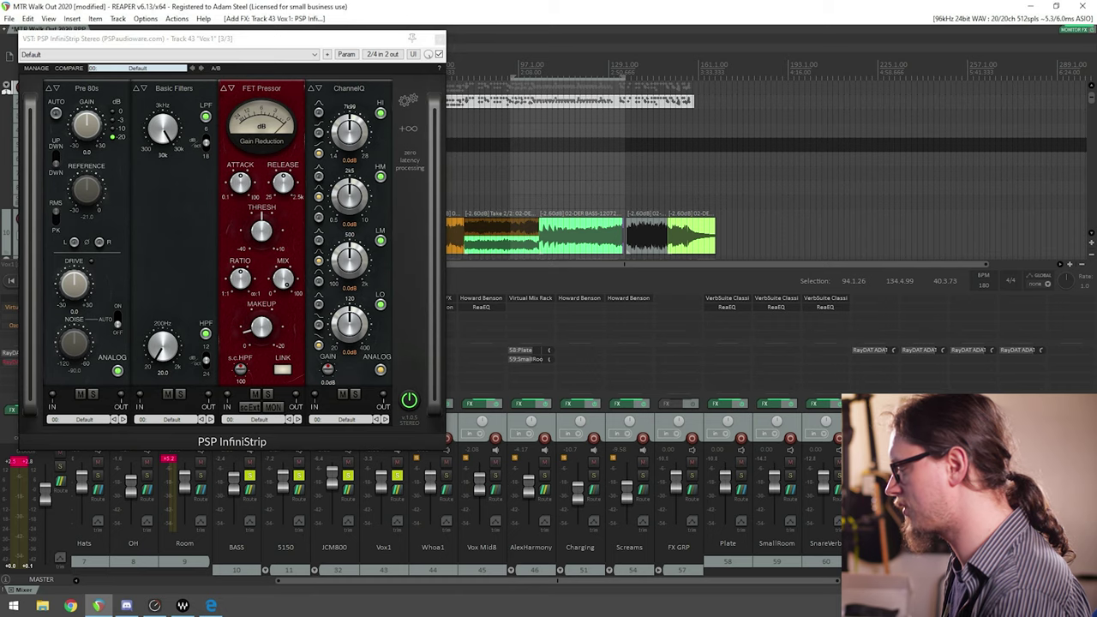
drag(356, 39, 577, 124)
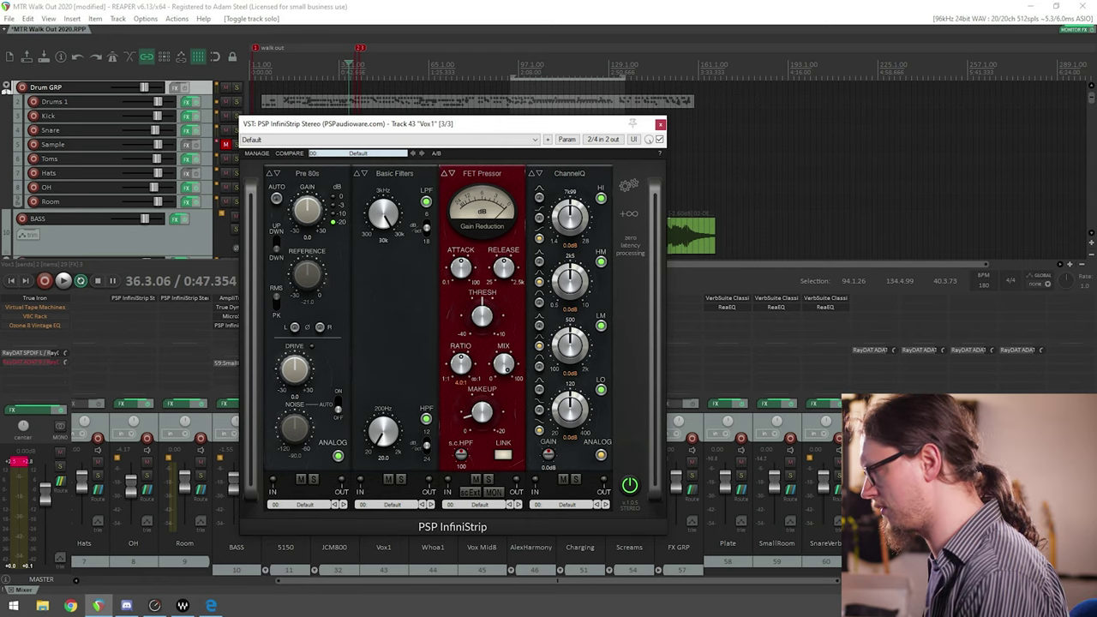
Step: Switch the Vox1 strip's preamp module to Pre 70s and start playback
click(307, 173)
click(306, 237)
click(307, 173)
click(317, 228)
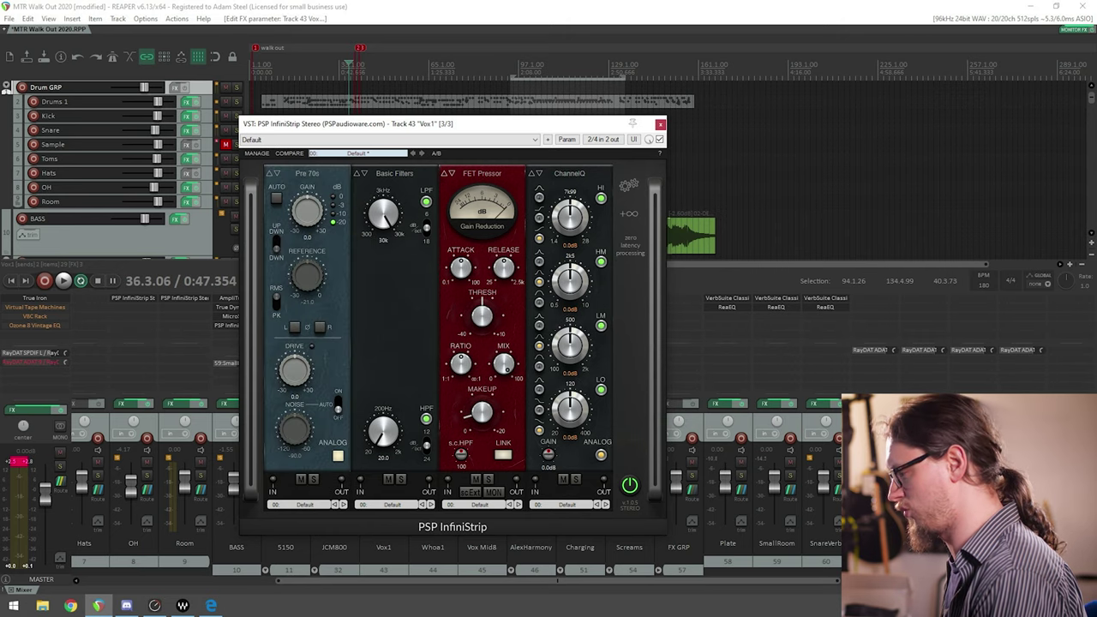
key(space)
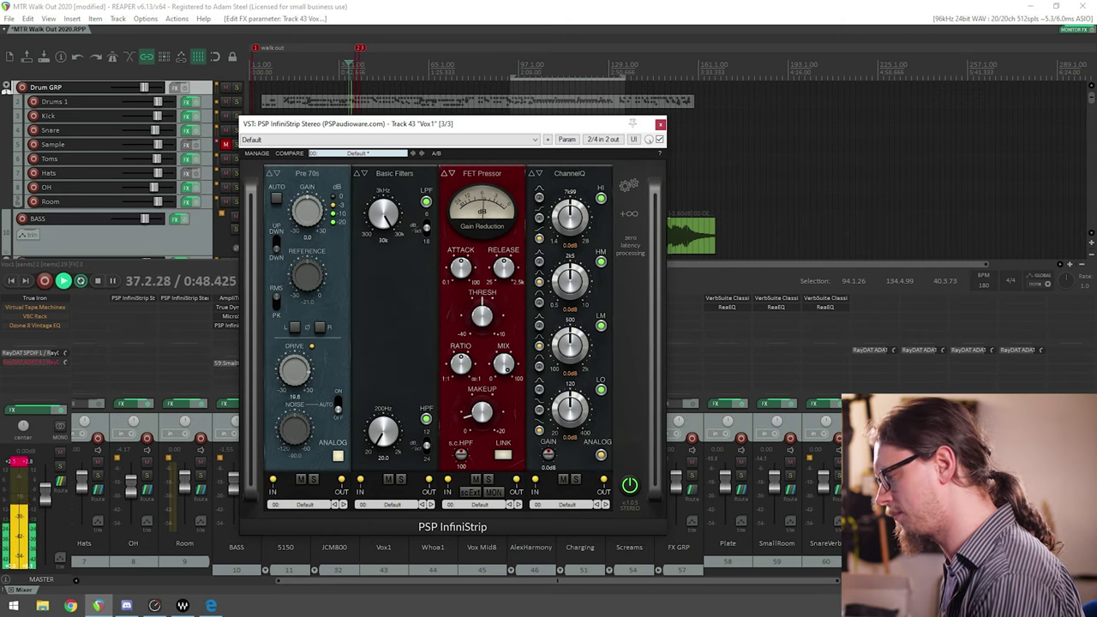
Step: Set the Vox1 strip's drive to 19.0 and high-pass to 141, lower the FET Pressor threshold and set its makeup to 7.4
drag(406, 125, 346, 132)
mouse_move(322, 439)
mouse_down()
mouse_move(322, 416)
mouse_move(323, 433)
mouse_up()
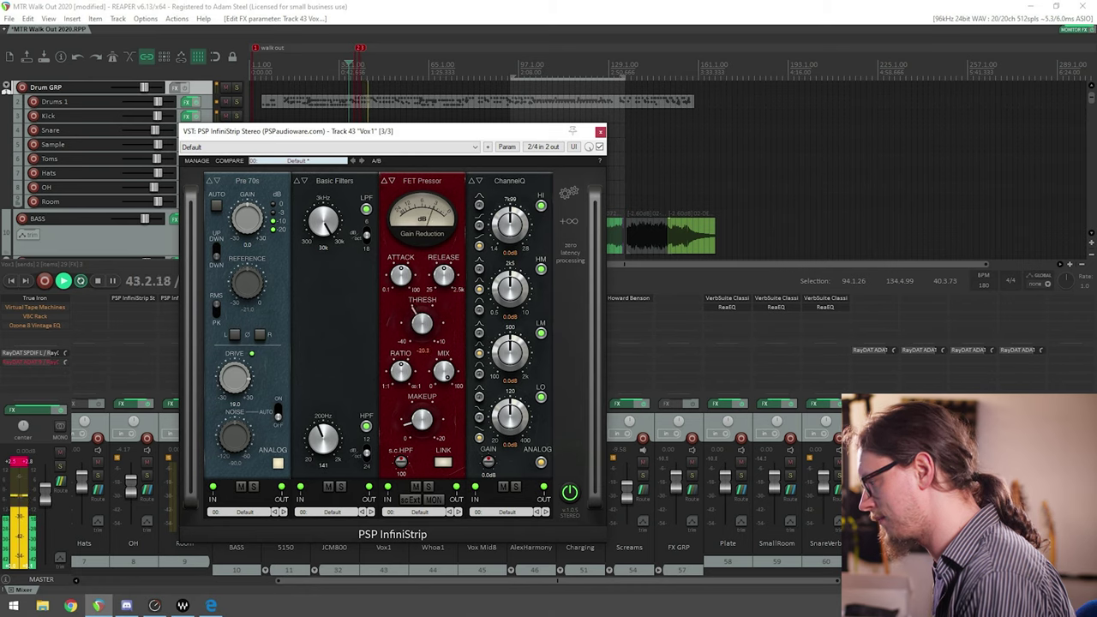
drag(422, 419, 421, 406)
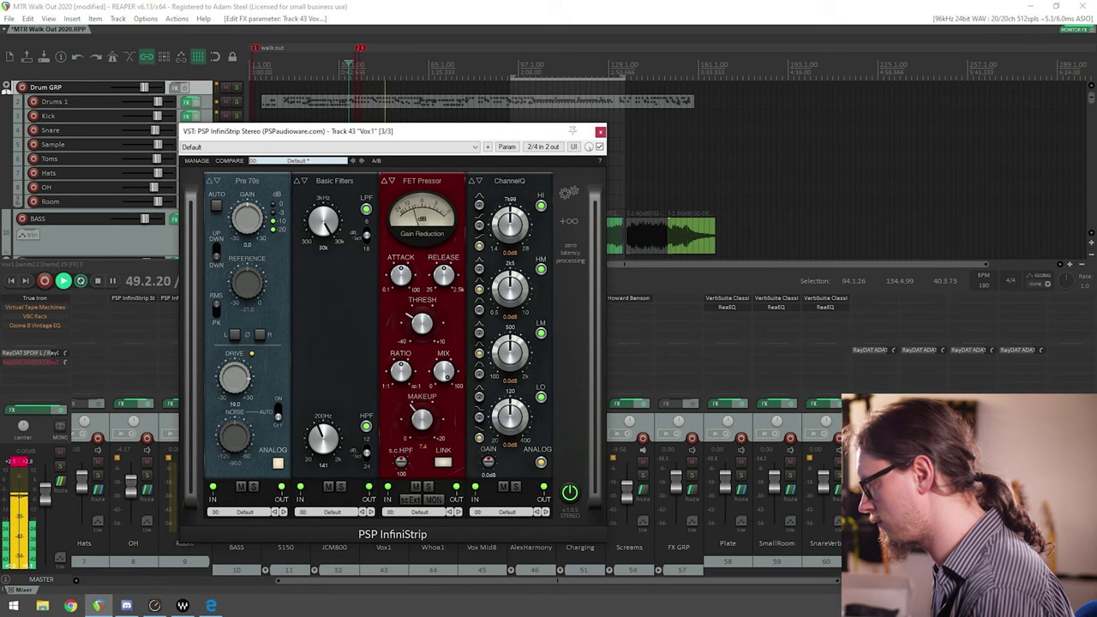
Step: Replace the Vox1 strip's ChannelQ with PreQursor and add an Opto Lim limiter
click(509, 181)
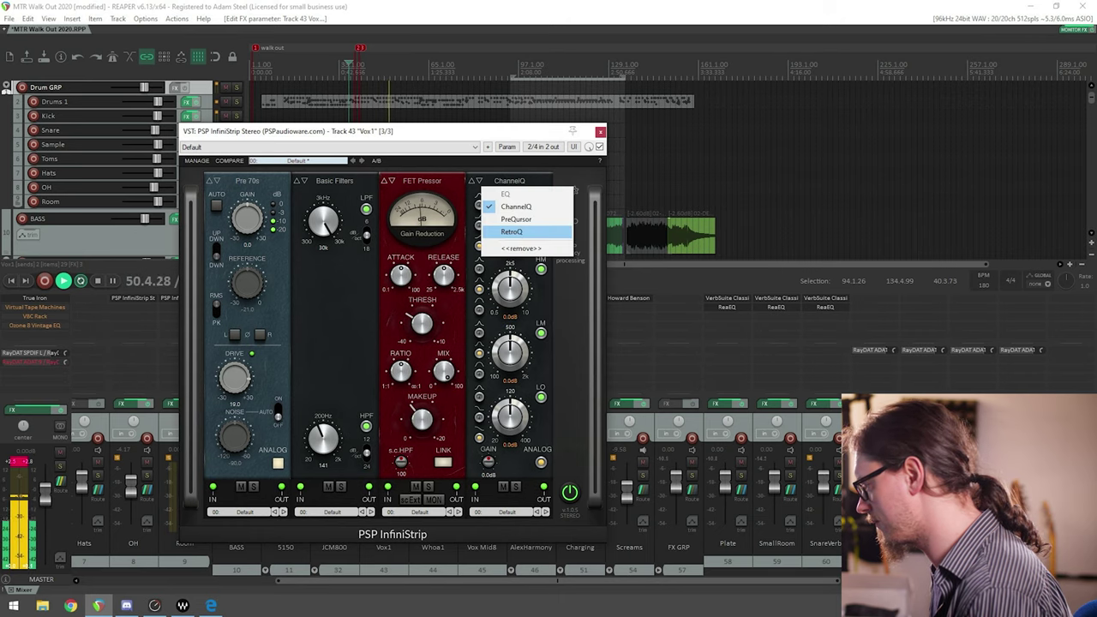
click(516, 219)
click(568, 194)
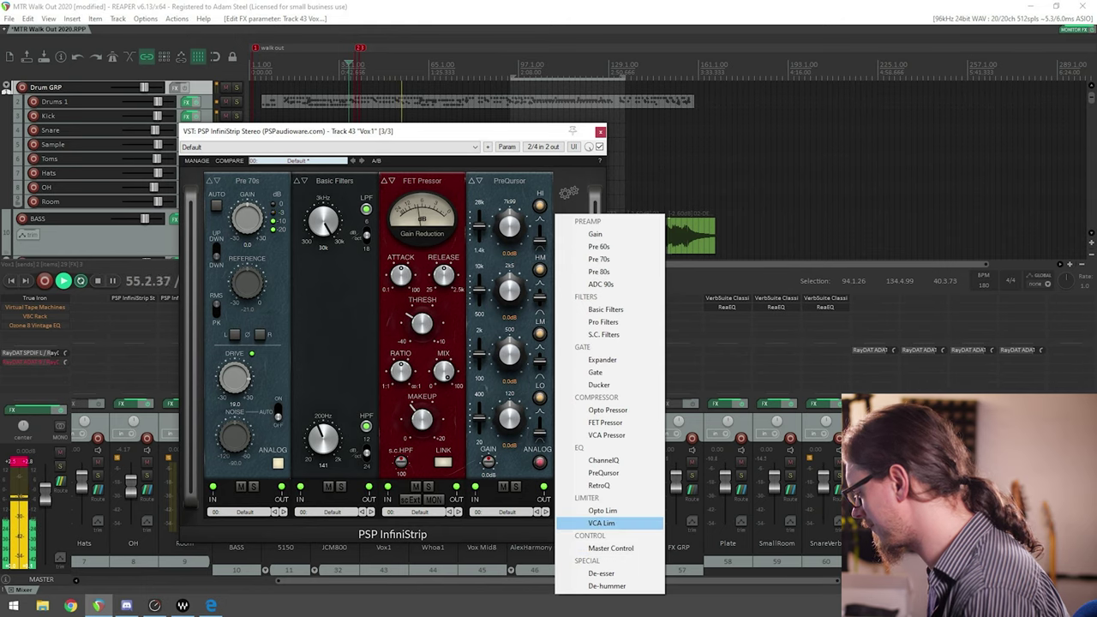
click(602, 509)
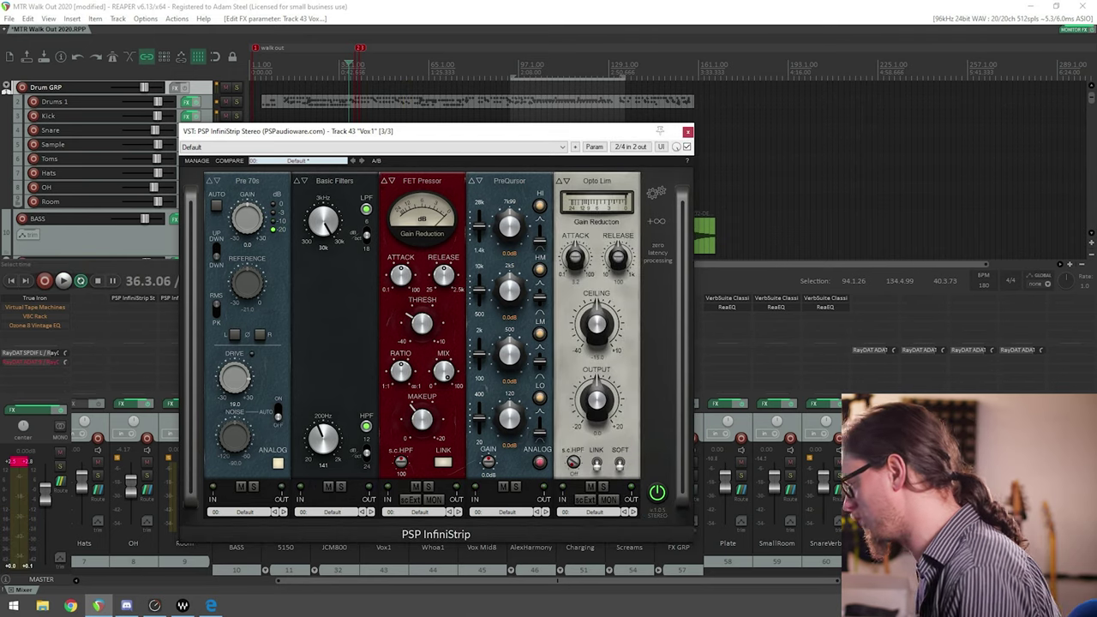
Step: Add an Opto Pressor to the Vox1 strip with makeup at 5.4 and set the Opto Lim ceiling to -7.5
click(657, 192)
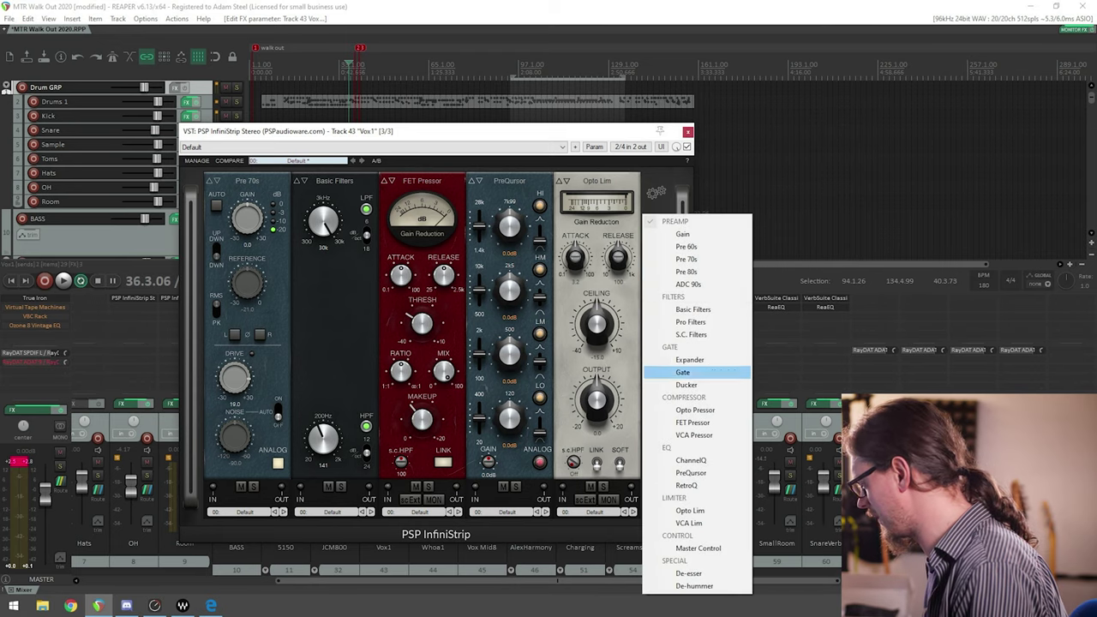
click(695, 410)
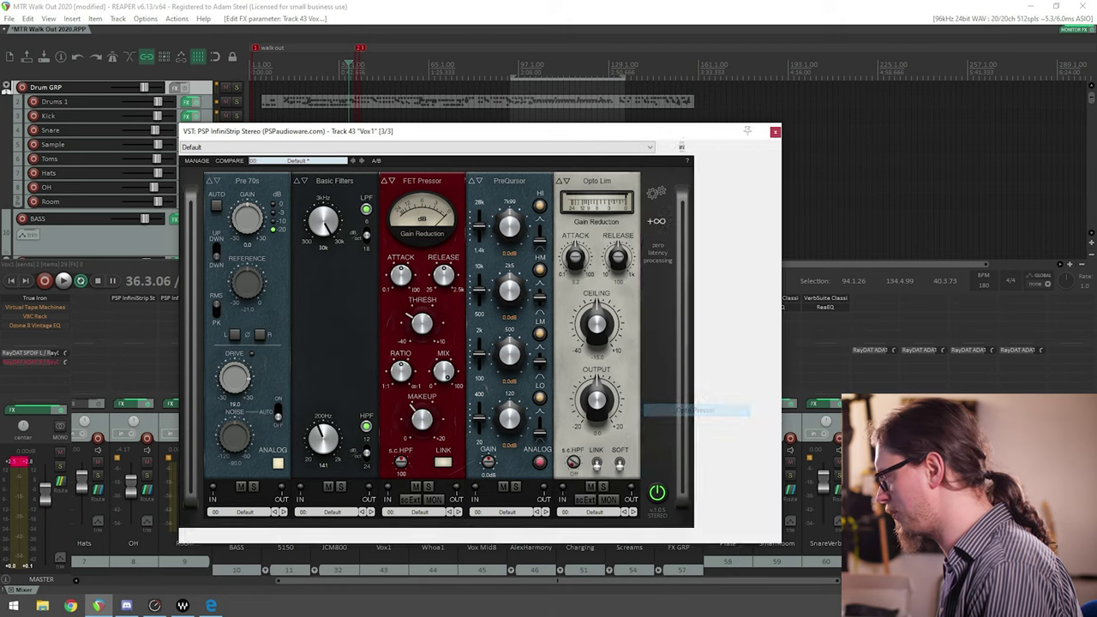
key(space)
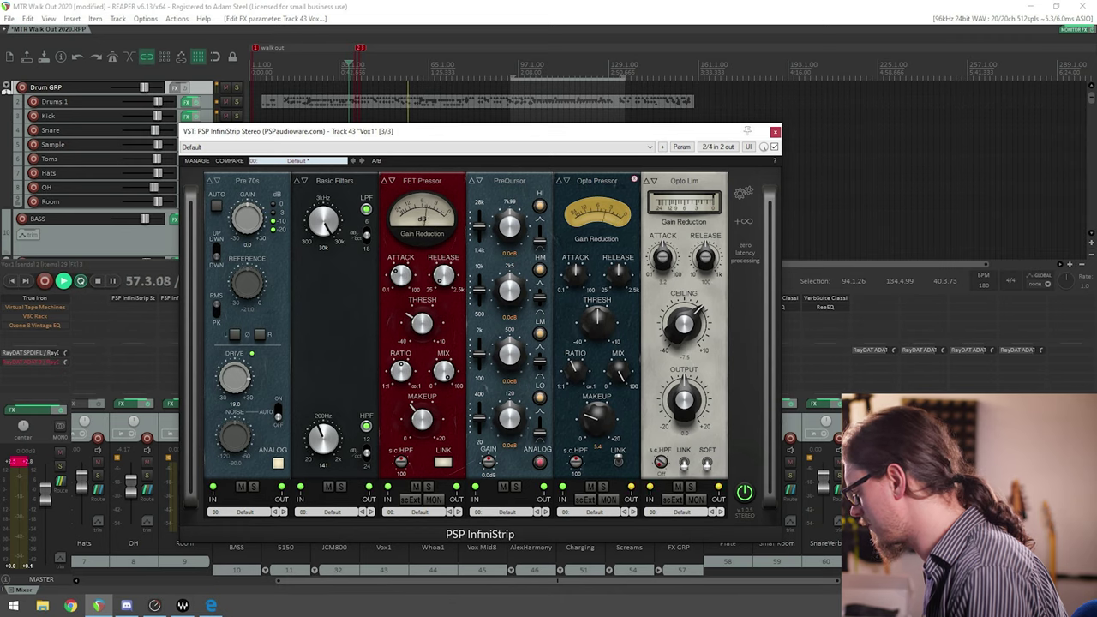
Step: Add a De-esser, place it between PreQursor and Opto Pressor, and set PreQursor's high band to 4.1 dB
click(743, 221)
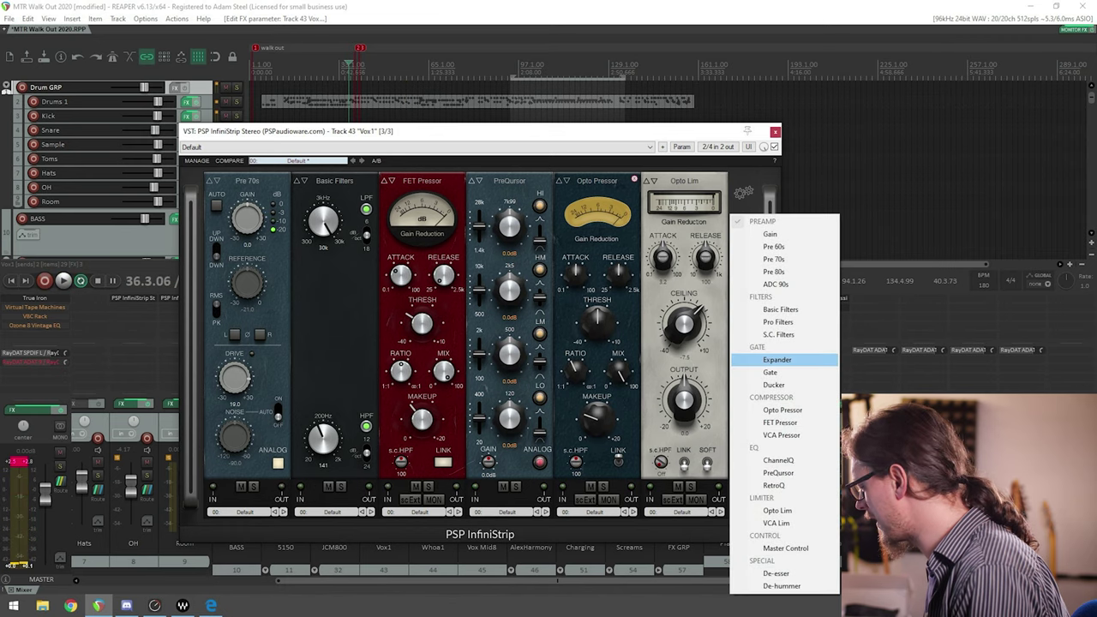
click(776, 573)
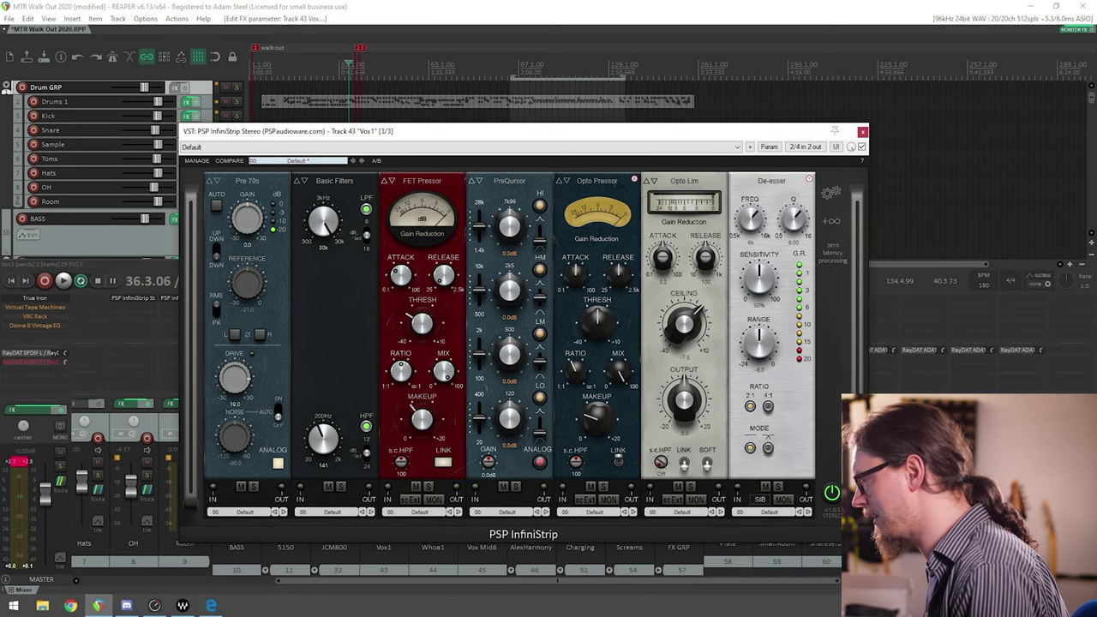
drag(519, 182, 597, 181)
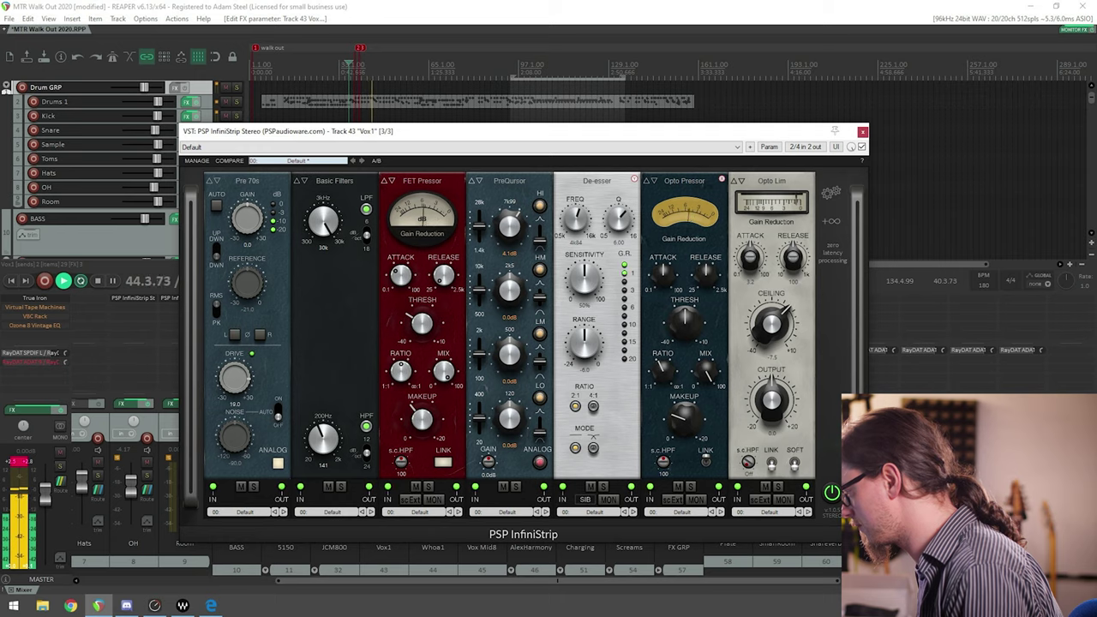
Step: Play a later section of the song and increase the De-esser's reduction range on the Vox1 strip
click(402, 70)
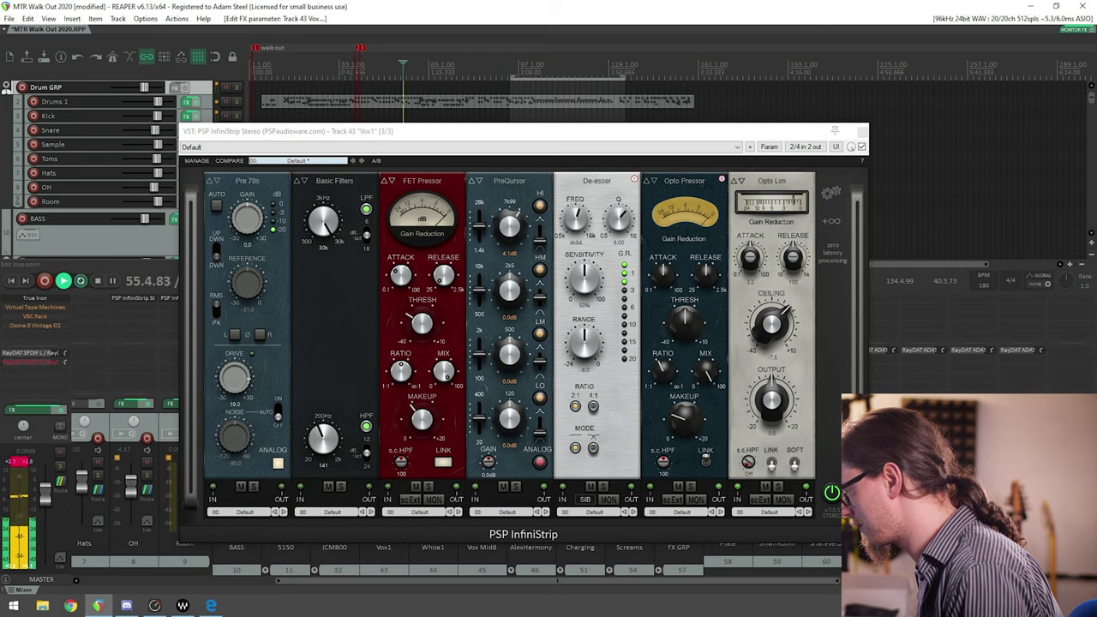
scroll(402, 70, up, 3)
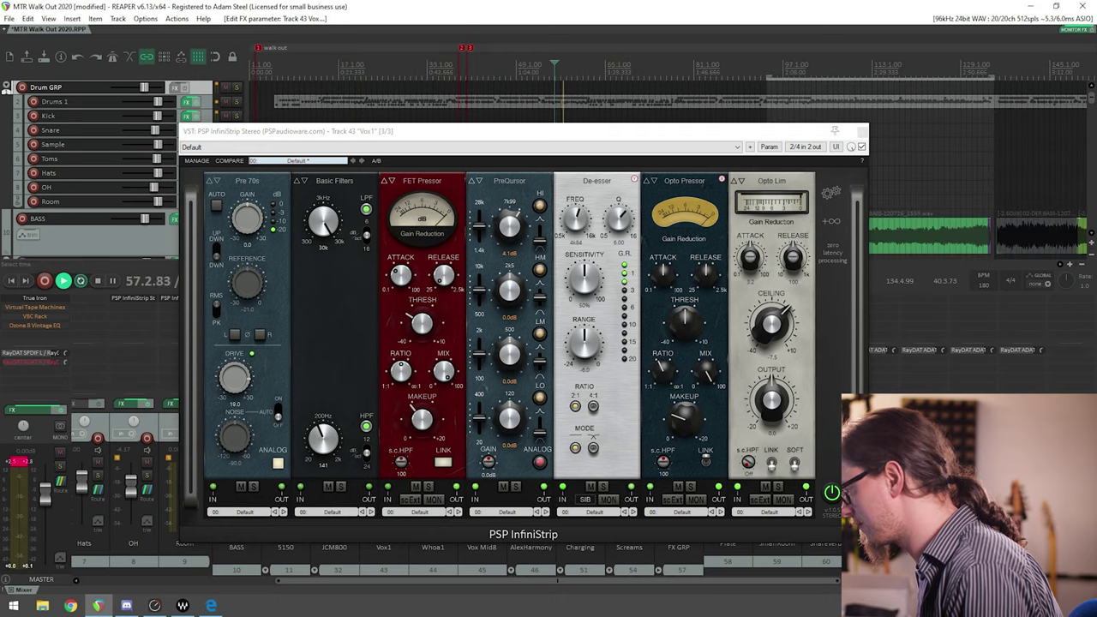
drag(494, 132, 414, 146)
click(643, 86)
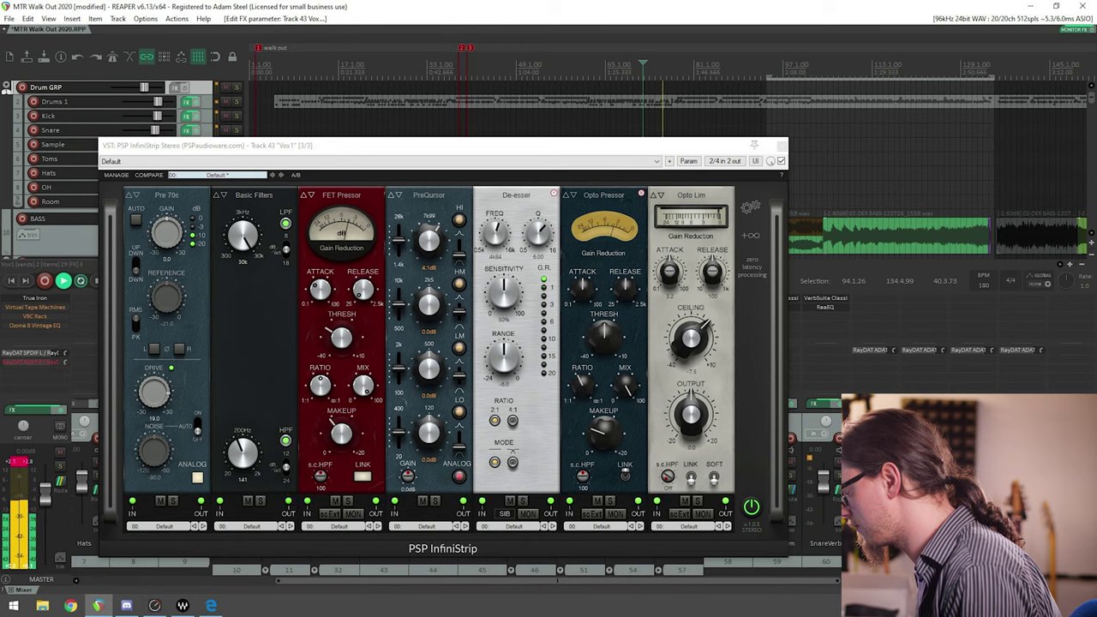
drag(504, 358, 504, 332)
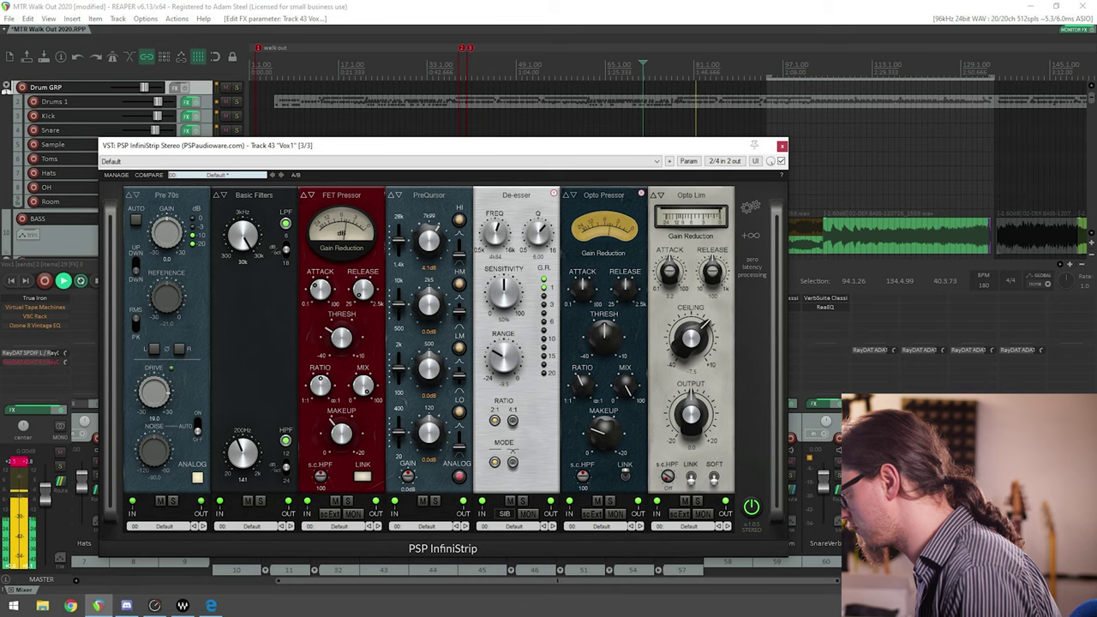
Step: Close the Vox1 strip, unsolo Vox1 and play the full mix
key(Escape)
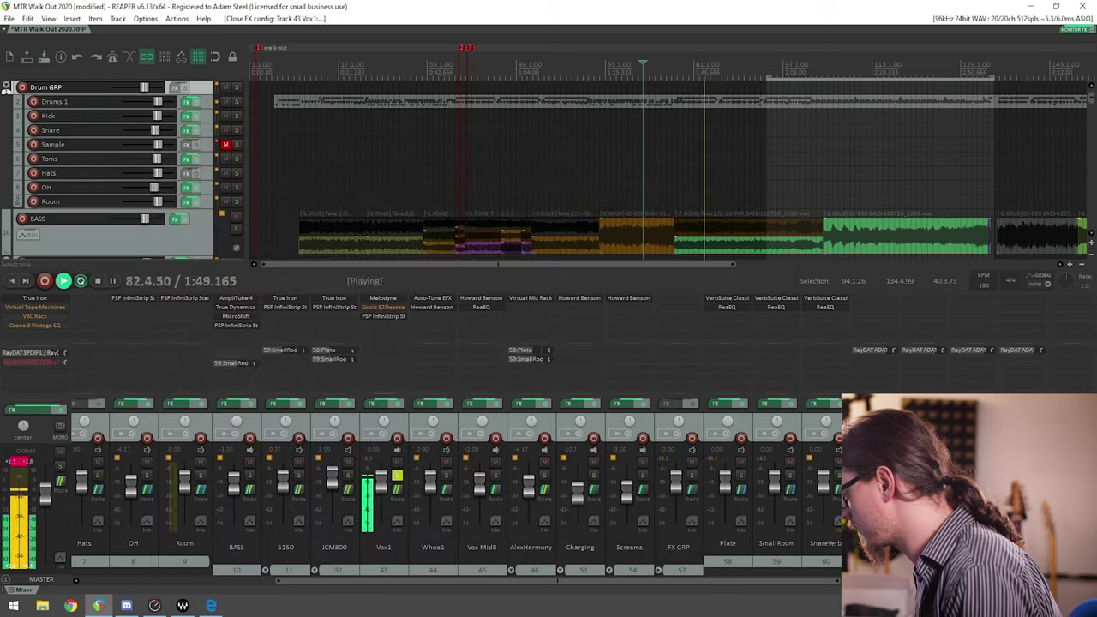
key(space)
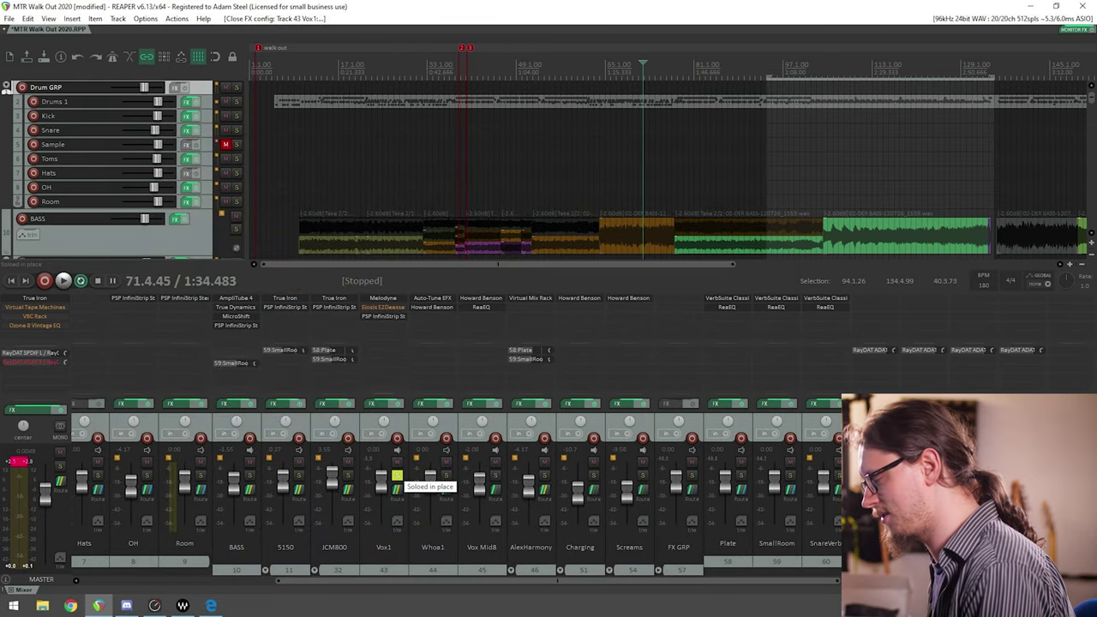
click(396, 475)
key(space)
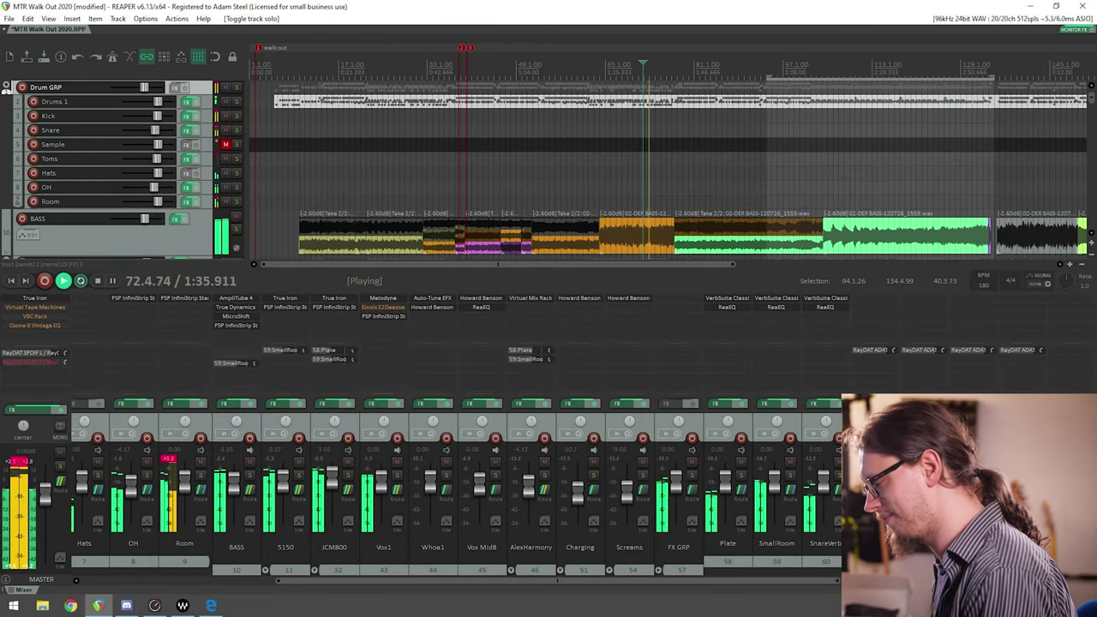
Step: Raise the Opto Lim output on the Vox1 strip to 5.5 against the full mix, stop playback and close the strip
key(space)
click(383, 317)
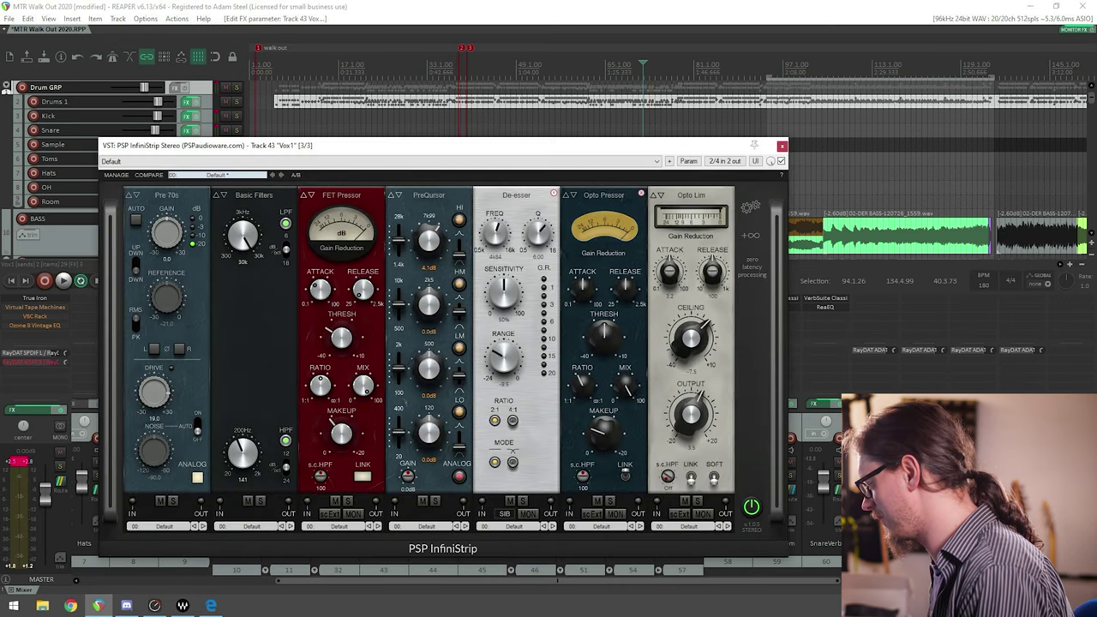
key(space)
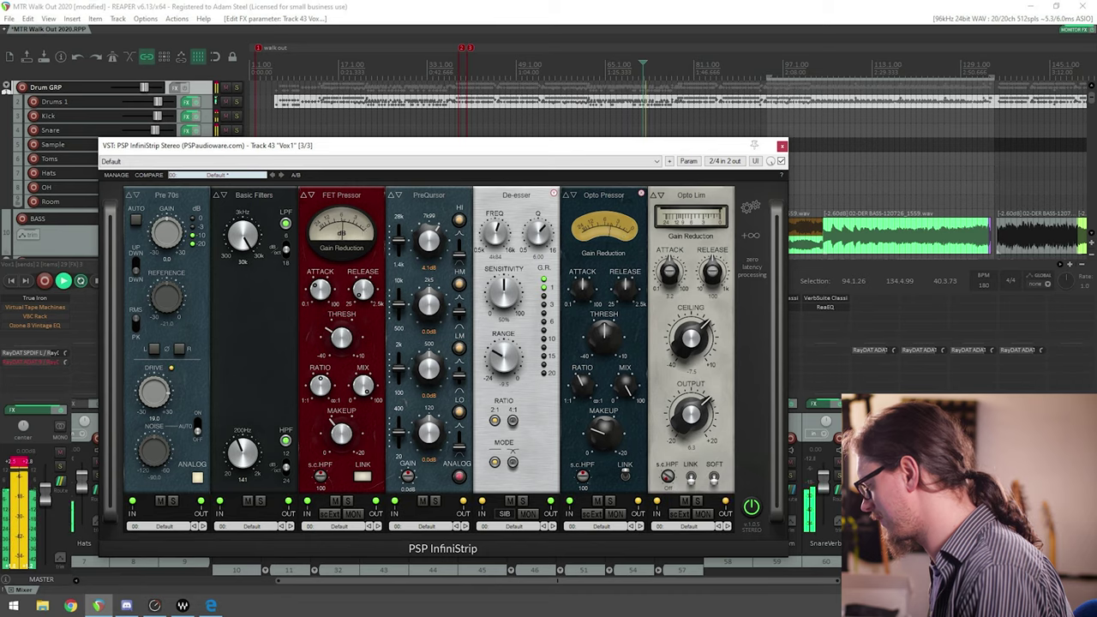
key(space)
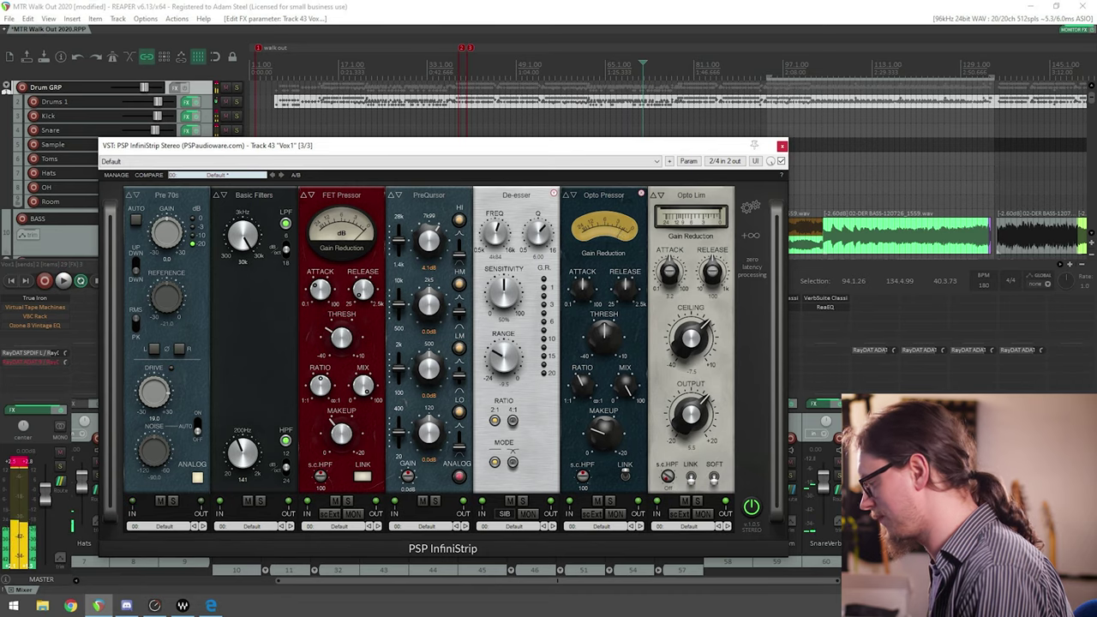
key(shift+f)
drag(482, 580, 363, 581)
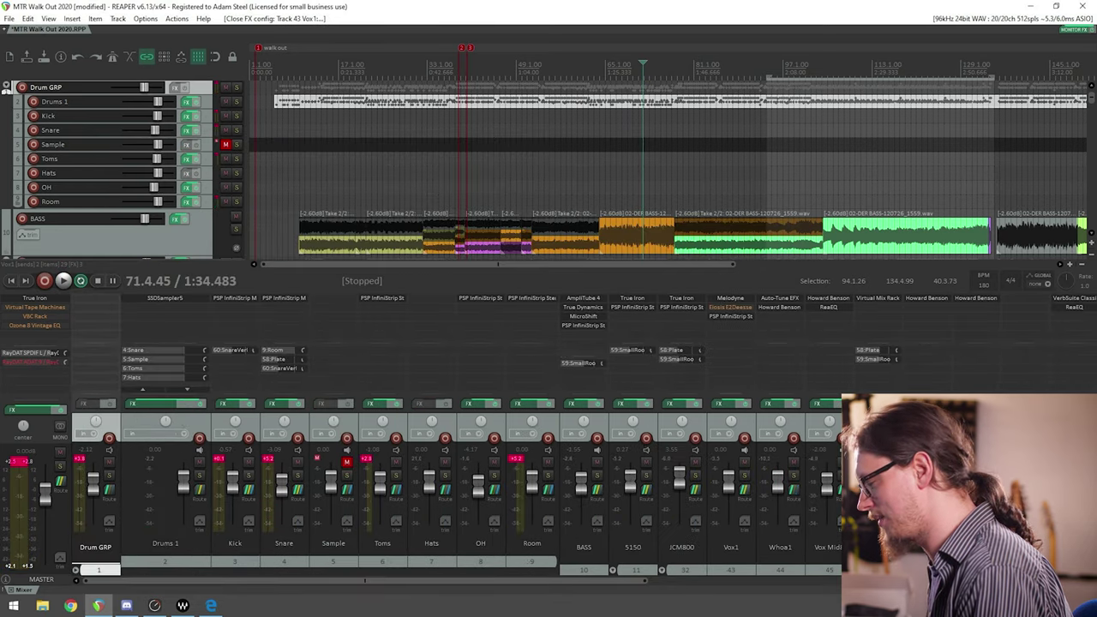
Step: Add BASS, 5150 and JCM800 to the Drum GRP selection and lower their faders together during playback
ctrl+click(583, 547)
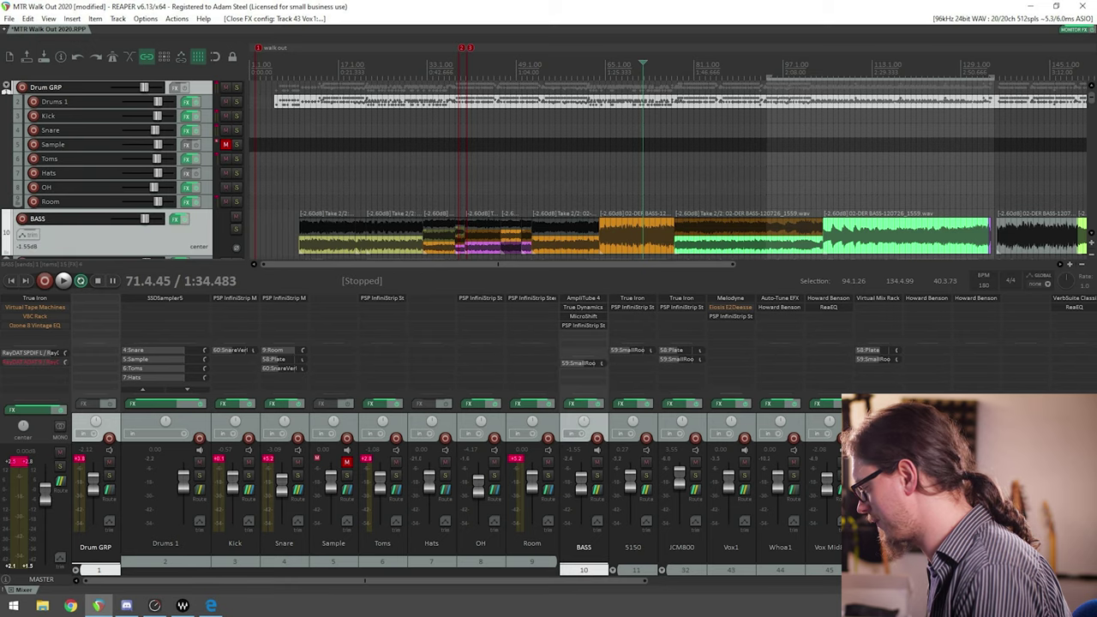
click(685, 498)
key(space)
drag(681, 497, 682, 487)
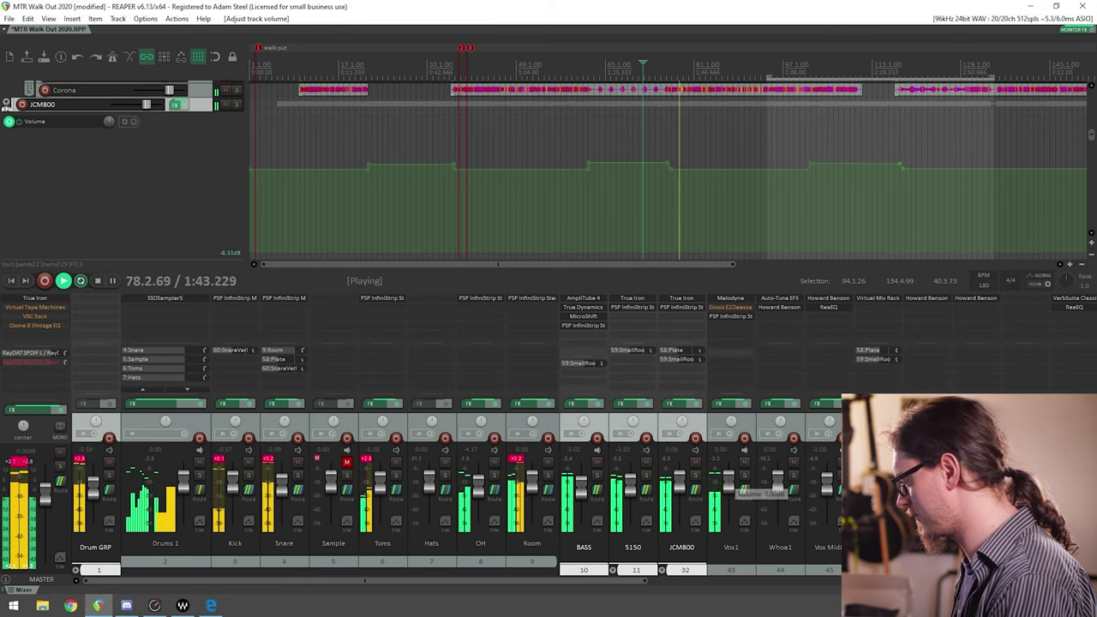
Step: Raise the Opto Pressor makeup on the Vox1 strip to 7.7, close the strip and adjust the JCM800 fader
click(731, 315)
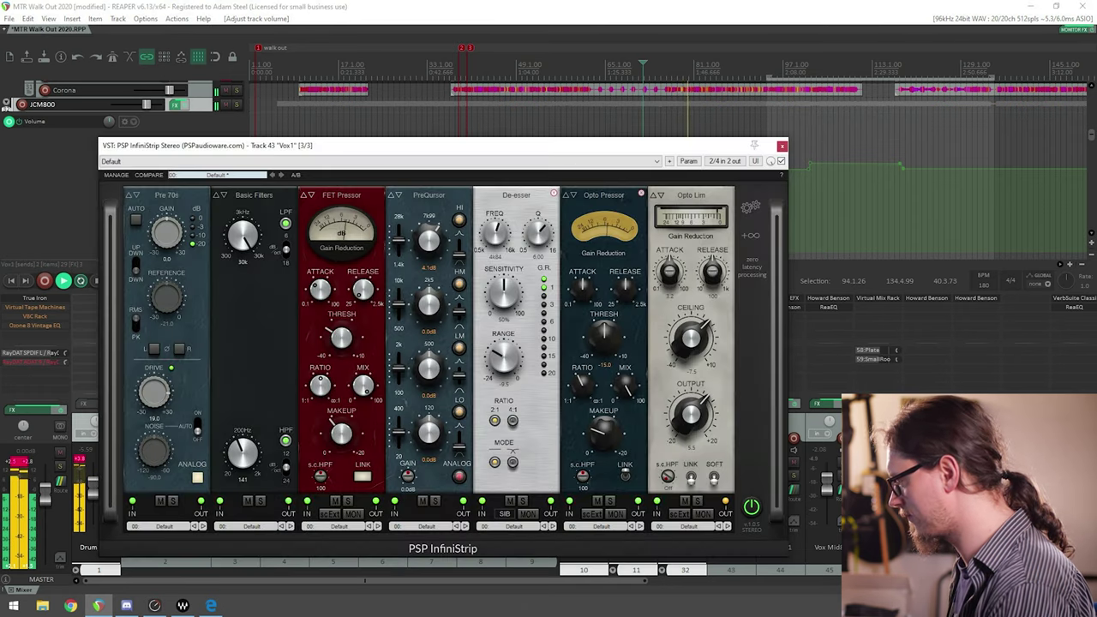
drag(604, 433, 604, 427)
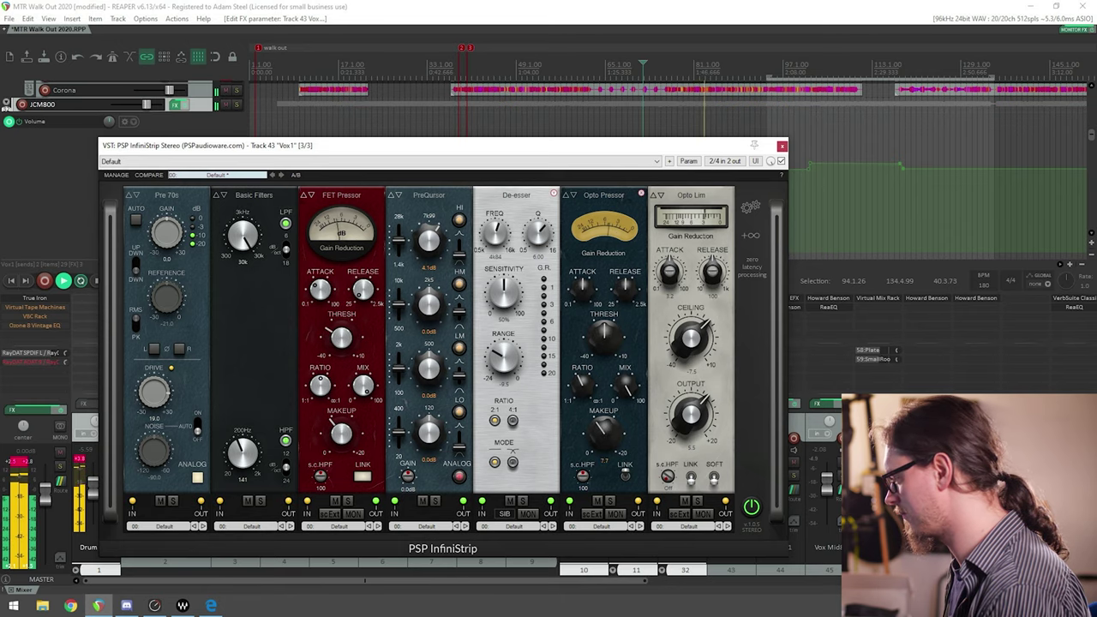
click(781, 146)
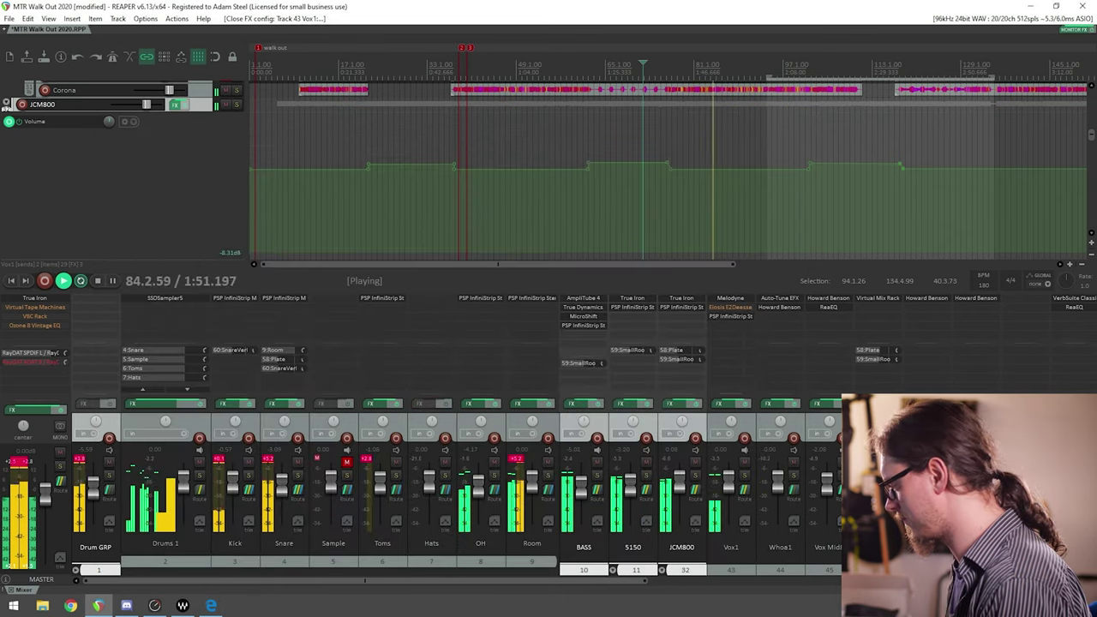
drag(681, 480, 714, 487)
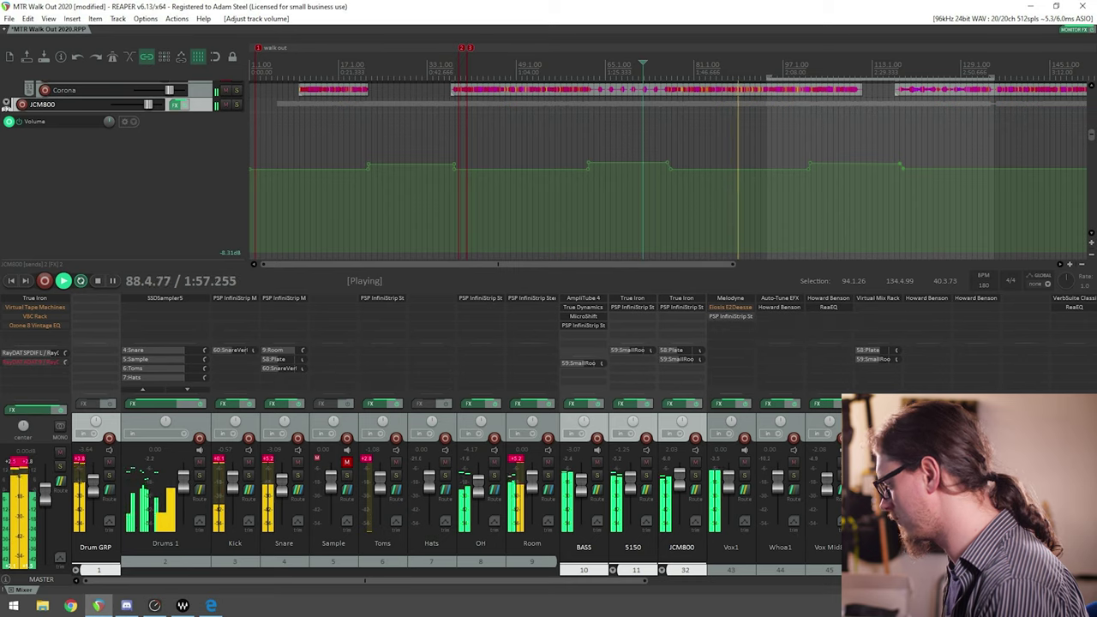
Step: Set the De-esser frequency on the Vox1 strip to 7k04, clear the master and Drum GRP peak readings, and close the strip
click(730, 316)
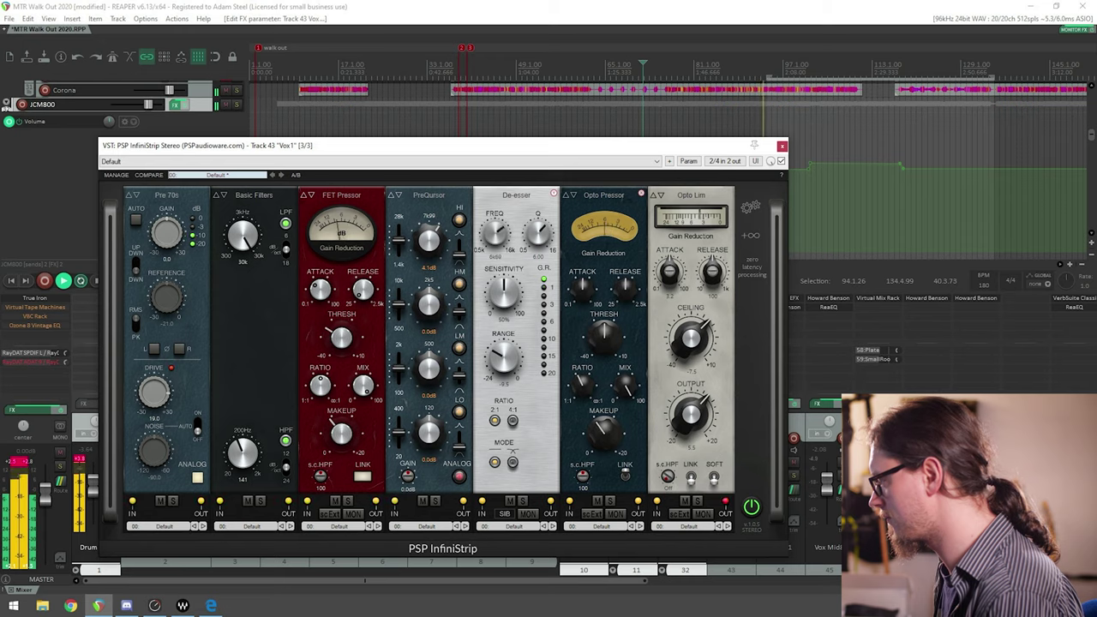
drag(490, 150, 512, 129)
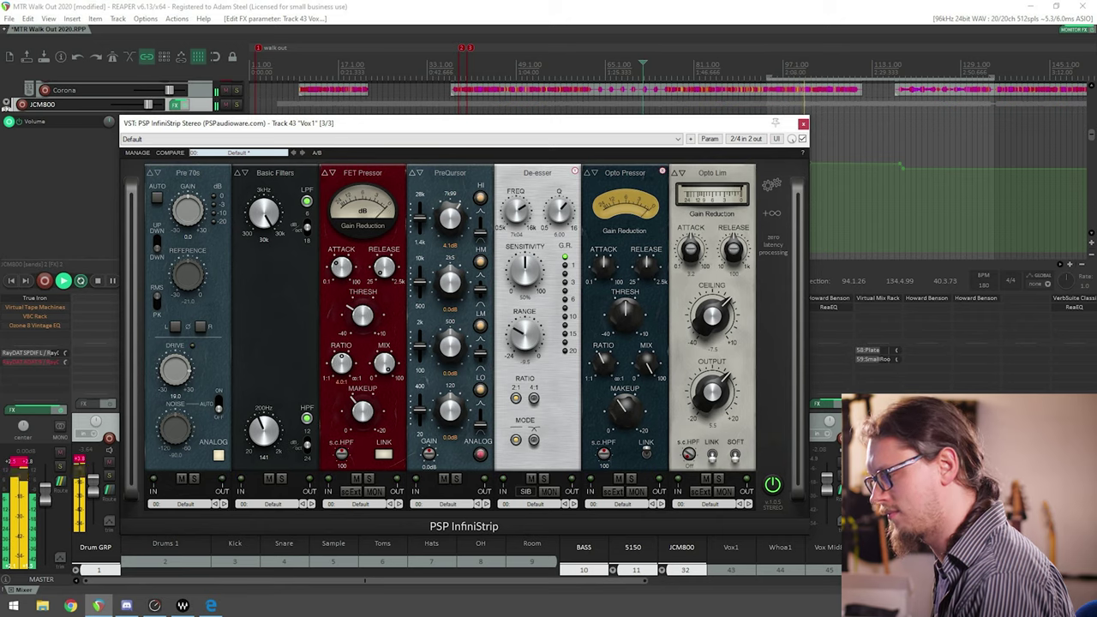
click(17, 460)
click(80, 460)
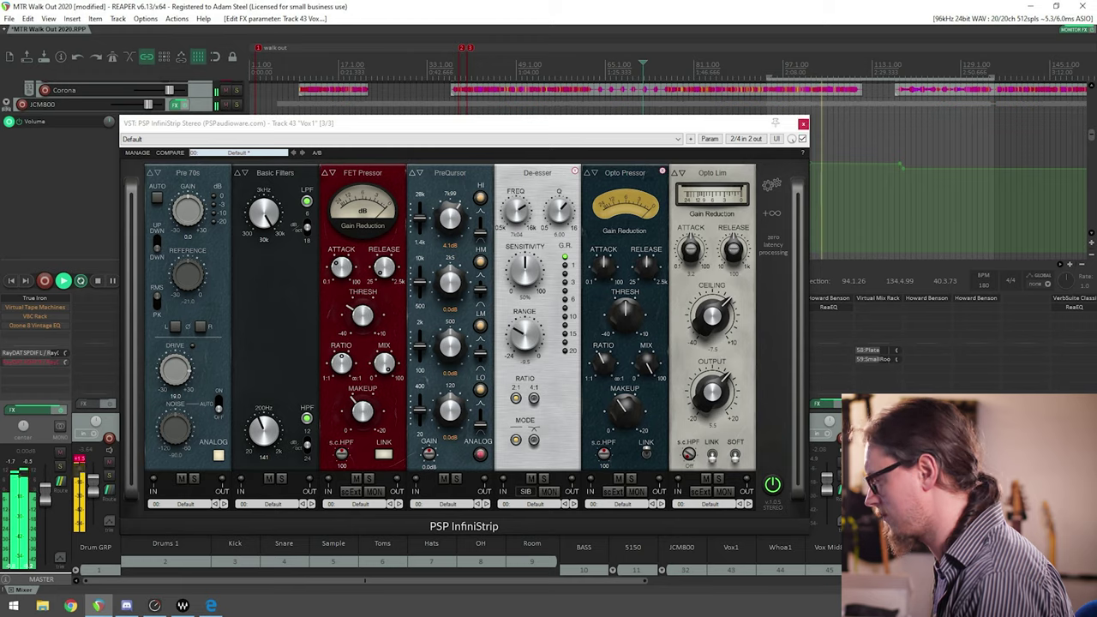
click(803, 123)
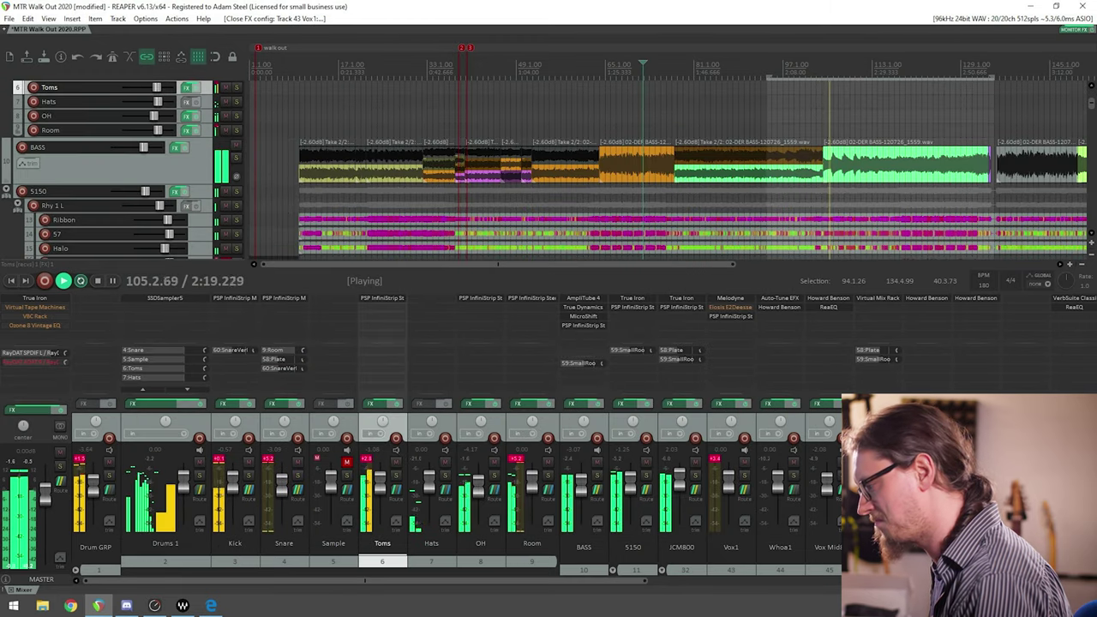
Step: Set the Toms strip's ChannelQ to 6.8 dB low, 5.6 dB high and 5.2 dB high-mid, close it and raise the OH fader
click(383, 297)
drag(436, 414, 436, 404)
mouse_move(436, 221)
mouse_down()
mouse_move(436, 195)
mouse_move(436, 227)
mouse_up()
drag(436, 286, 436, 280)
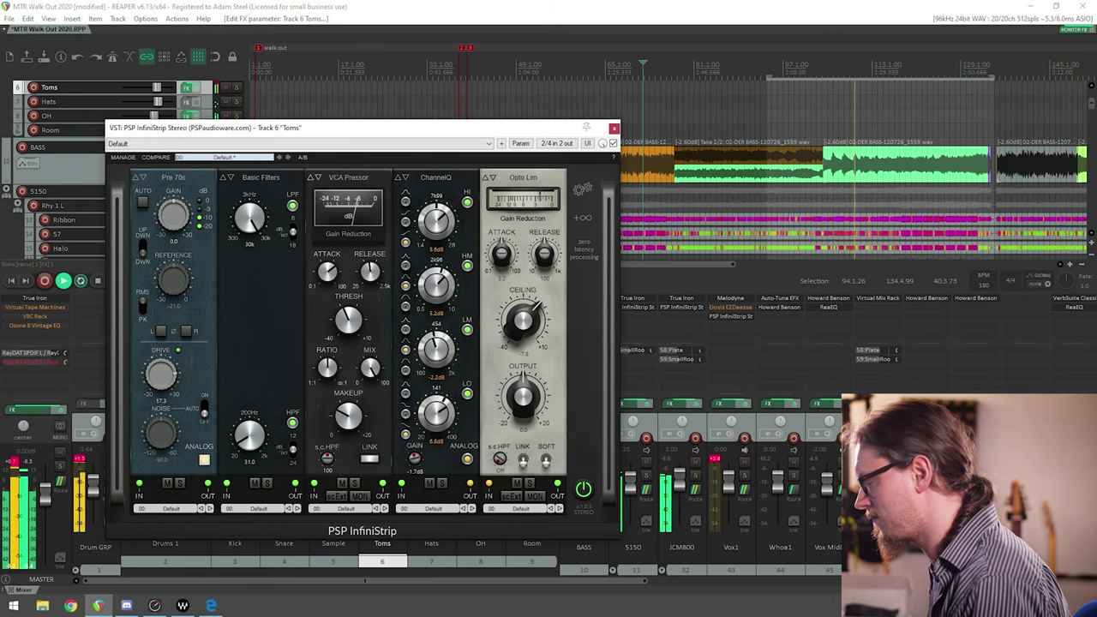
key(Escape)
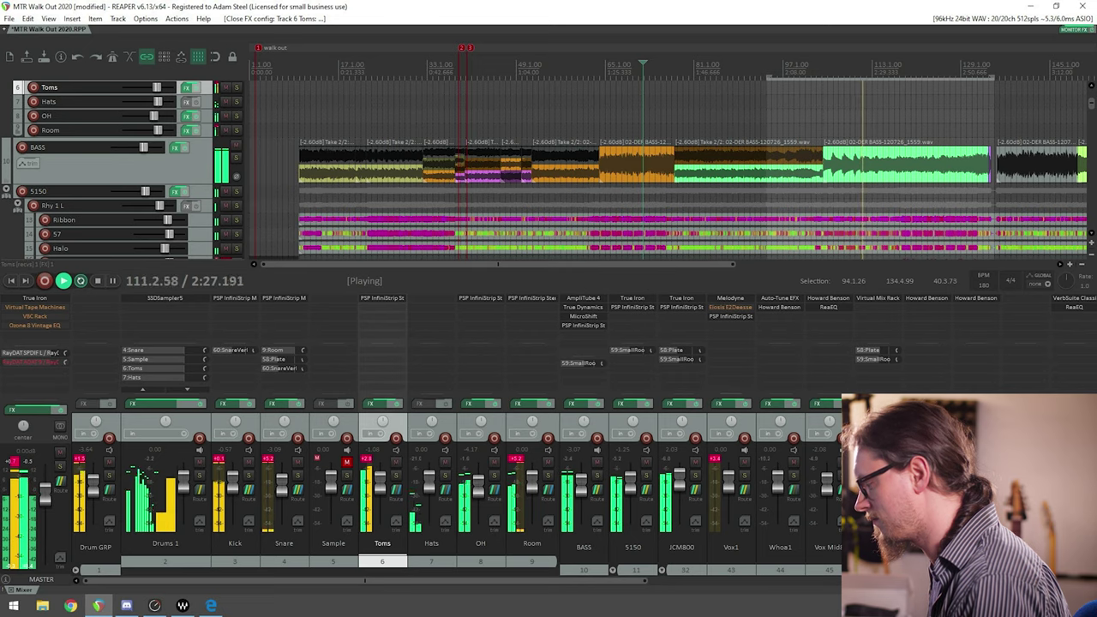
drag(478, 487, 478, 480)
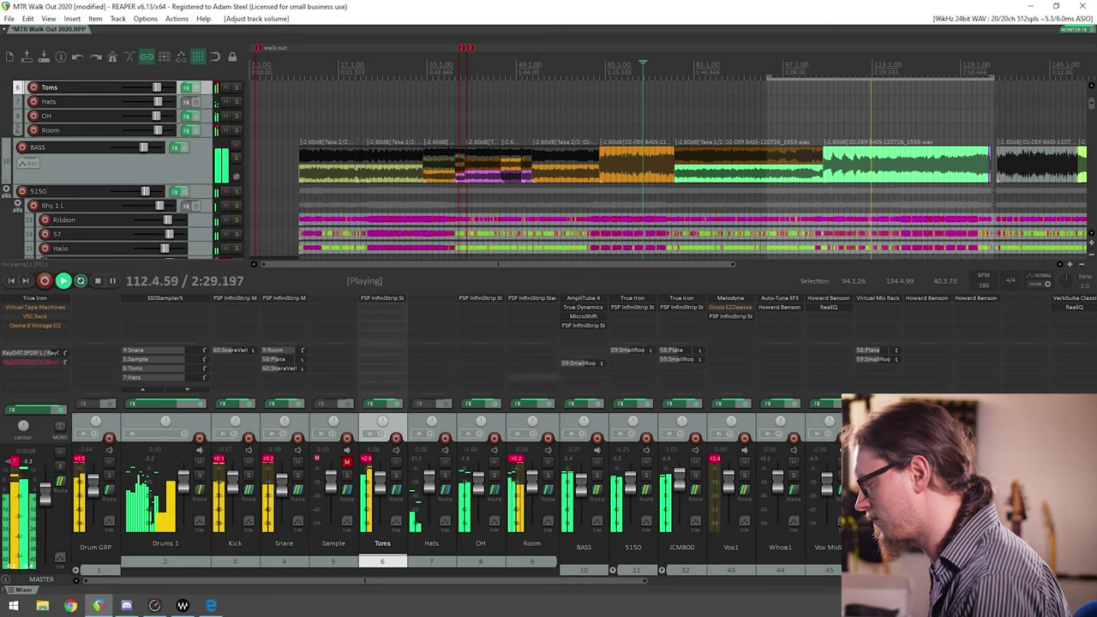
Step: Play the full mix from bar 11 and look through the guitar, vocal, scream and FX tracks
scroll(669, 163, down, 1)
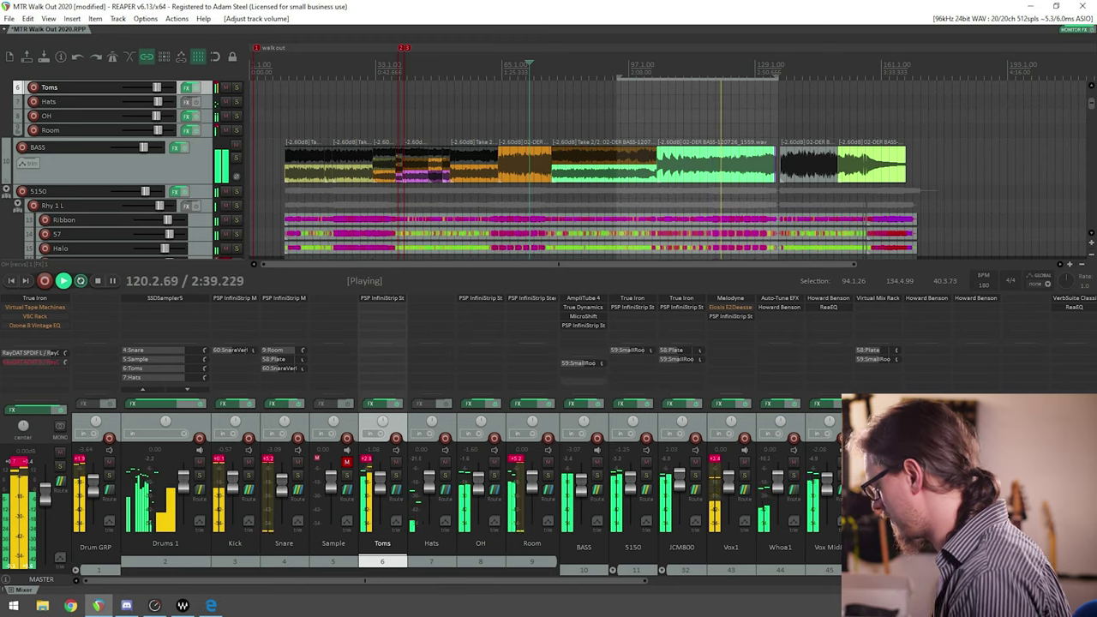
key(space)
click(289, 112)
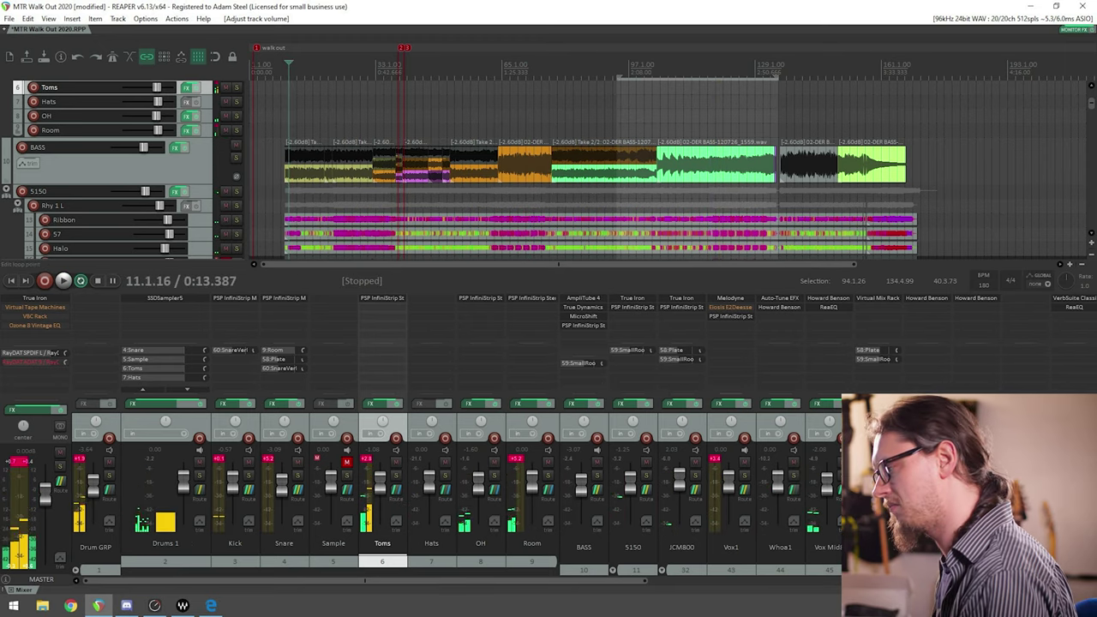
key(space)
scroll(289, 111, up, 3)
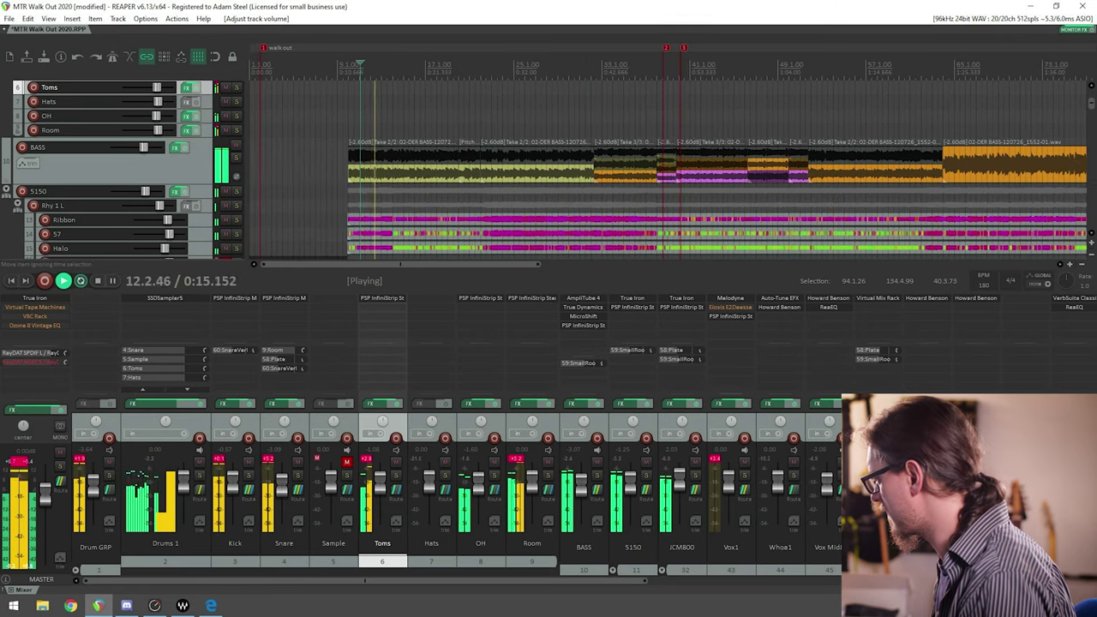
scroll(668, 172, up, 3)
scroll(669, 171, down, 10)
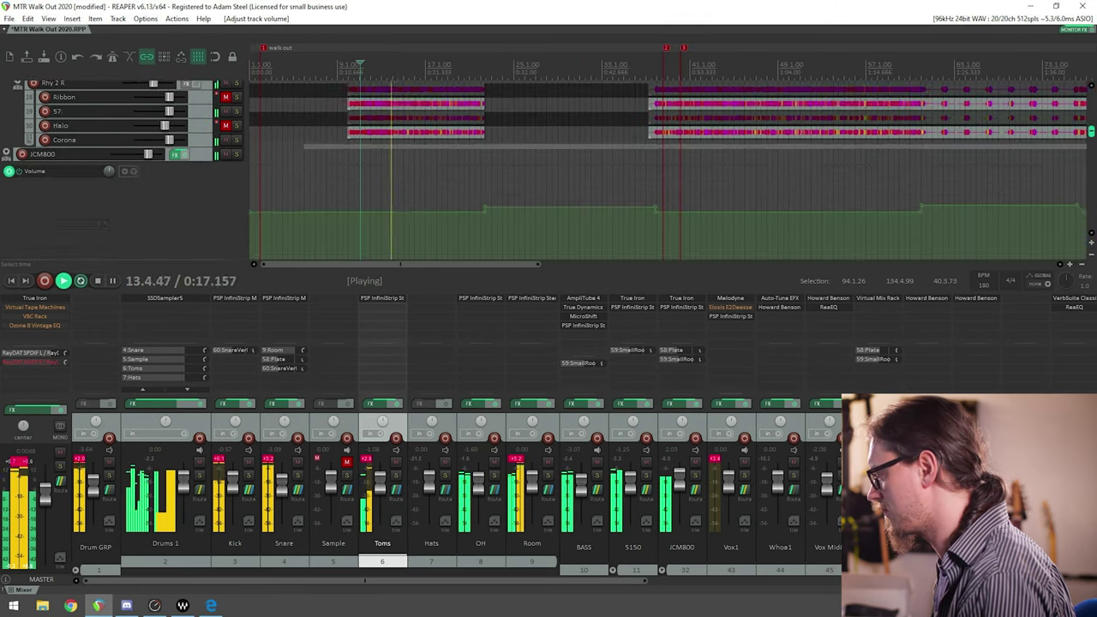
scroll(668, 171, down, 3)
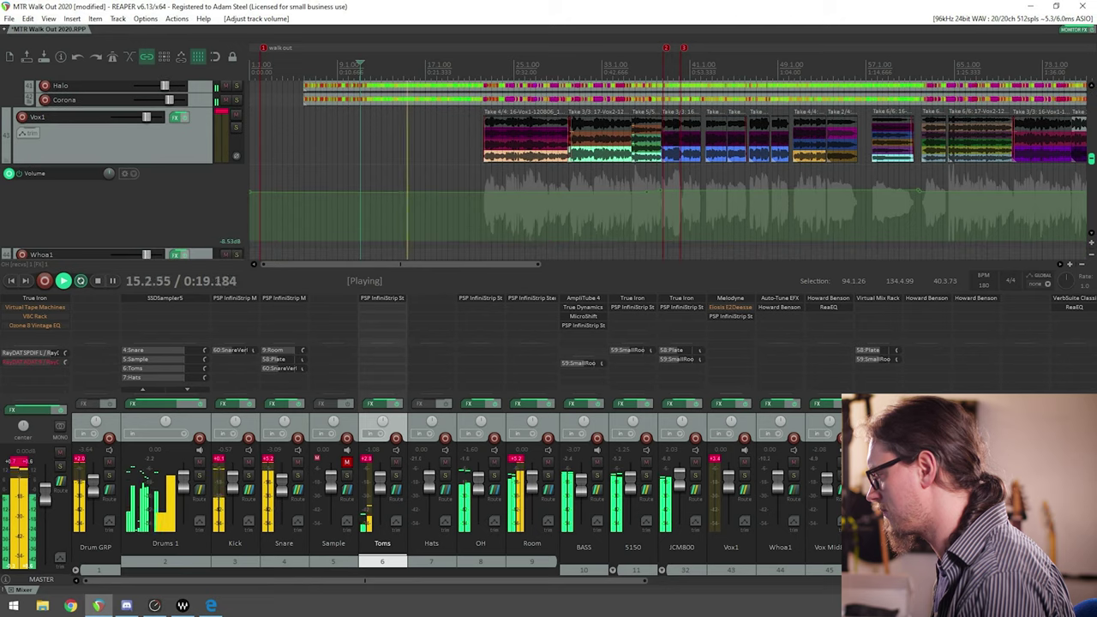
scroll(669, 171, down, 5)
scroll(668, 171, down, 3)
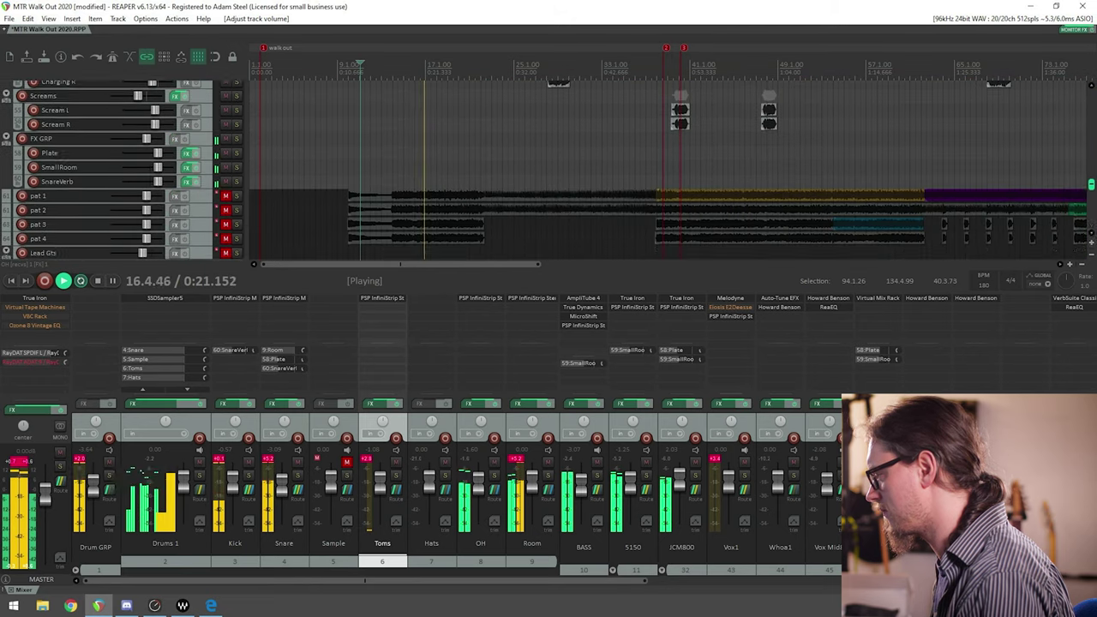
scroll(668, 171, up, 2)
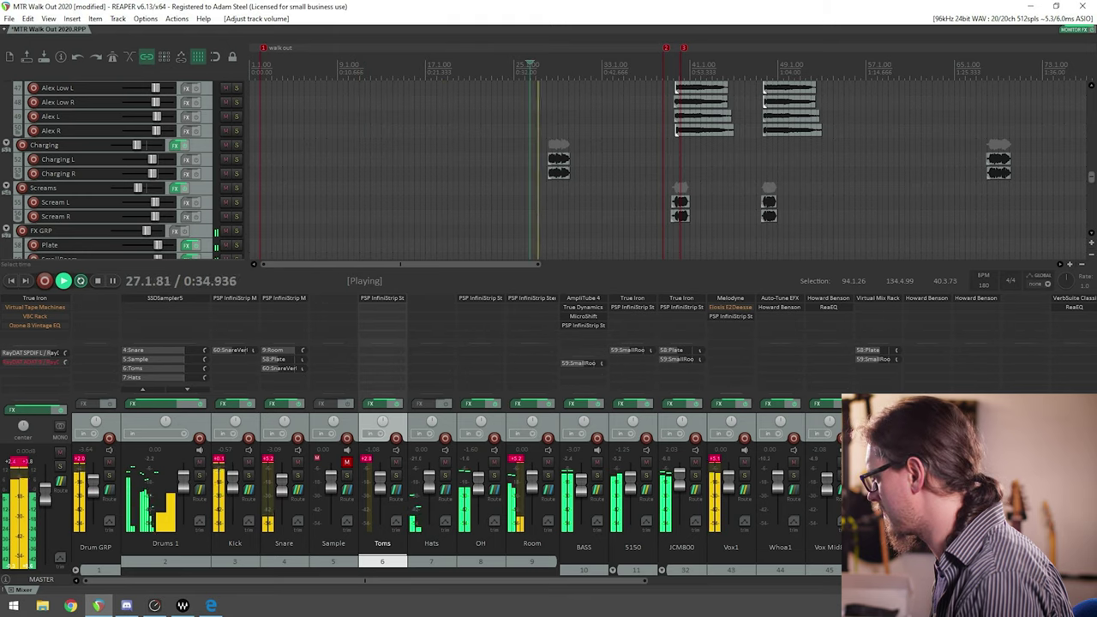
scroll(669, 171, up, 6)
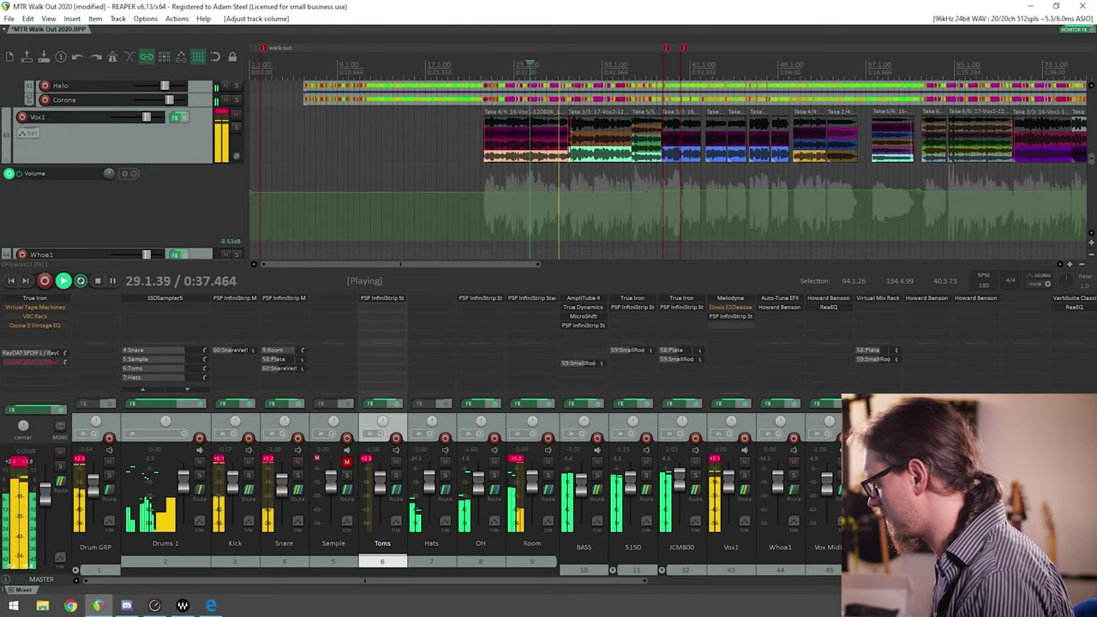
Step: Set PreQursor on the Vox1 strip to 1.9 dB high-mid and 2.8 dB low, and browse the modules available to add
click(731, 316)
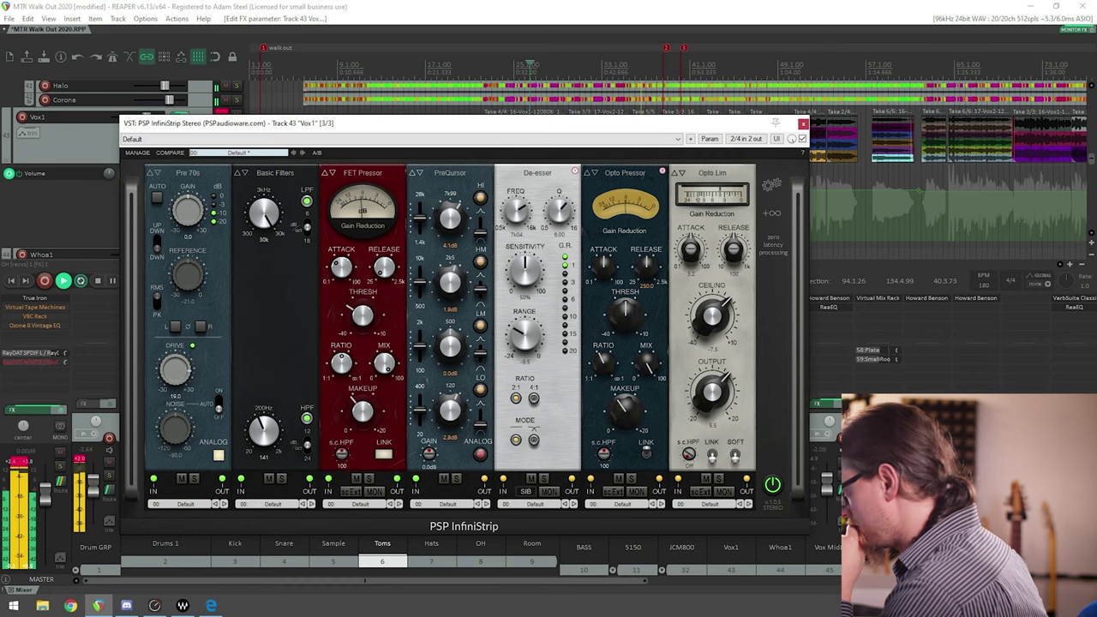
click(771, 213)
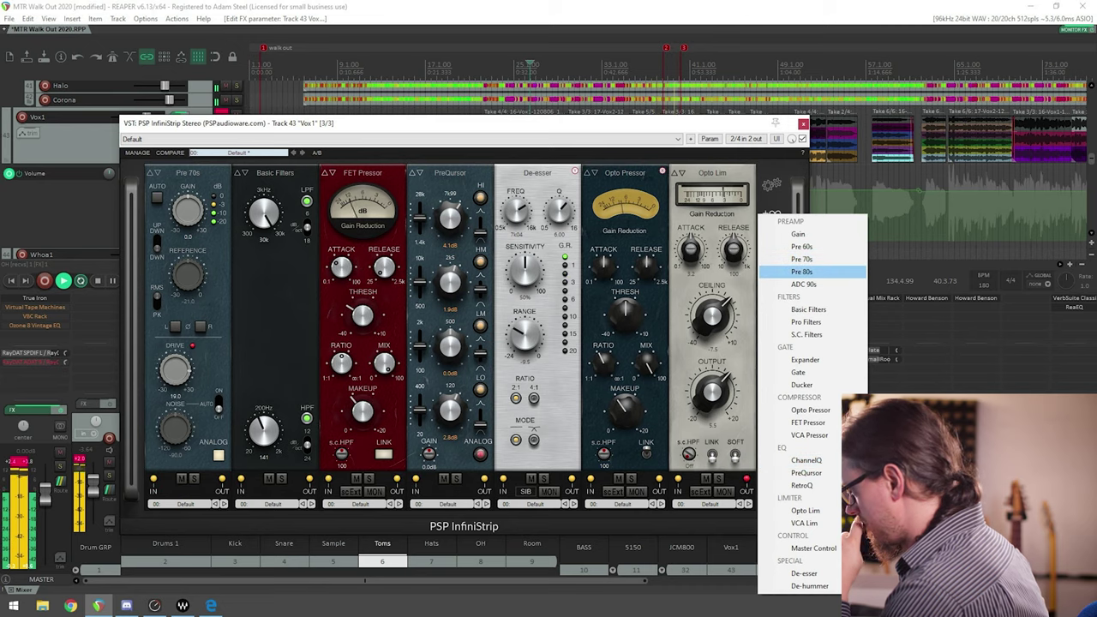
click(802, 272)
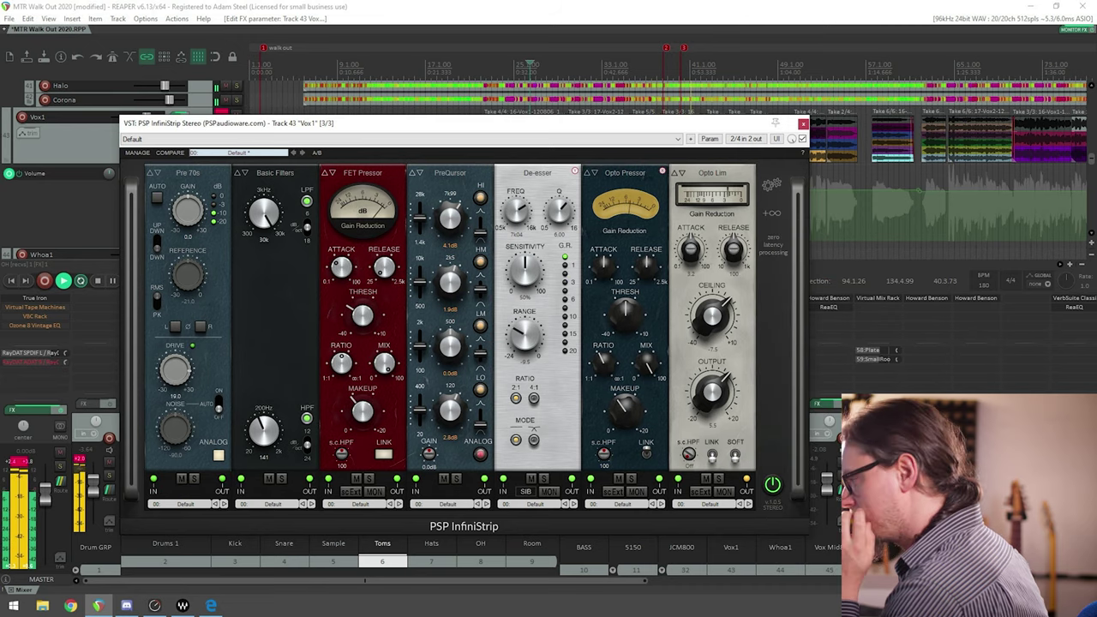
click(771, 214)
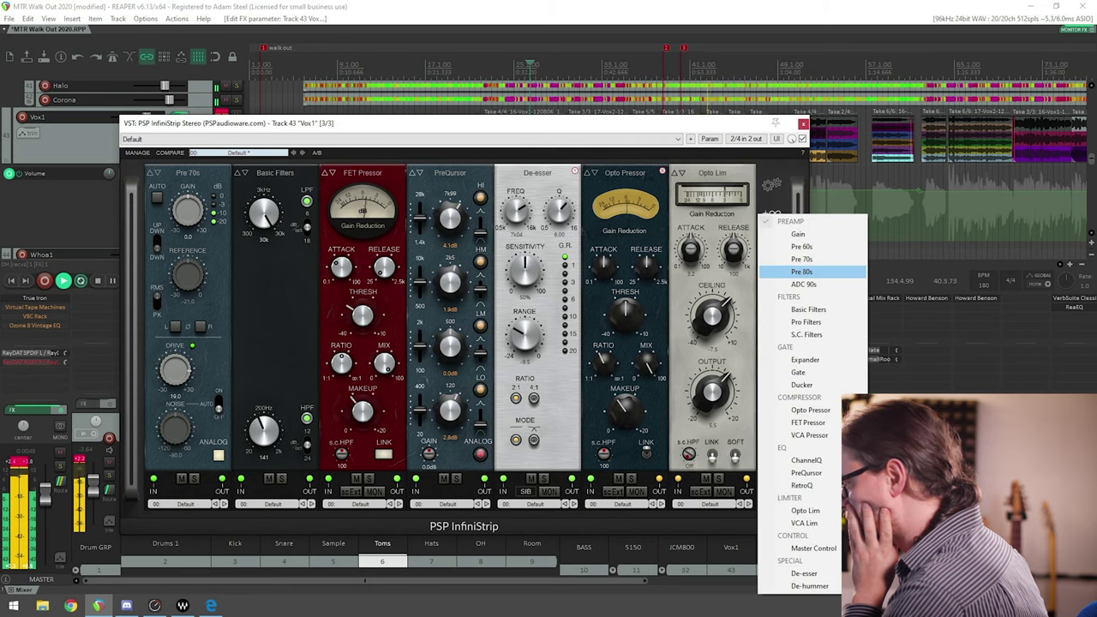
click(801, 271)
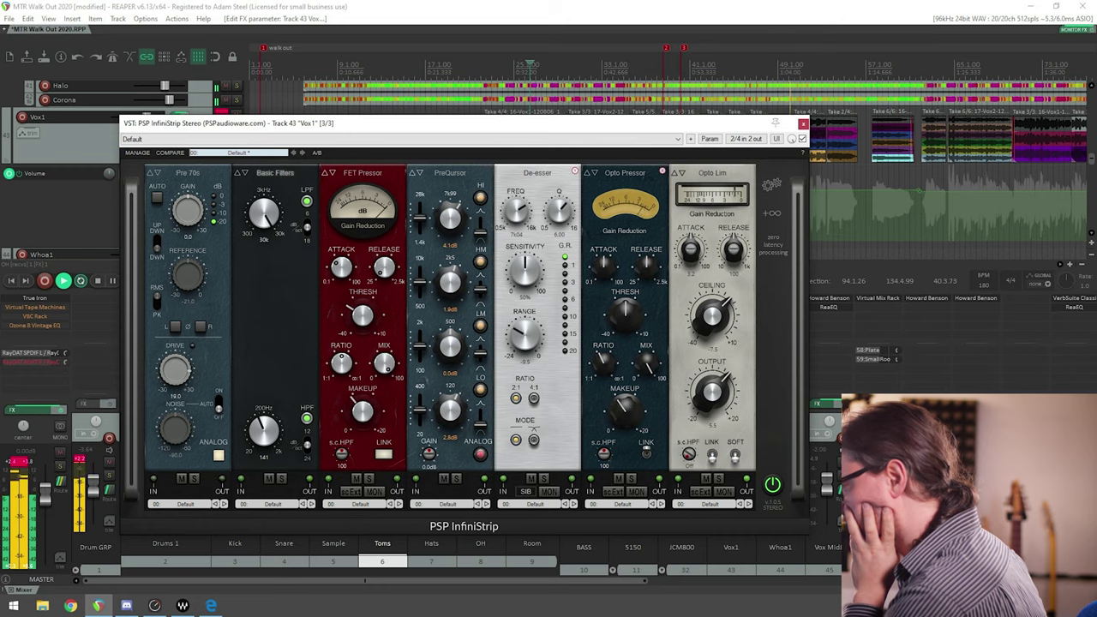
Step: Set the Opto Lim attack on the Vox1 strip to 1.0, move the strip window aside and stop playback
click(275, 172)
key(Escape)
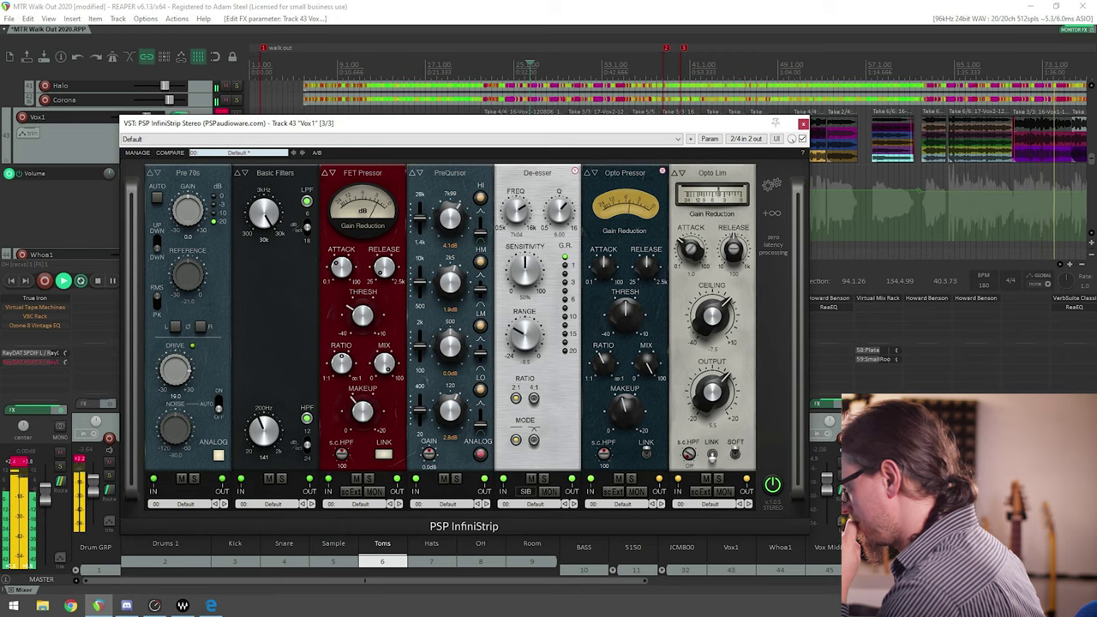
drag(522, 122, 488, 134)
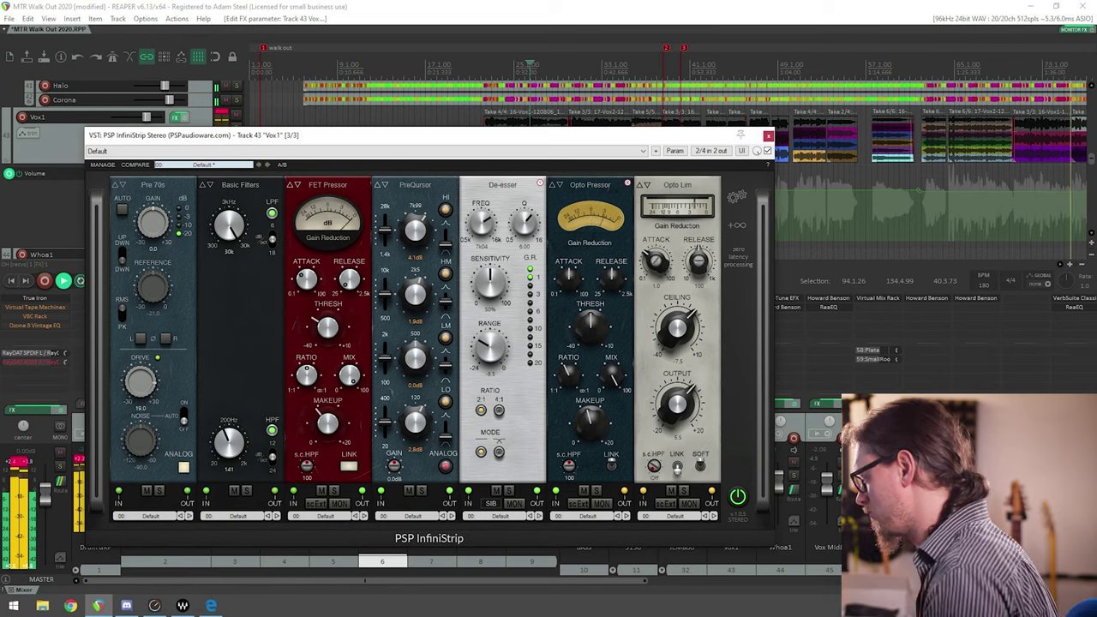
scroll(671, 119, down, 2)
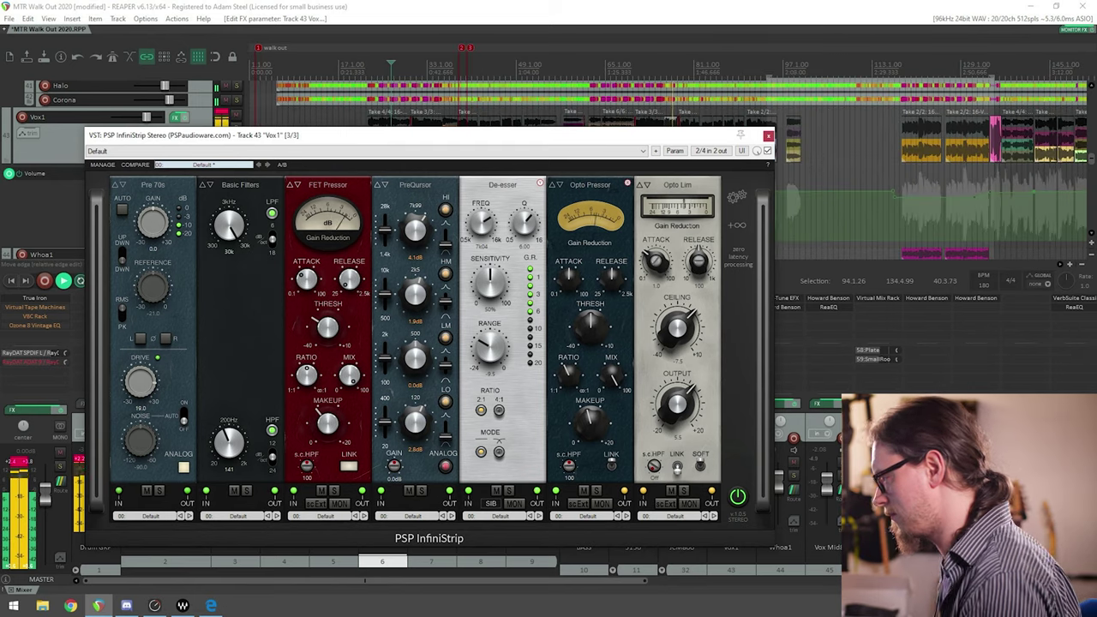
key(space)
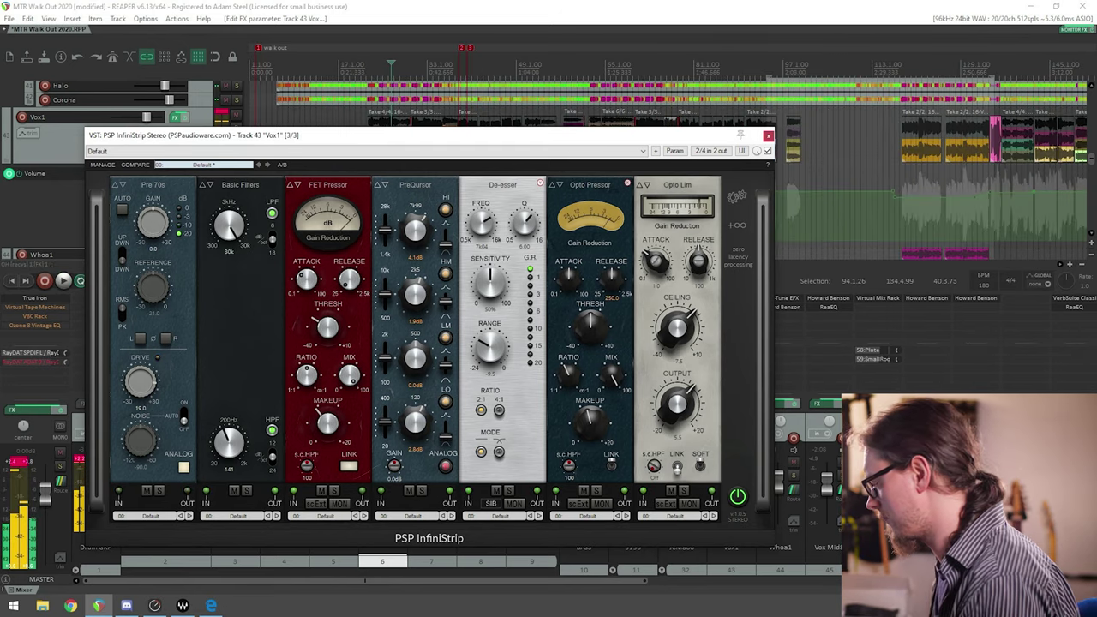